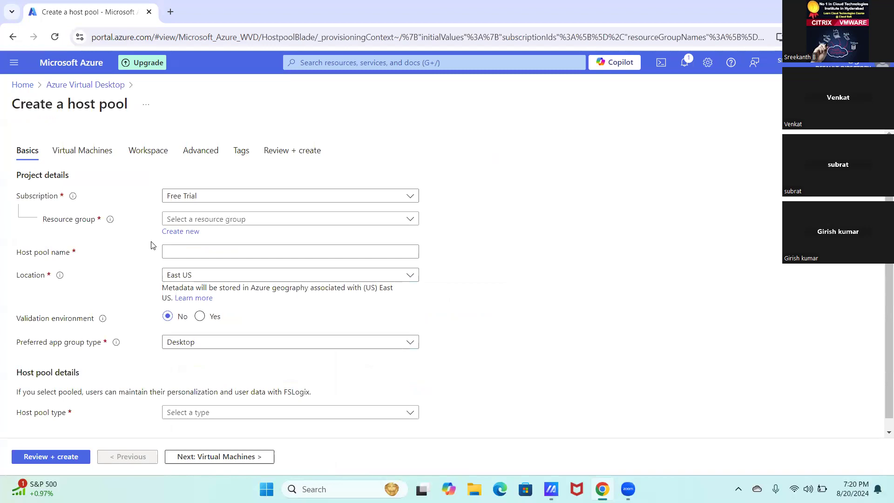
Create a new resource group named cloud for the host pool
click(177, 233)
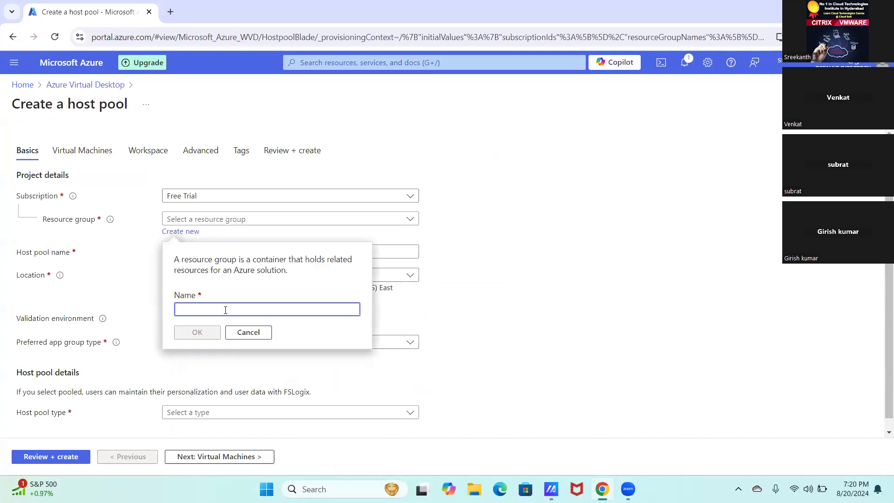
text(cloud)
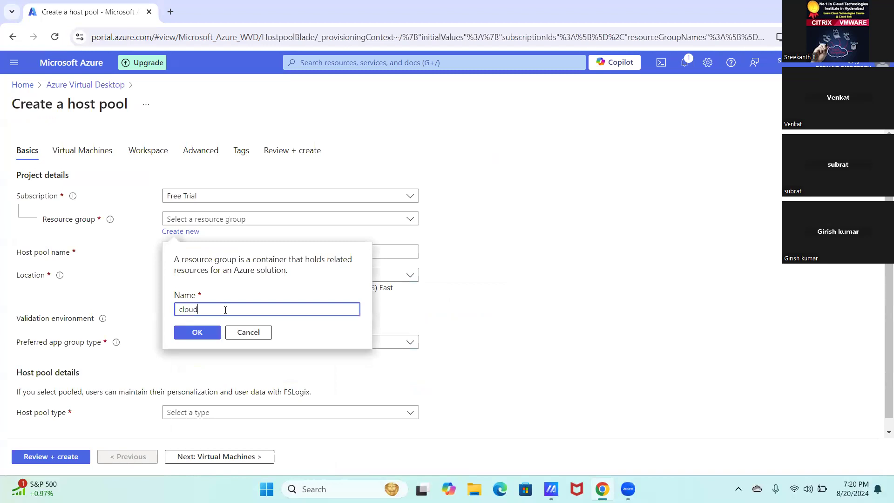
click(204, 334)
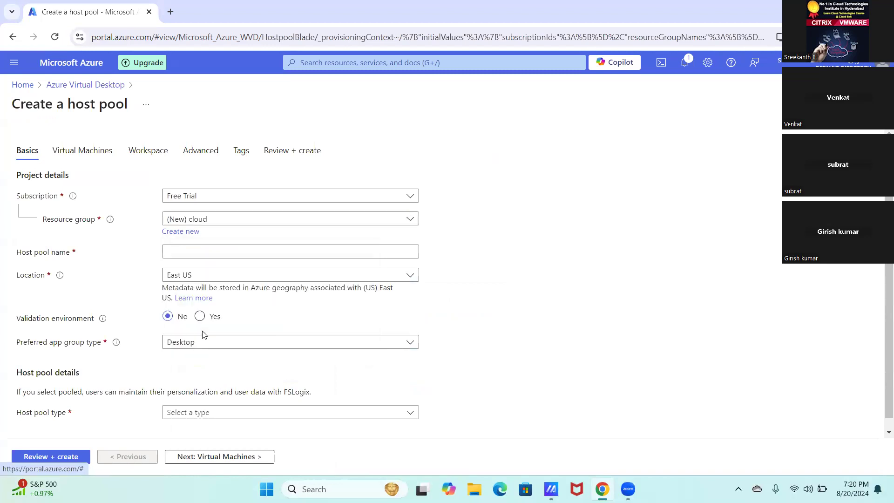
Name the host pool cloudhost
click(205, 251)
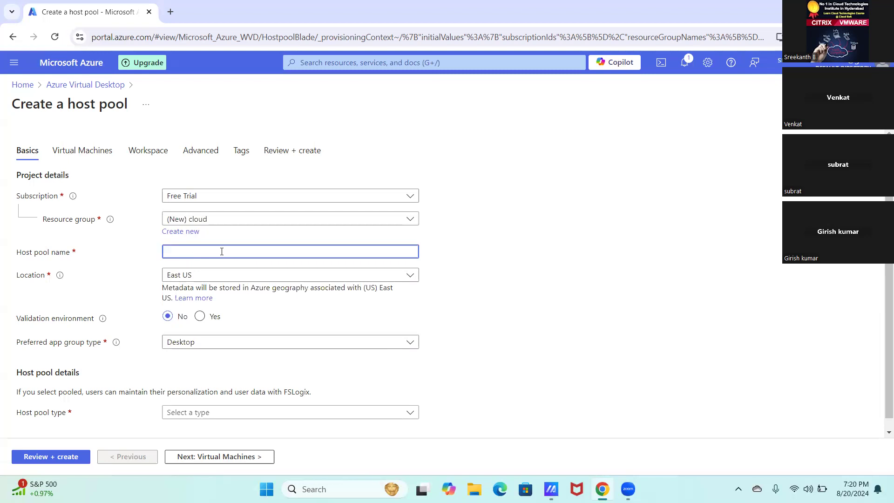
text(cloudhost)
click(278, 276)
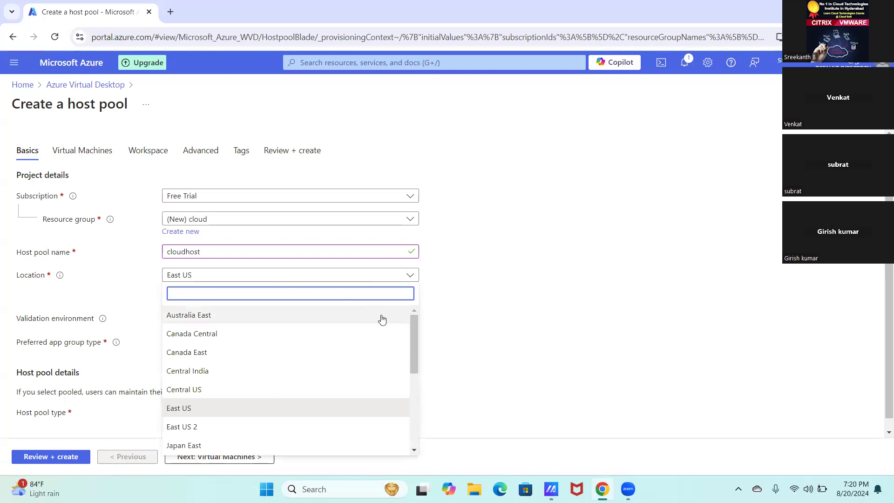
Choose Central India as the host pool location instead of East US
drag(412, 336, 434, 342)
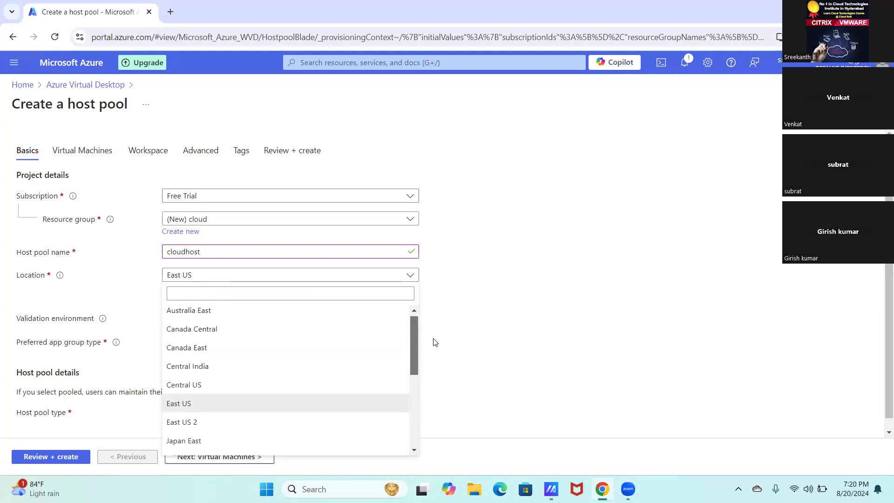
click(207, 369)
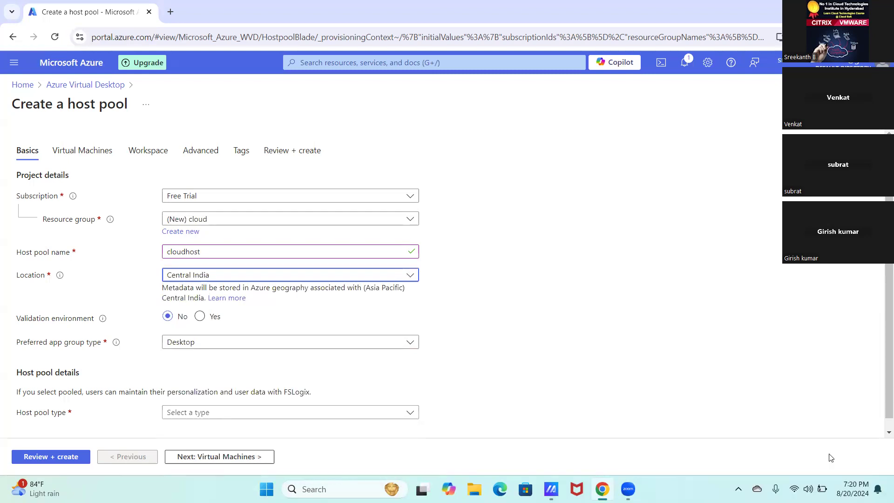
click(883, 434)
Scroll down the form to the Pooled host pool type with Breadth-first load balancing
click(880, 434)
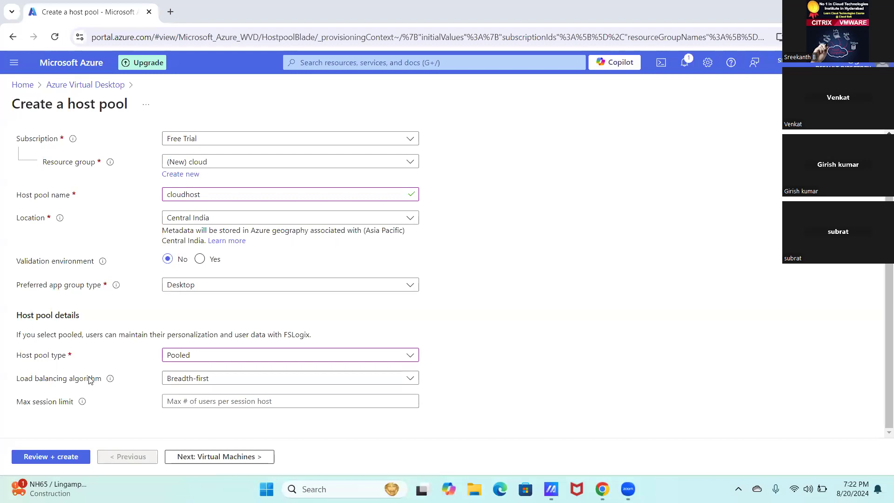
Try Depth-first load balancing, then keep Breadth-first as the algorithm
click(184, 380)
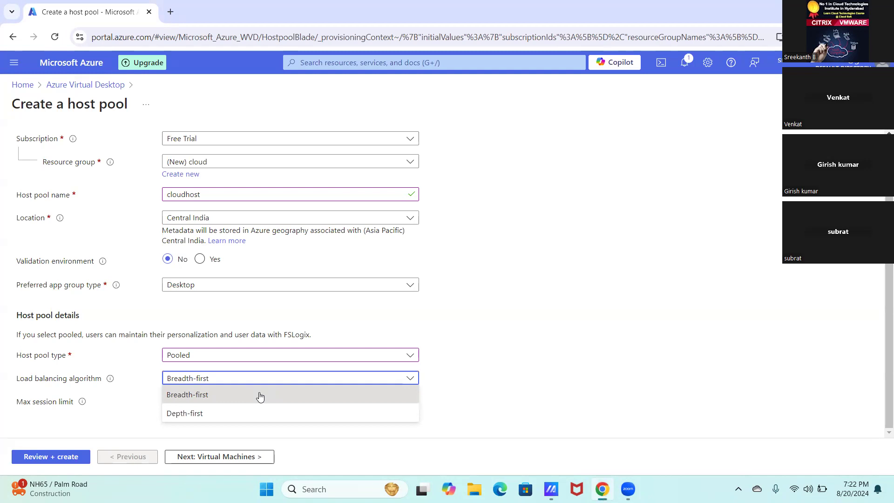
click(216, 413)
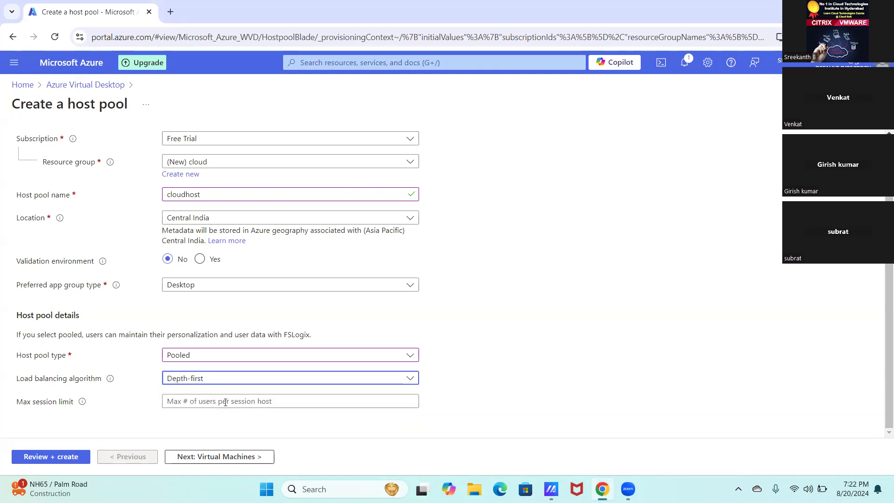
click(254, 384)
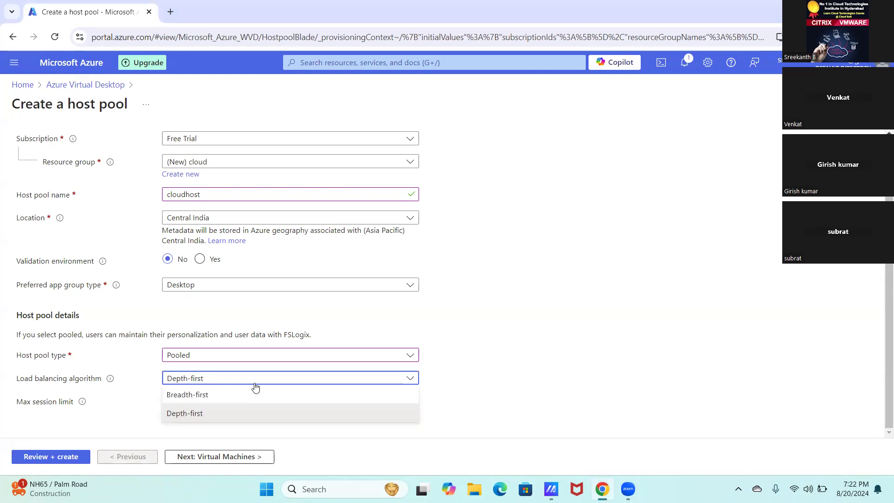
click(220, 397)
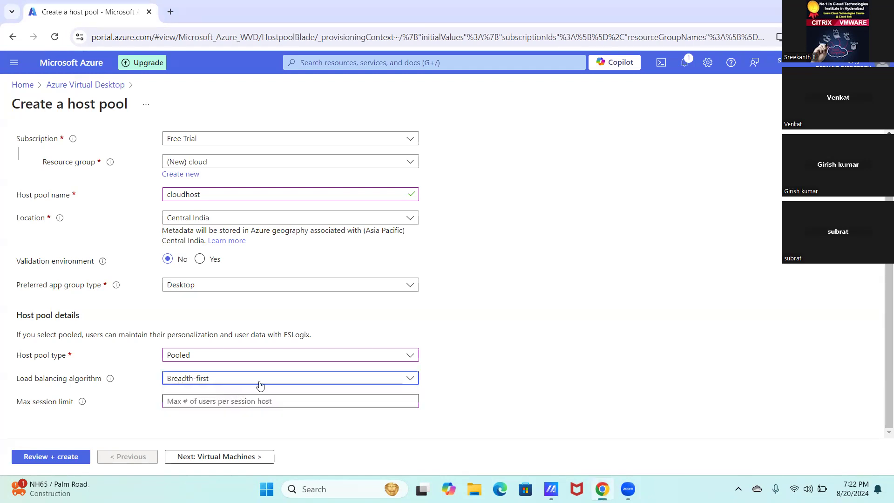
click(268, 382)
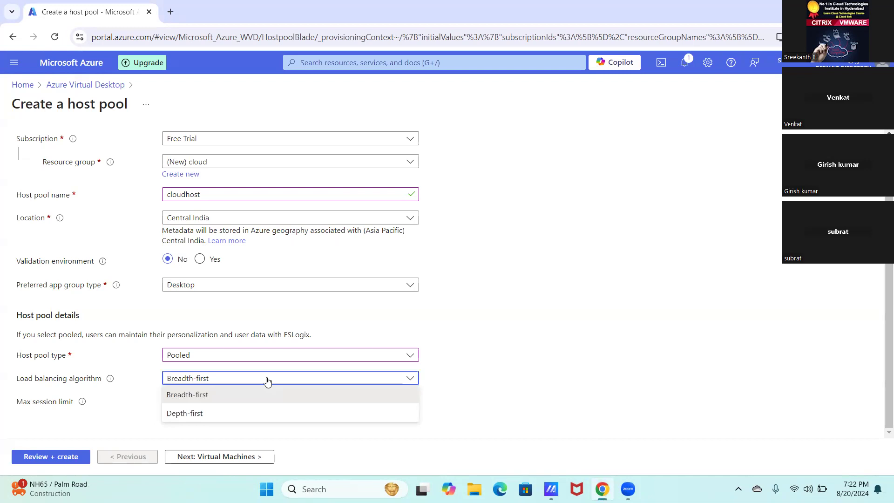
click(210, 400)
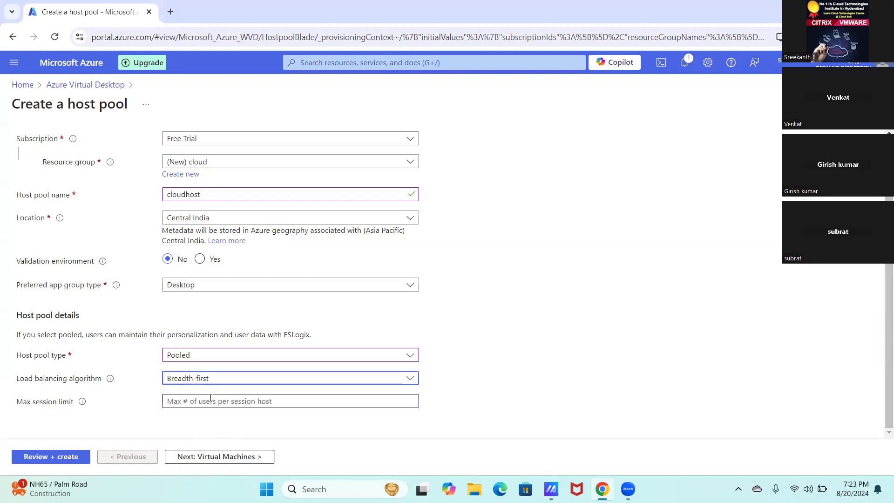
Set the max session limit to 3
click(193, 400)
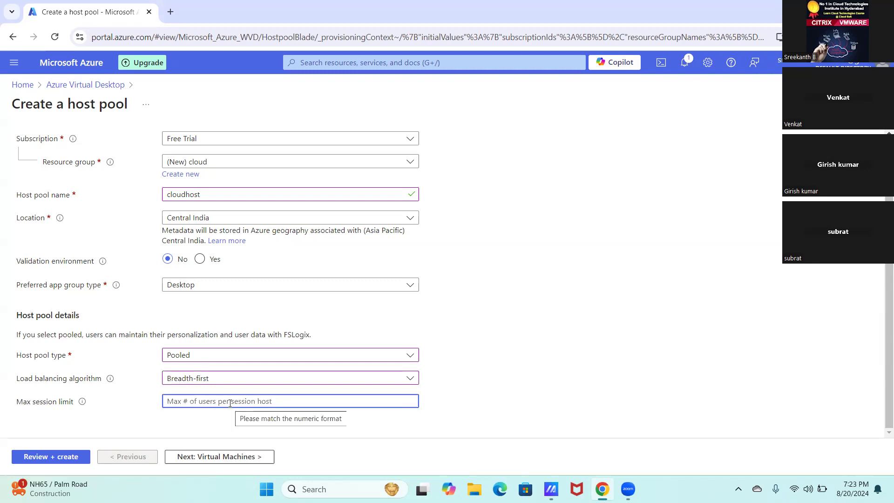
text(3)
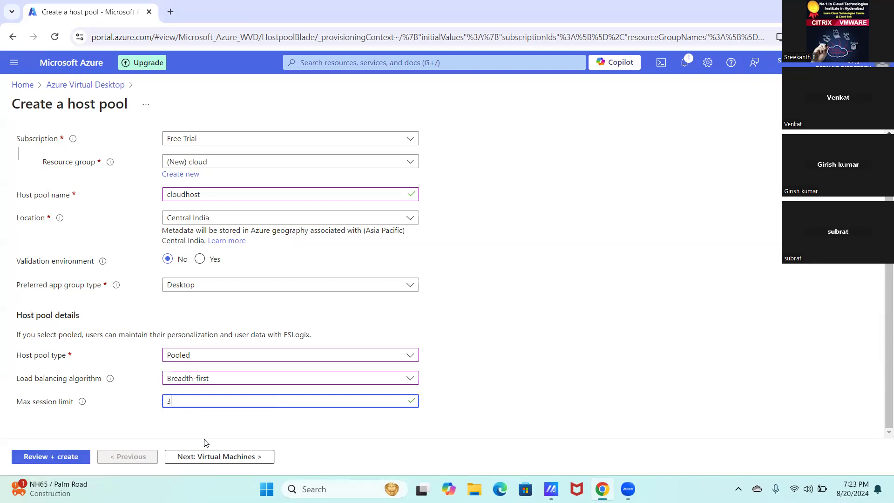
click(274, 355)
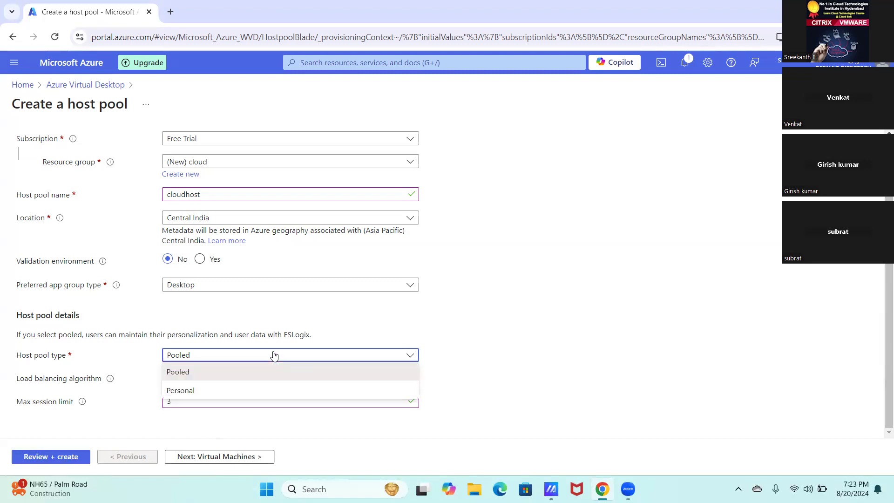
click(242, 390)
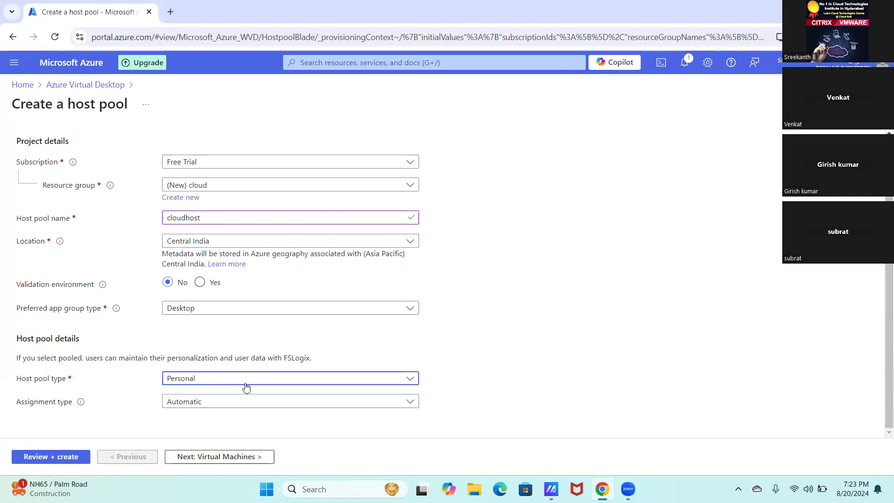
click(248, 383)
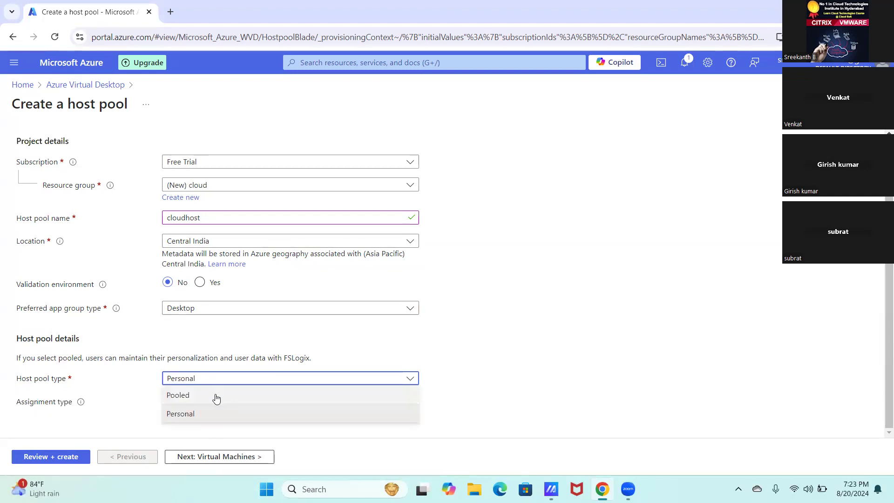
click(539, 388)
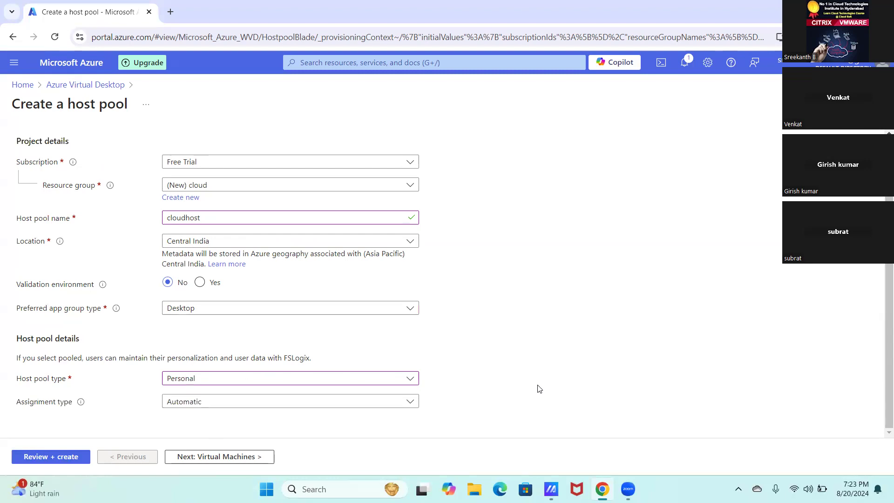
click(380, 402)
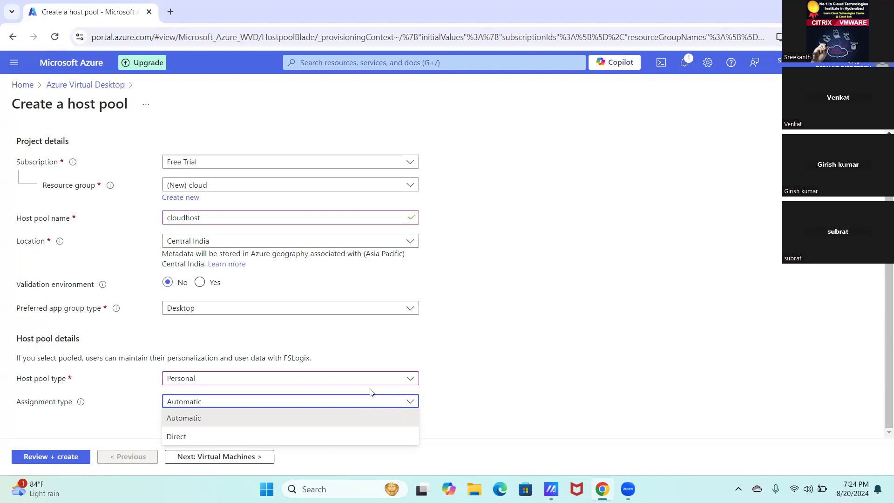
click(309, 379)
click(265, 396)
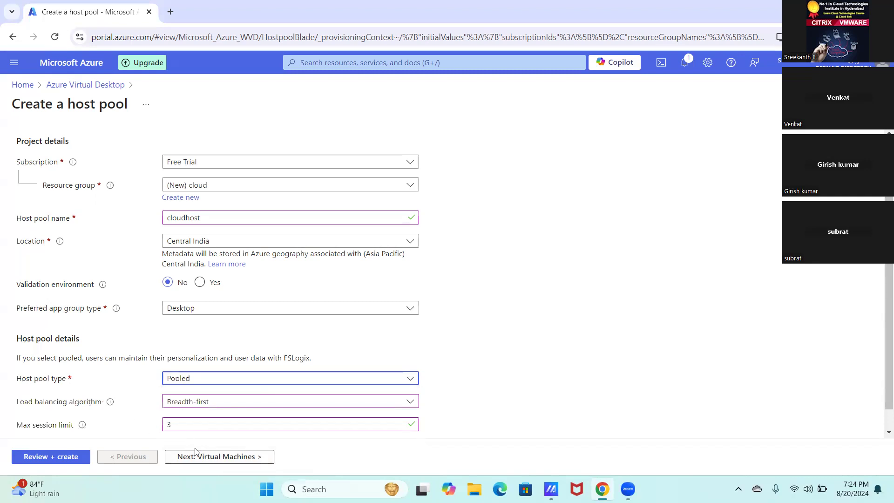
Advance past the Virtual Machines, Workspace, Advanced and Tags steps to the Review + create summary
click(207, 457)
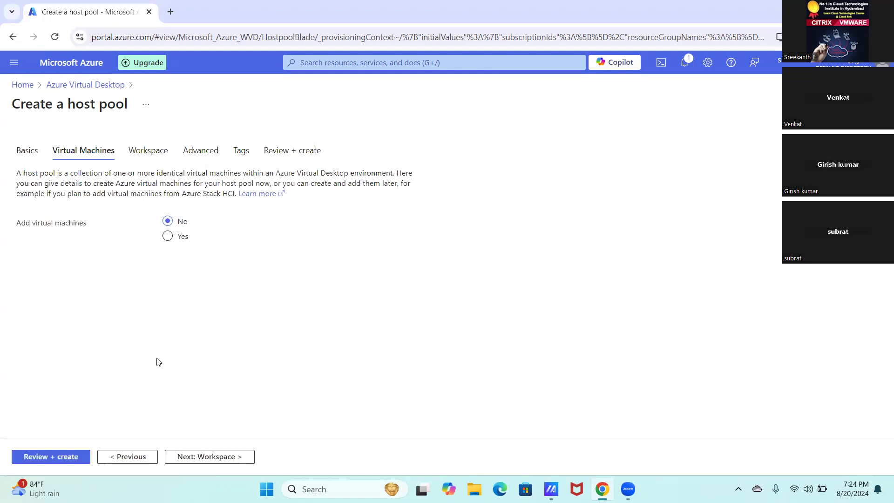
click(204, 458)
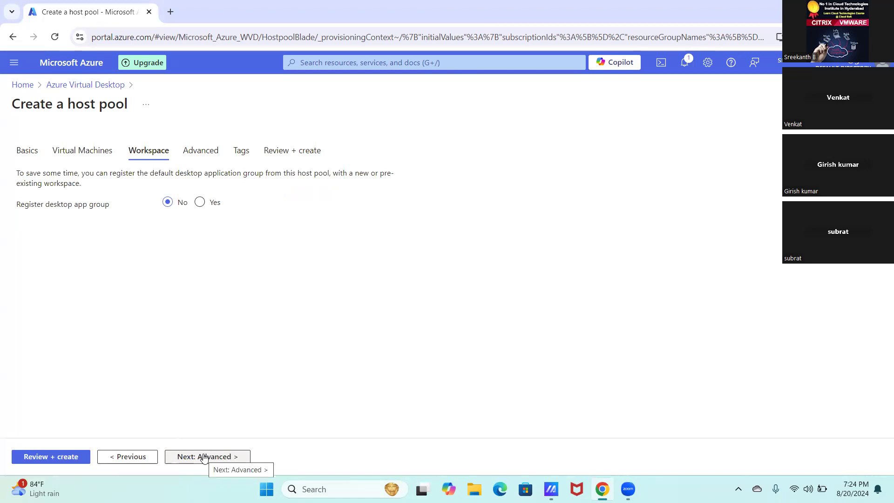
click(204, 457)
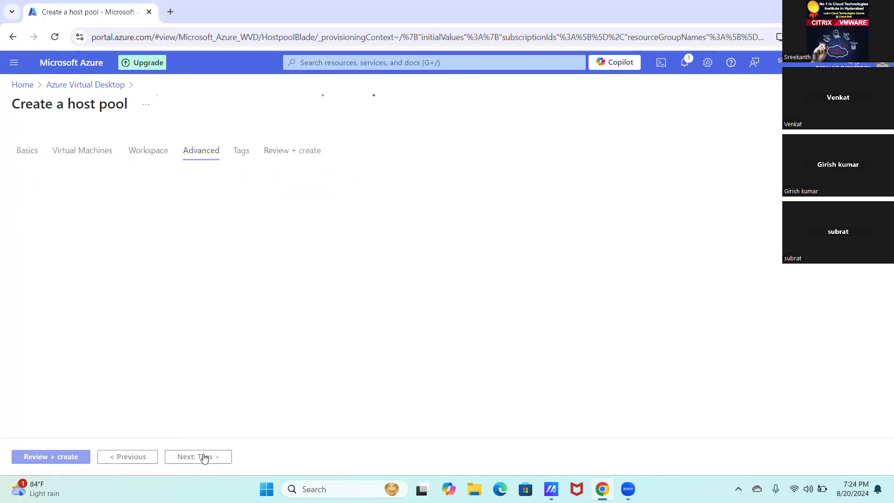
click(203, 457)
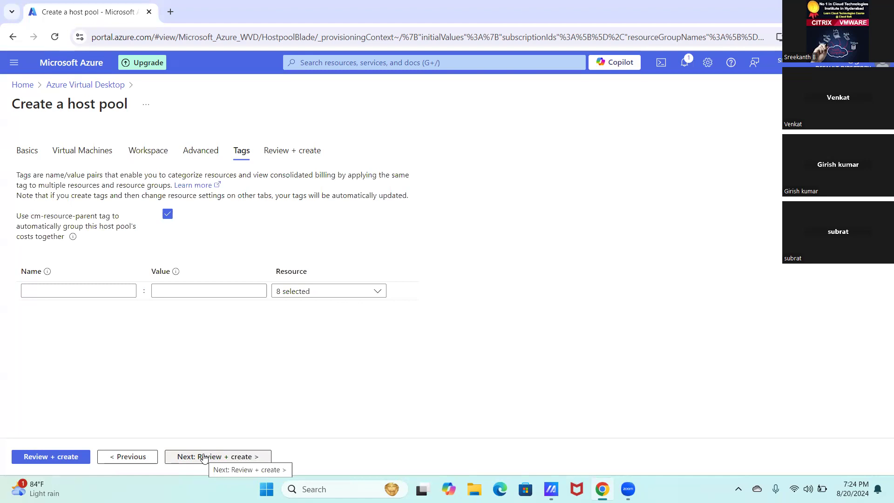
click(203, 457)
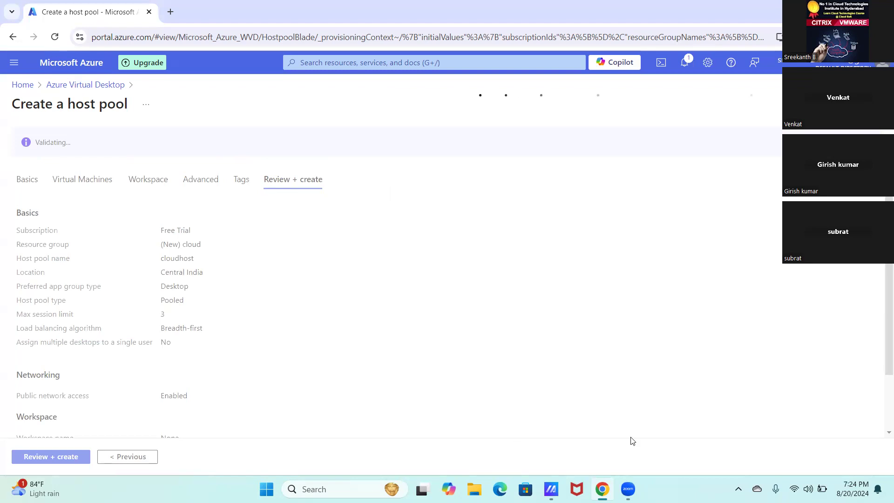
Check the Wi-Fi connection, then create the cloudhost host pool and follow its deployment progress
click(794, 489)
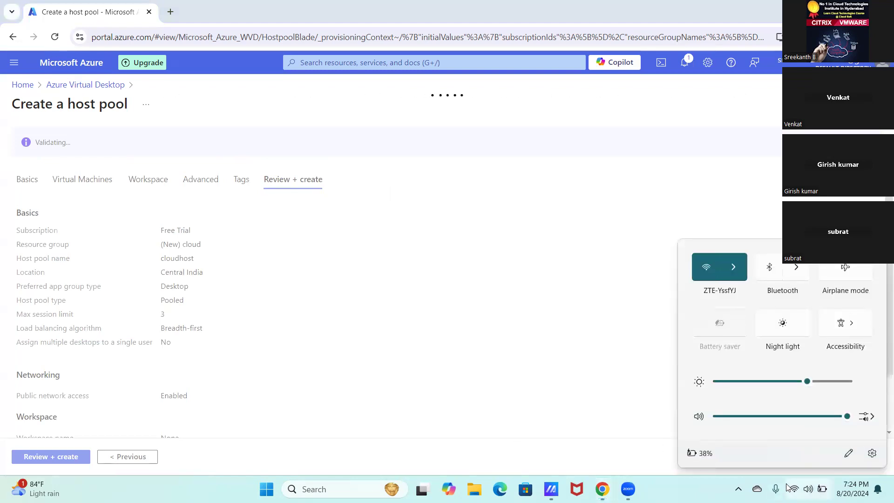
click(734, 268)
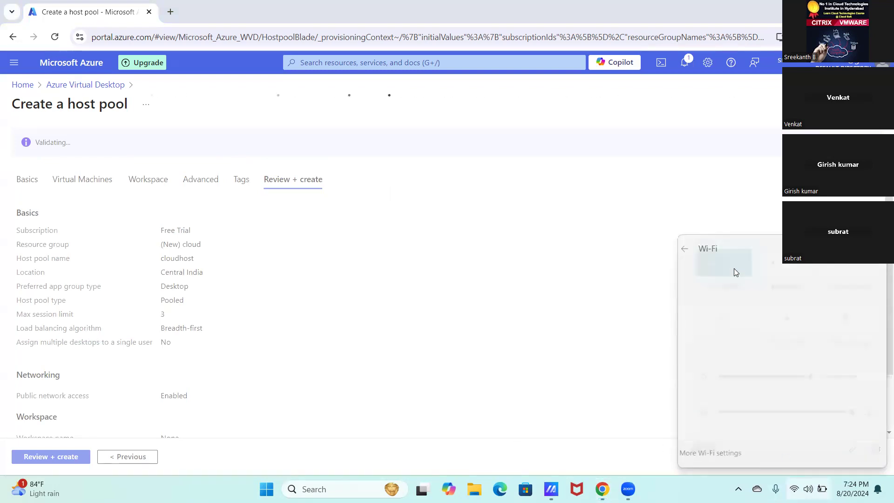
click(537, 271)
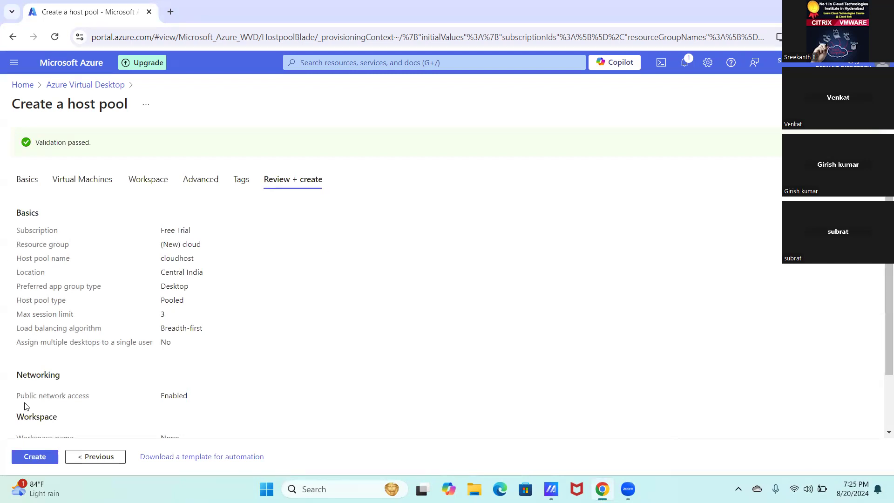
click(35, 457)
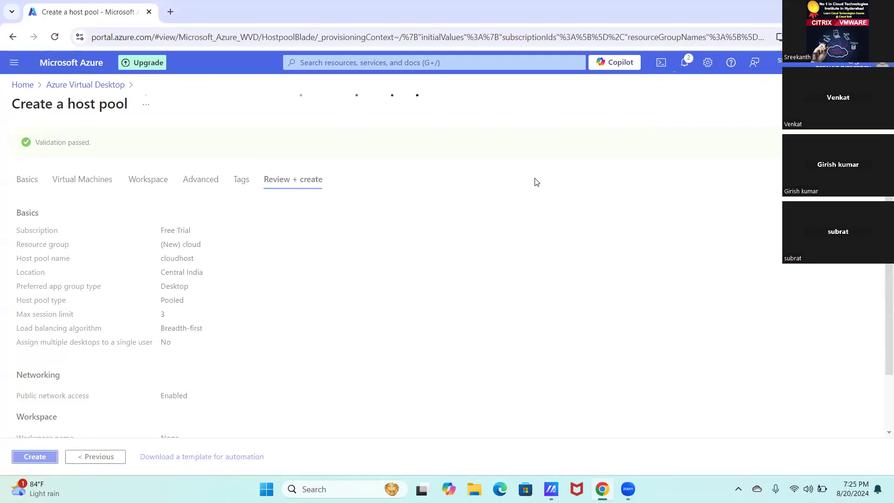
click(683, 65)
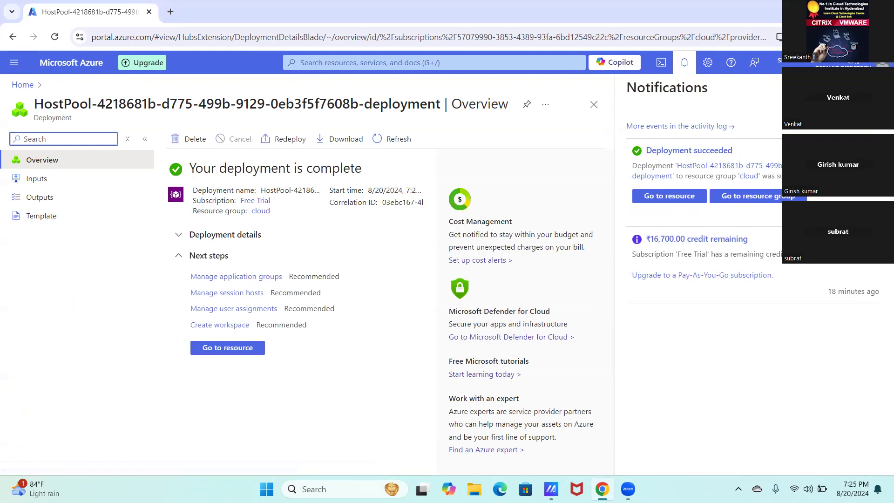
Hide the notifications and go to the new cloudhost host pool resource
click(690, 62)
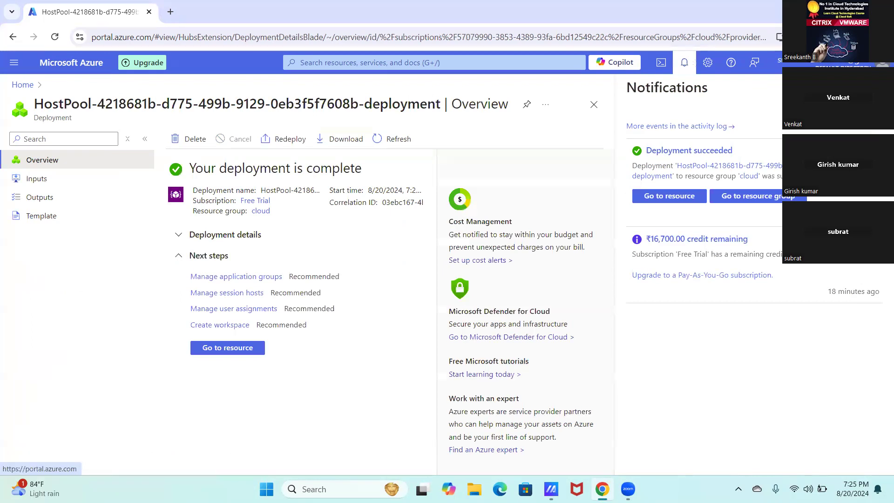
click(684, 62)
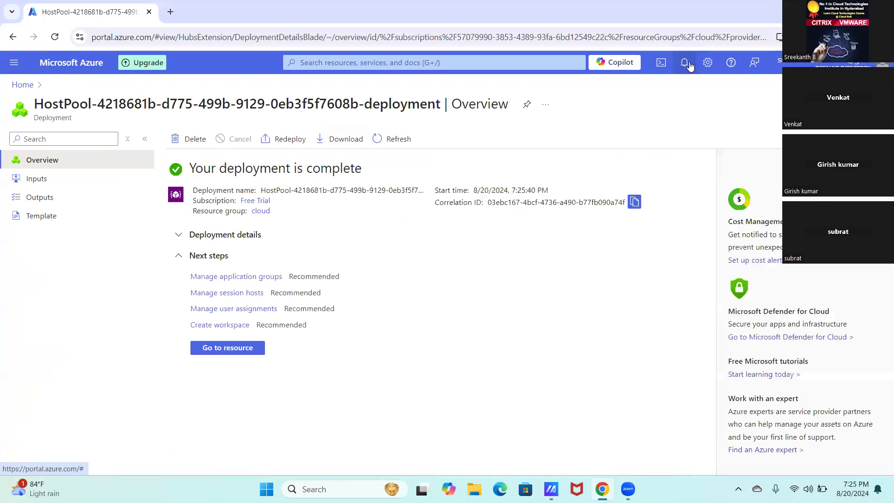
click(224, 352)
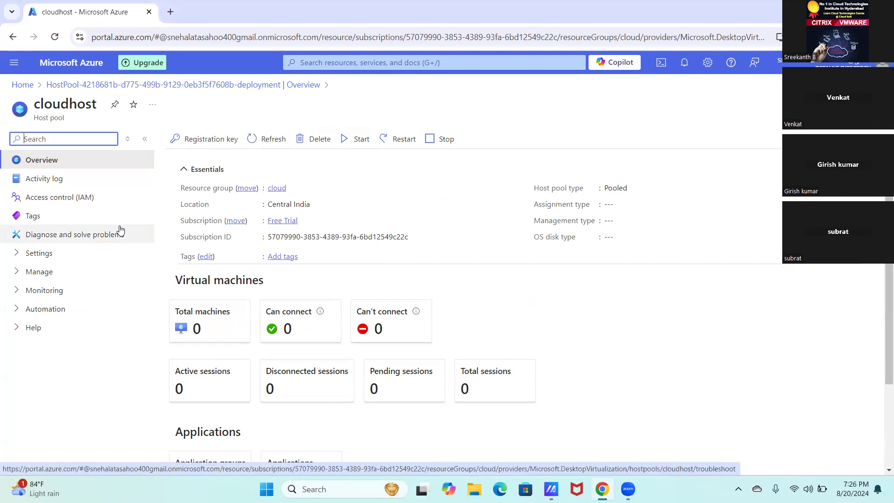
Expand the host pool's Manage menu instead of Settings and open Session hosts
click(19, 257)
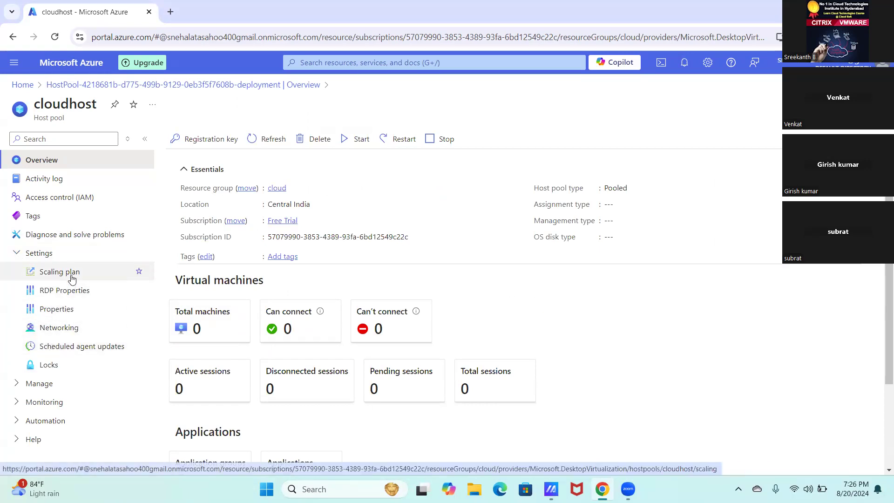
click(21, 254)
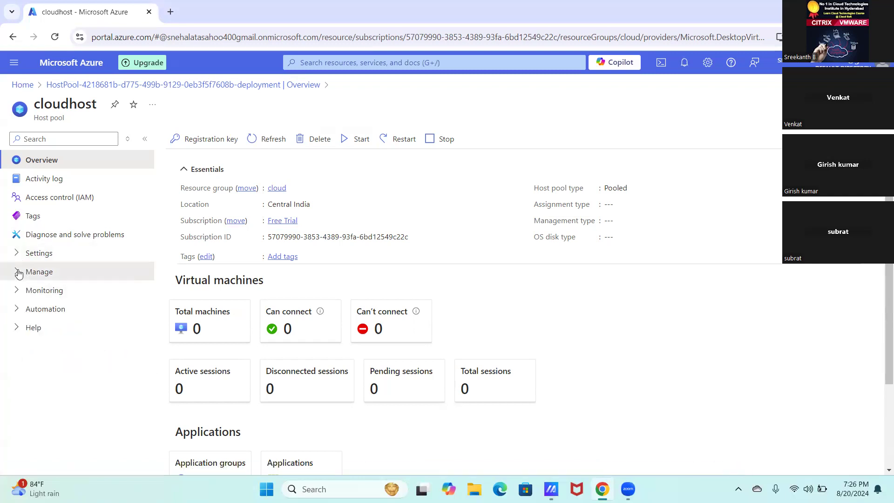
click(18, 274)
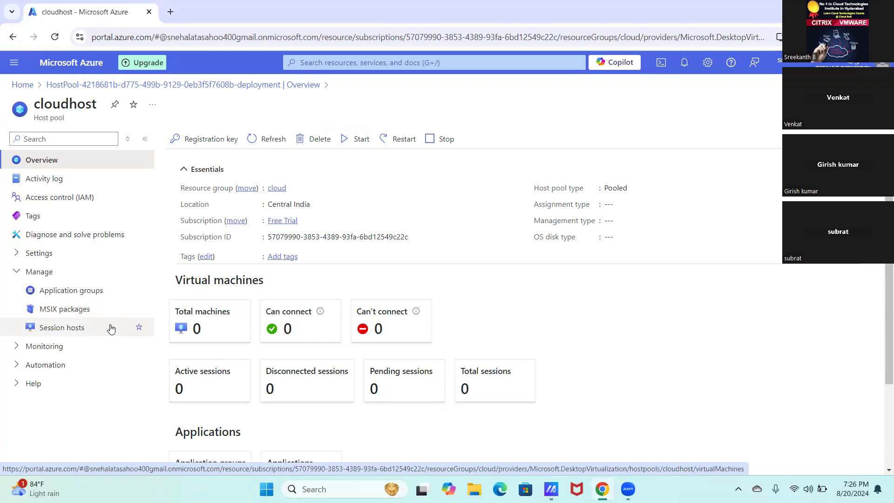
click(218, 315)
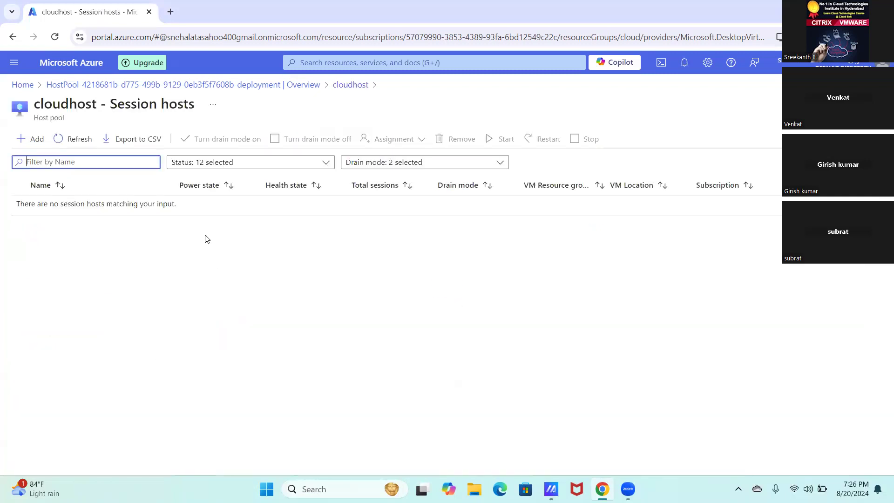
Start adding virtual machines to the cloudhost host pool
click(44, 140)
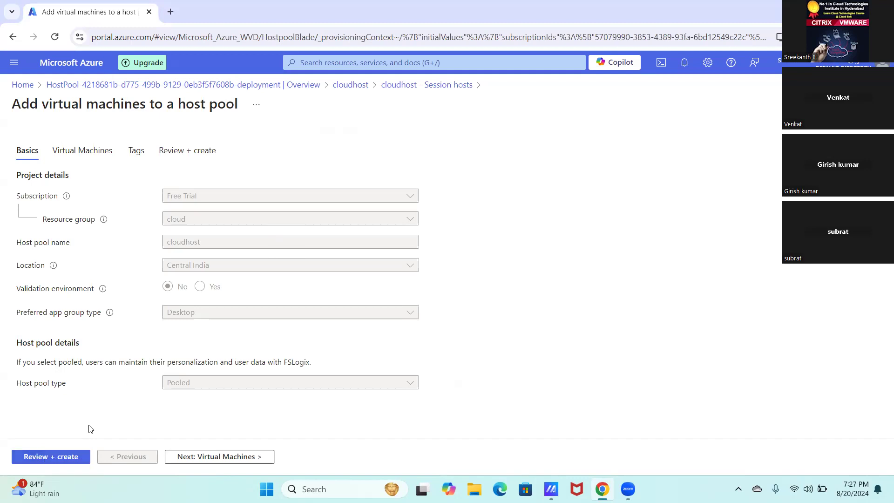
Set the session host name prefix to CLOUDAVD1 on the Virtual Machines step
click(207, 457)
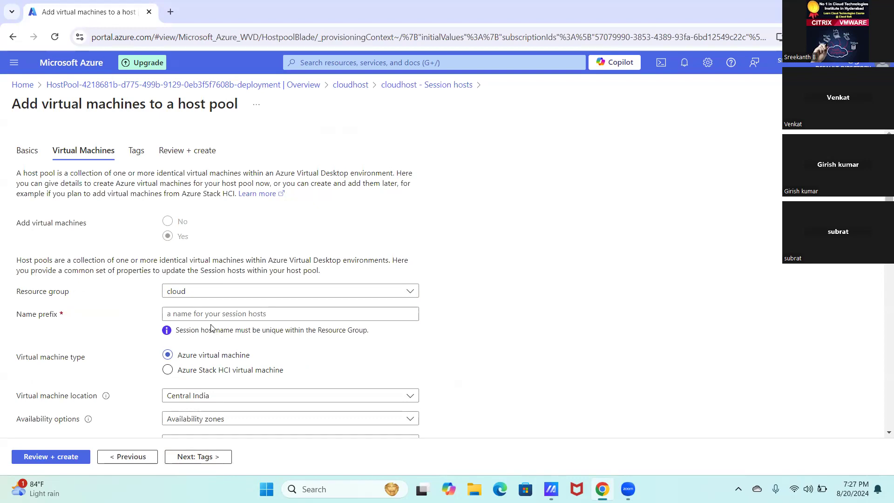
click(210, 312)
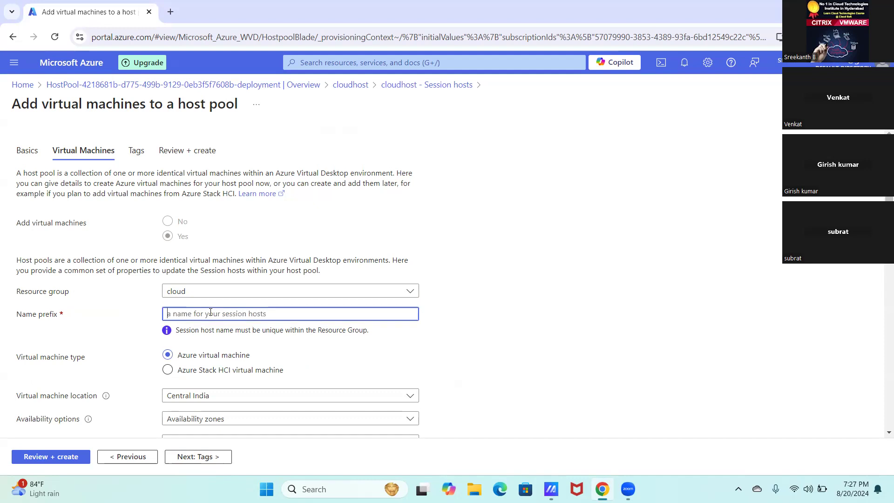
text(cloud)
key(BackSpace)
key(BackSpace)
key(BackSpace)
key(BackSpace)
key(BackSpace)
text(CLO)
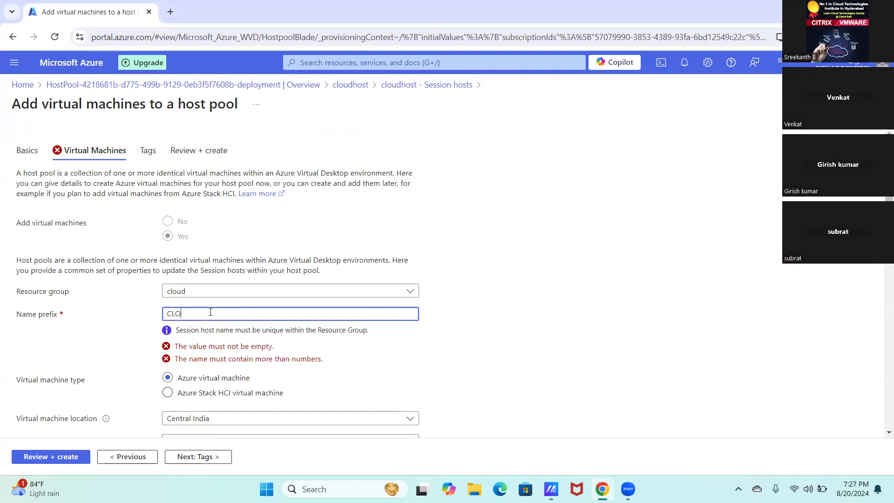
text(UDAVDA)
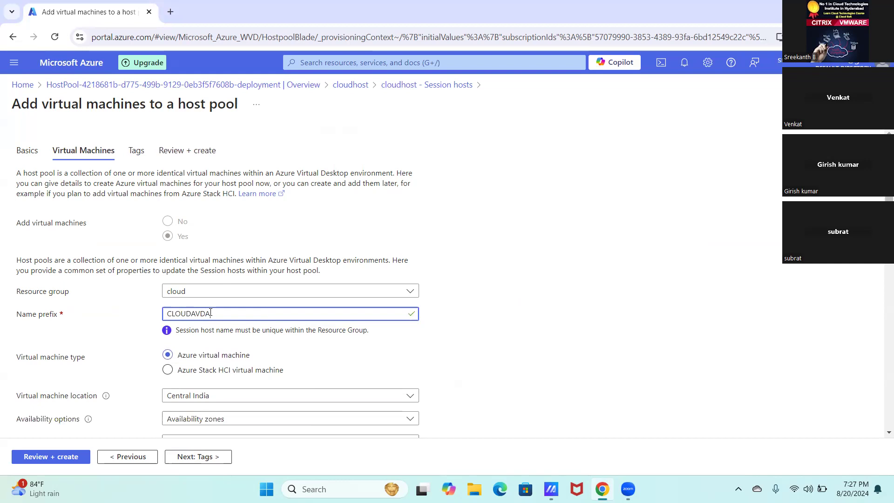
key(BackSpace)
text(1)
click(552, 345)
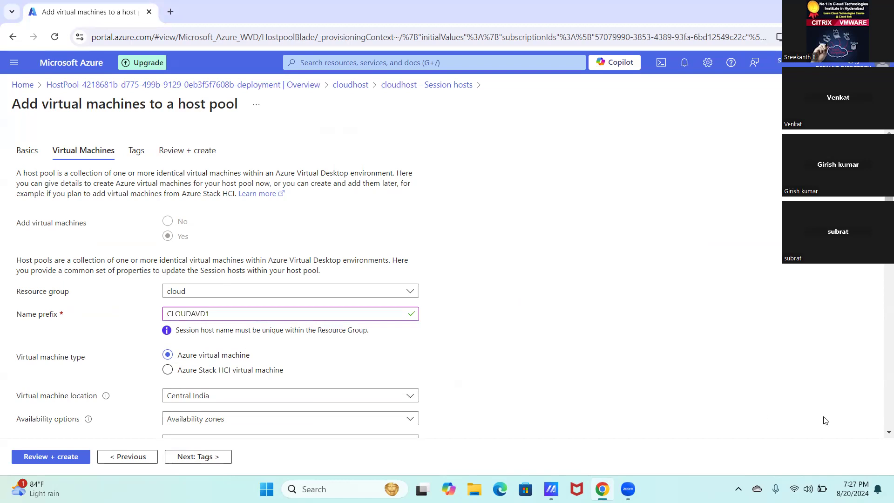
Scroll down the virtual machine form to the availability options
click(881, 435)
click(882, 435)
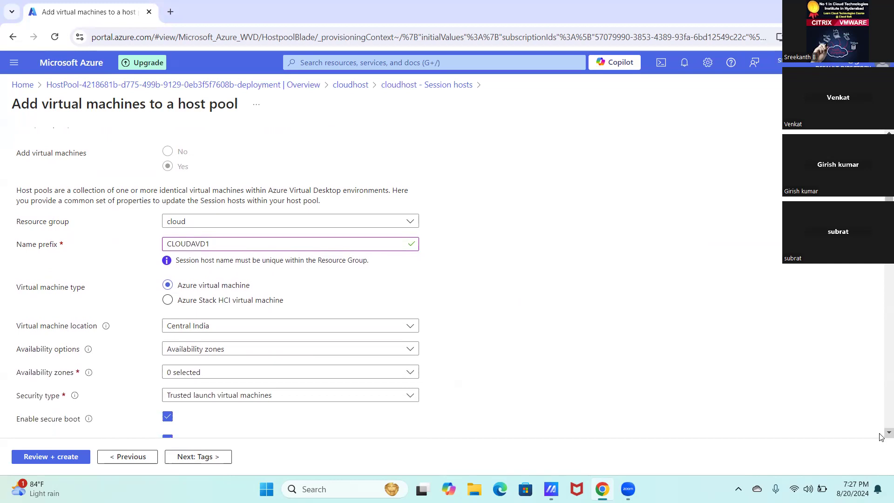
scroll(881, 436, down, 3)
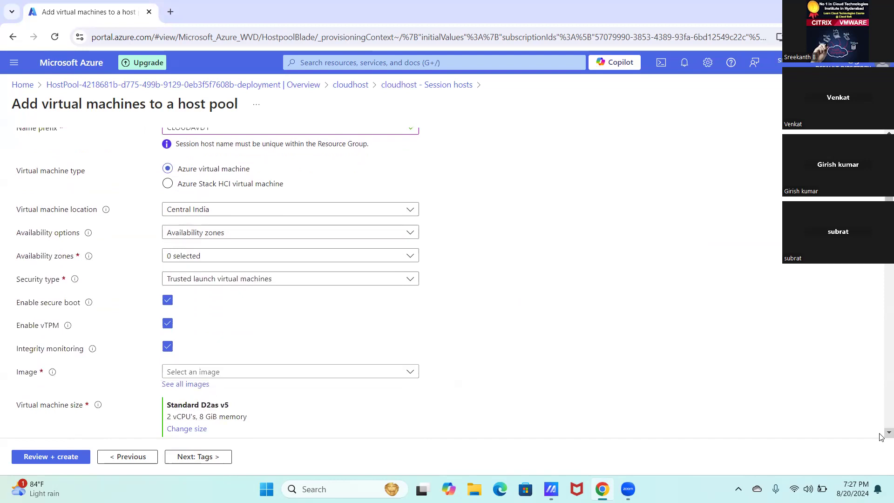
click(259, 237)
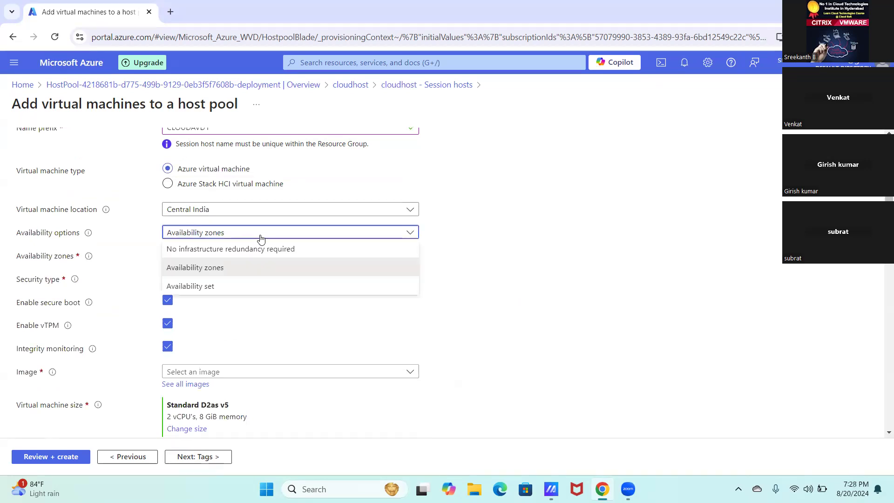
Place the session hosts in availability Zones 2 and 3
click(250, 272)
click(246, 260)
click(181, 292)
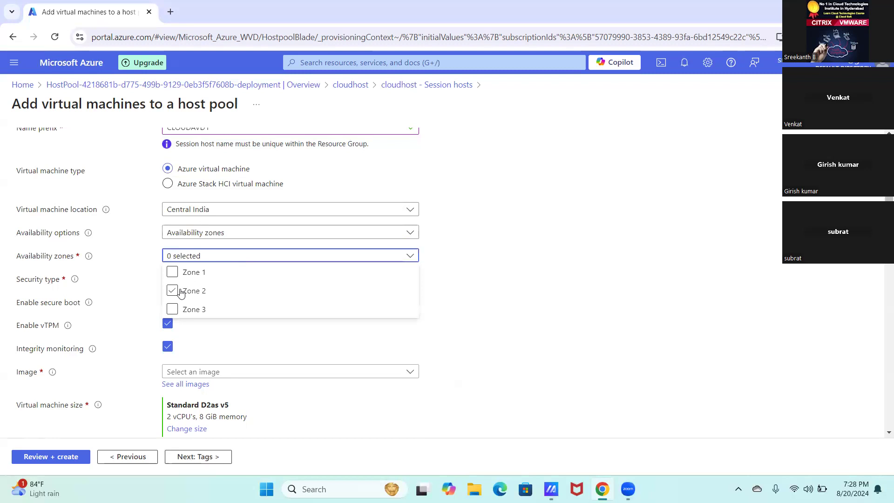
click(345, 349)
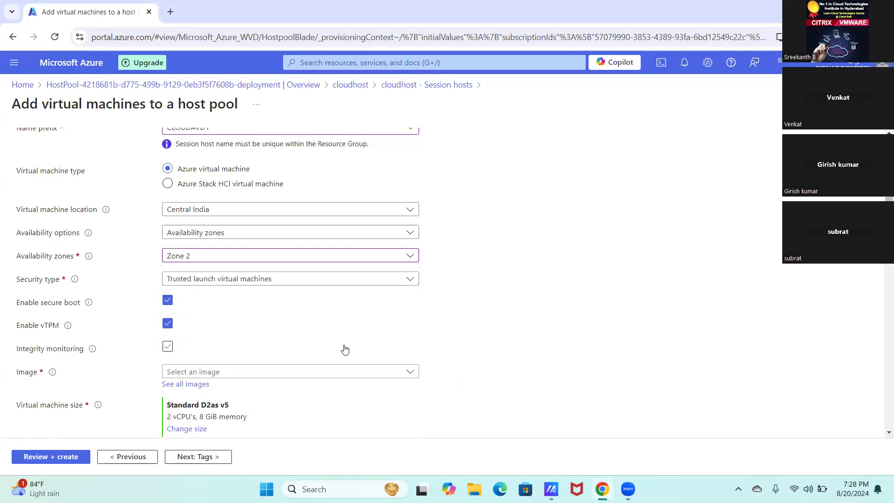
click(321, 259)
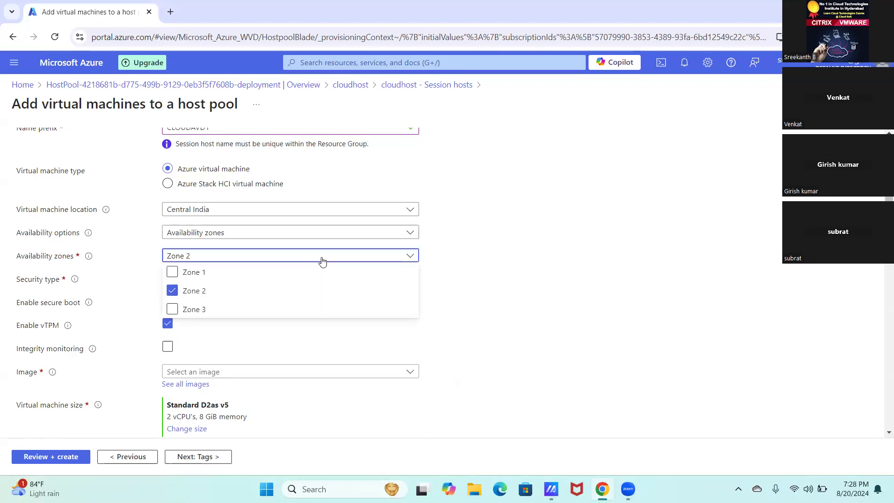
click(173, 309)
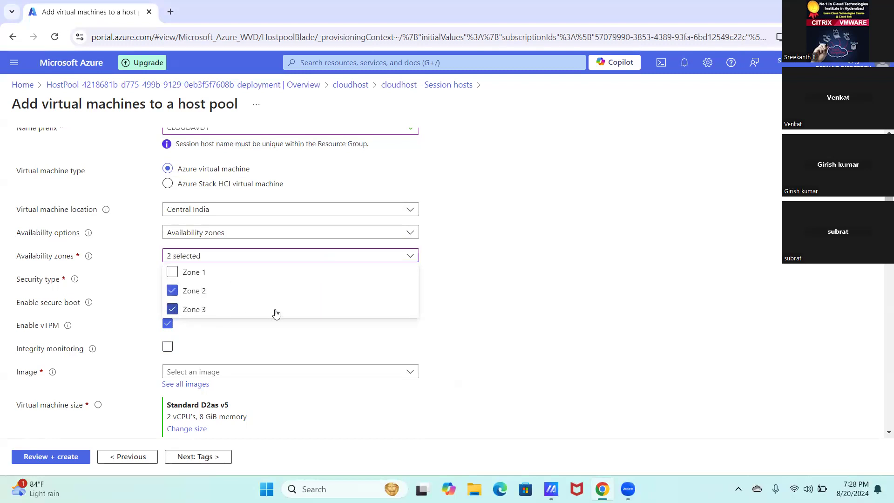
click(484, 312)
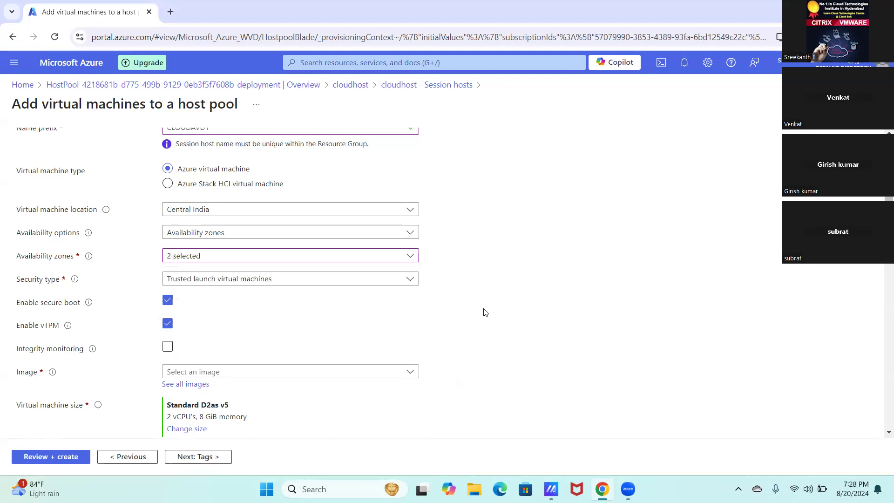
click(347, 257)
click(539, 337)
Keep Trusted launch security and choose the Windows 11 Enterprise multi-session 21H2 image
click(324, 285)
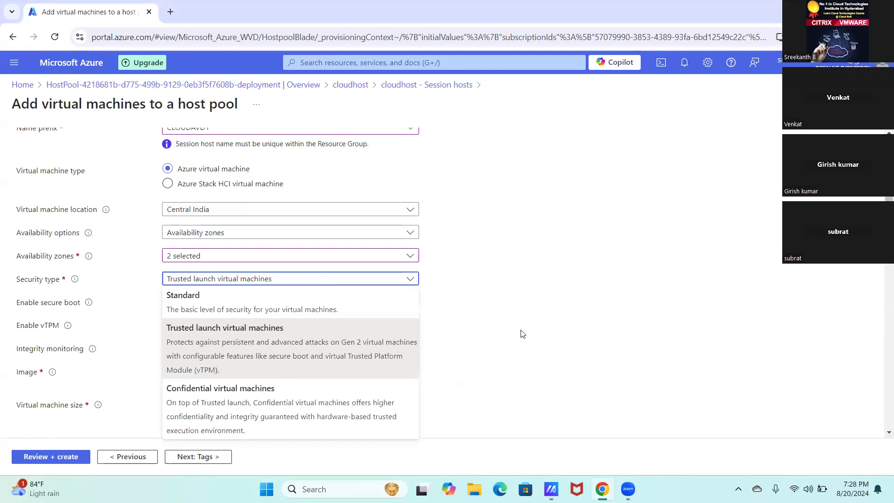
click(268, 374)
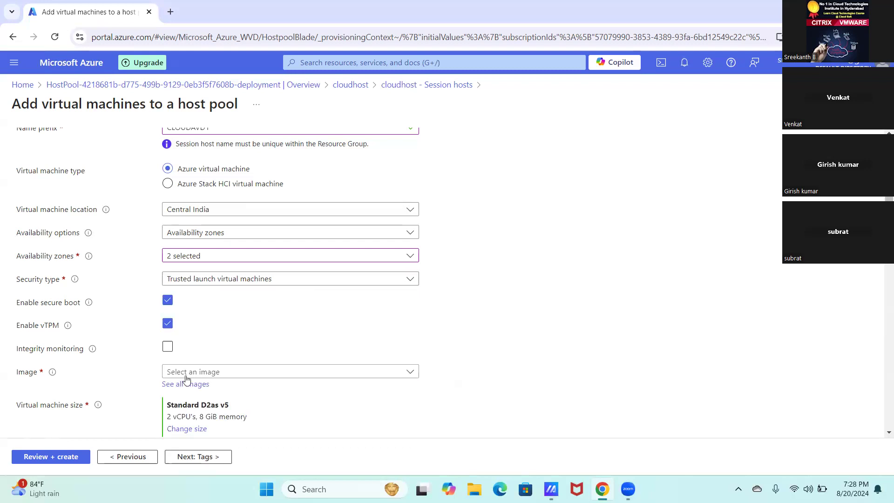
click(210, 377)
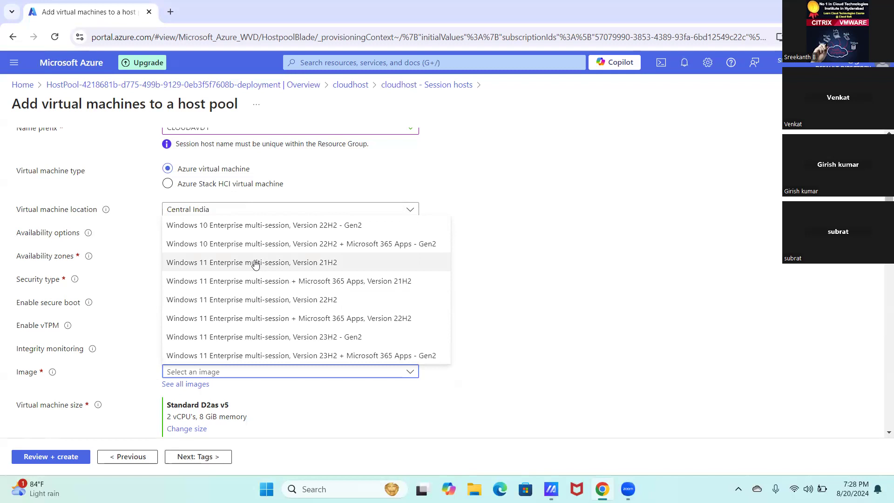
click(284, 264)
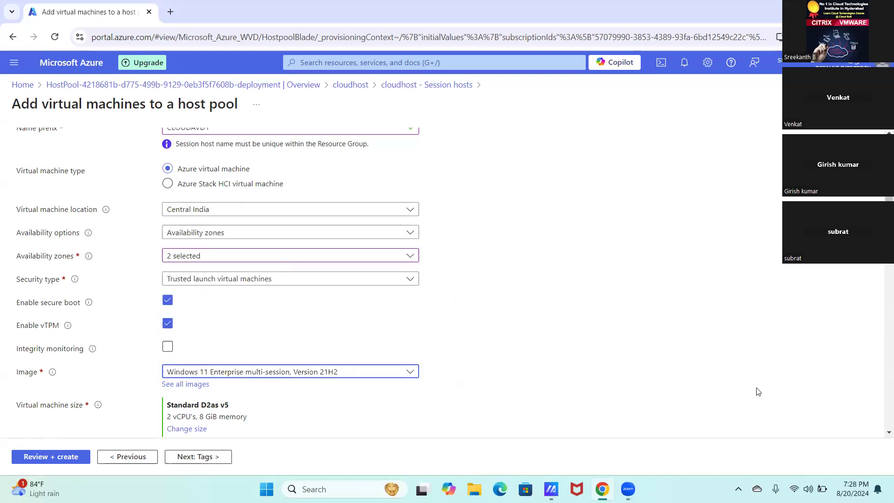
scroll(880, 433, down, 2)
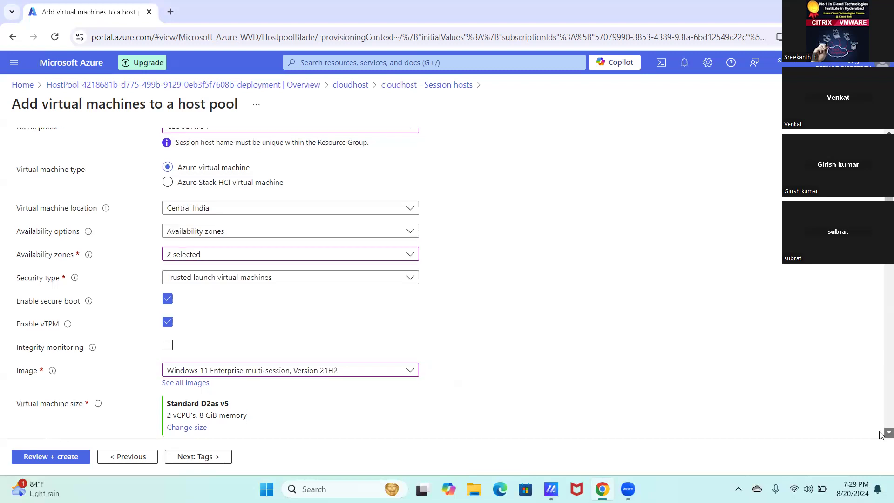
scroll(880, 434, down, 1)
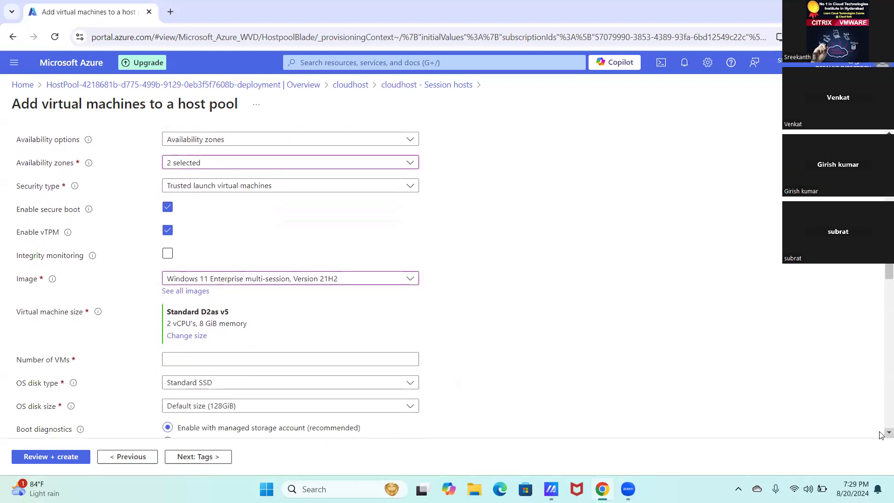
scroll(880, 435, down, 3)
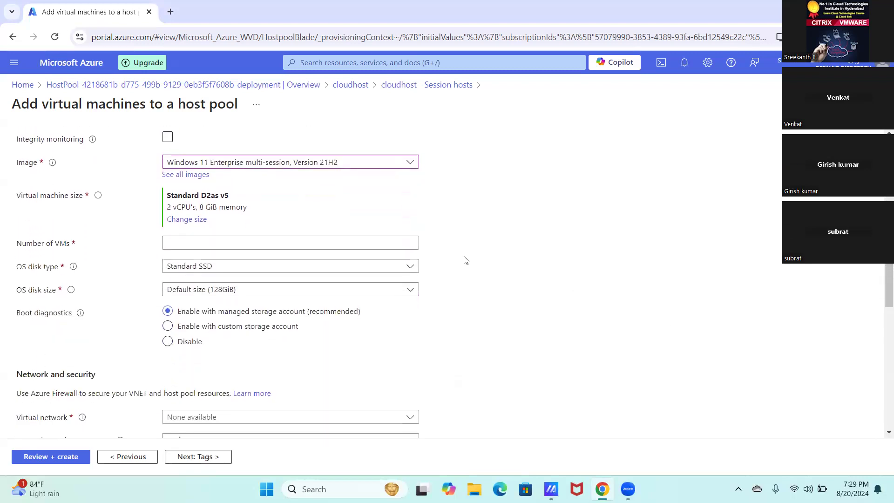
click(377, 243)
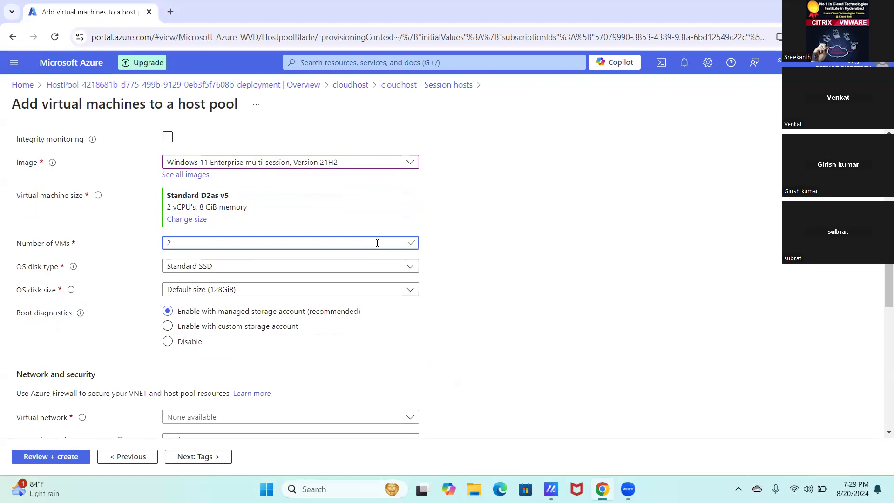
click(364, 270)
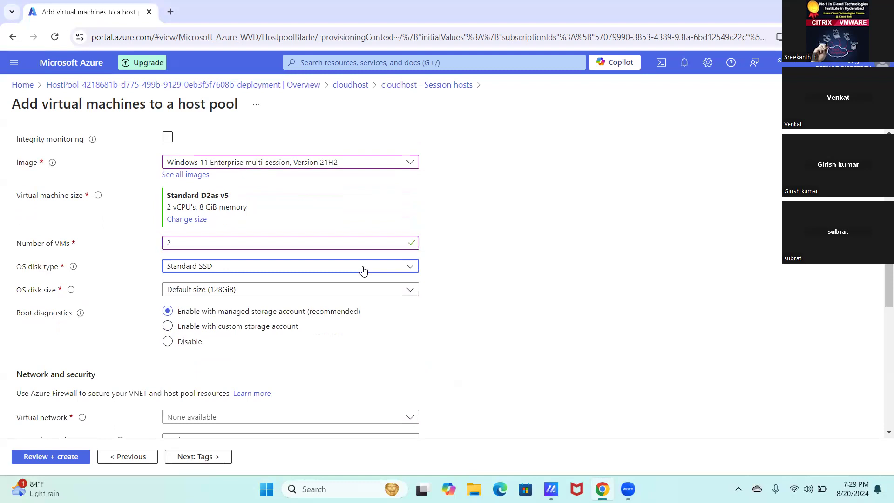
click(363, 270)
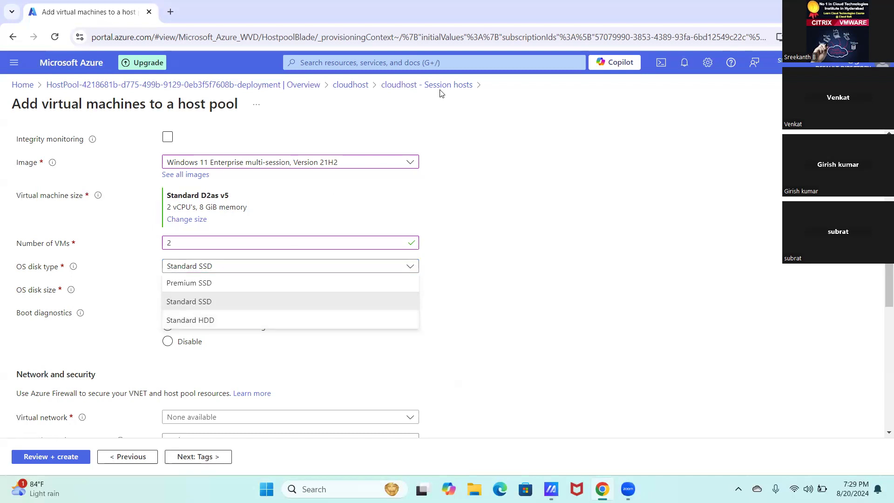
click(223, 311)
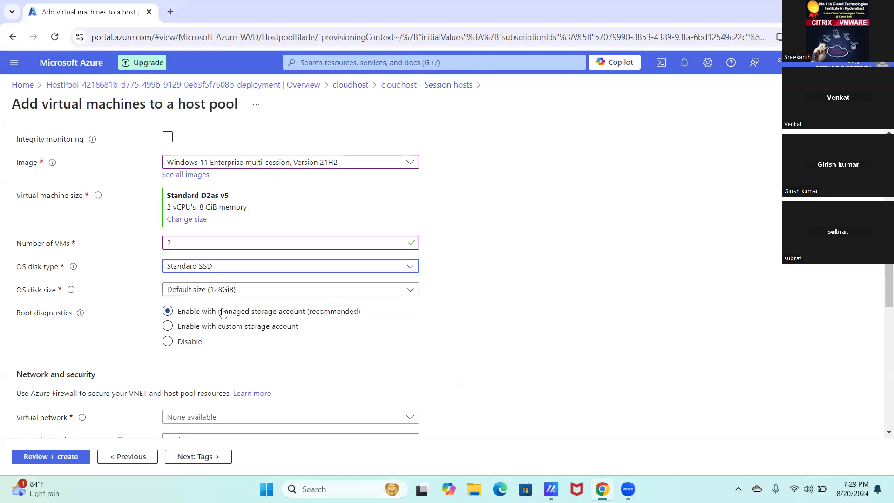
click(259, 268)
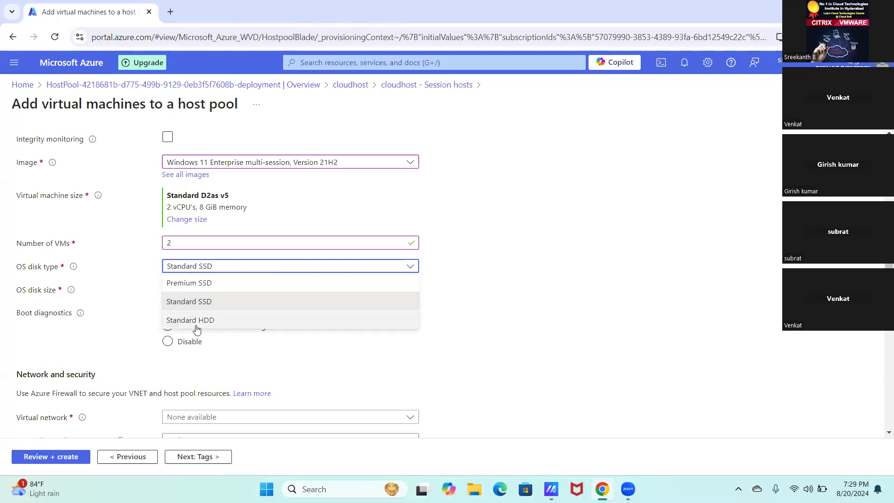
click(210, 301)
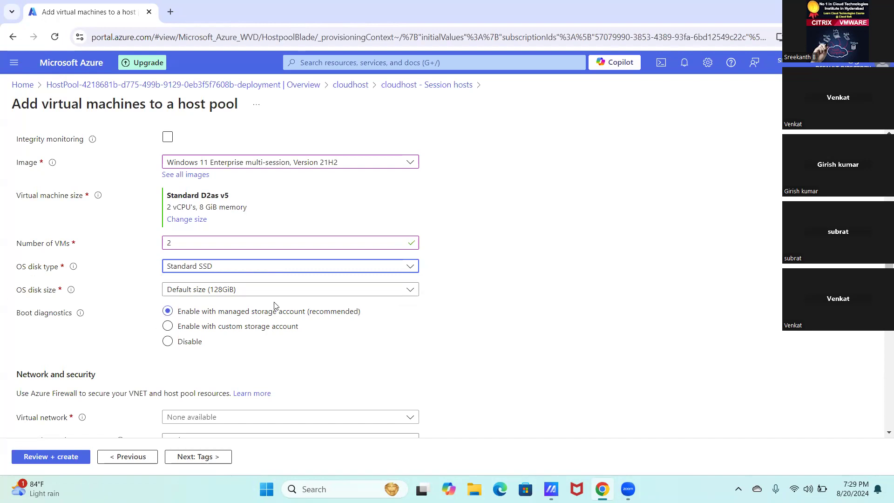
click(304, 293)
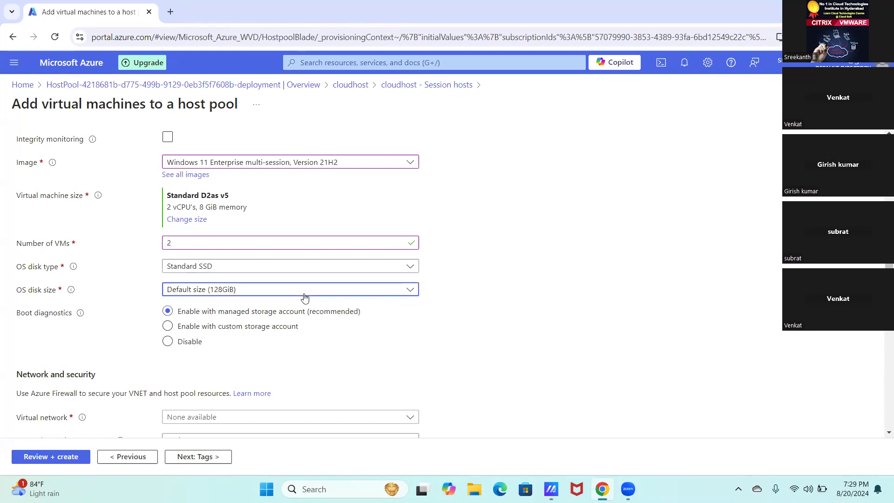
click(304, 294)
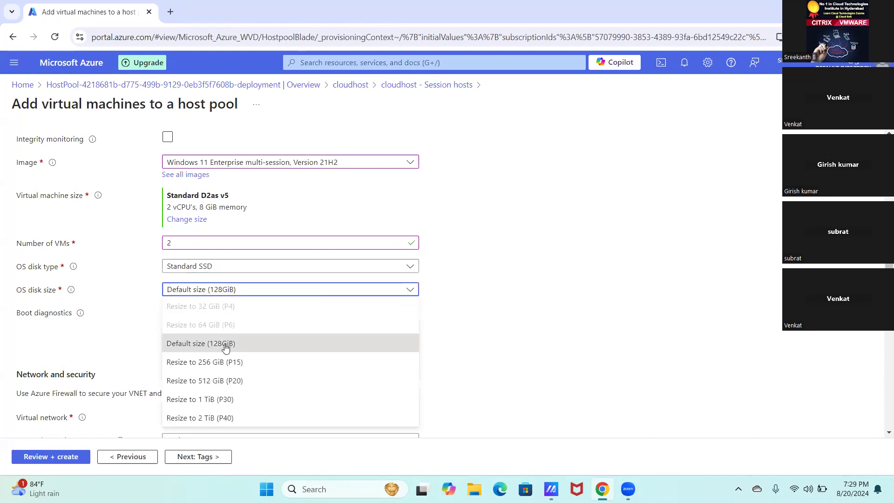
click(208, 345)
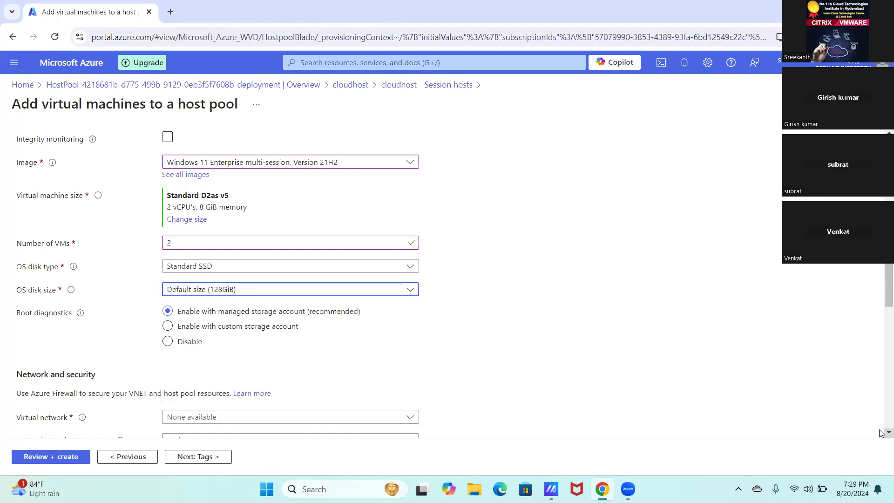
scroll(881, 433, down, 3)
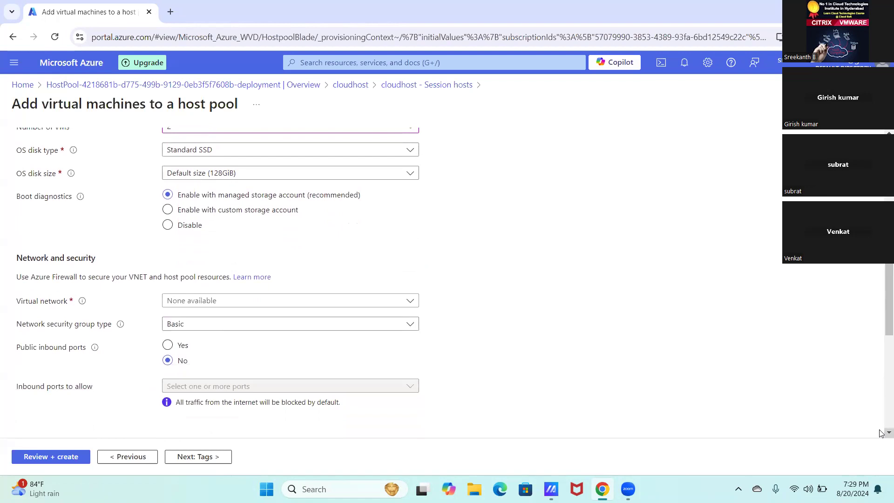
Confirm no virtual network is available, then go to Virtual networks from the portal menu
scroll(881, 433, down, 2)
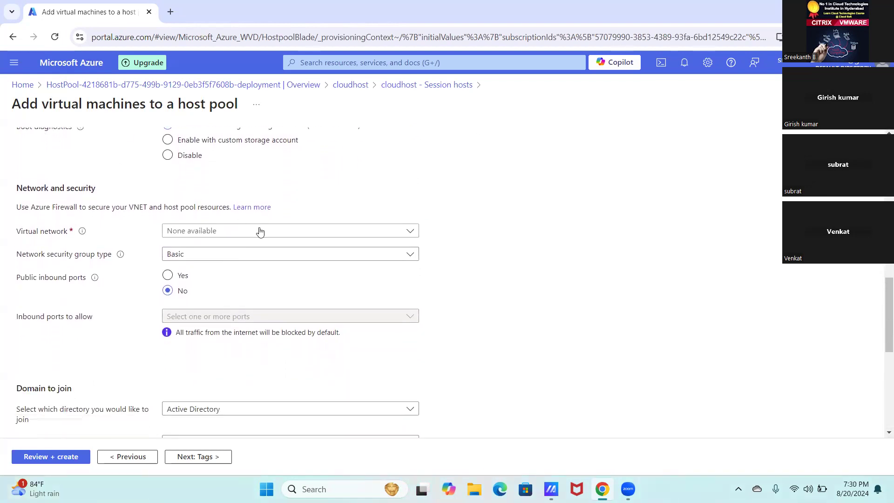
click(280, 238)
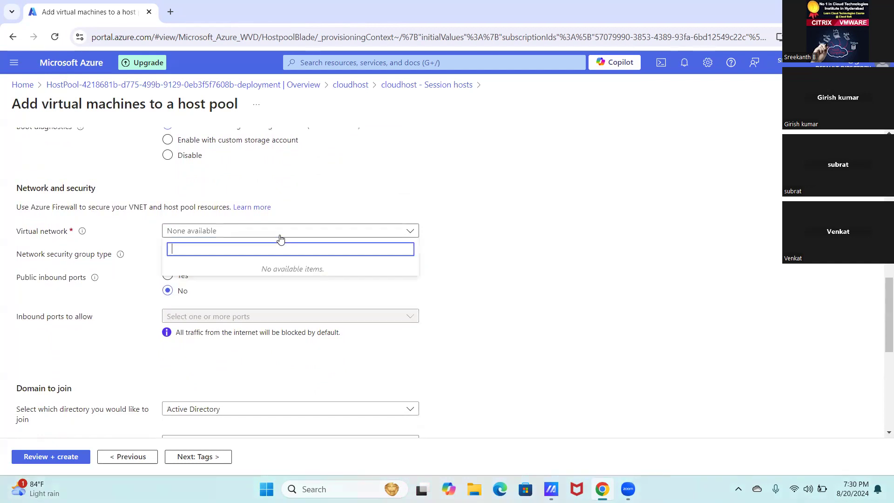
click(527, 280)
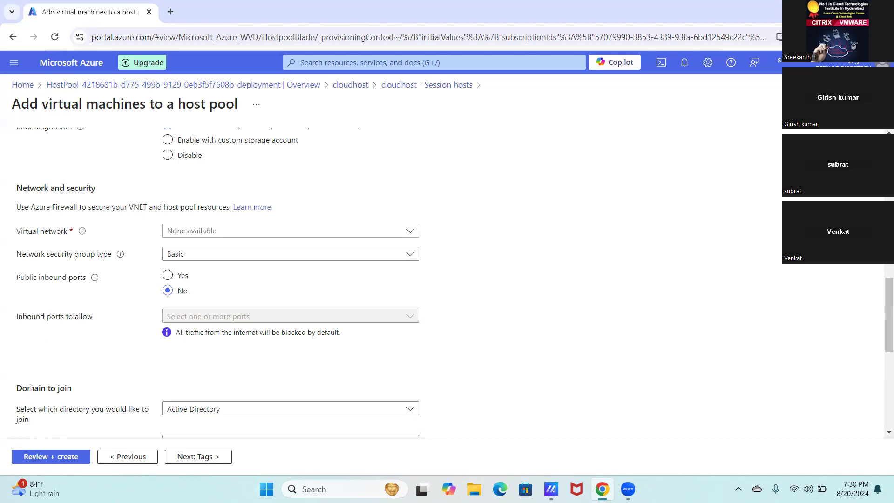
scroll(210, 280, up, 10)
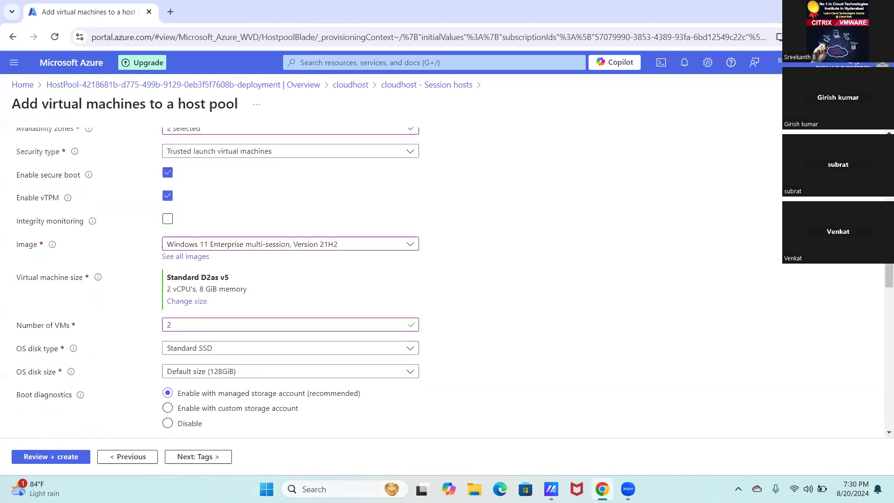
click(5, 63)
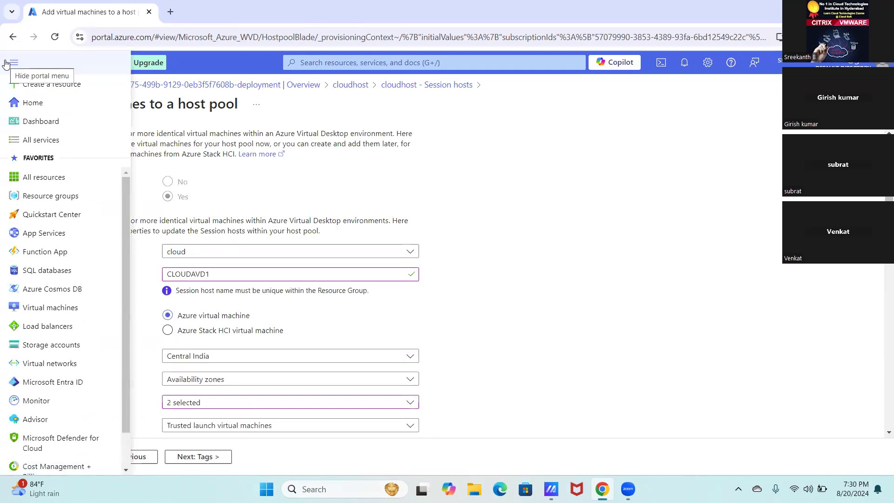
click(67, 362)
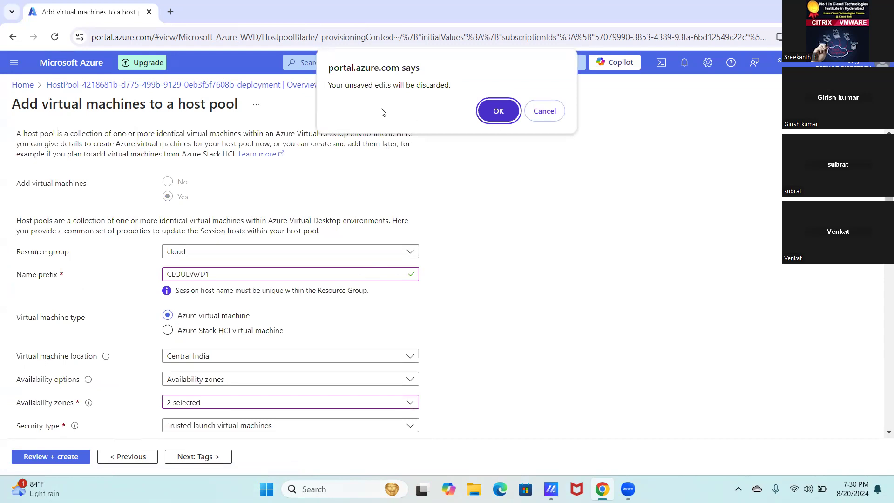
Discard the unsaved host pool edits, dismiss the tip, and start a new virtual network
click(502, 110)
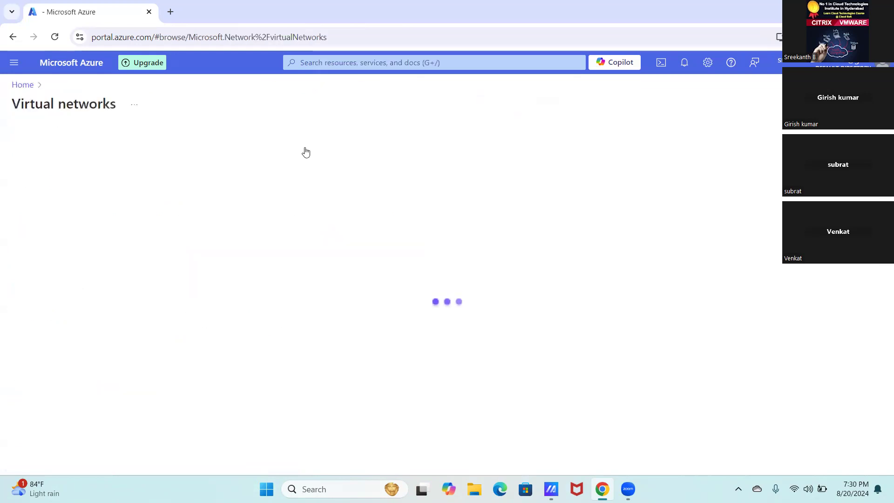
click(210, 206)
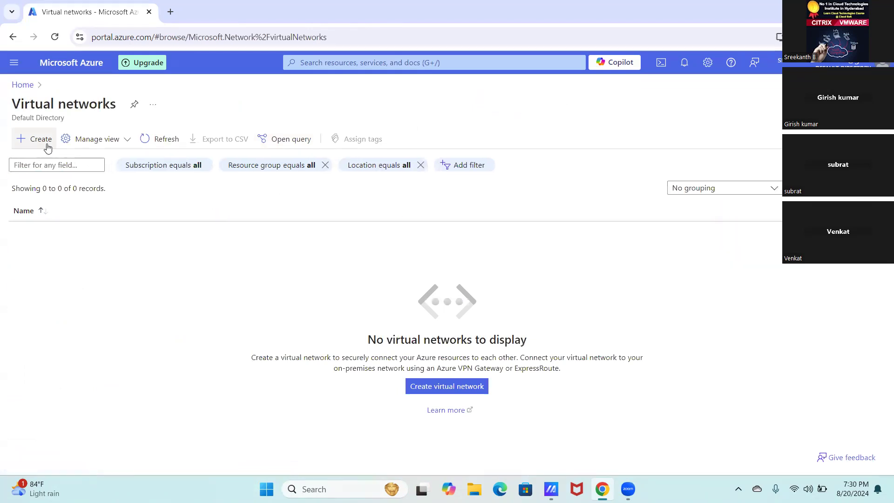
click(454, 385)
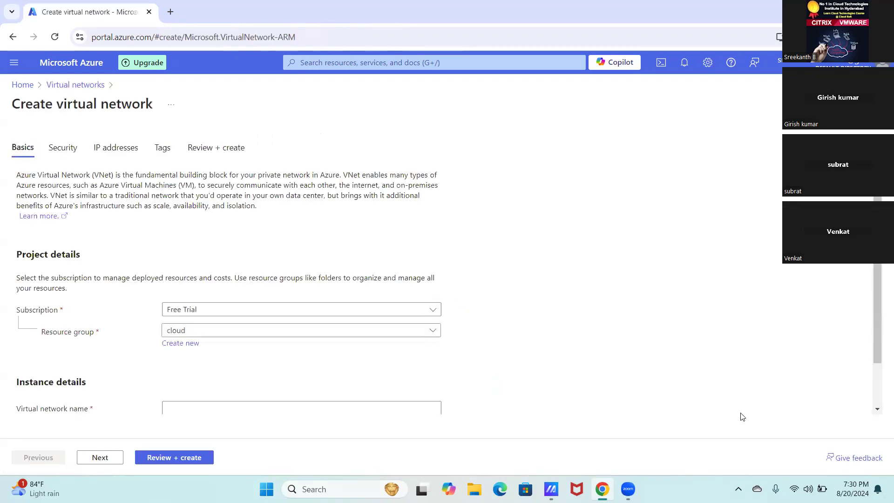
Name the new virtual network VNET1
scroll(872, 415, down, 2)
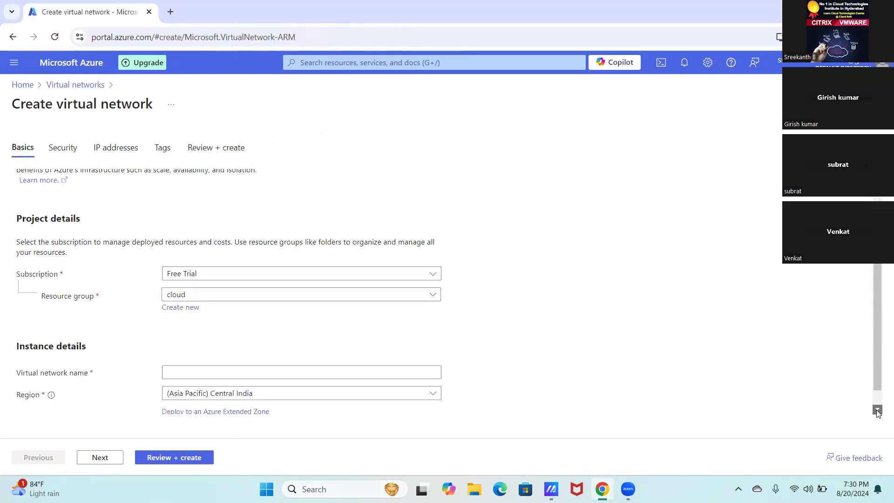
click(233, 354)
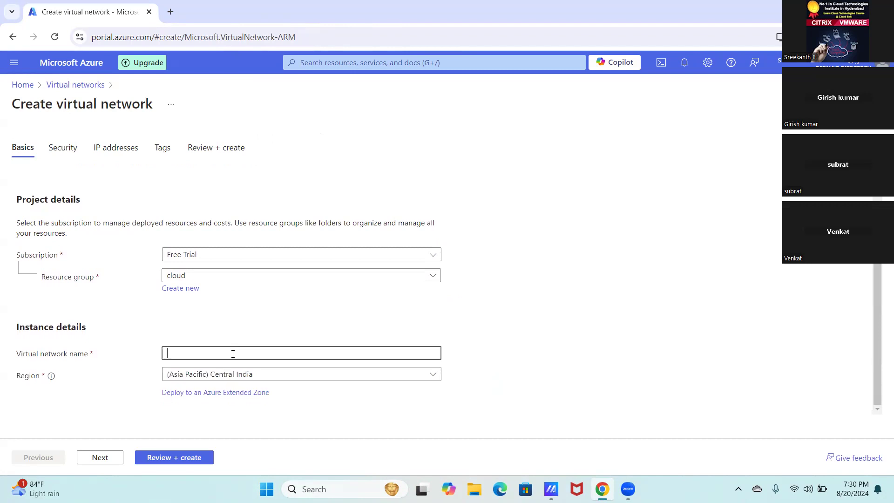
text(VNET1)
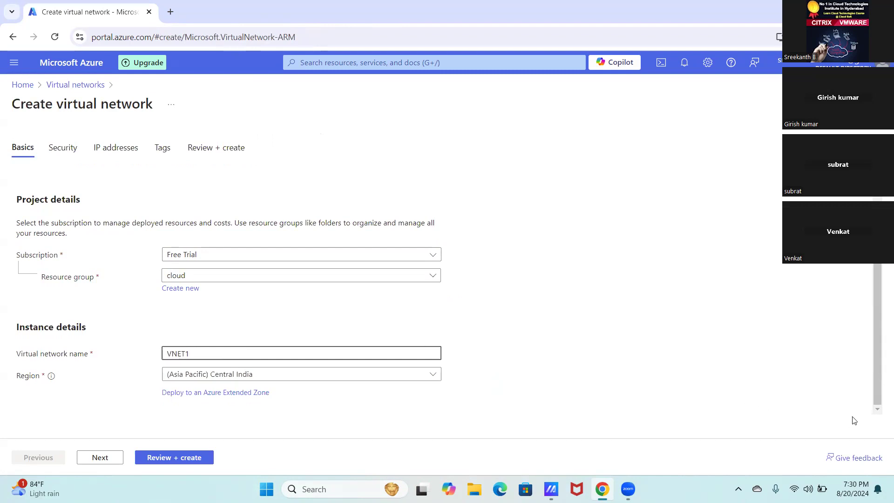
click(354, 374)
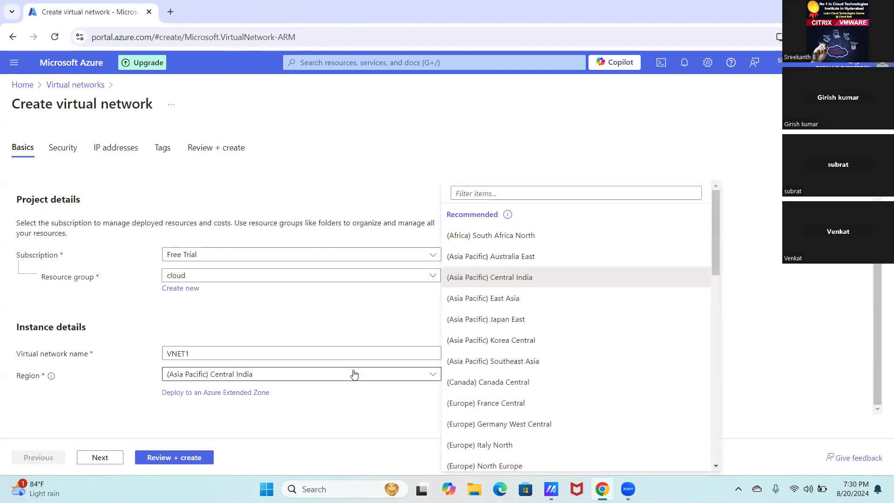
Filter the region list by CENTRAL and set VNET1's region to (Asia Pacific) Central India
scroll(666, 428, down, 1)
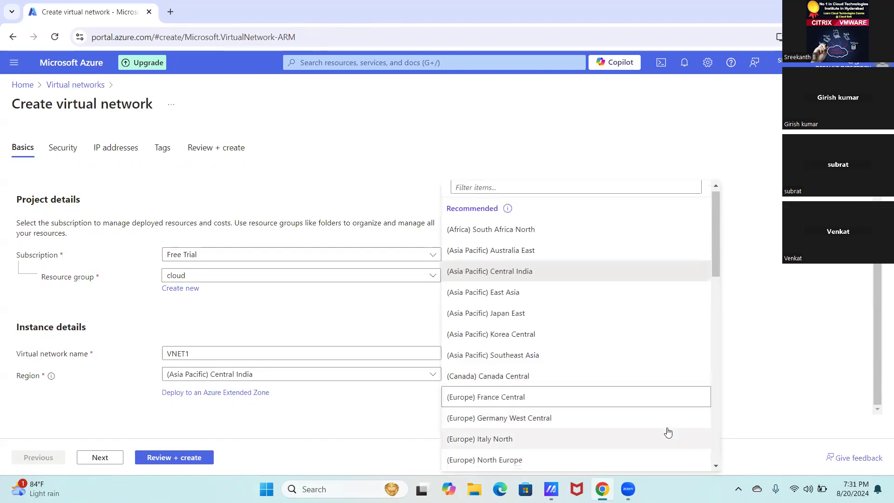
click(718, 466)
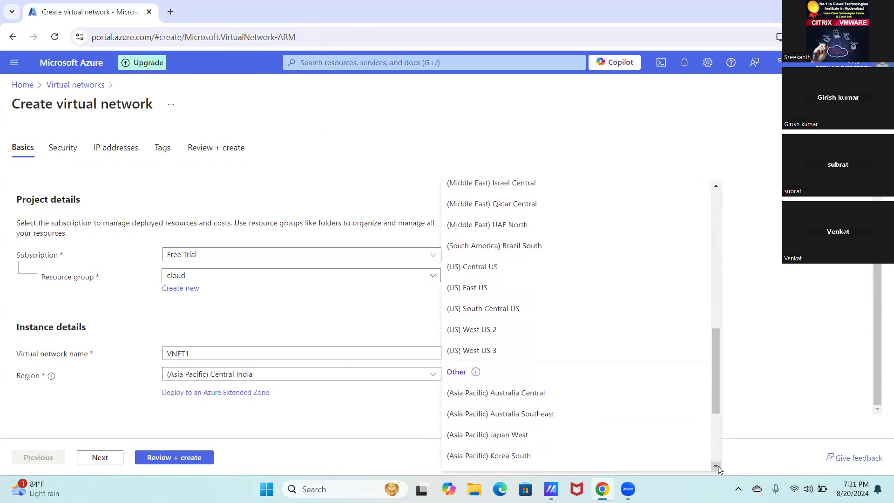
click(718, 465)
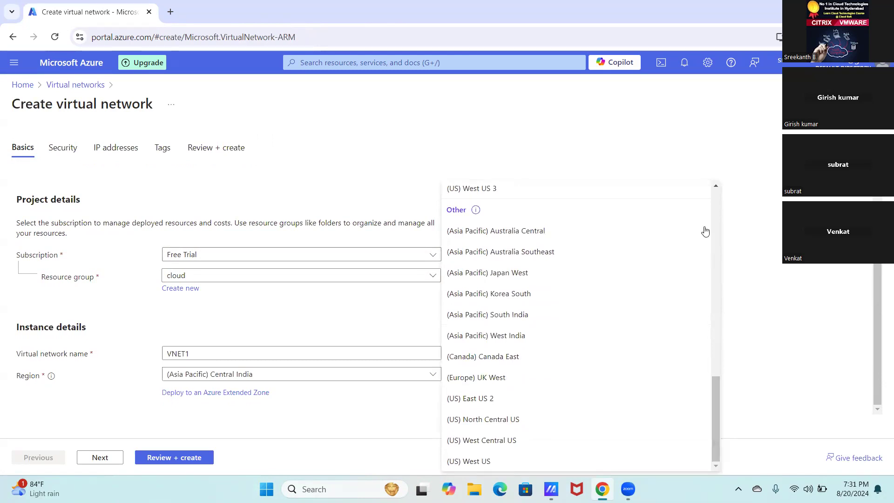
click(716, 186)
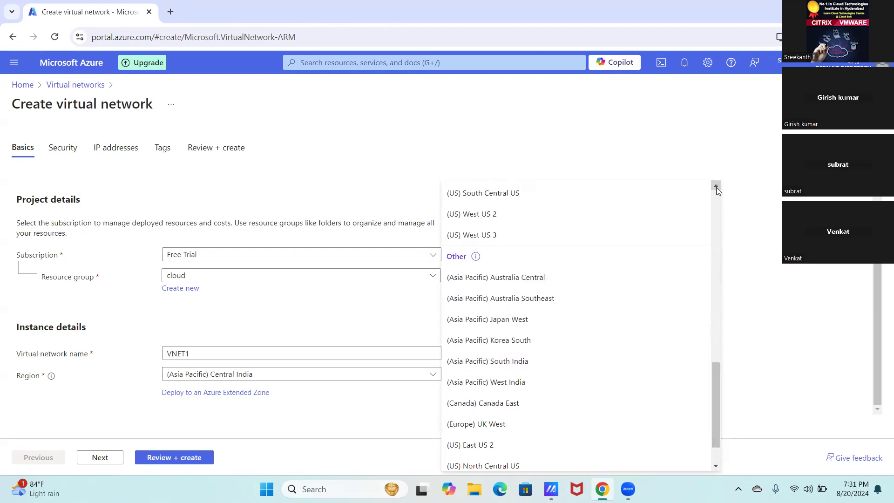
click(716, 186)
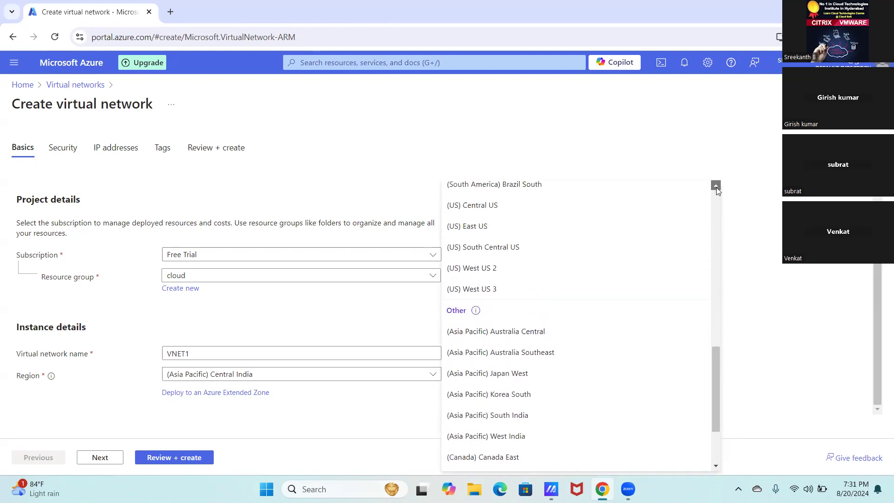
click(716, 186)
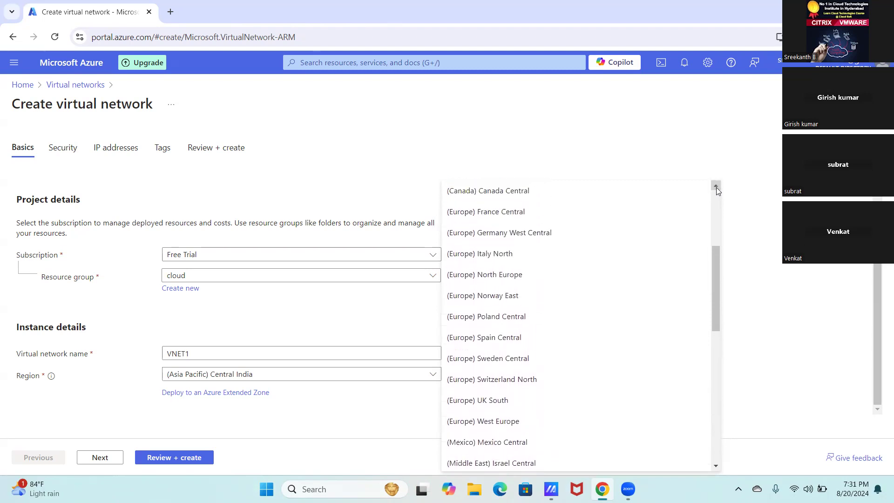
click(716, 186)
click(716, 187)
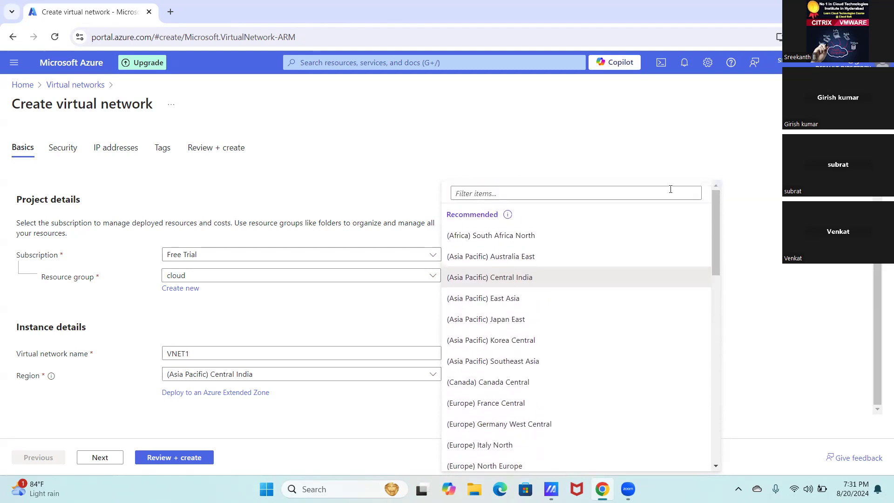
click(582, 195)
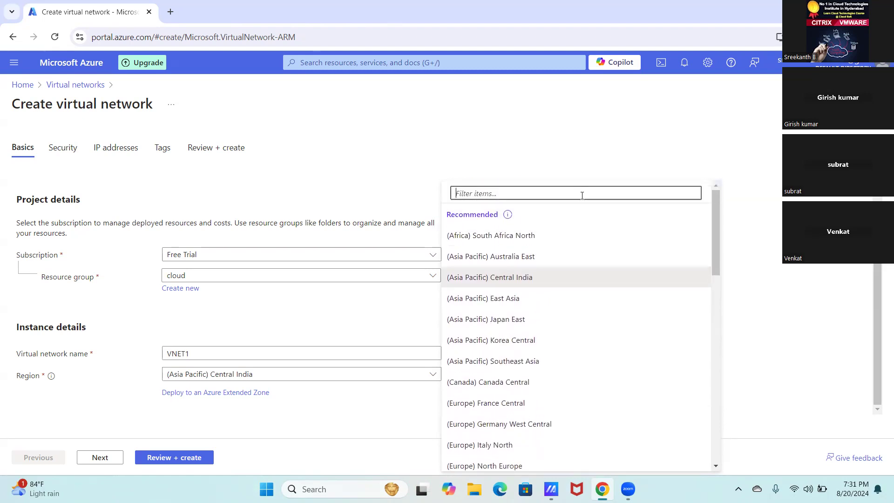
text(CENT)
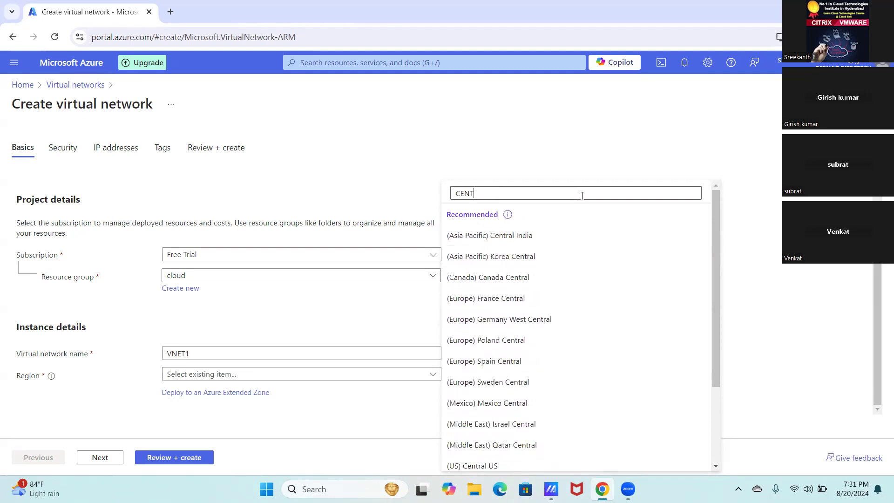
text(RAL)
scroll(566, 223, down, 1)
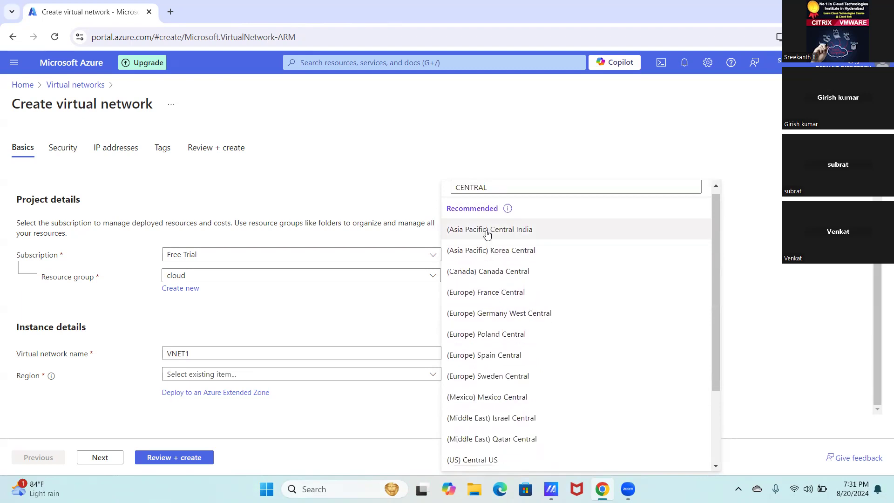
click(487, 234)
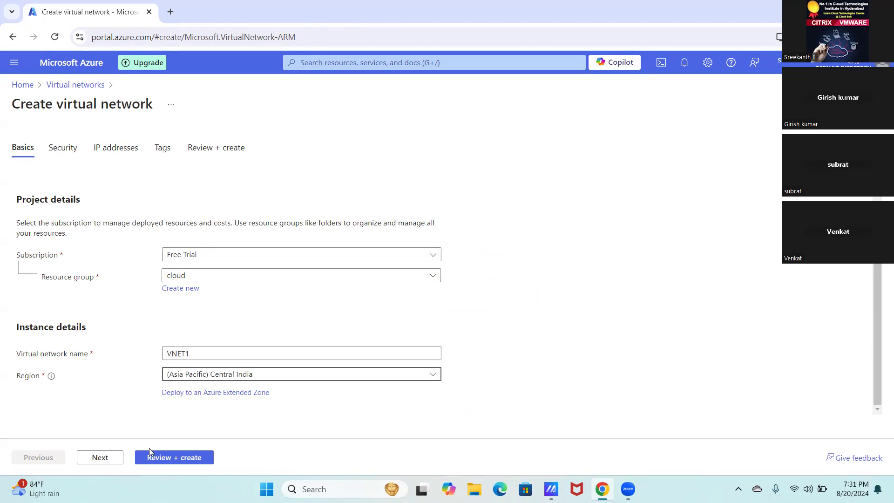
Accept default security and 10.0.0.0/16 addressing, then review and create VNET1
click(94, 460)
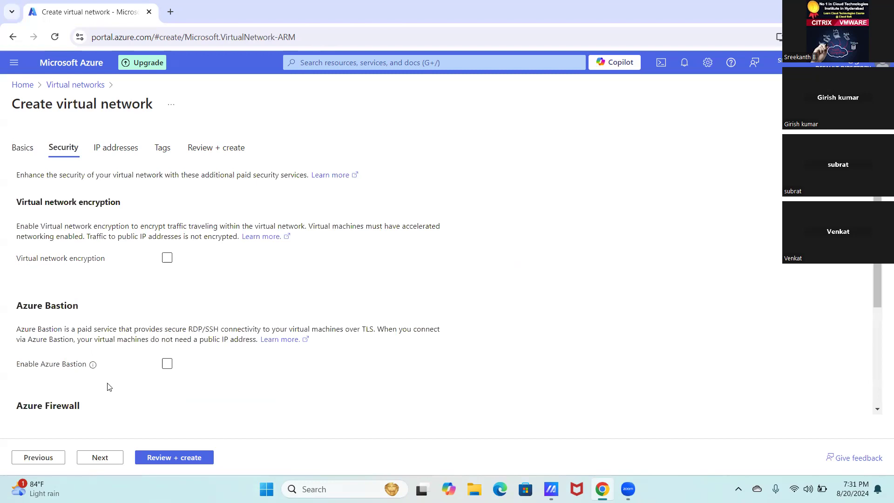
click(106, 461)
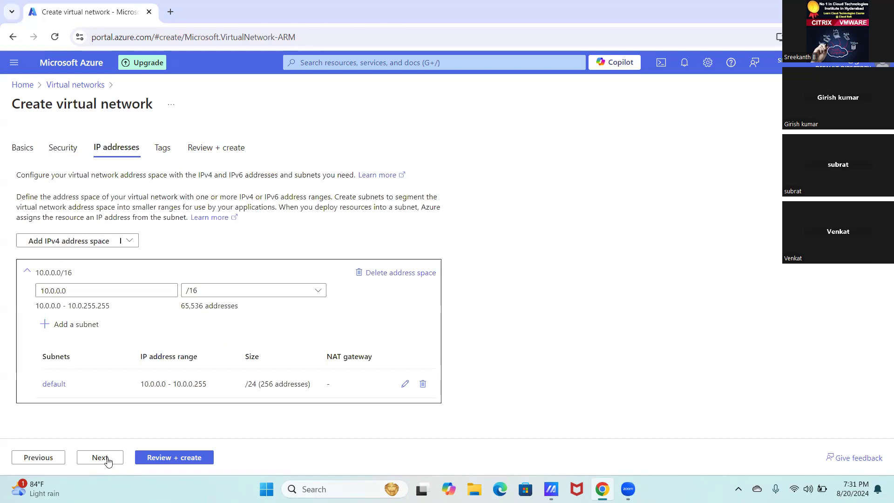
click(172, 459)
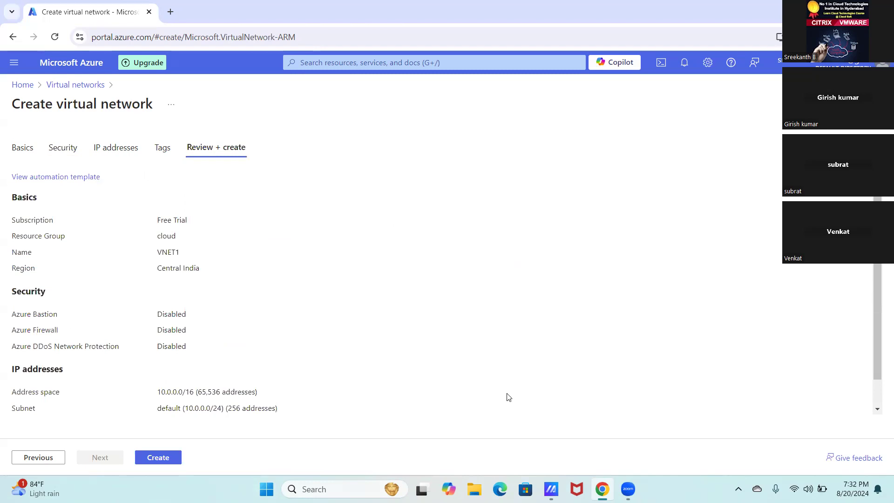
click(876, 410)
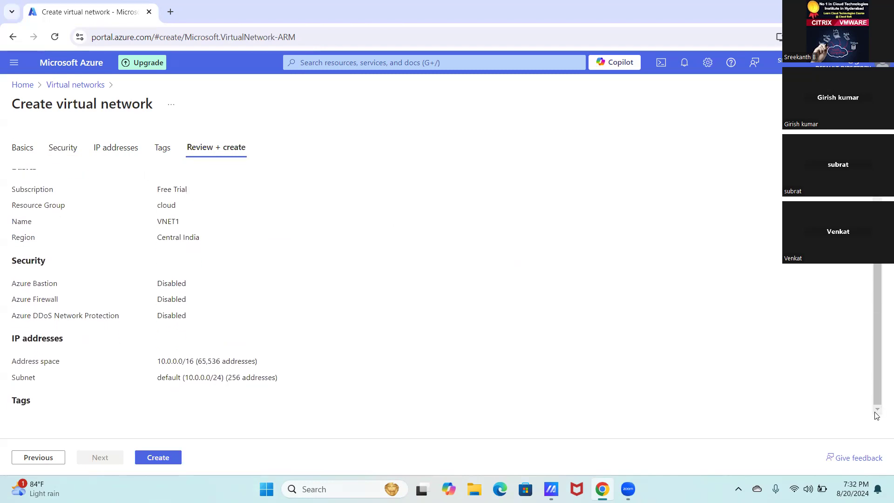
click(161, 457)
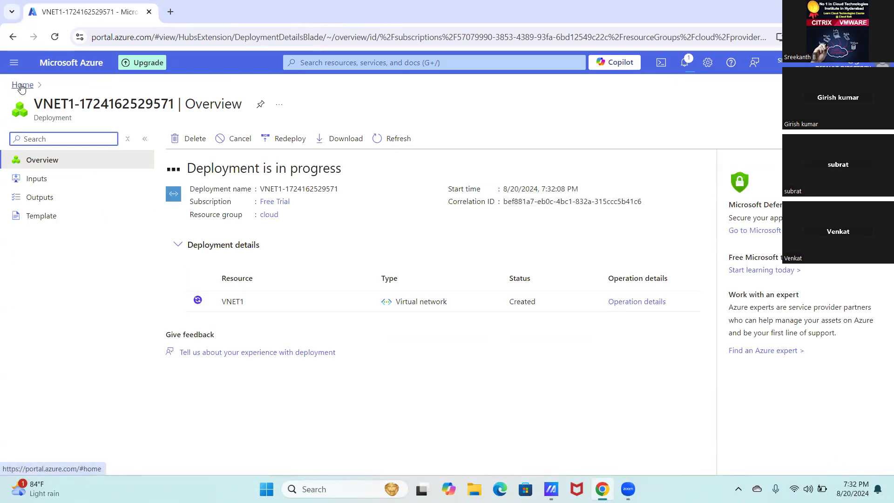
Open cloudhost's empty Session hosts list from Home and start adding virtual machines
click(21, 86)
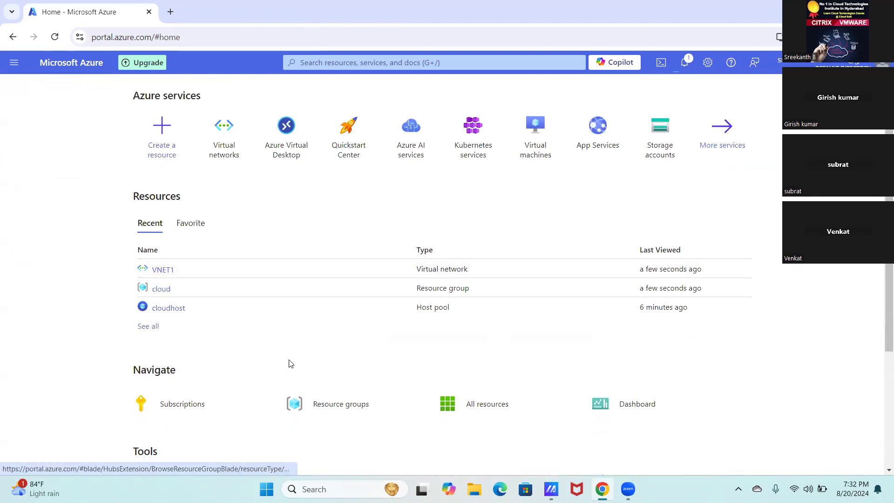
click(168, 309)
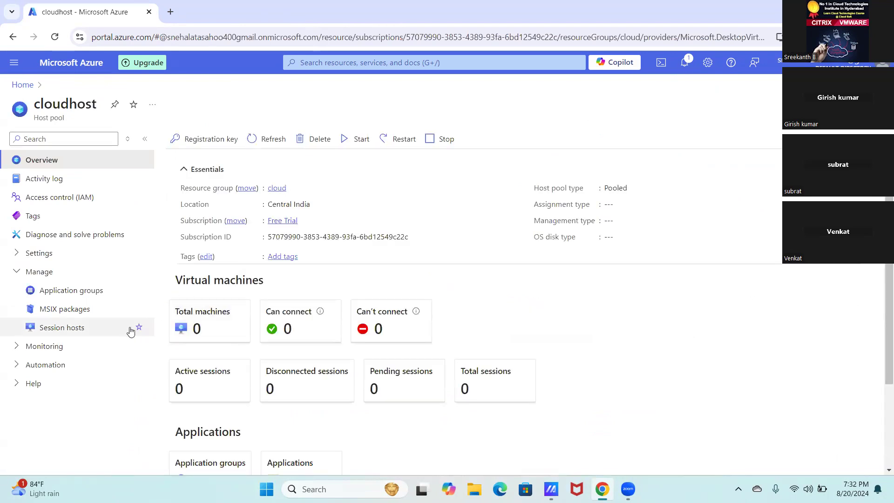
click(203, 327)
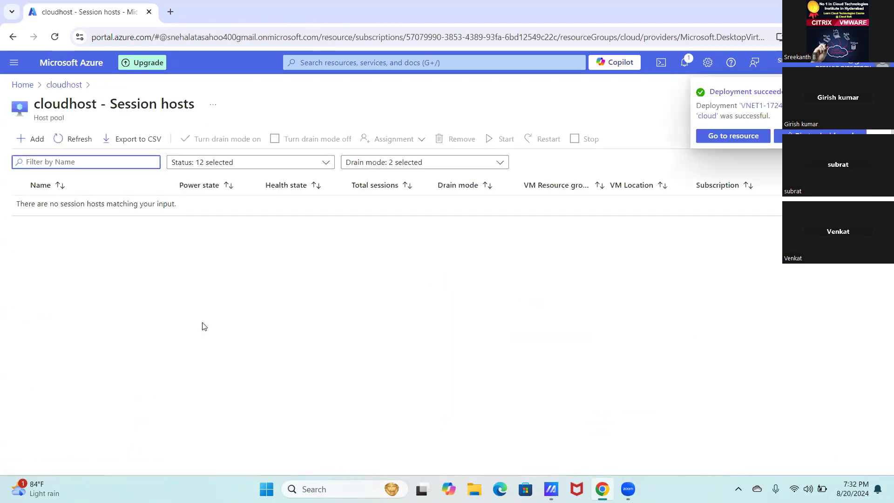
click(22, 141)
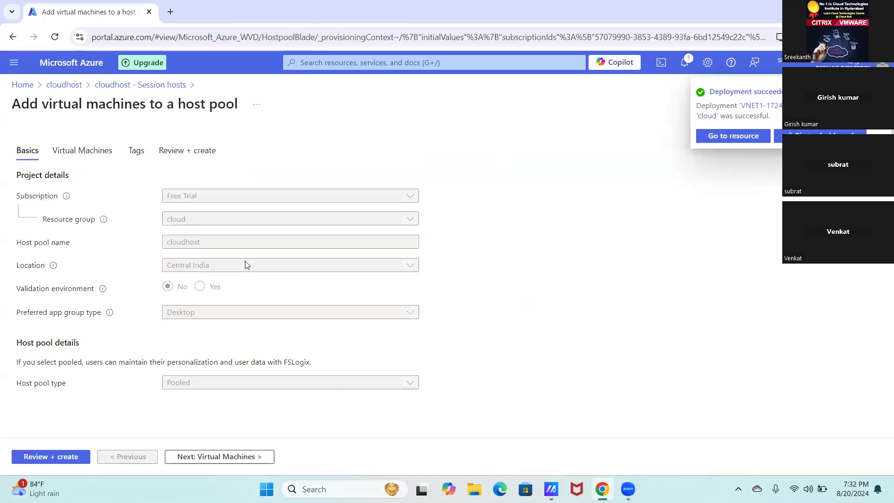
Set the session host name prefix to CLOUDAVD1
click(231, 459)
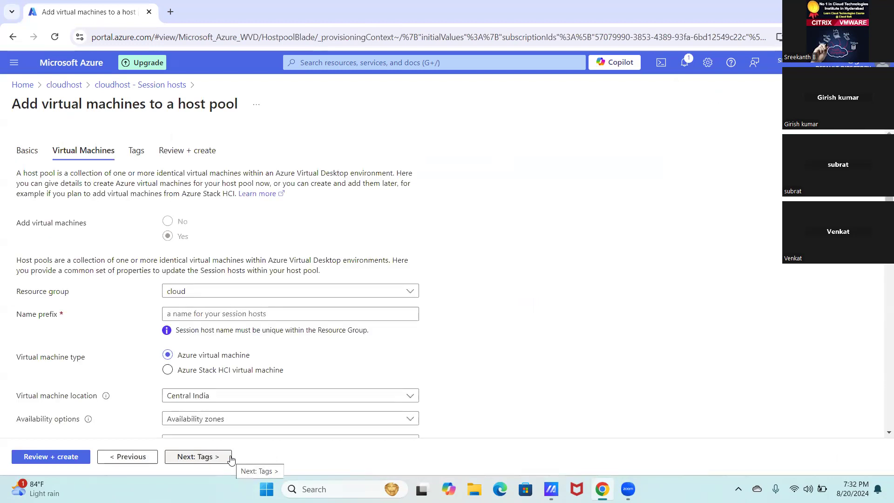
click(199, 313)
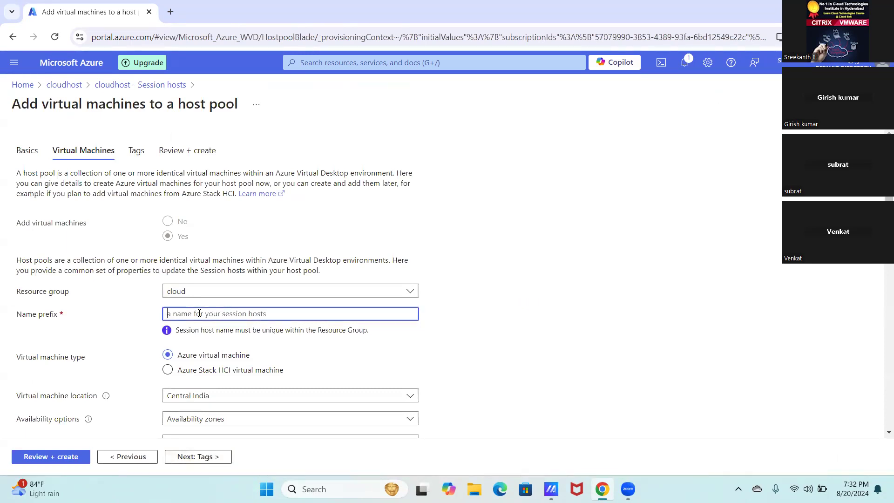
text(CLOUDAVD1)
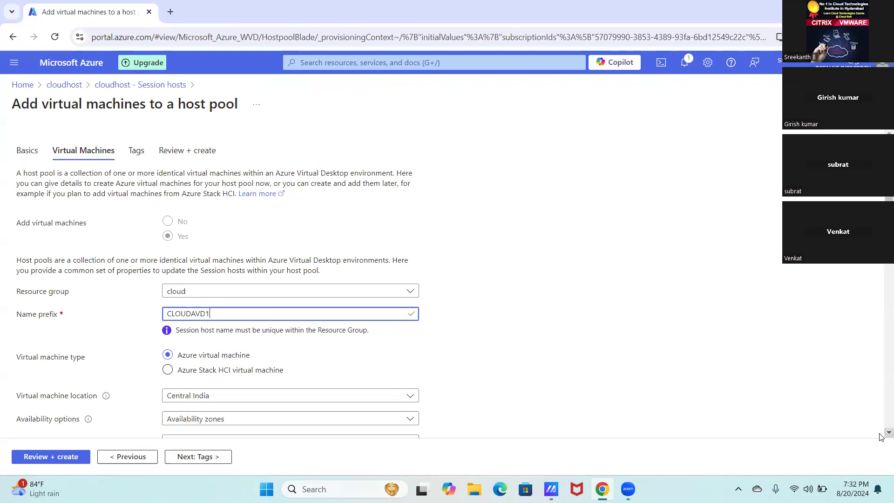
scroll(255, 194, down, 5)
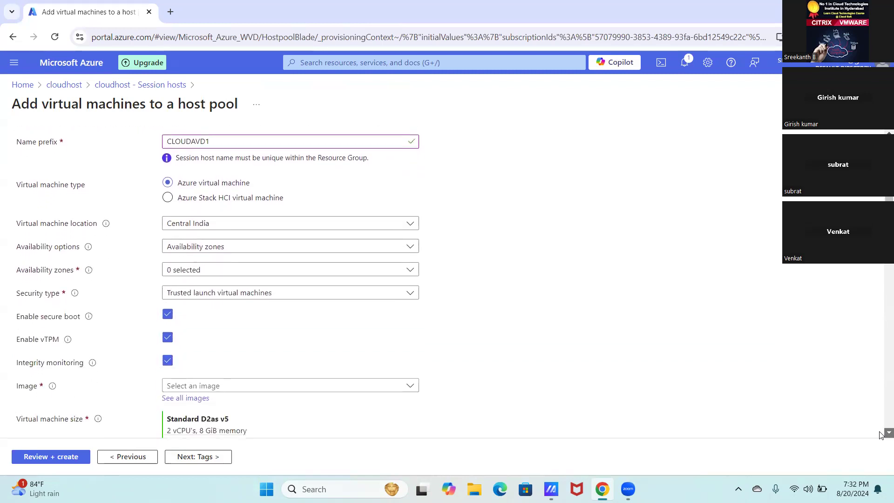
Limit the session hosts to availability Zone 3 and keep Trusted launch security
click(244, 233)
click(186, 267)
click(181, 285)
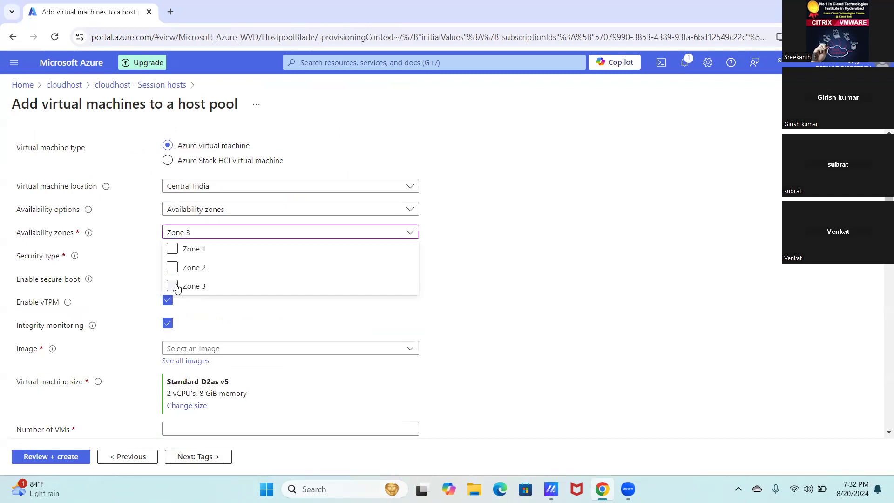
click(533, 325)
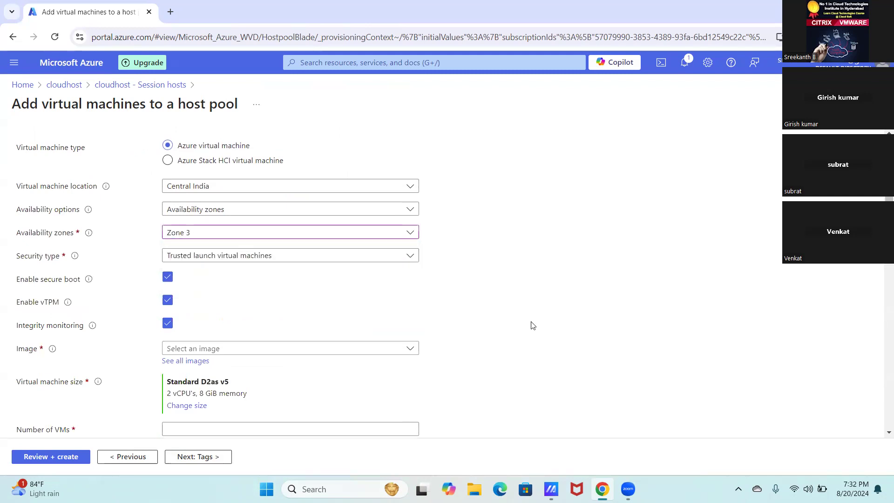
click(308, 265)
click(568, 348)
Choose the Windows 11 Enterprise multi-session, Version 21H2 image
scroll(880, 438, down, 1)
scroll(880, 438, down, 1)
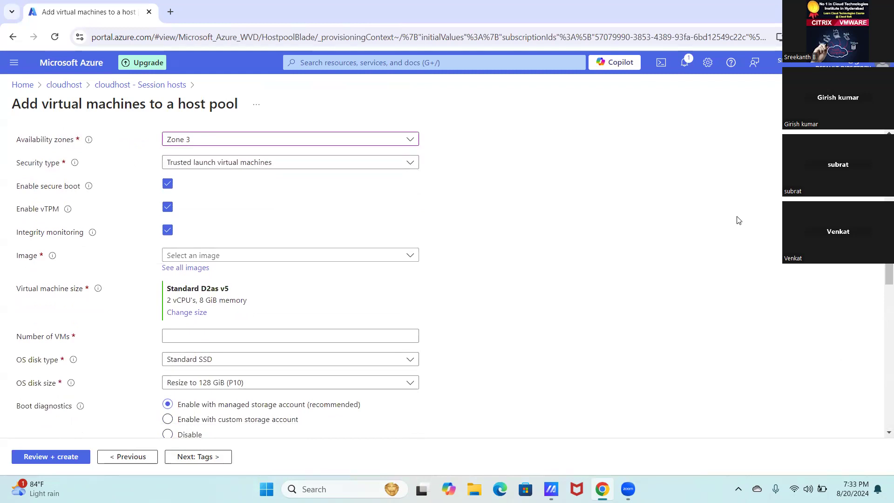
click(188, 259)
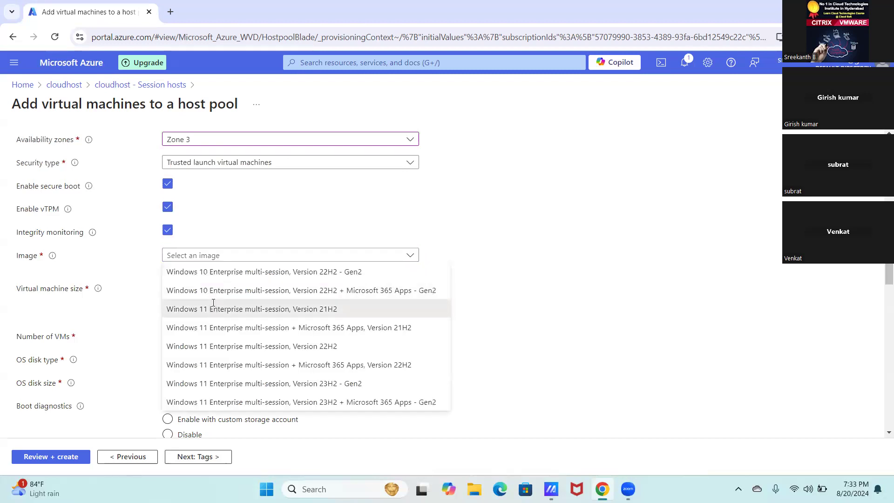
click(212, 308)
click(184, 312)
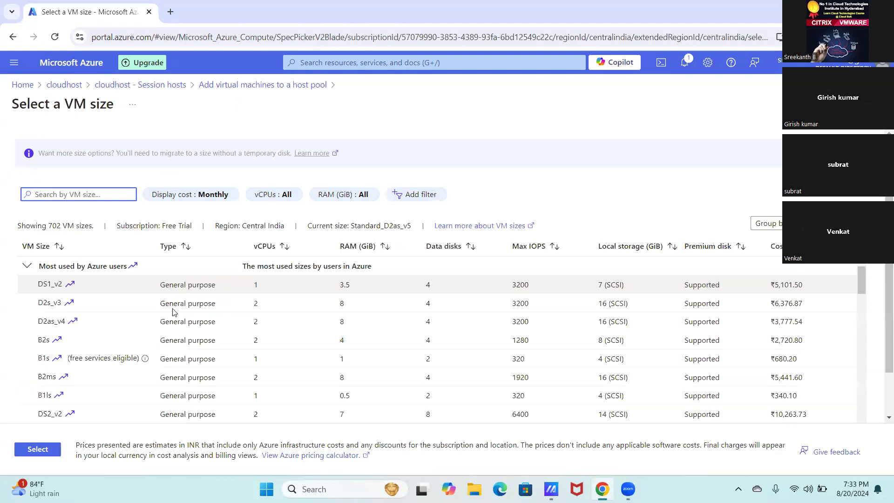
Select the Standard DS1_v2 size (1 vCPU, 3.5 GiB memory)
click(180, 282)
click(179, 282)
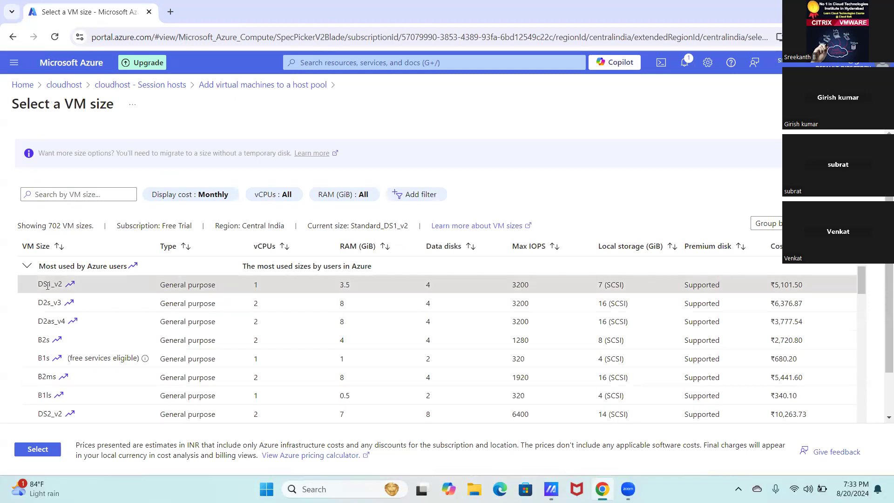
click(40, 452)
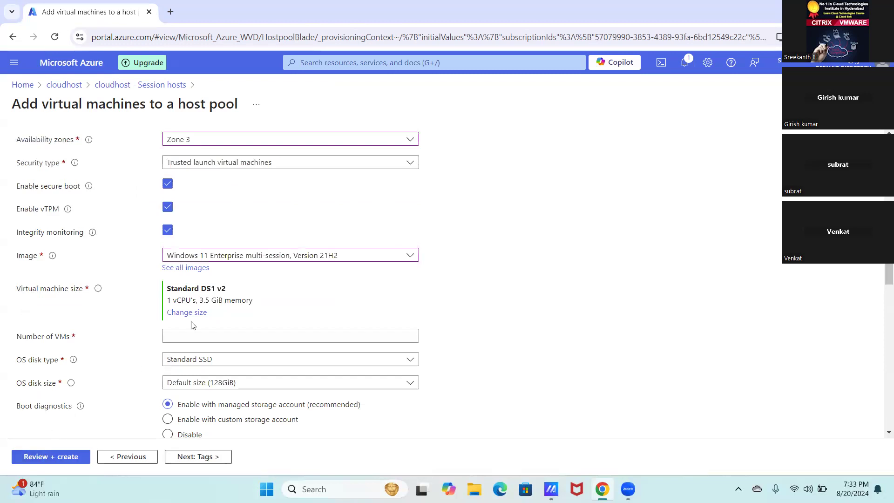
click(286, 336)
text(2)
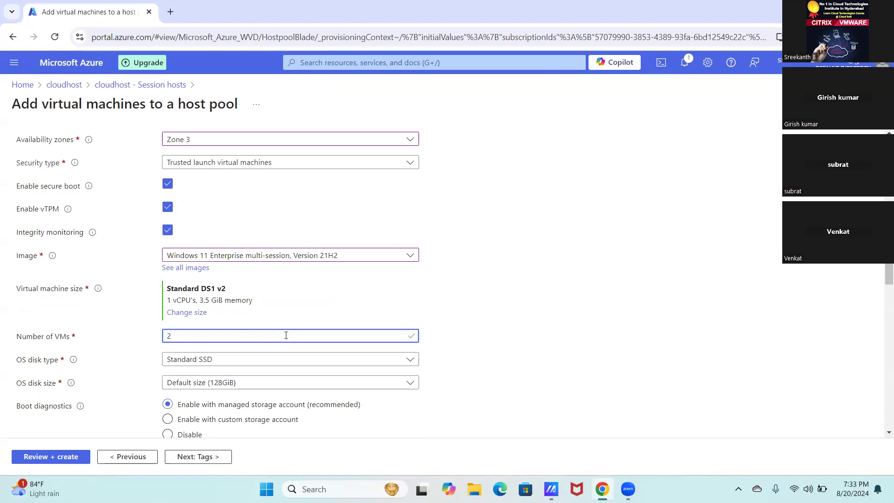
click(592, 359)
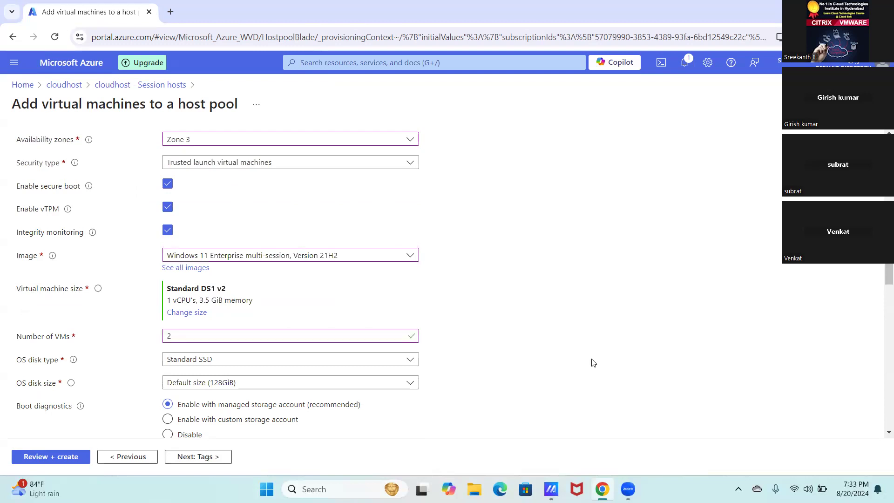
click(363, 360)
click(246, 393)
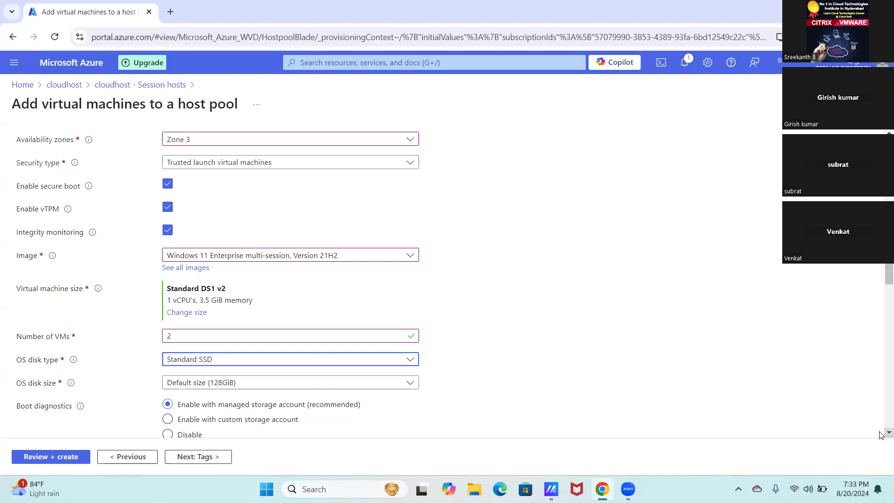
scroll(881, 435, down, 5)
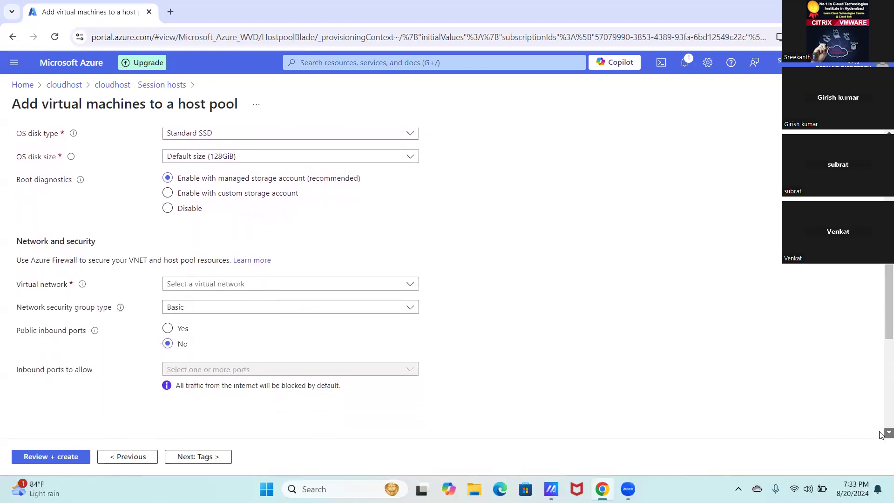
scroll(881, 435, down, 1)
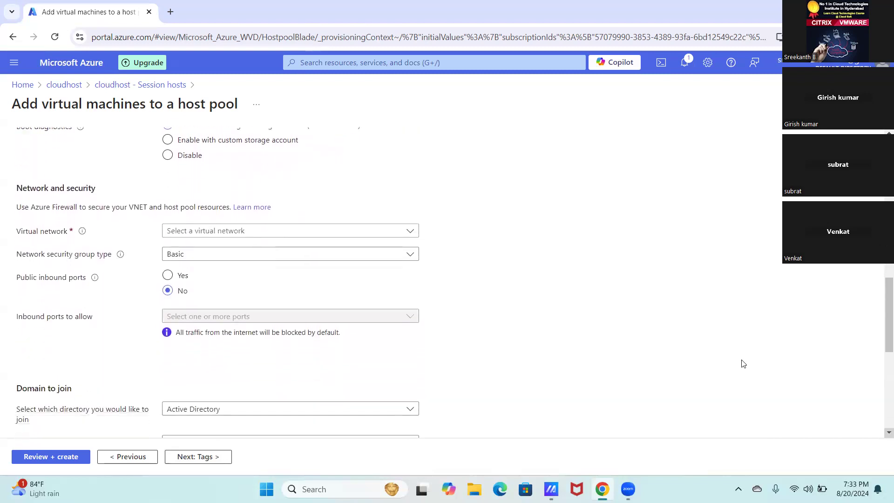
click(286, 228)
click(177, 287)
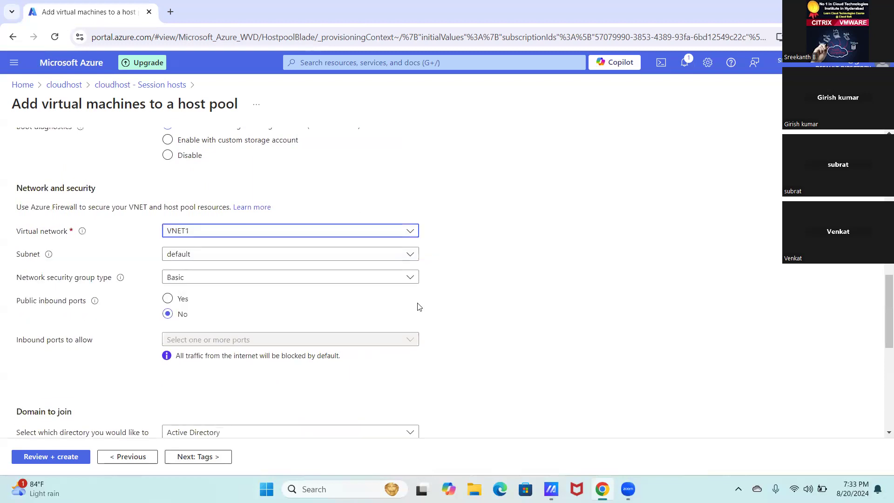
mouse_move(117, 284)
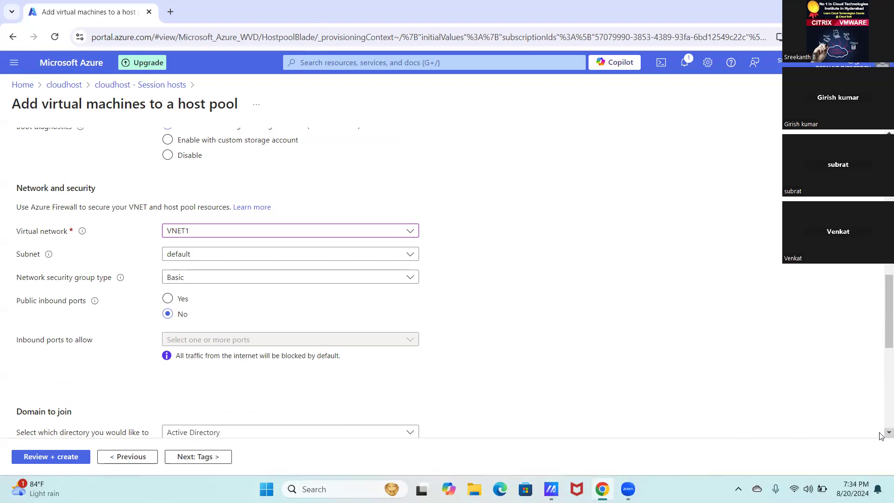
scroll(881, 435, down, 1)
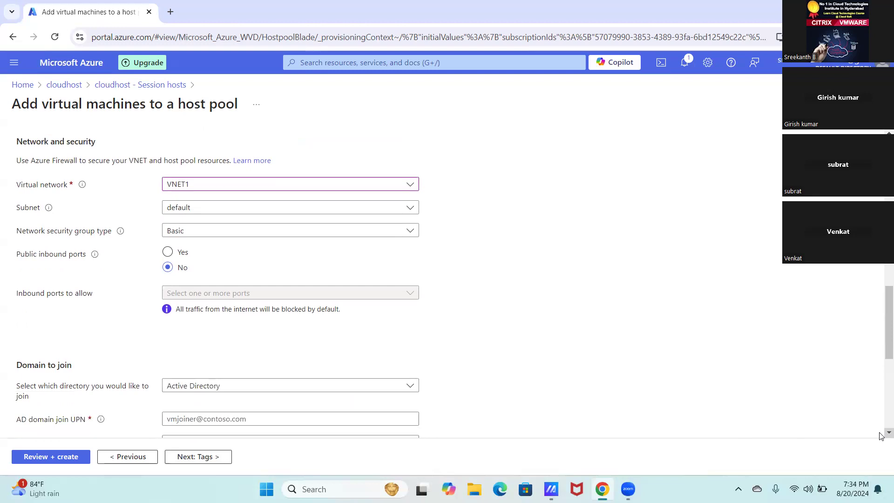
scroll(880, 436, down, 1)
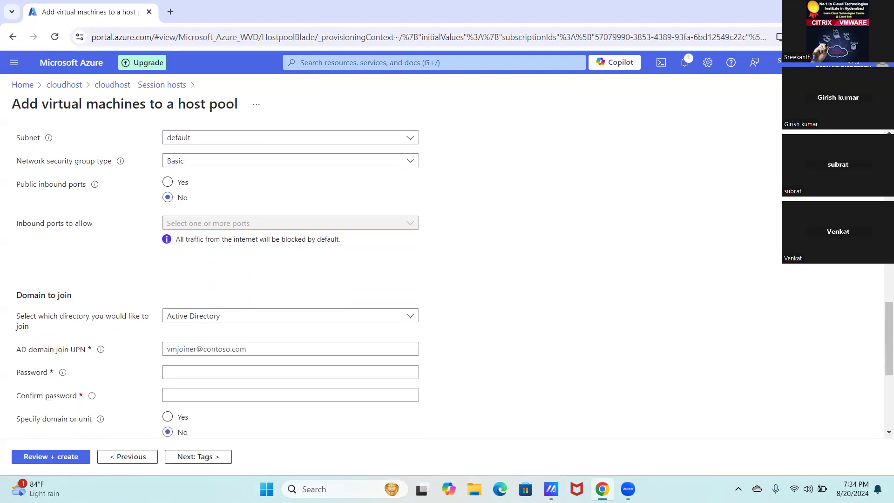
scroll(455, 283, up, 3)
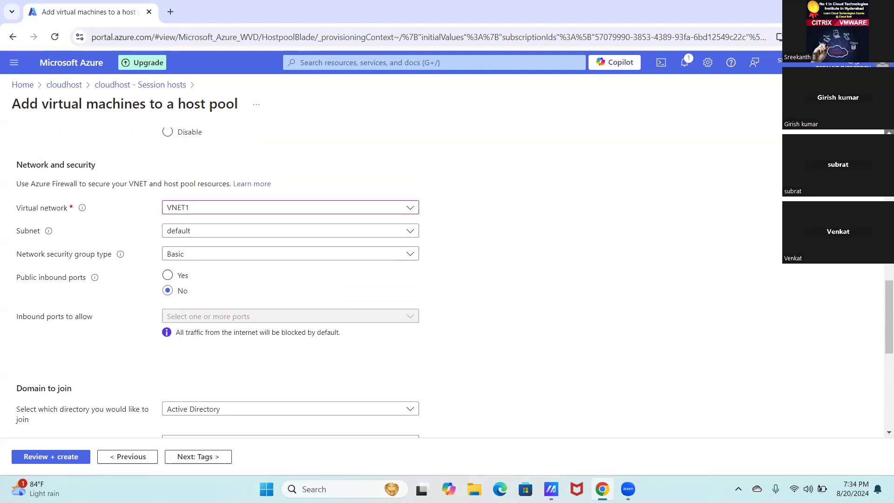
scroll(516, 169, up, 3)
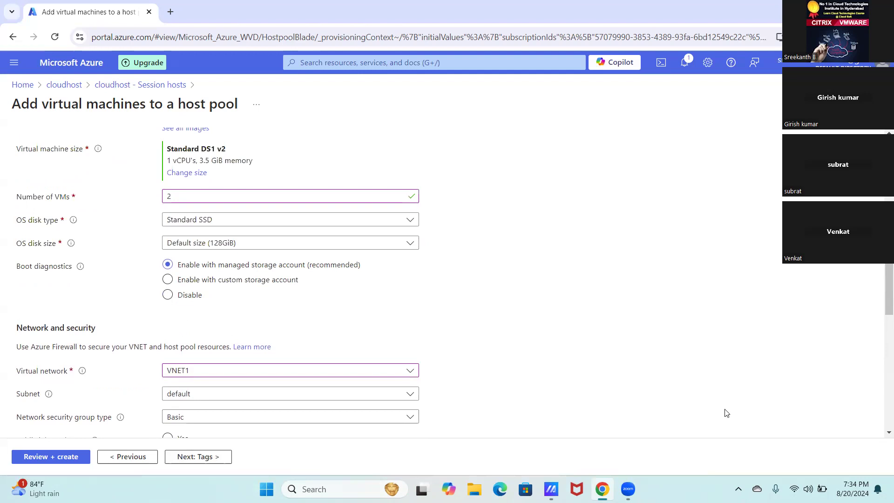
scroll(880, 438, down, 5)
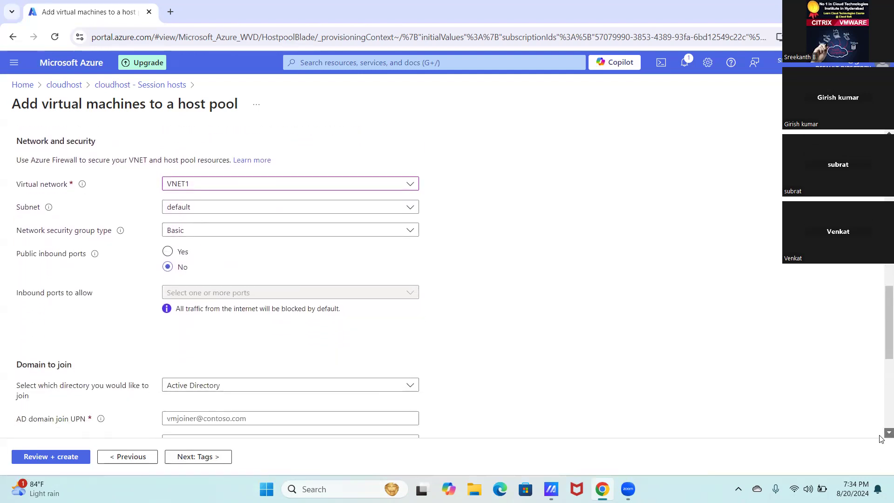
scroll(880, 438, down, 1)
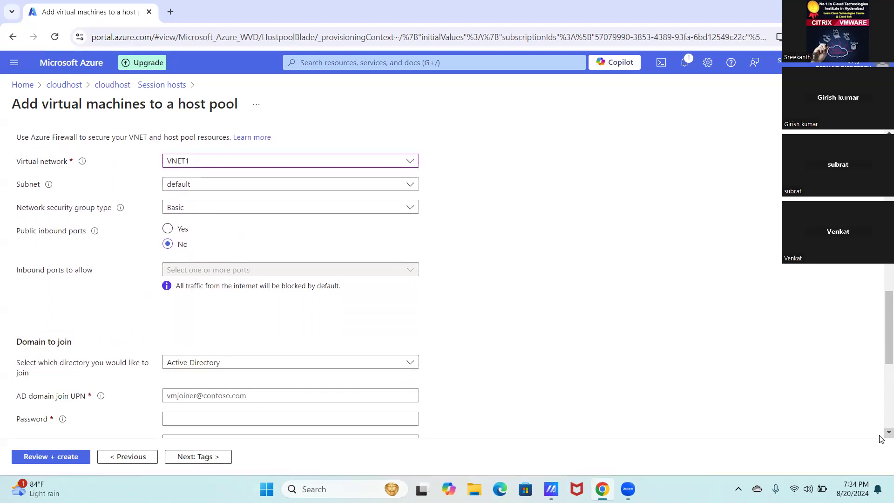
scroll(880, 438, down, 3)
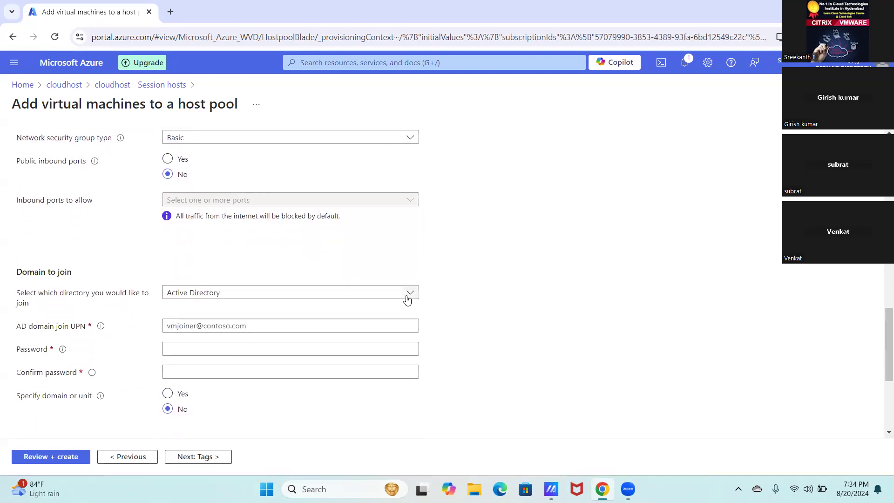
Switch the session hosts' directory join to Microsoft Entra ID, leaving Intune enrollment off
click(408, 300)
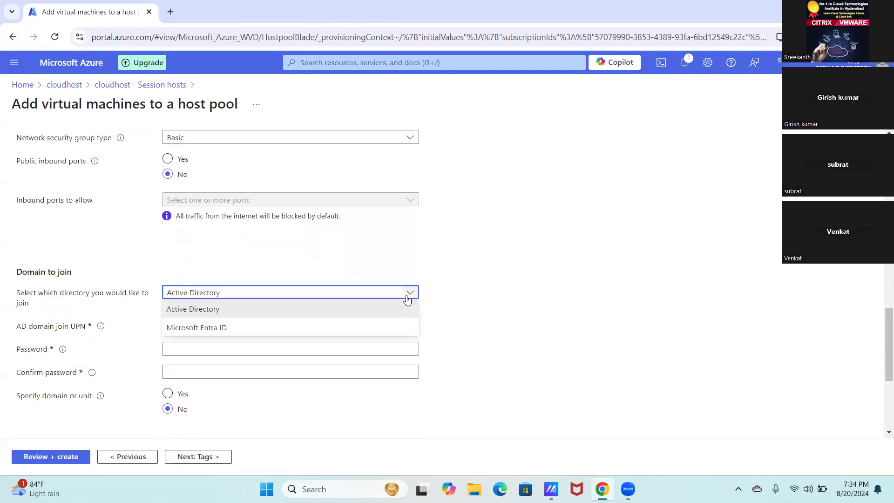
click(272, 329)
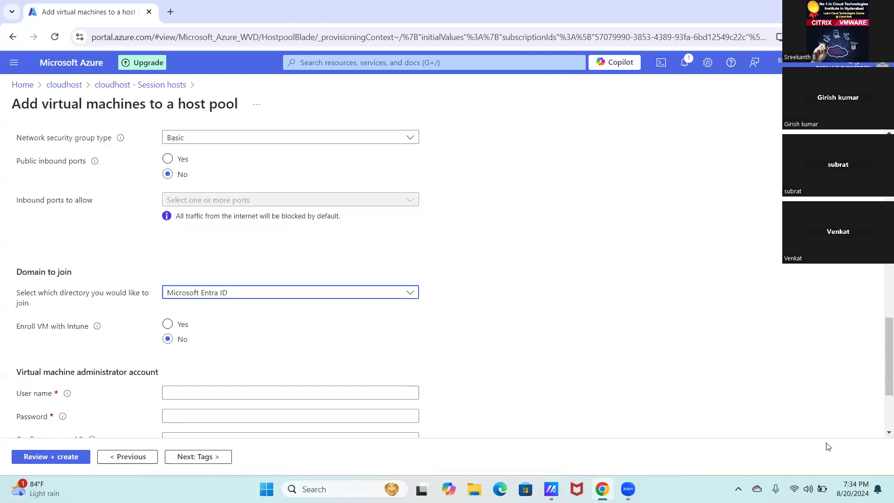
scroll(880, 436, down, 1)
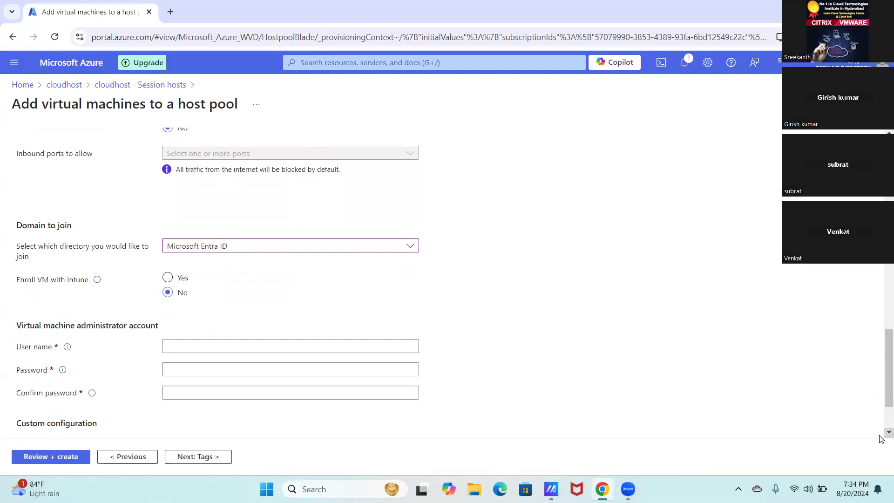
scroll(880, 437, down, 2)
click(264, 263)
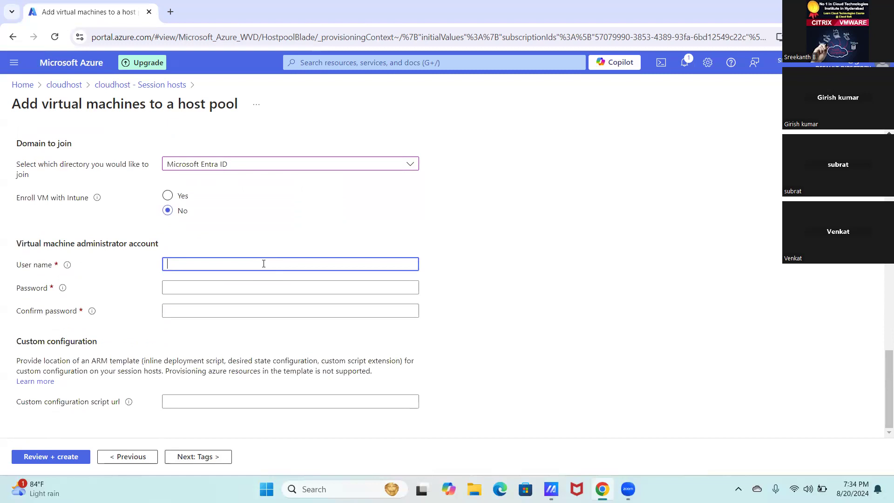
Enter AVDUSER as the VM administrator user name and type a sufficiently long administrator password
text(AVDUSER)
click(237, 292)
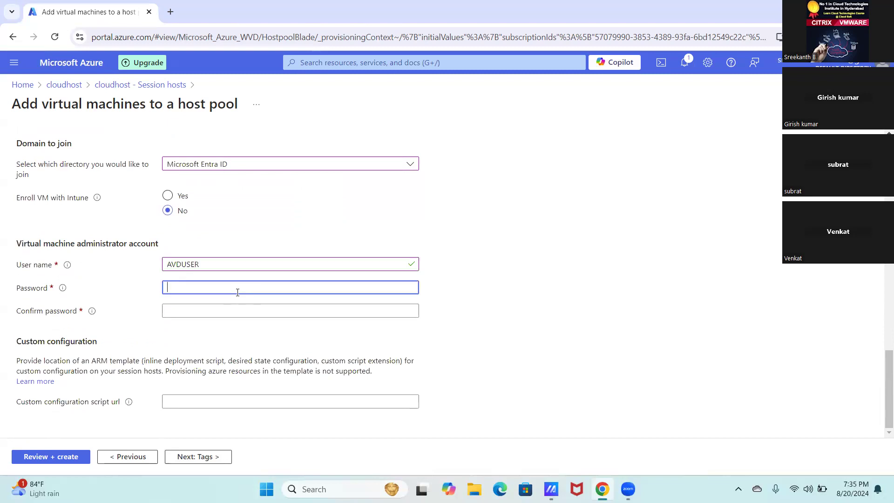
text(••••••)
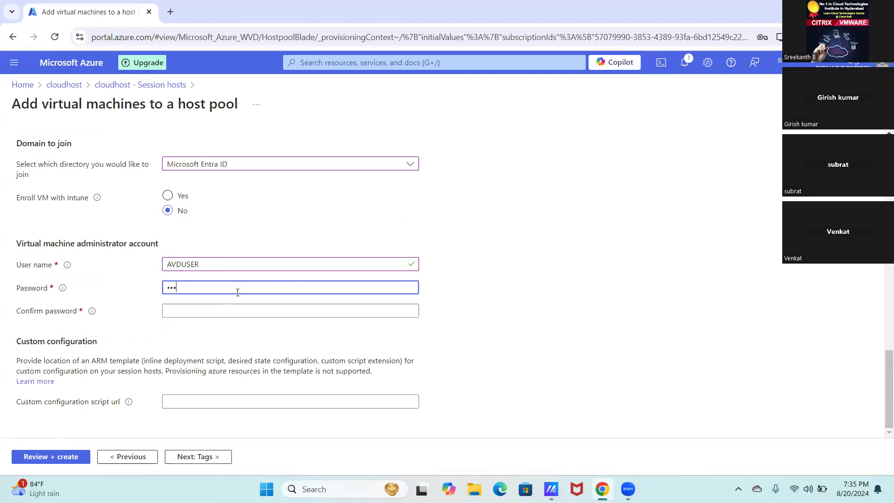
text(•••)
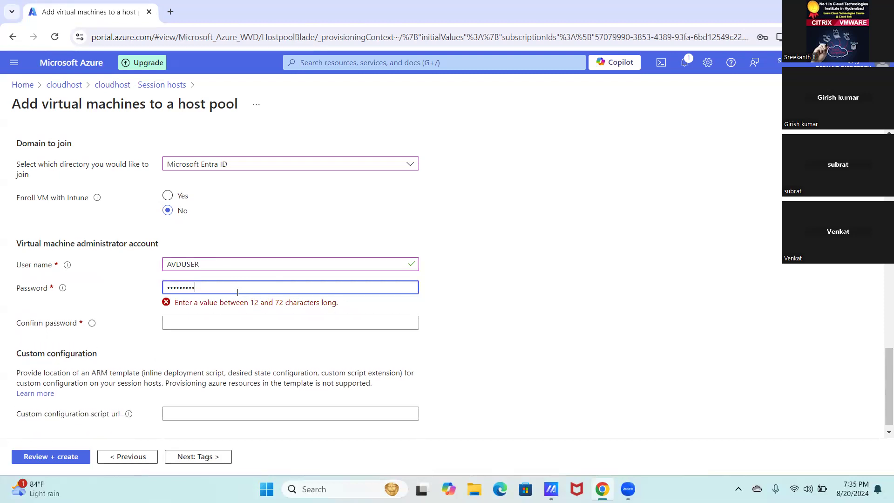
key(BackSpace)
key(BackSpace)
key(BackSpace)
key(BackSpace)
key(BackSpace)
key(BackSpace)
key(BackSpace)
key(BackSpace)
key(BackSpace)
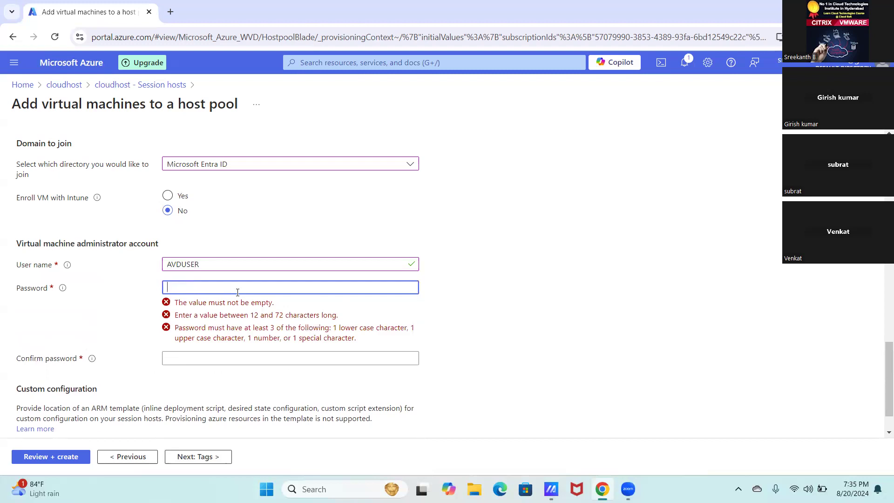
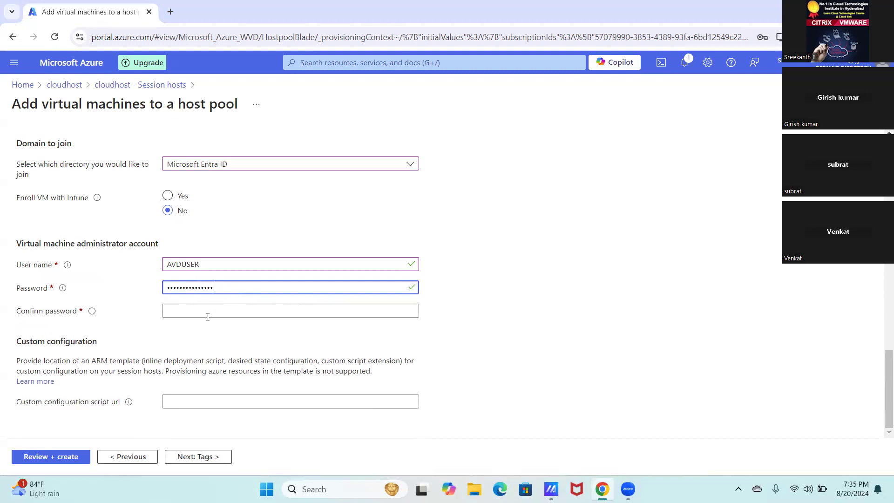
Fill in the password confirmation, retyping it until it matches the administrator password
click(206, 312)
text(••••••)
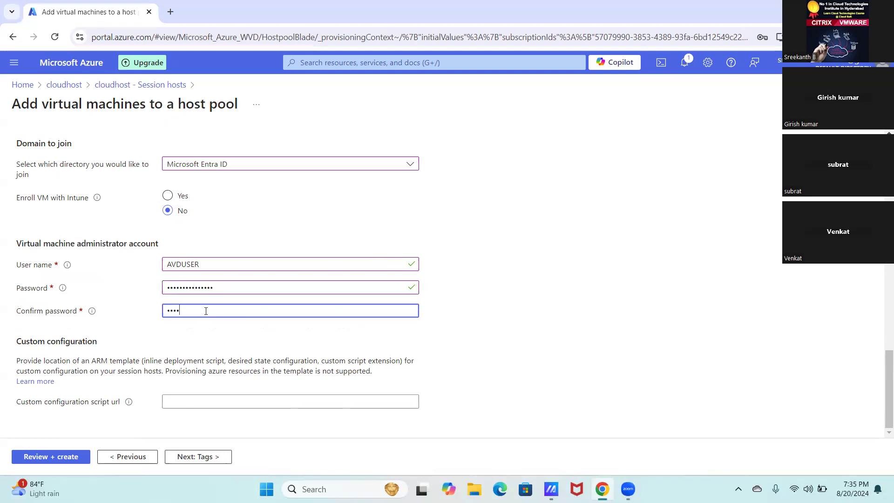
text(••)
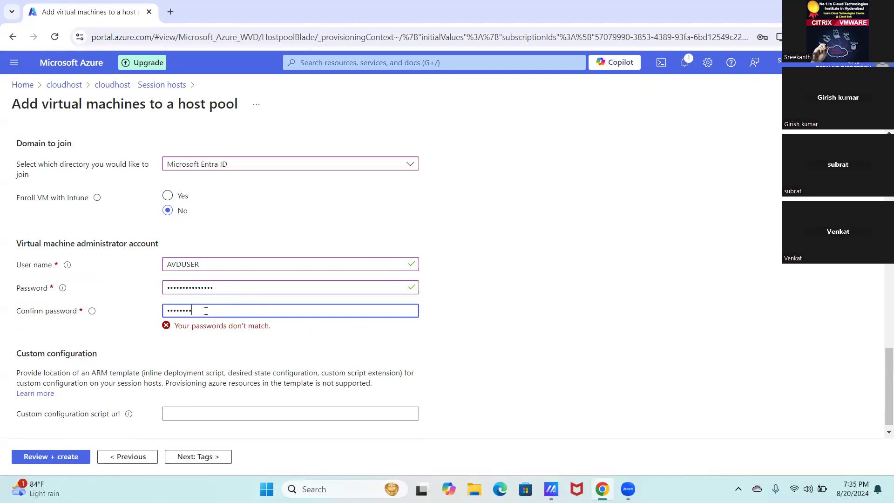
key(ctrl+a)
key(BackSpace)
text(•••••)
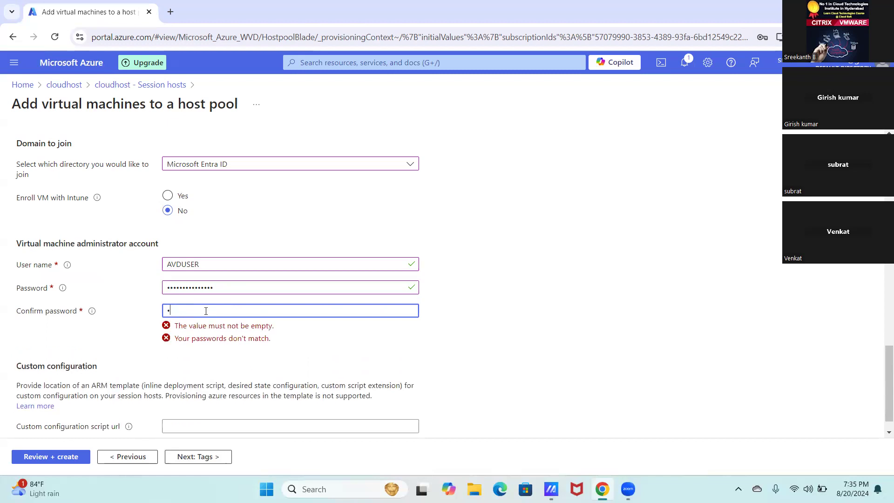
text(•••••••)
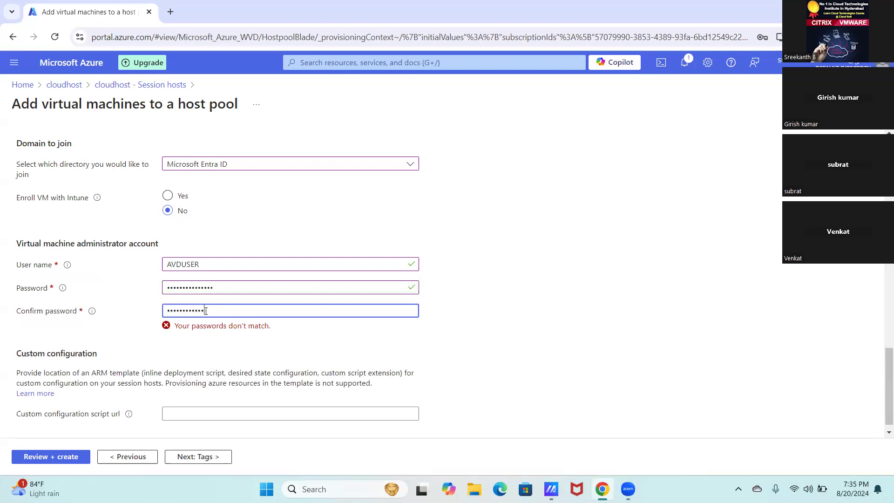
text(•••)
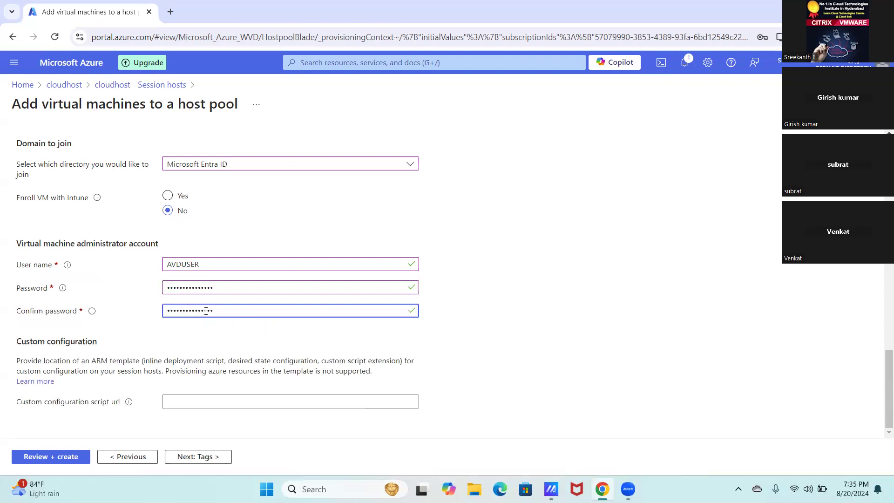
click(501, 363)
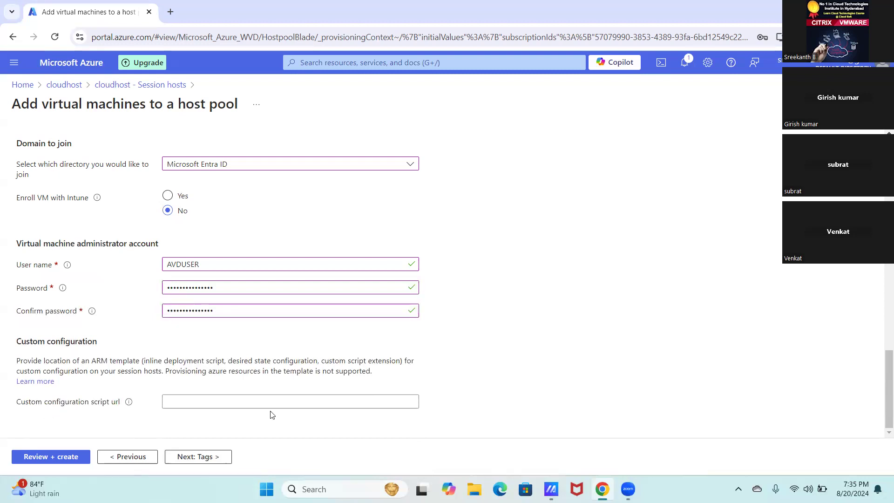
click(201, 403)
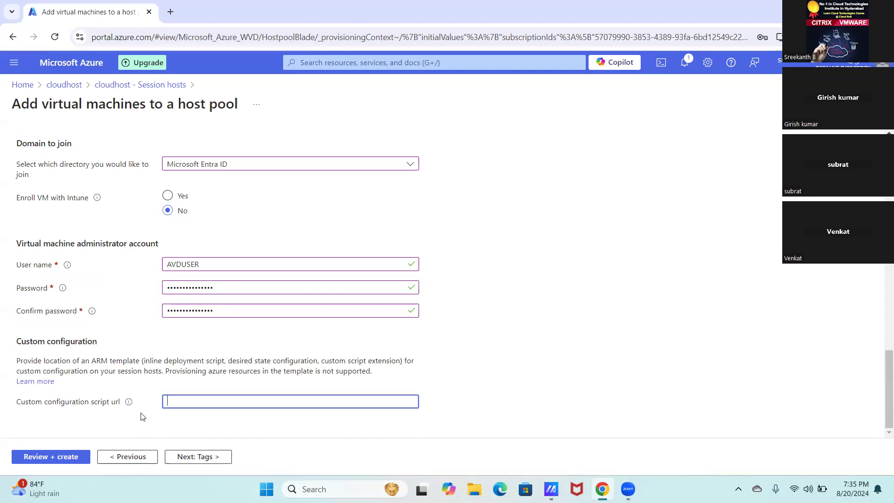
Advance through Tags to Review + create, dismiss the save-password prompt, and submit the deployment
click(199, 457)
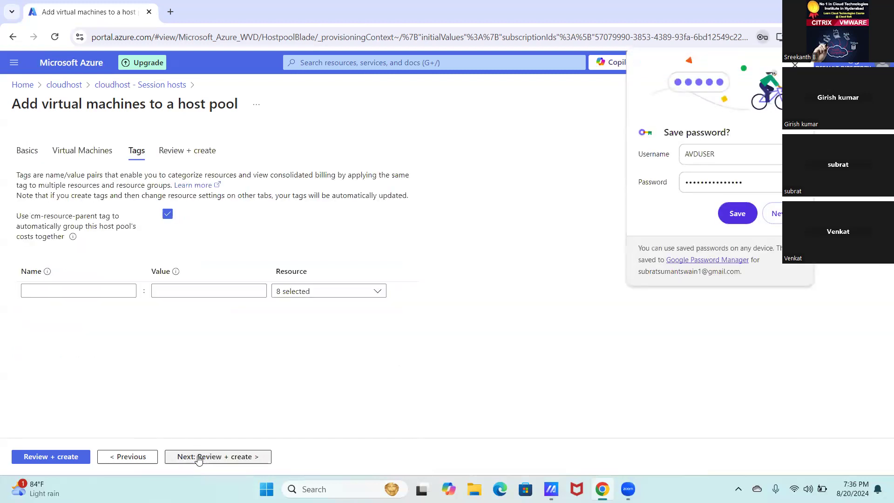
click(199, 458)
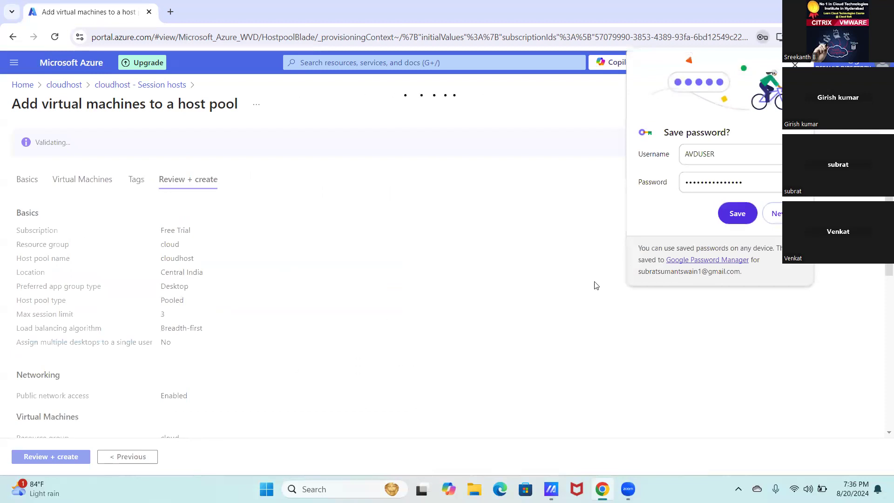
click(737, 213)
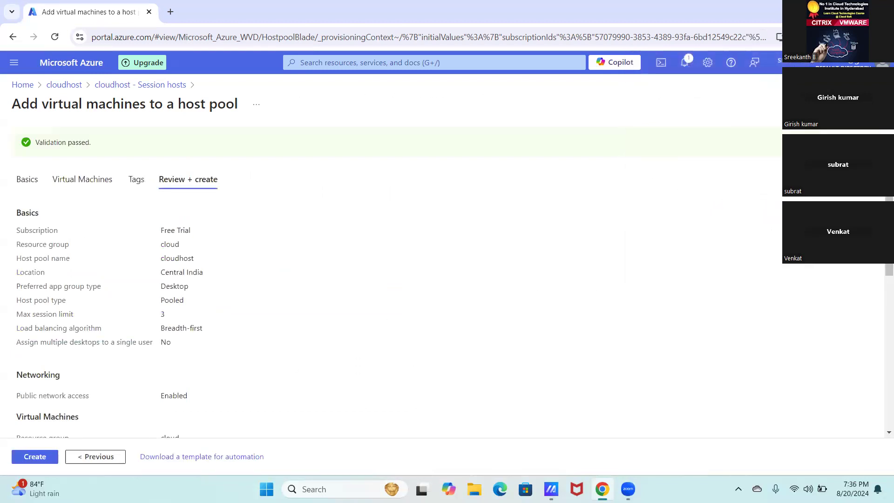
scroll(880, 438, down, 3)
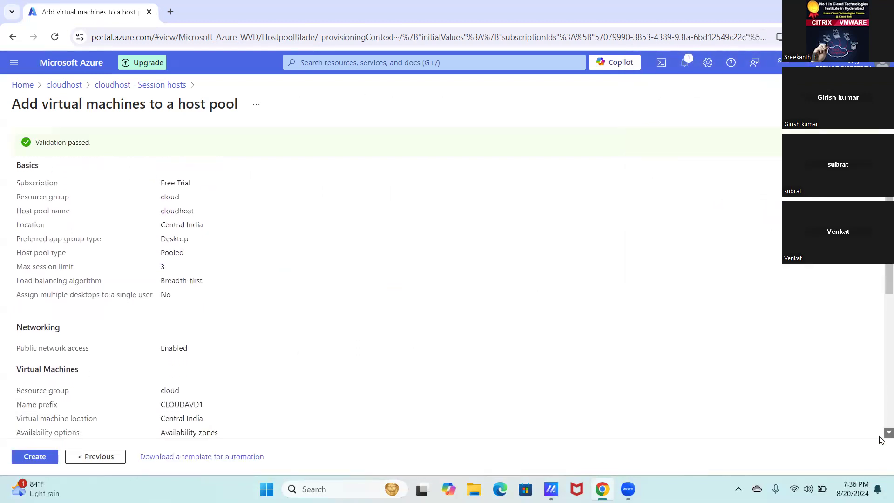
scroll(880, 440, down, 2)
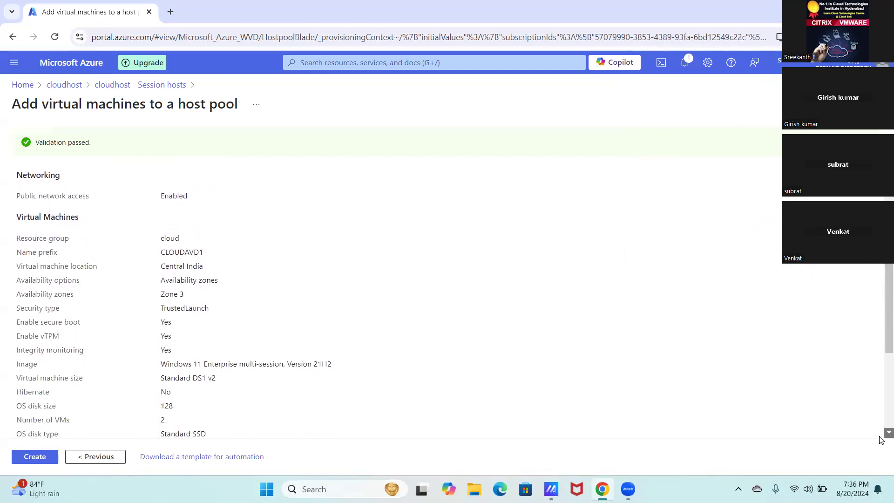
click(29, 458)
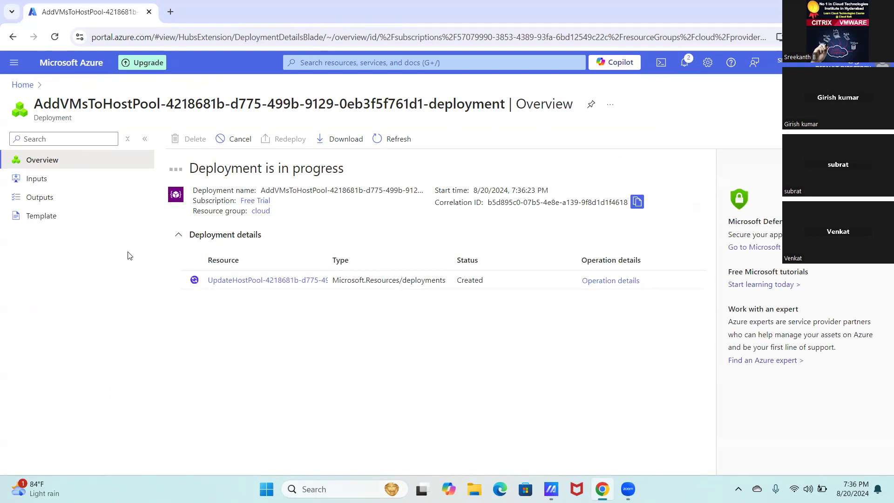
Go to the portal Home page from the navigation menu while the VM deployment continues
click(14, 65)
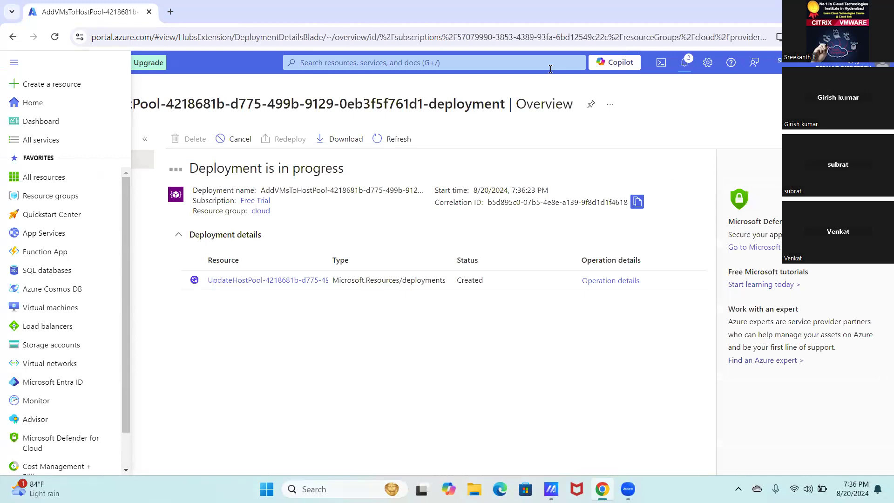
mouse_move(628, 488)
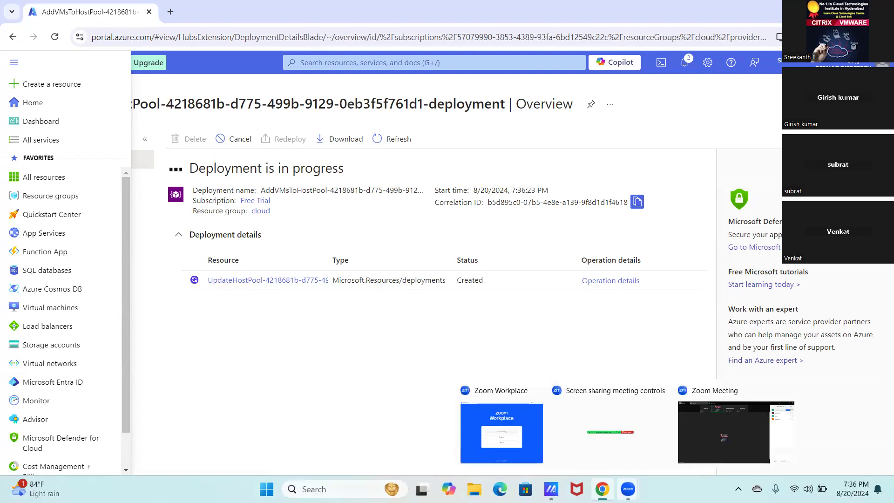
click(222, 347)
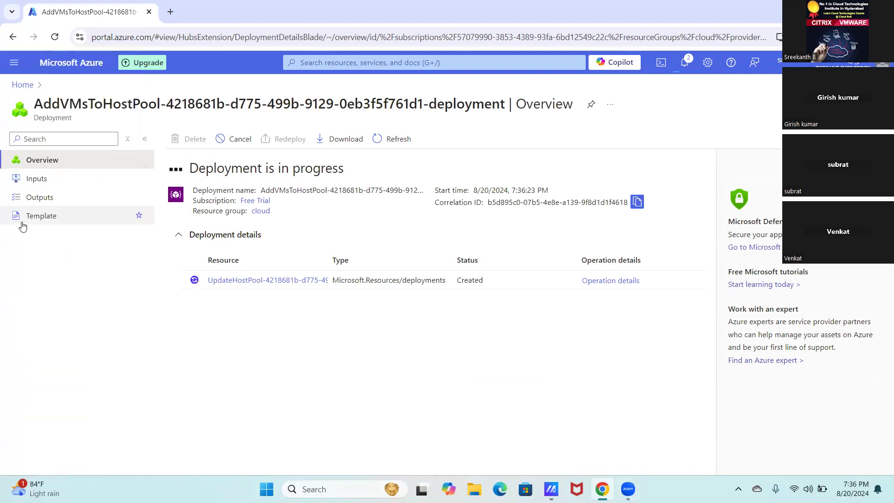
click(14, 62)
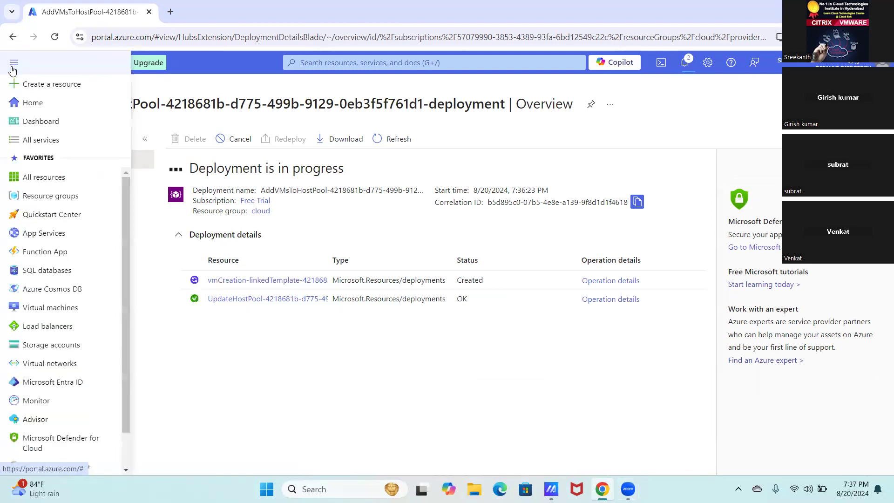
click(31, 102)
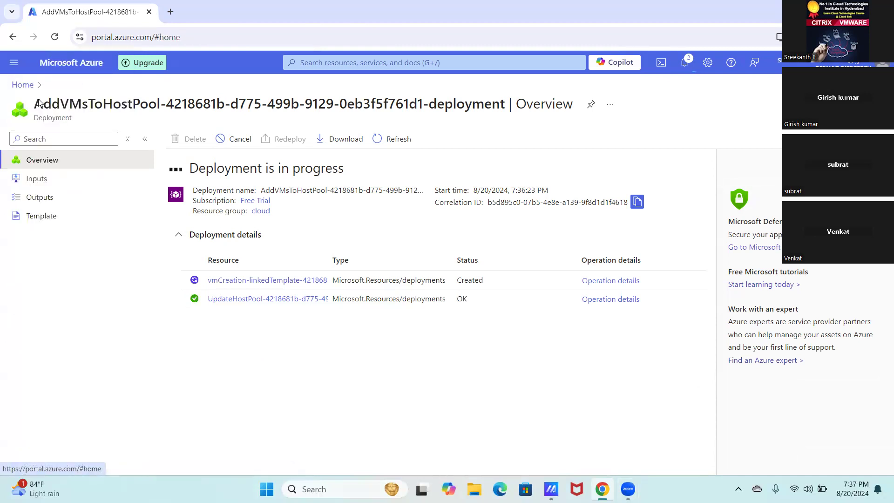
Search the portal for 'users' and open the Users service
click(345, 67)
text(users)
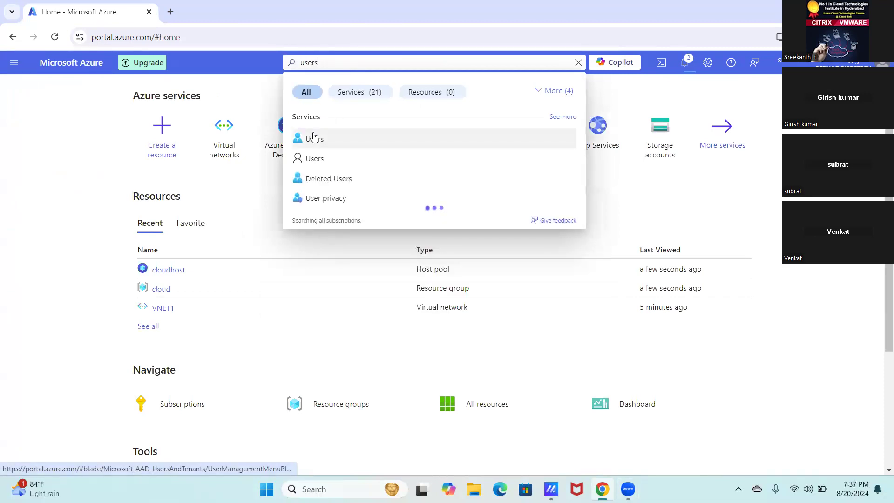
click(314, 138)
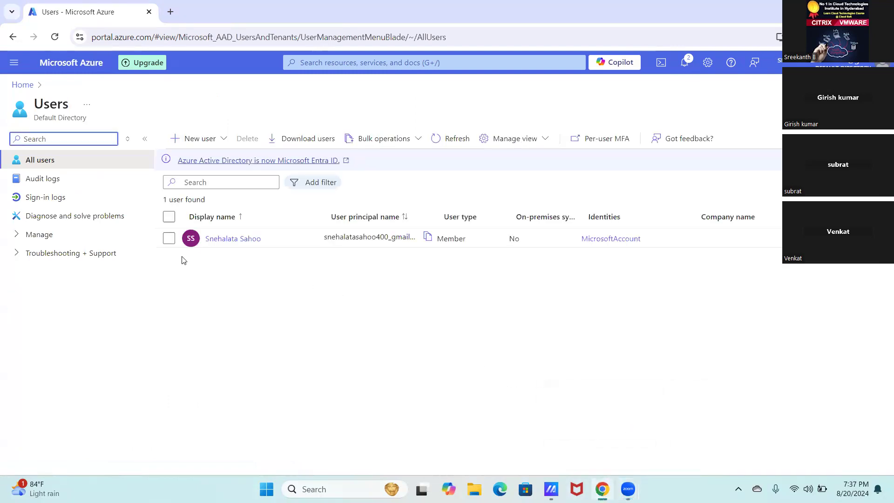
Start a new internal user with principal name and display name 'subrat'
click(195, 139)
click(208, 178)
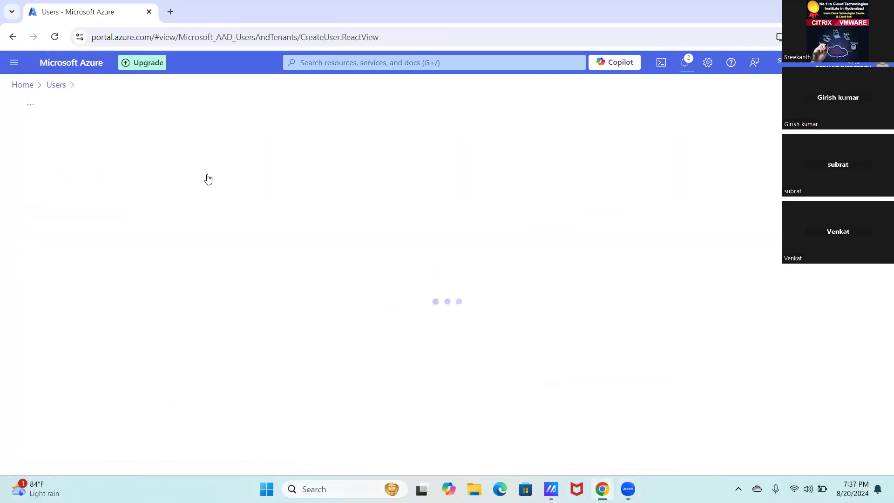
click(171, 231)
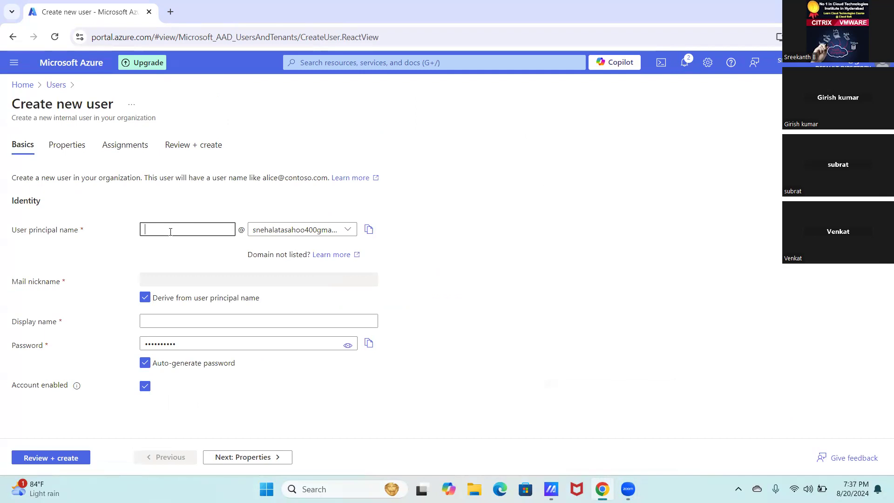
text(subrat)
click(171, 325)
text(subrat)
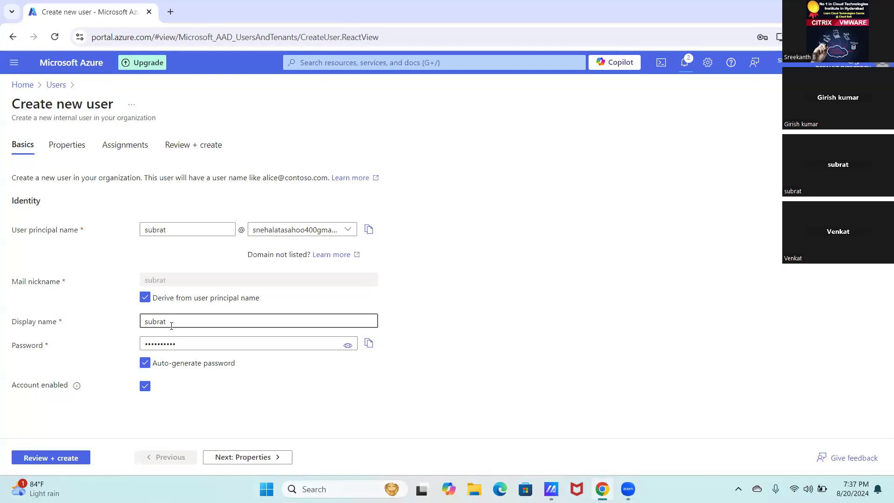
Replace the auto-generated password with a custom one, then review and create the user
click(348, 346)
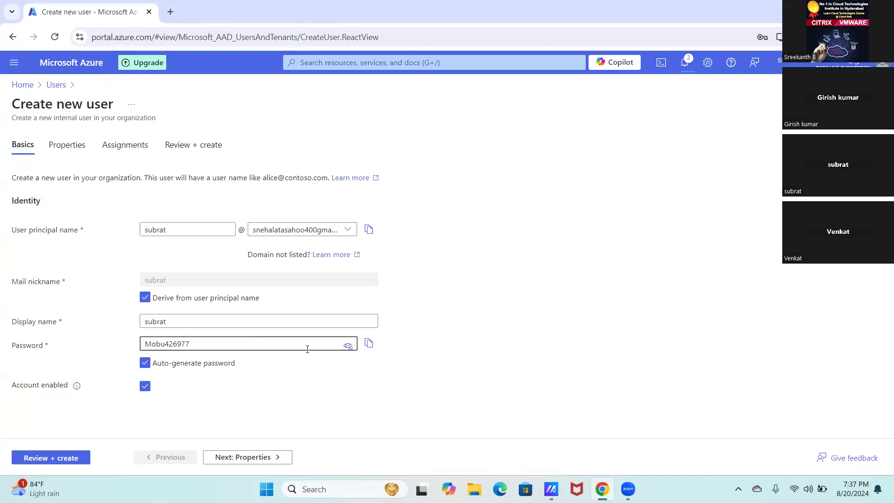
click(348, 345)
double_click(270, 342)
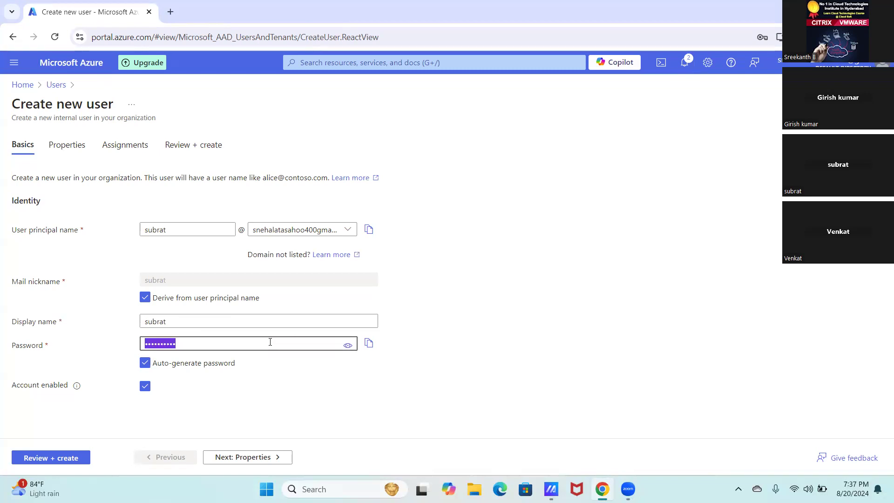
click(145, 363)
click(172, 341)
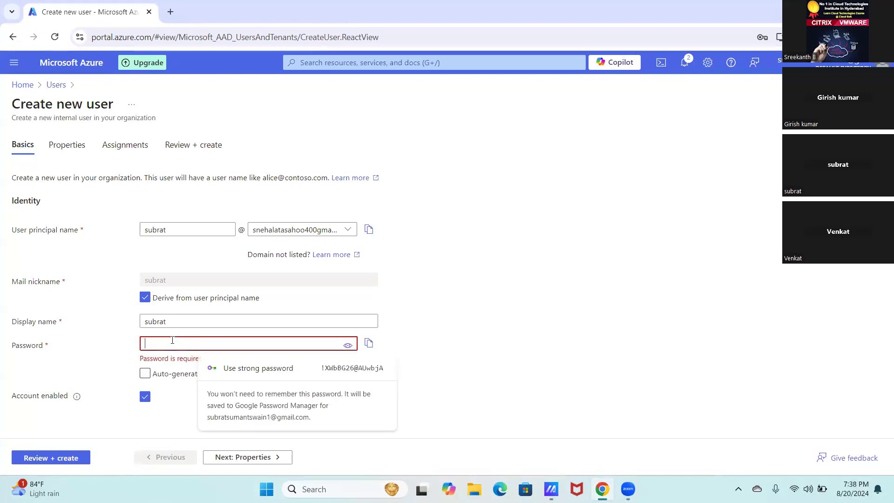
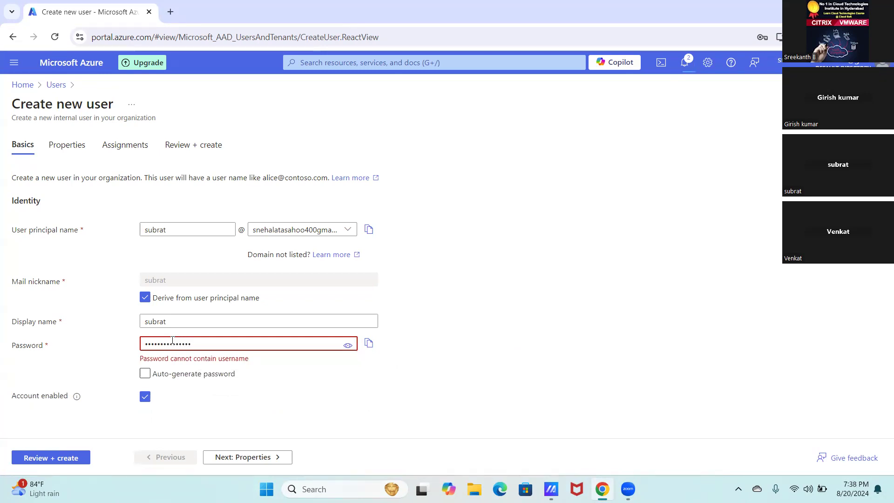
key(ctrl+a)
key(BackSpace)
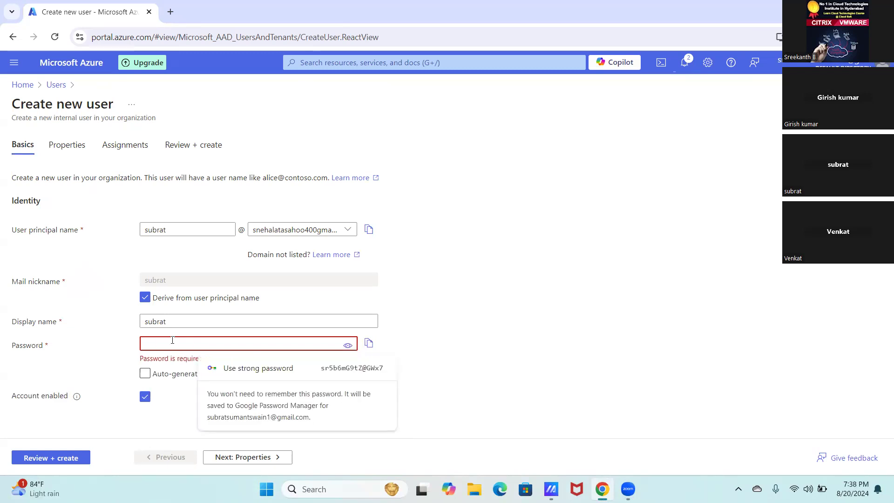
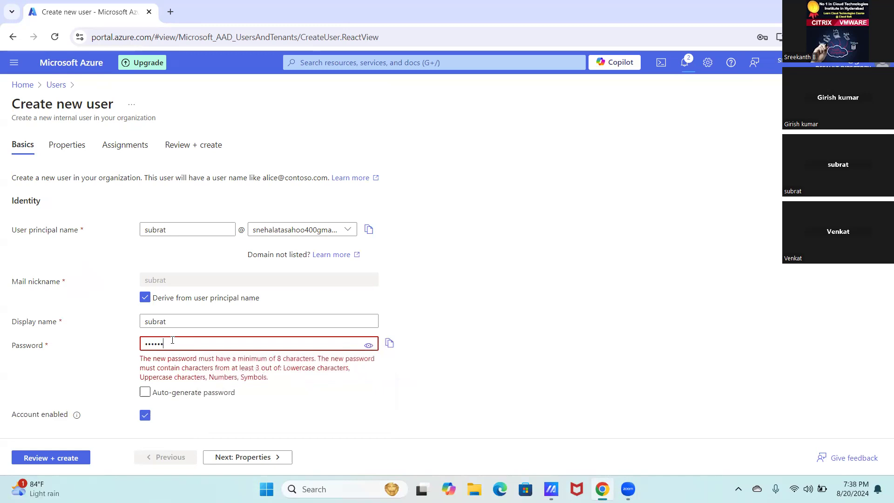
text(•••••)
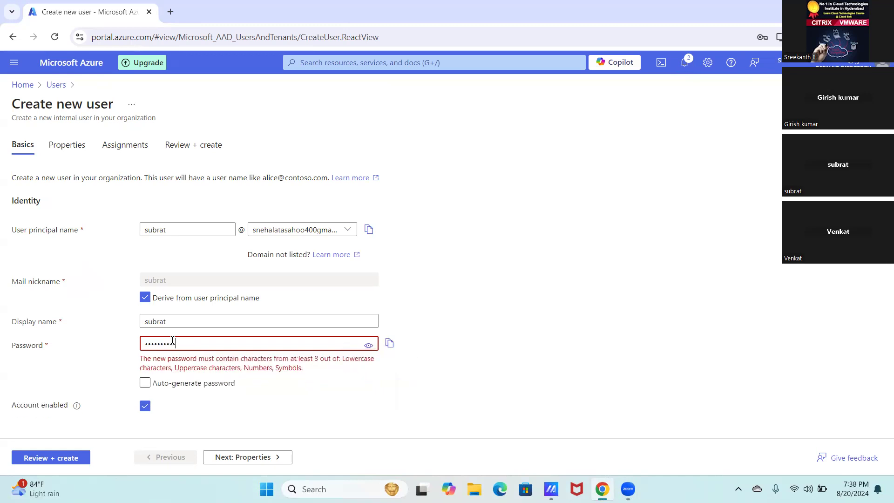
text(•••)
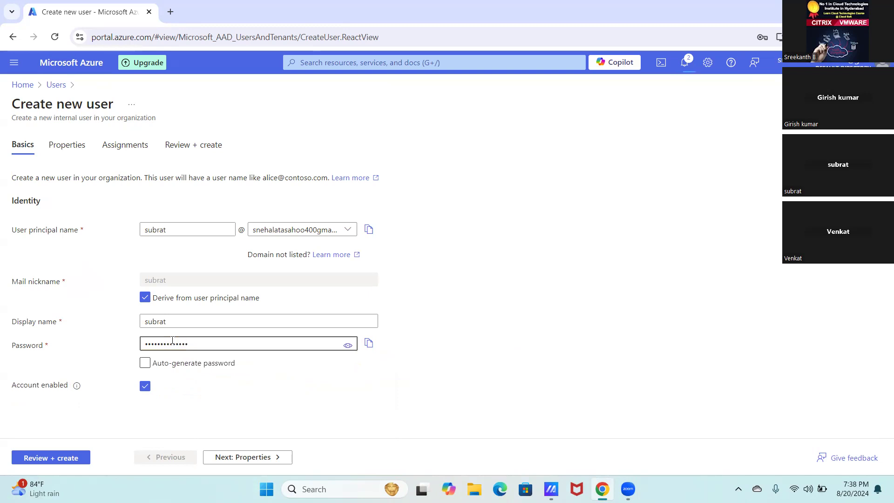
click(301, 418)
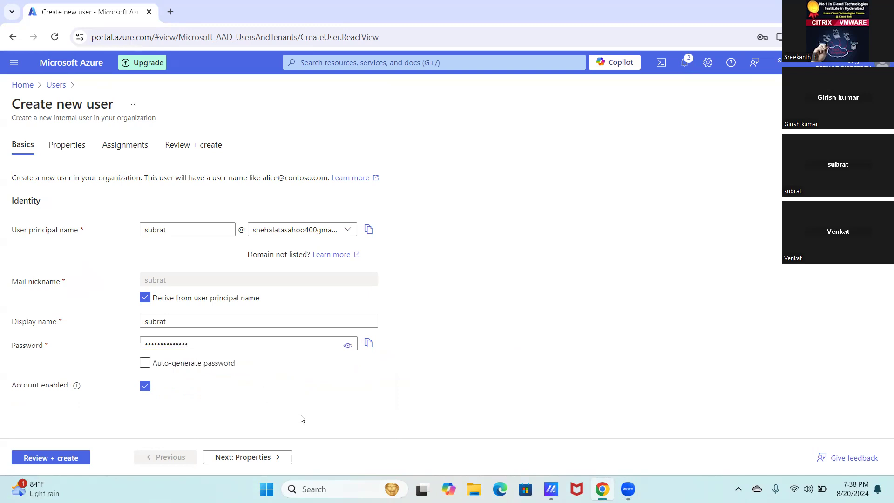
click(50, 458)
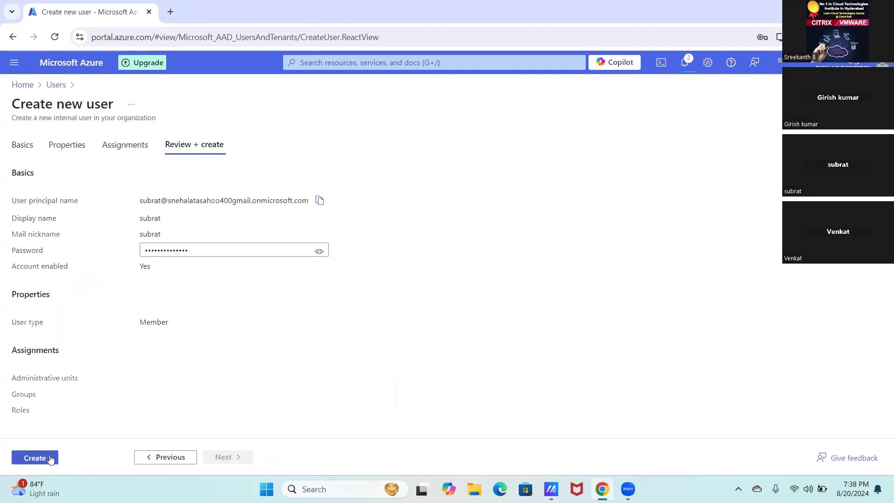
click(49, 458)
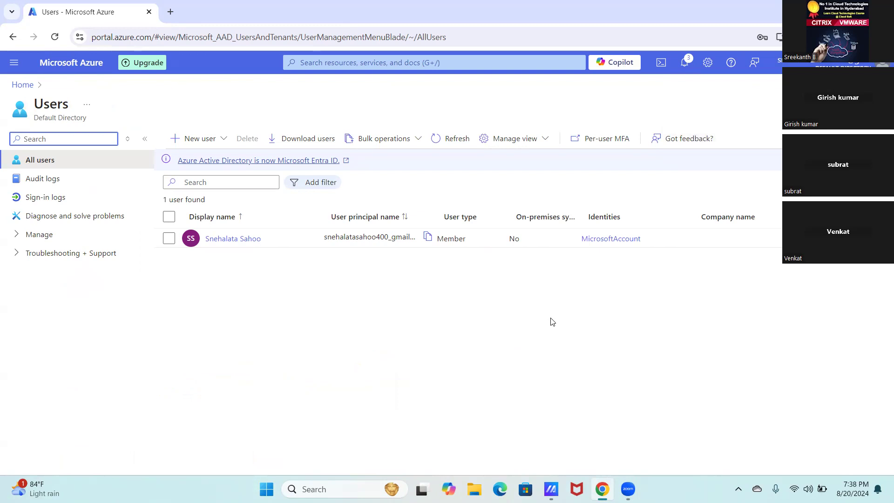
Start another internal user with principal name and display name 'sumant'
click(191, 142)
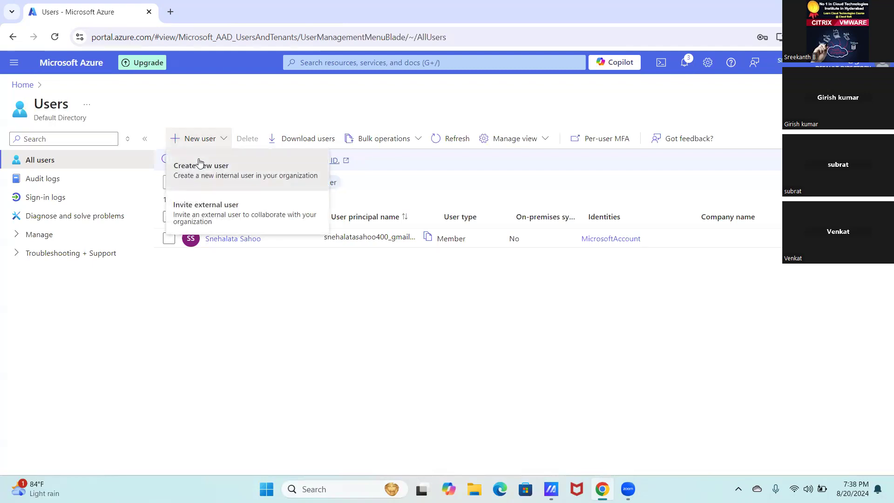
click(199, 165)
click(161, 232)
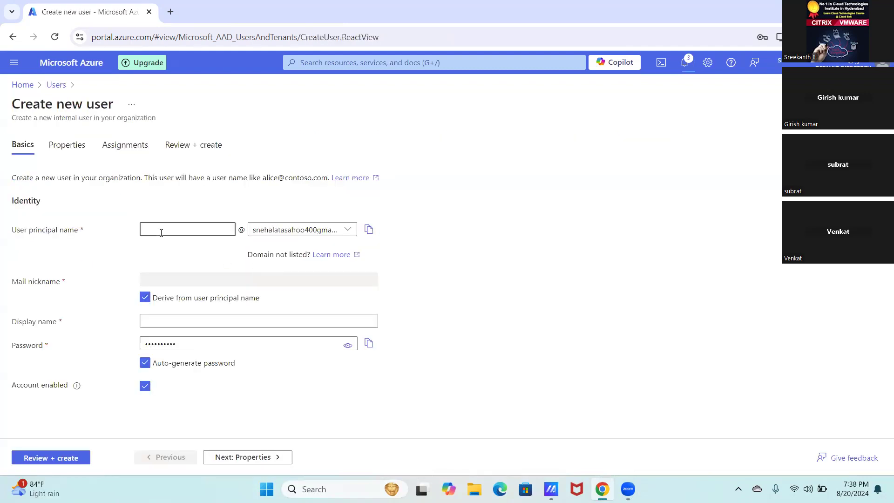
text(sumant)
key(Tab)
key(Tab)
key(Tab)
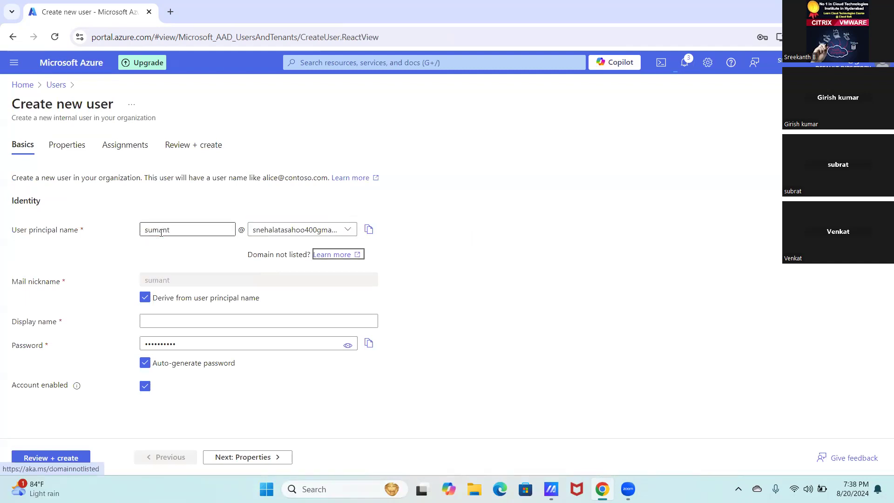
click(176, 316)
text(sumant)
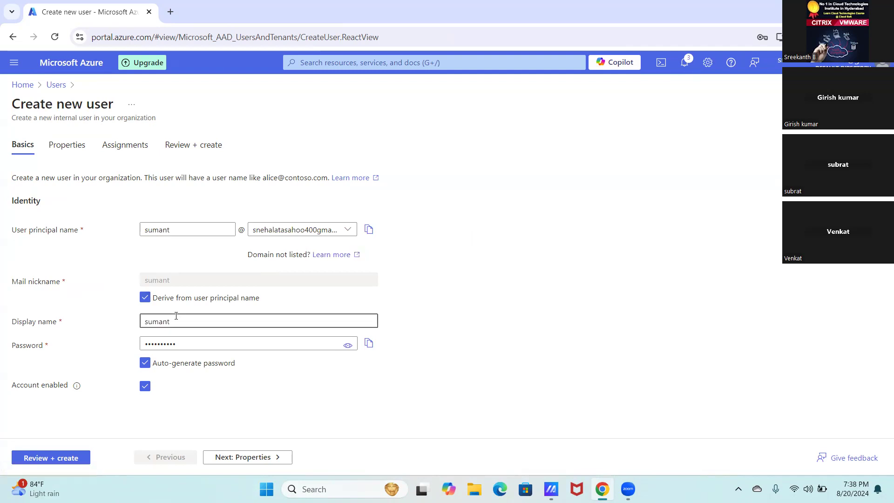
Turn off password auto-generation, enter a custom password, then review and create the user
click(144, 362)
click(191, 343)
text(••••••)
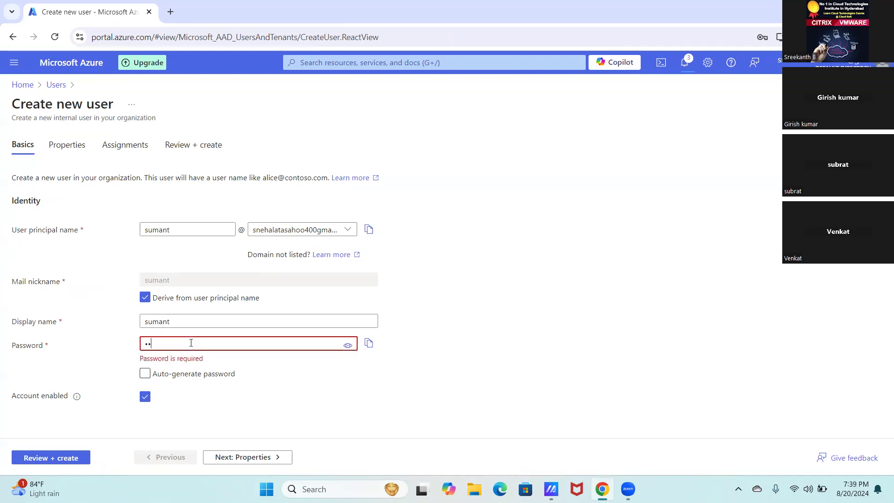
text(••••)
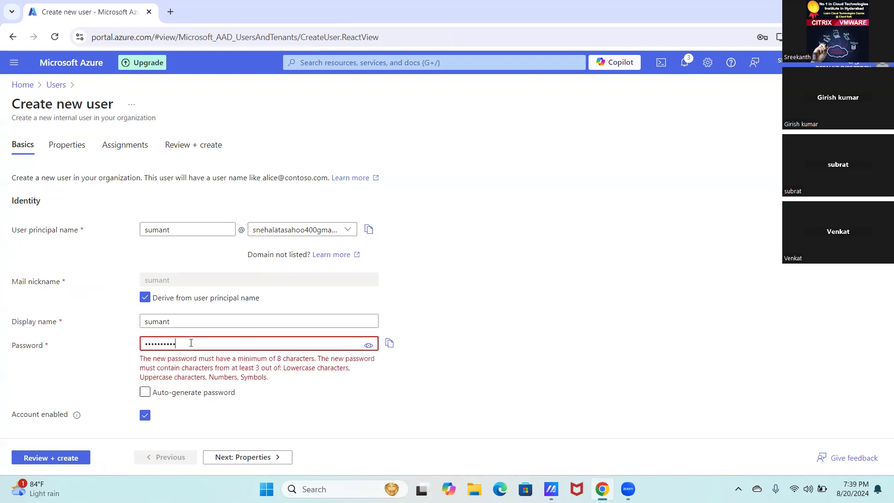
text(•••)
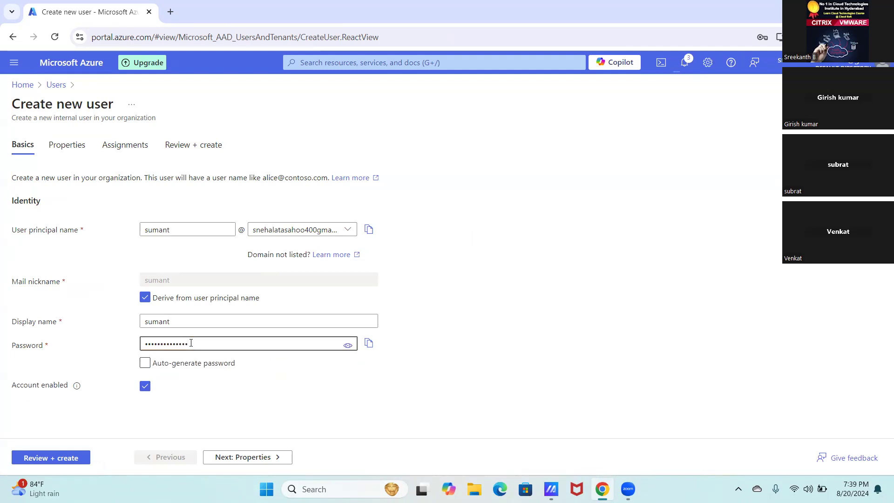
click(54, 457)
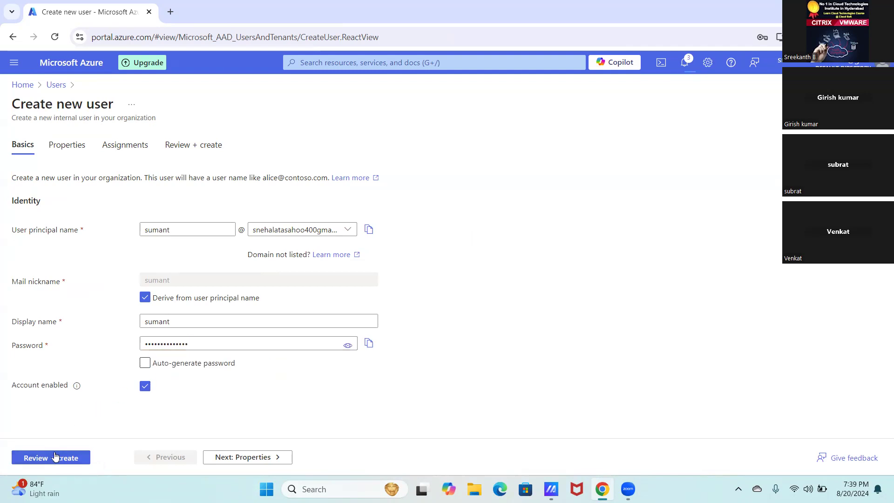
click(54, 458)
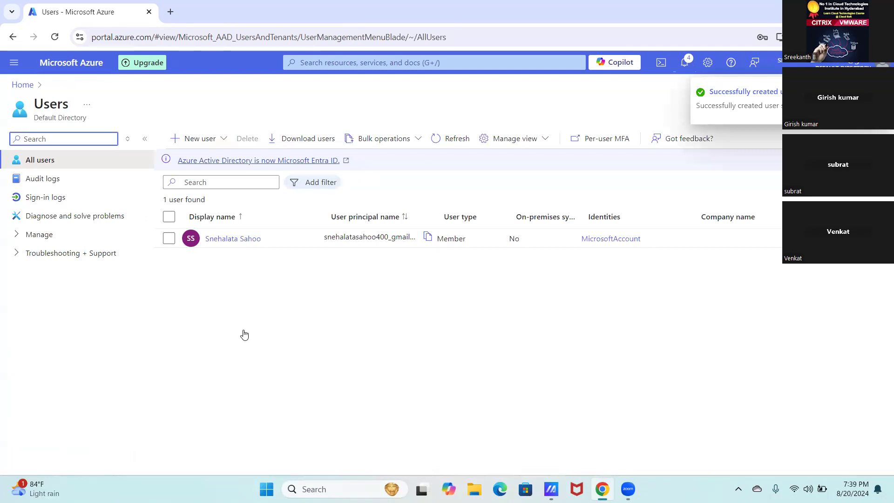
Check notifications for both user creations and refresh the Users list until it shows 3 users
click(683, 63)
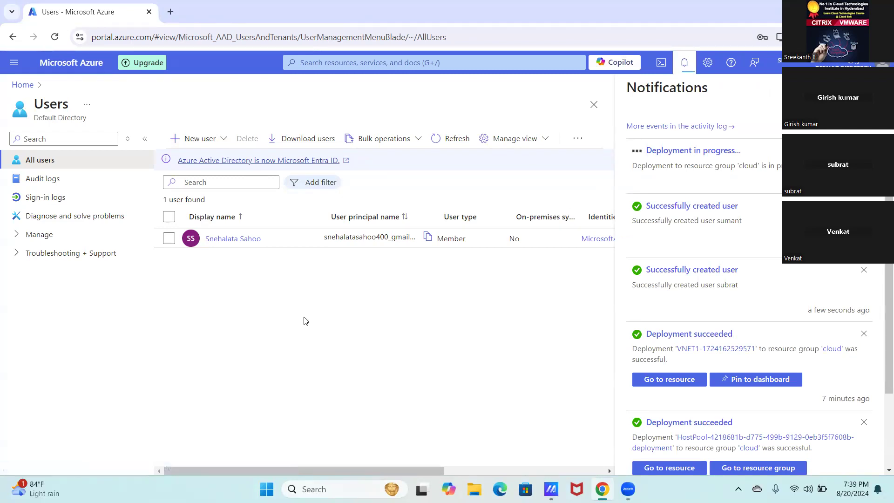
click(455, 140)
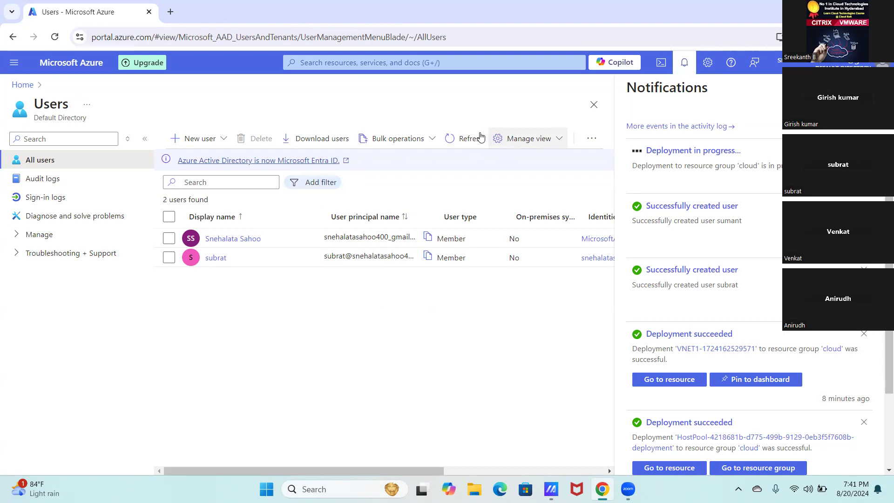
click(466, 137)
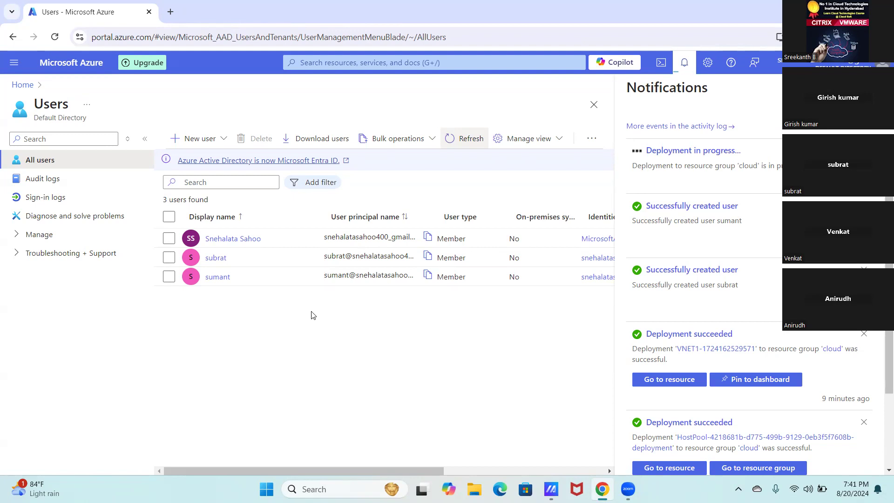
Dismiss the Notifications pane to see all three member users in full width
click(873, 88)
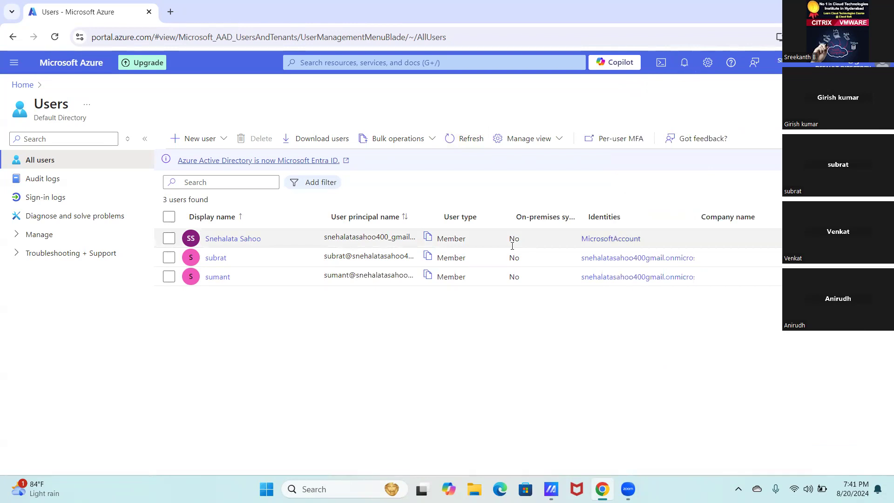
Search the portal for 'group' and open the Groups service
click(344, 67)
text(group)
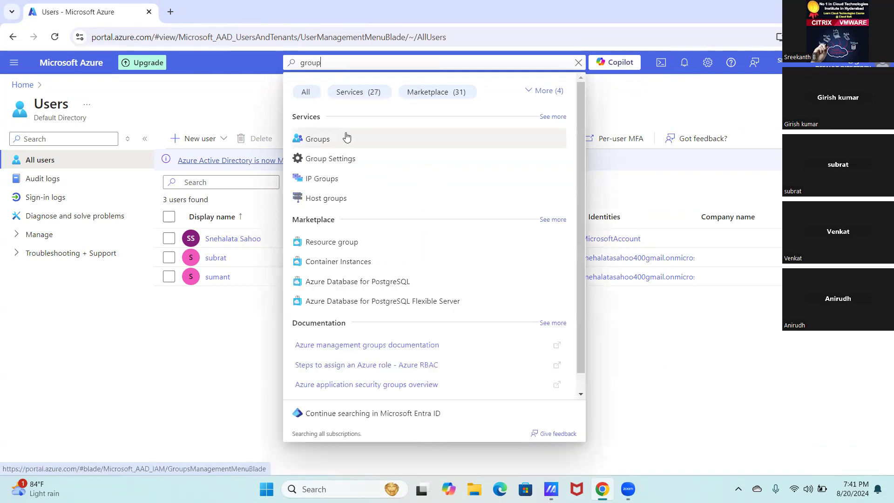
click(311, 138)
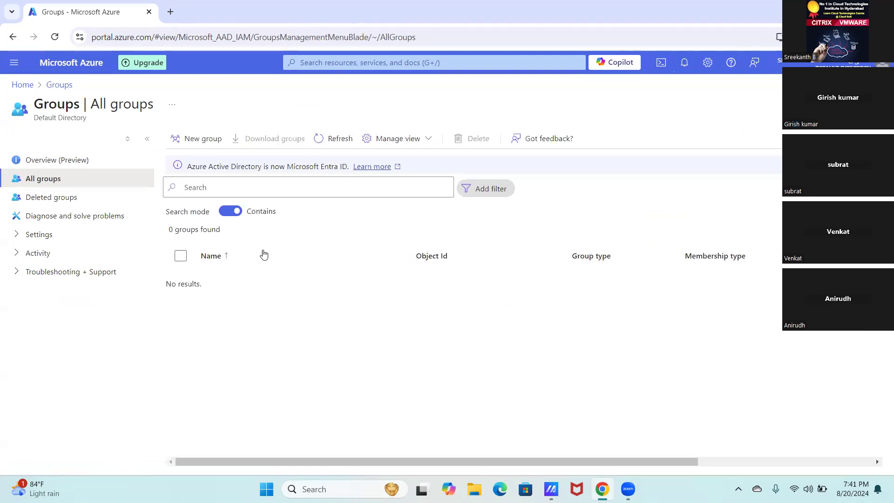
Create a Security group named AVDUSERS with description 'AVD'
click(194, 148)
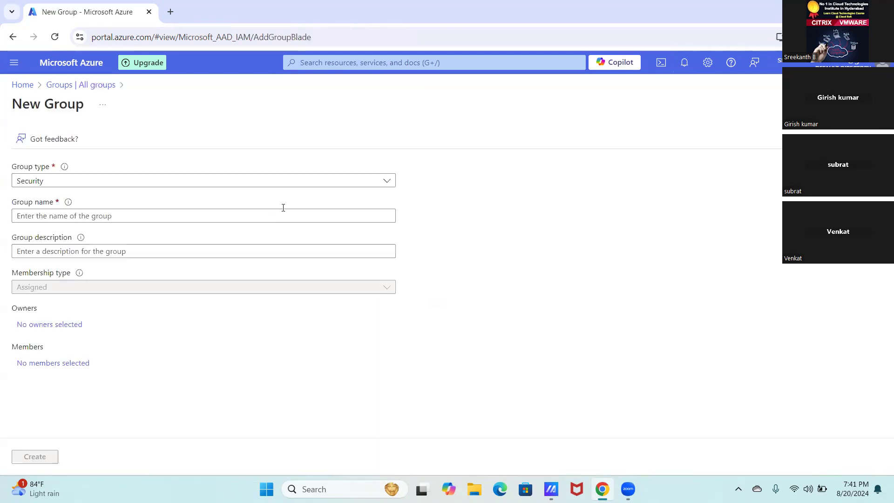
click(200, 182)
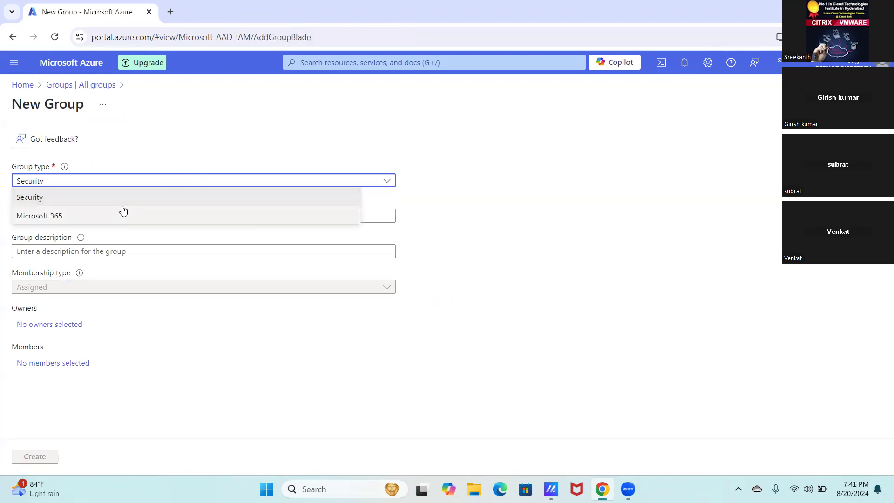
click(420, 424)
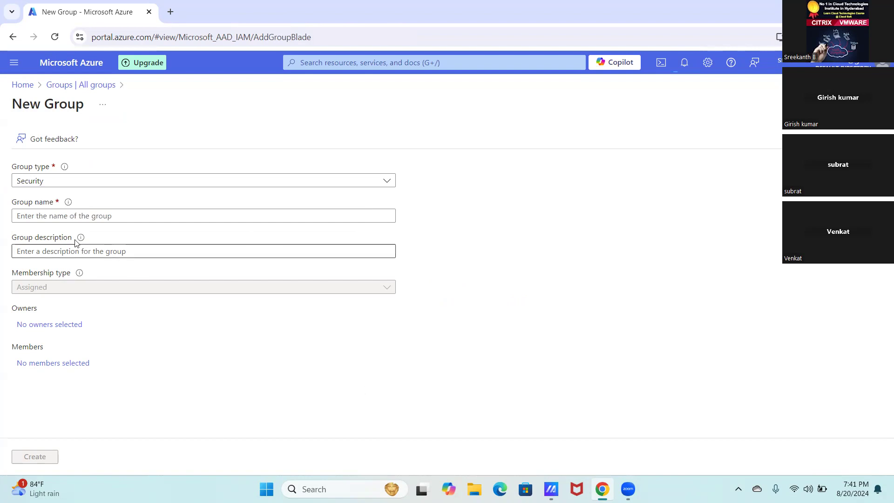
click(47, 216)
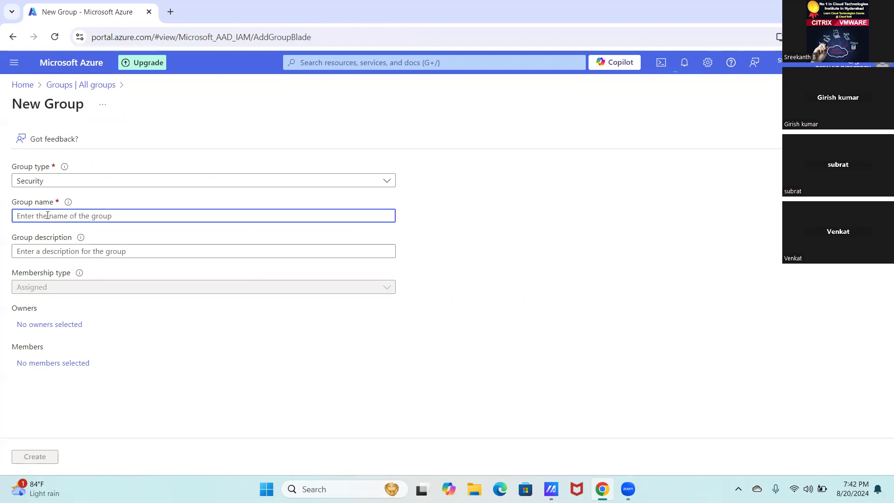
text(AVDUSERS)
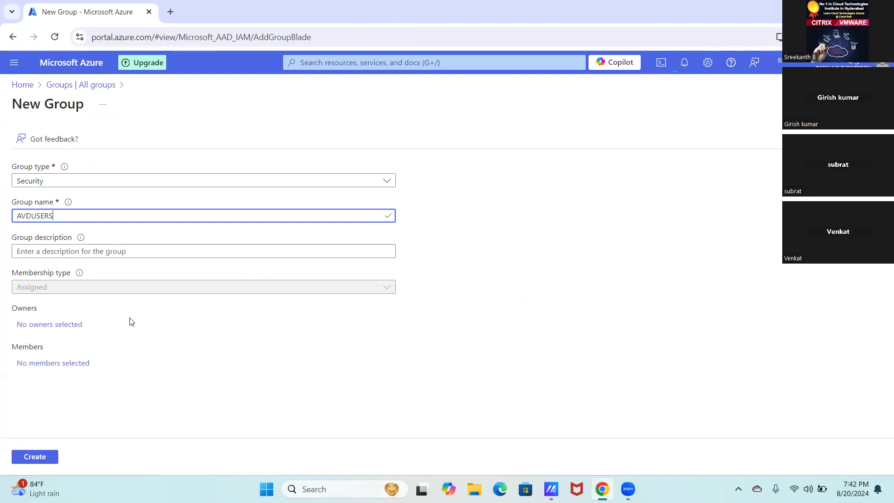
mouse_move(80, 271)
click(162, 252)
text(AVD)
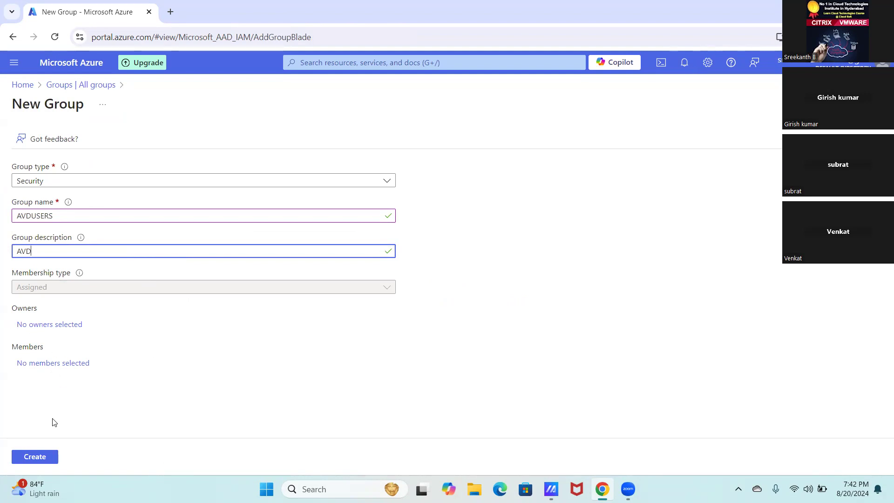
click(29, 457)
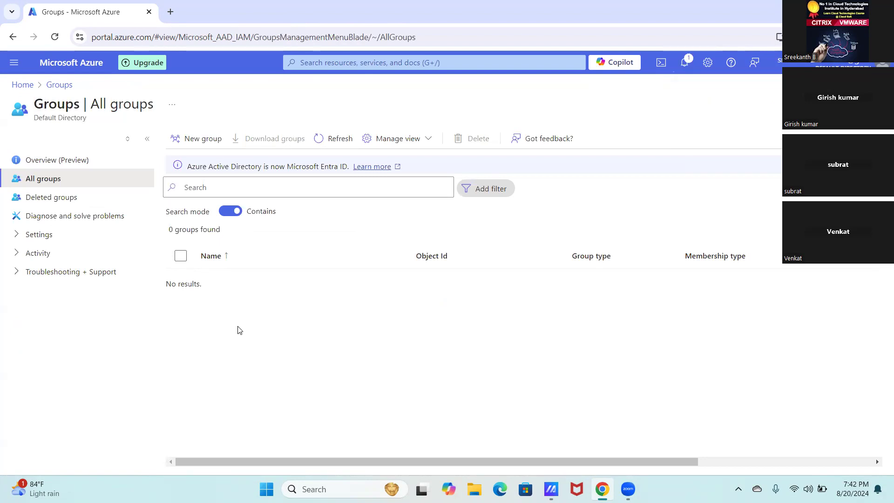
Refresh the groups list and open the AVDUSERS group's overview, showing 0 owners and 0 members
click(334, 139)
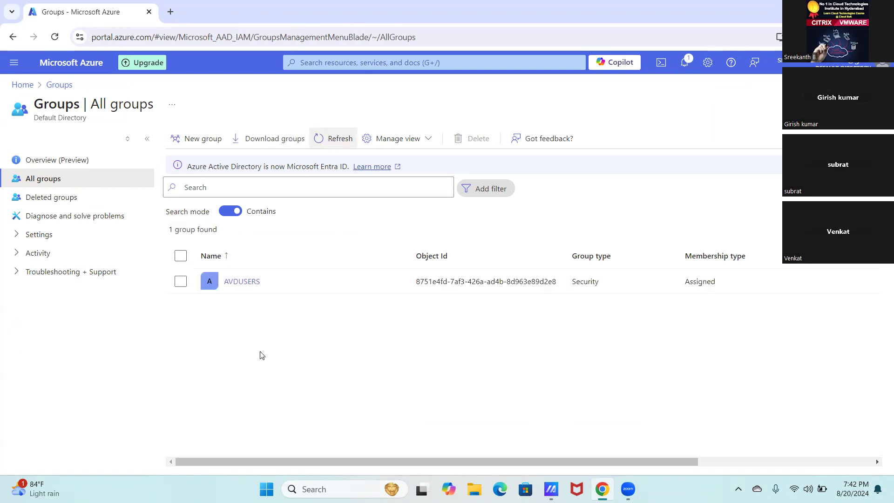
click(242, 281)
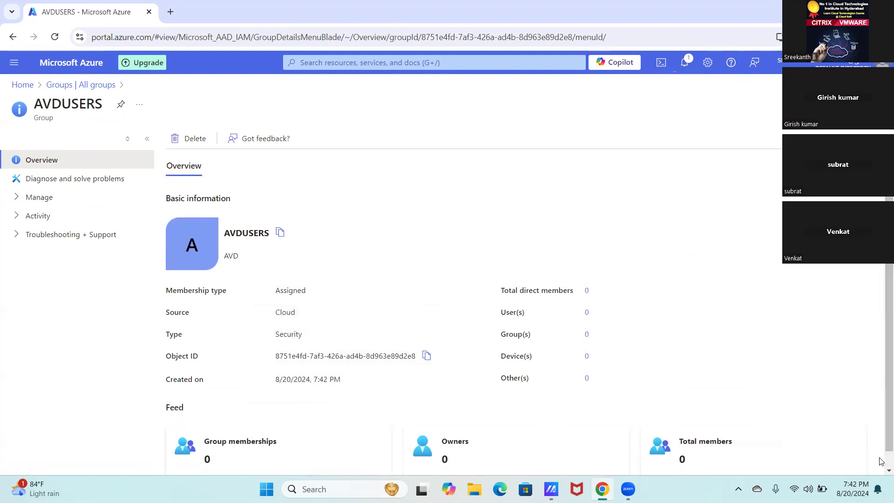
scroll(880, 474, down, 1)
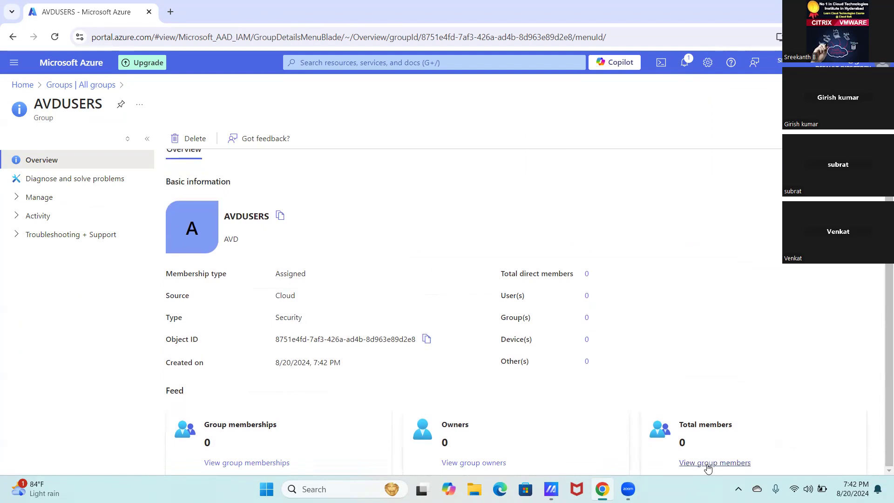
Add the test user as an owner of the AVDUSERS group
click(482, 464)
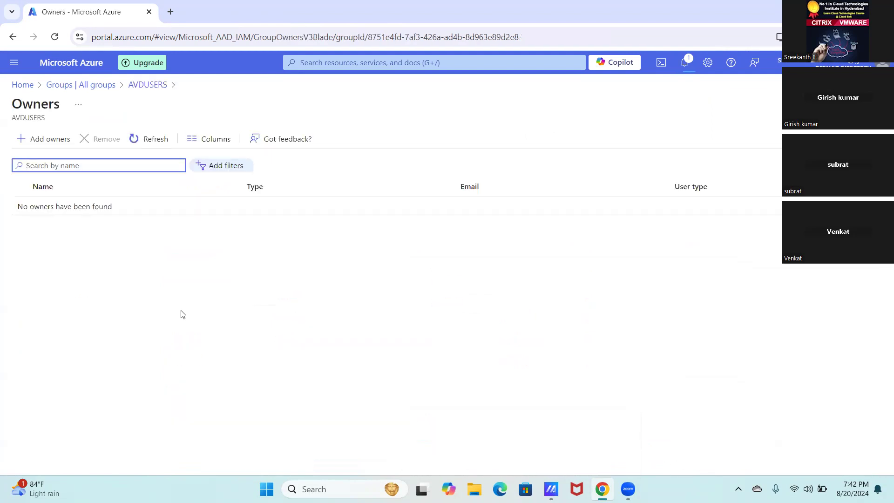
text(SUBRAS)
key(BackSpace)
click(51, 144)
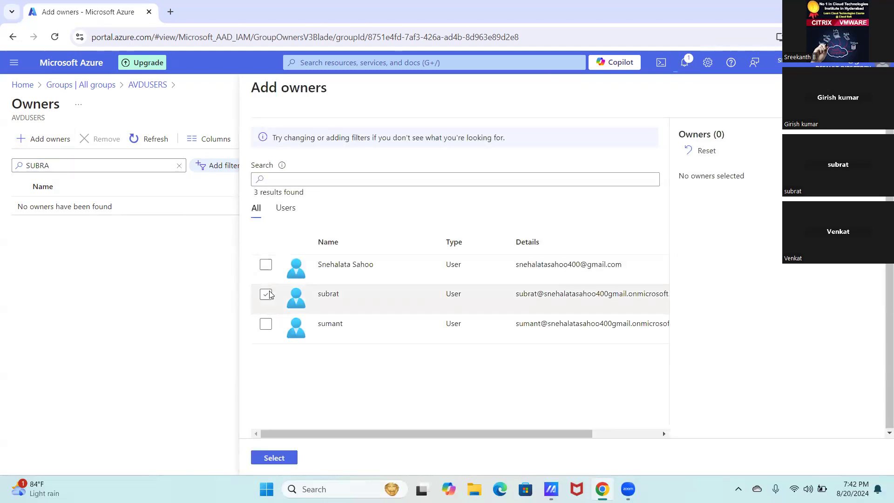
click(266, 294)
click(269, 463)
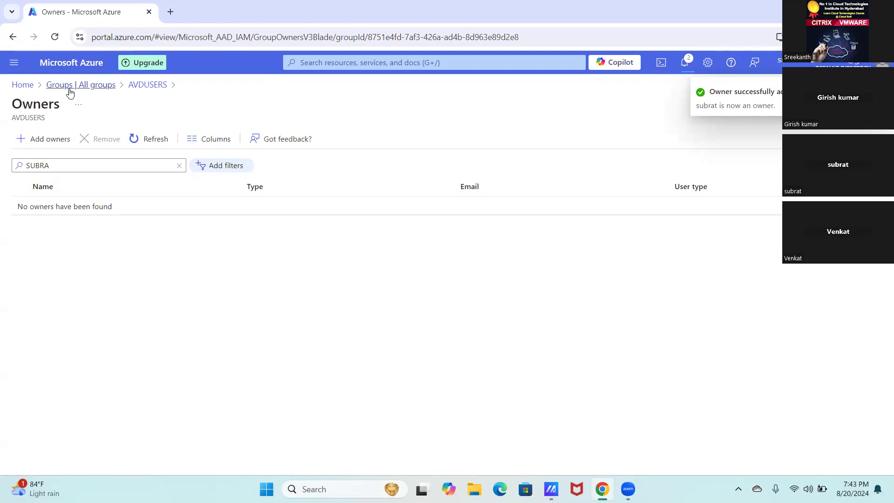
Return to all groups and open the AVDUSERS member list
click(87, 87)
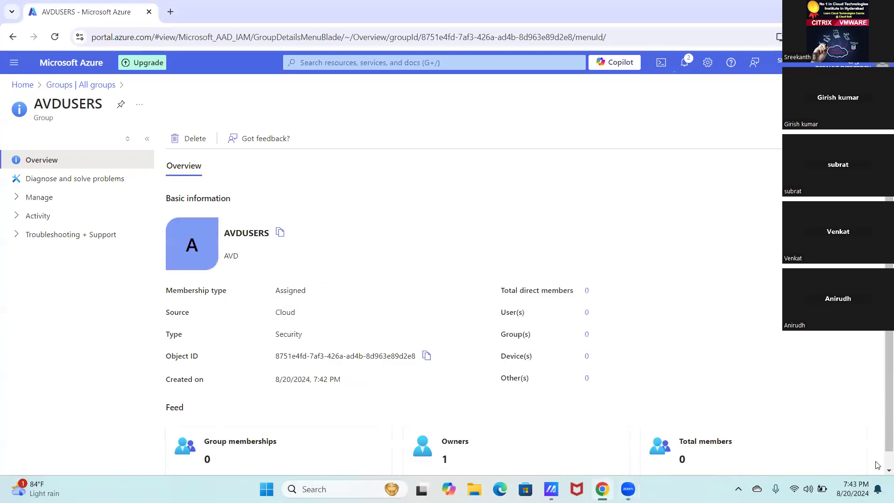
scroll(881, 474, down, 1)
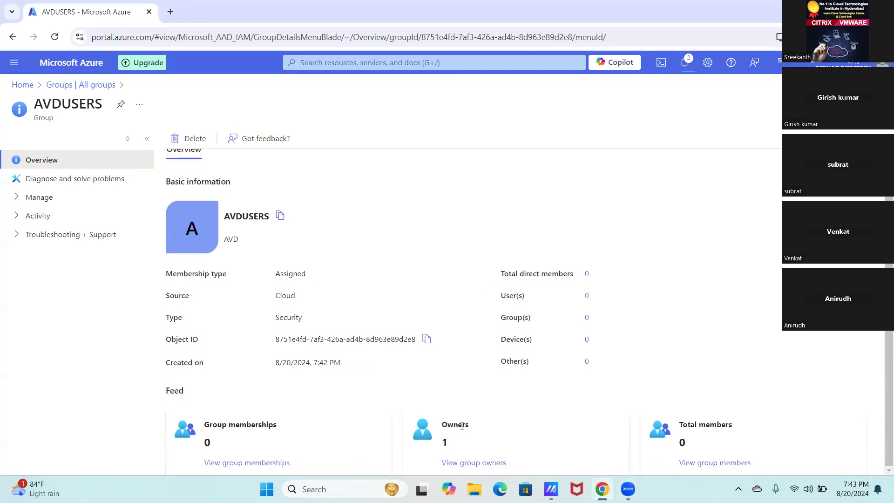
click(721, 464)
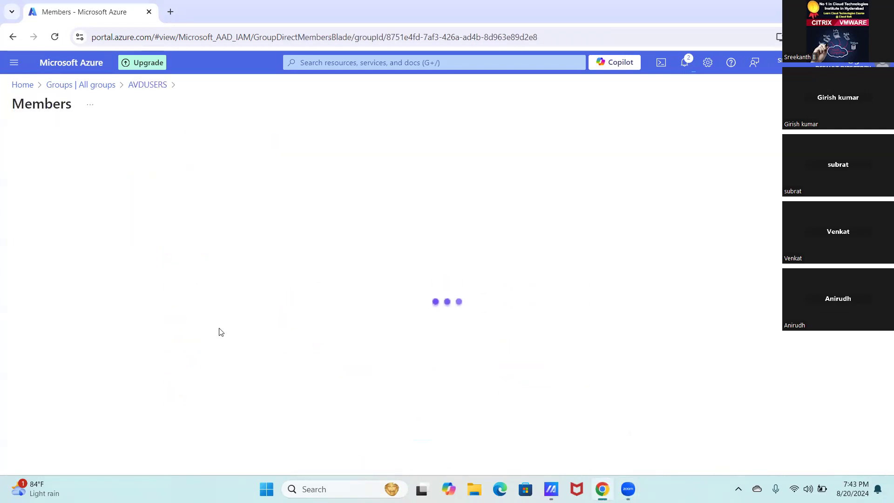
Search 'S' and add the chosen user as a member of AVDUSERS
click(55, 138)
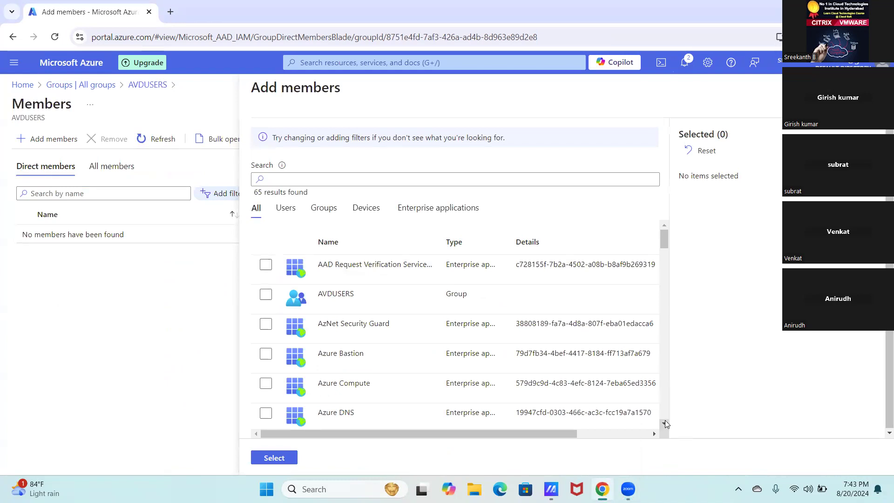
scroll(666, 423, down, 2)
click(318, 183)
text(S)
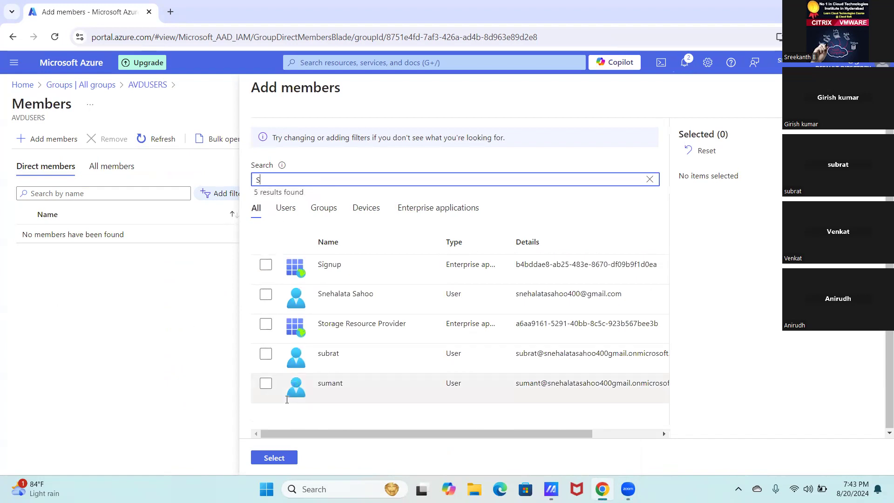
click(270, 385)
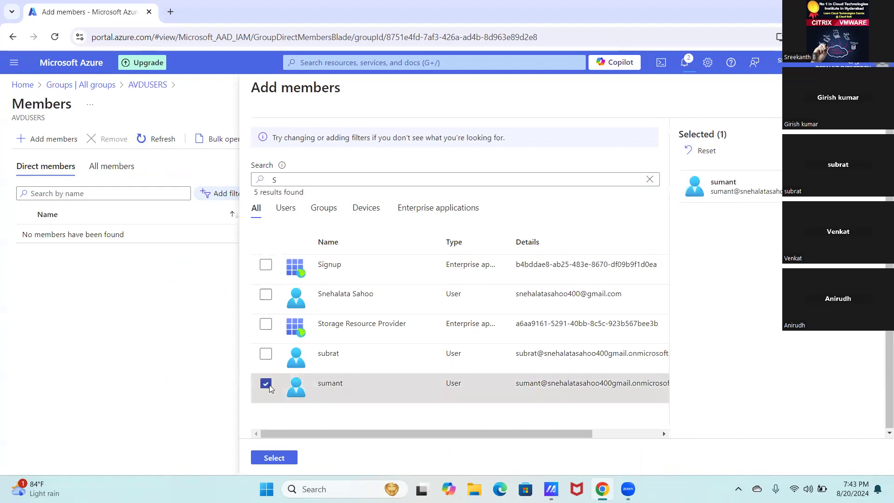
click(272, 459)
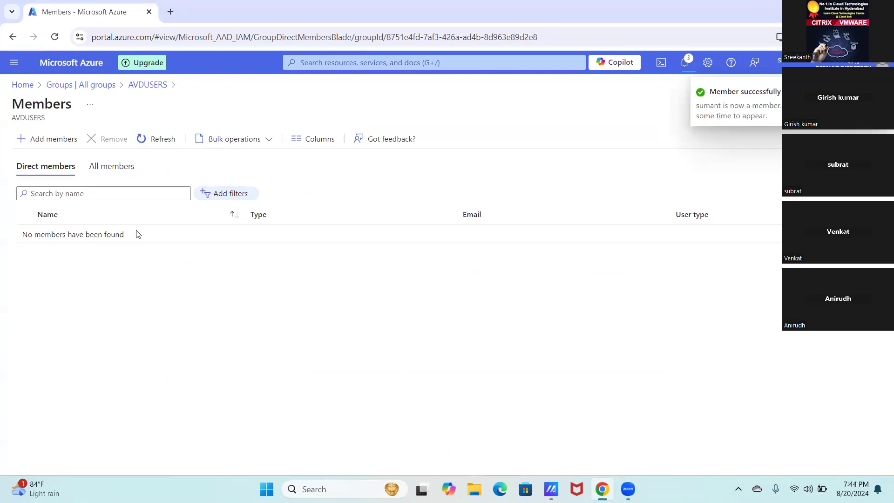
click(80, 88)
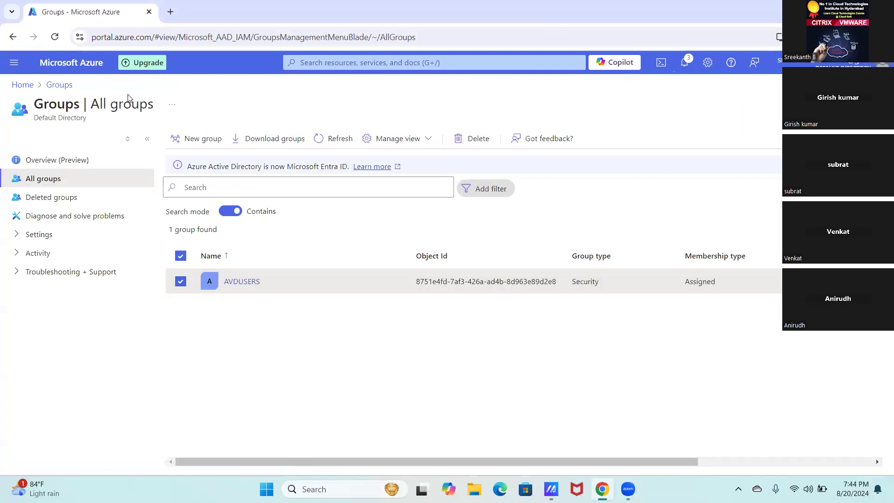
Reach AVDUSERS through the groups overview's Total groups count and check the member-added notification
click(58, 166)
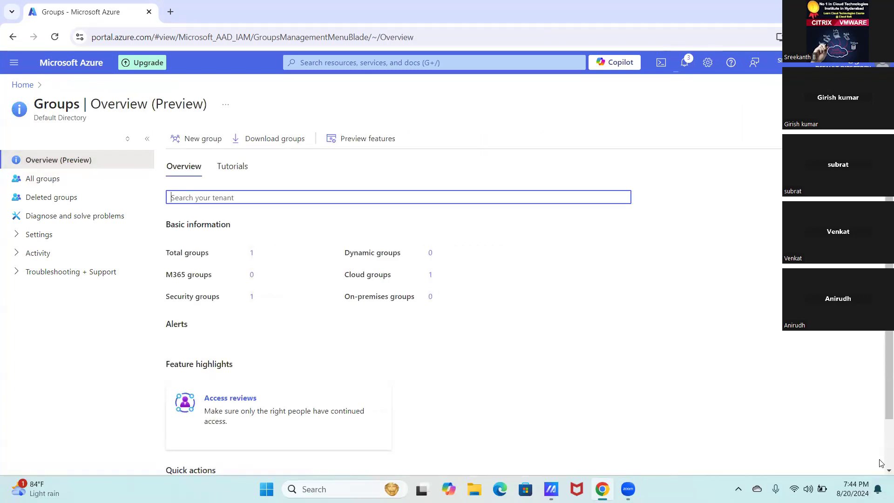
scroll(880, 471, down, 1)
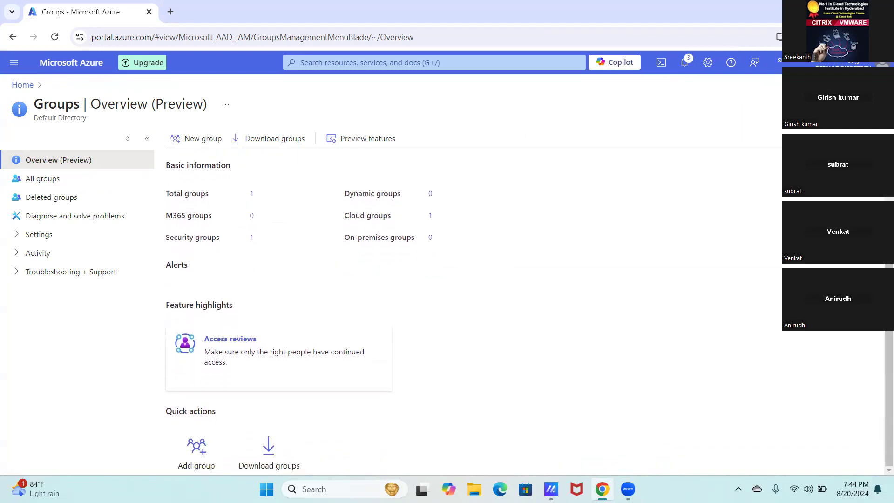
scroll(466, 303, up, 1)
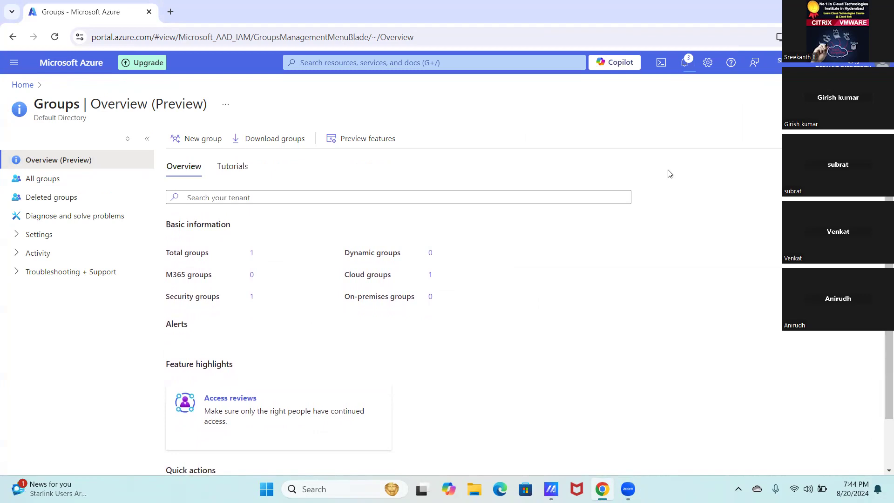
click(251, 256)
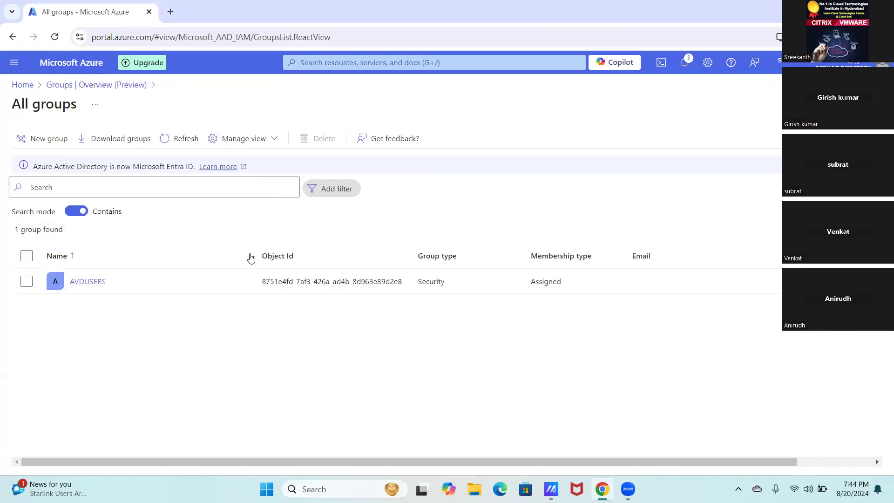
click(84, 285)
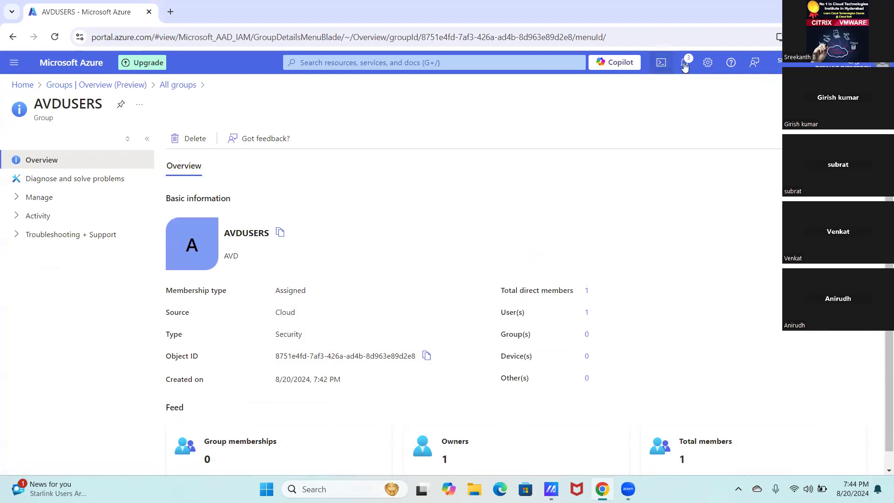
click(686, 64)
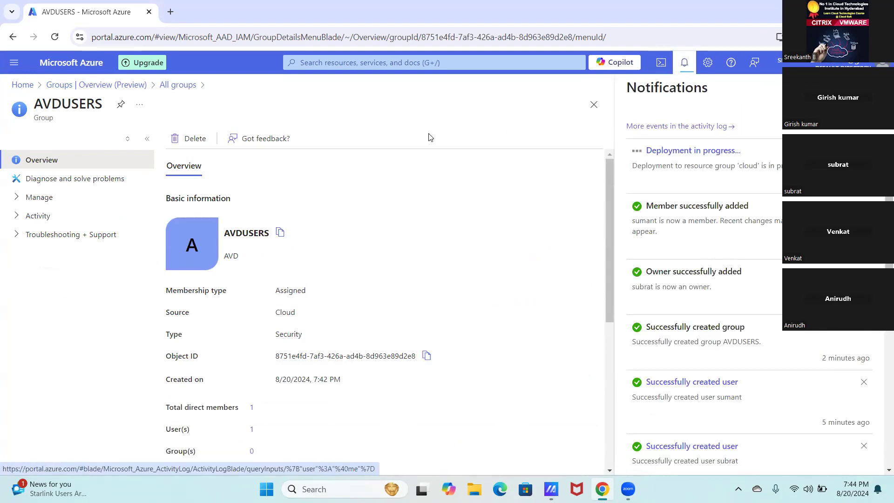
click(20, 85)
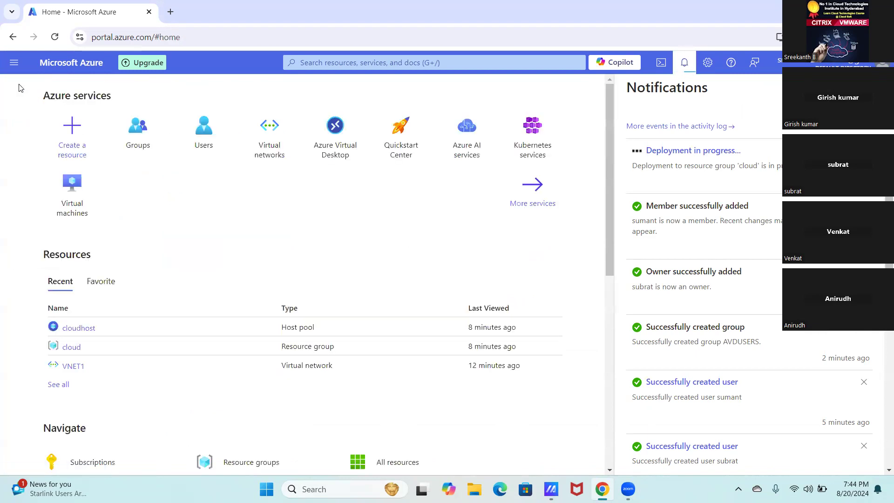
click(333, 149)
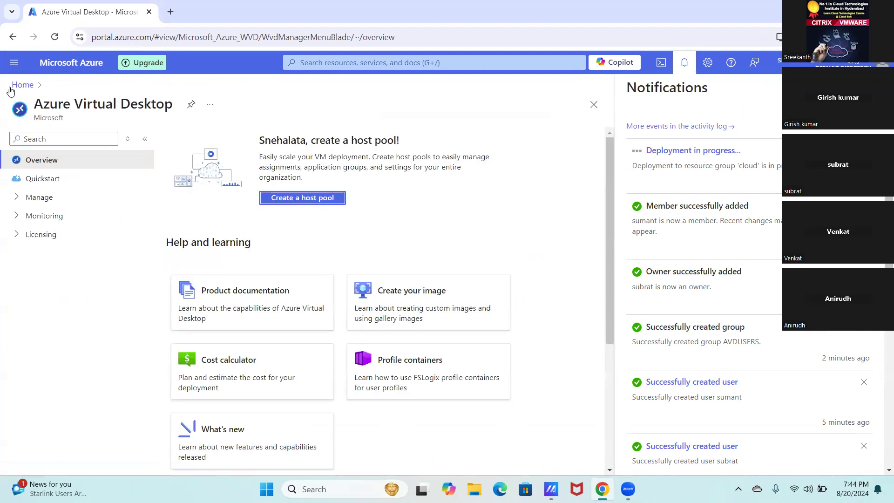
click(13, 37)
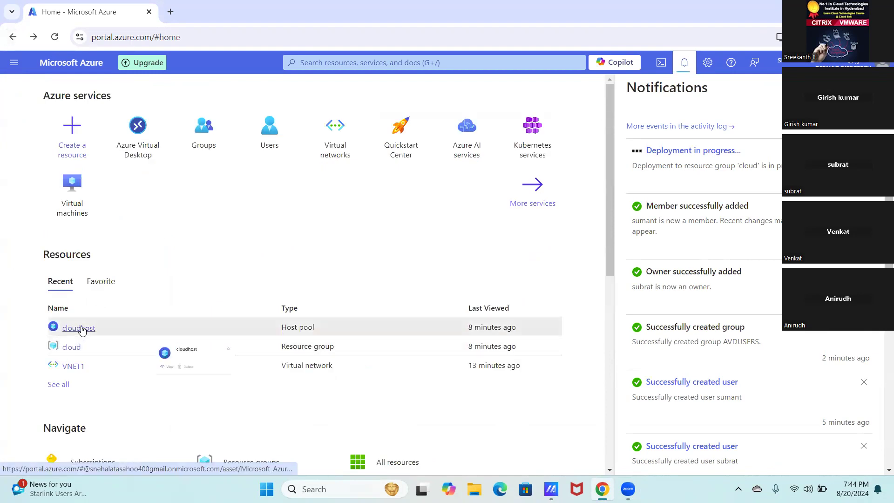
Open the cloudhost host pool's Session hosts page and refresh it, confirming none are listed
click(81, 329)
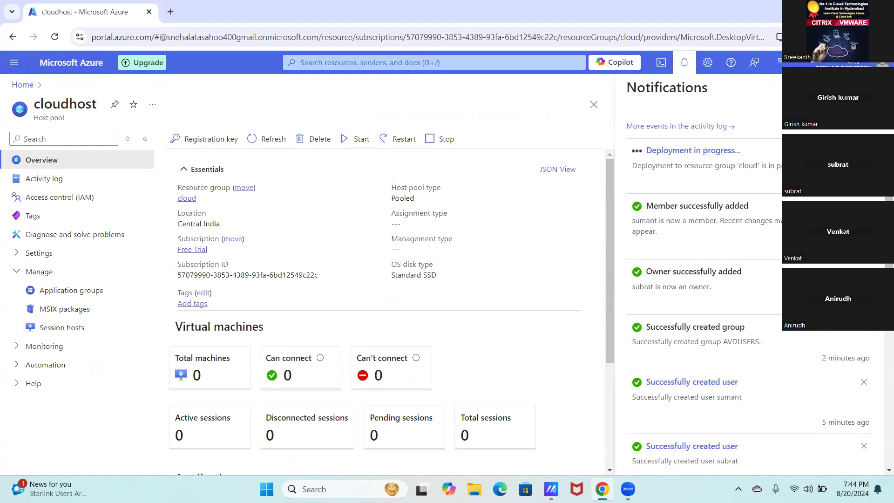
click(864, 88)
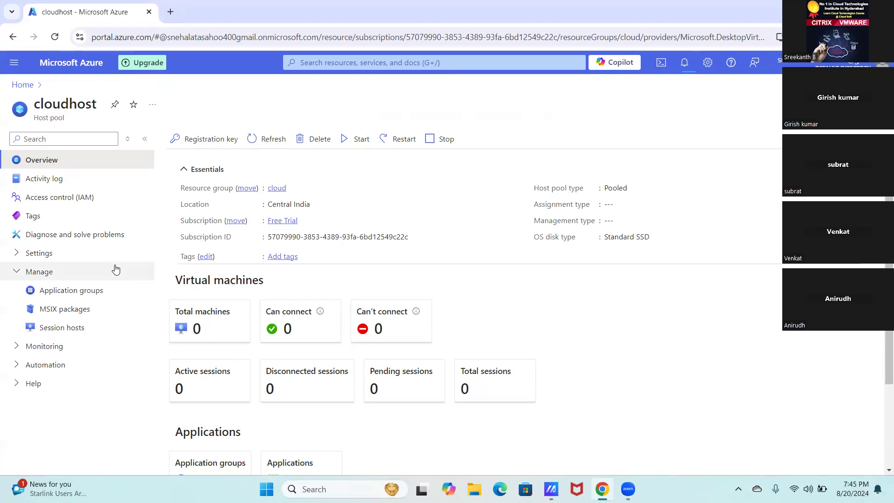
click(18, 273)
click(19, 272)
click(64, 328)
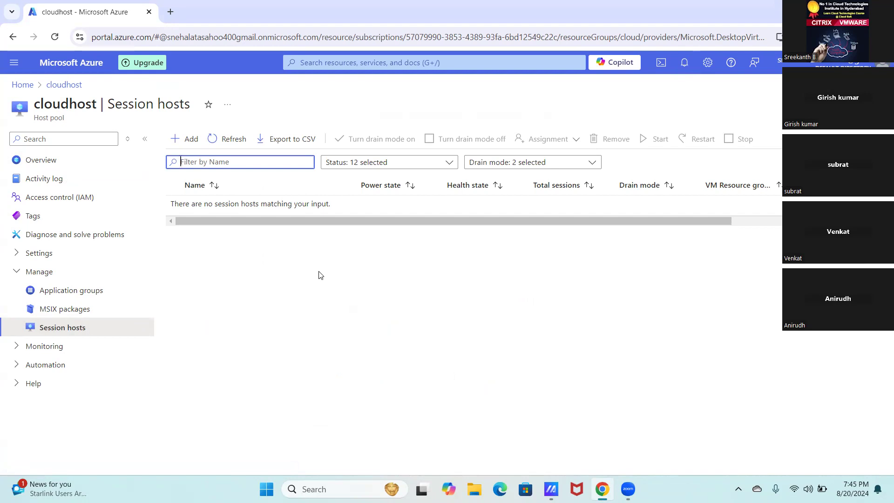
click(235, 139)
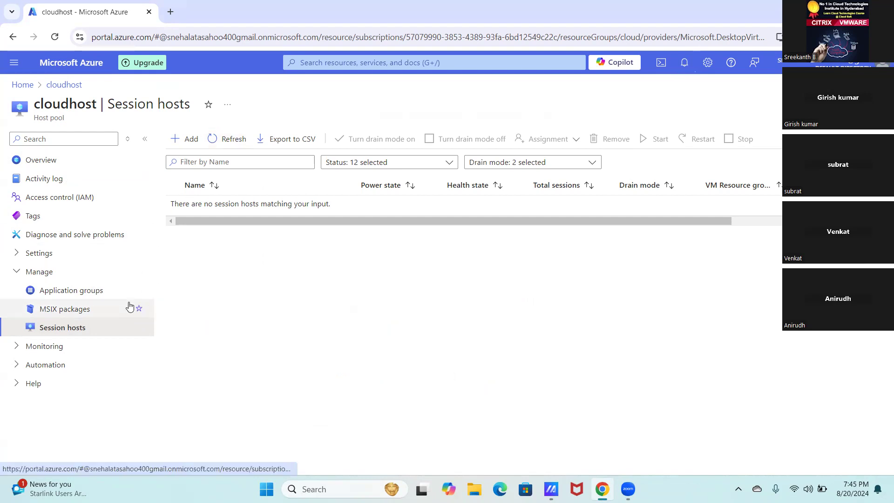
click(18, 346)
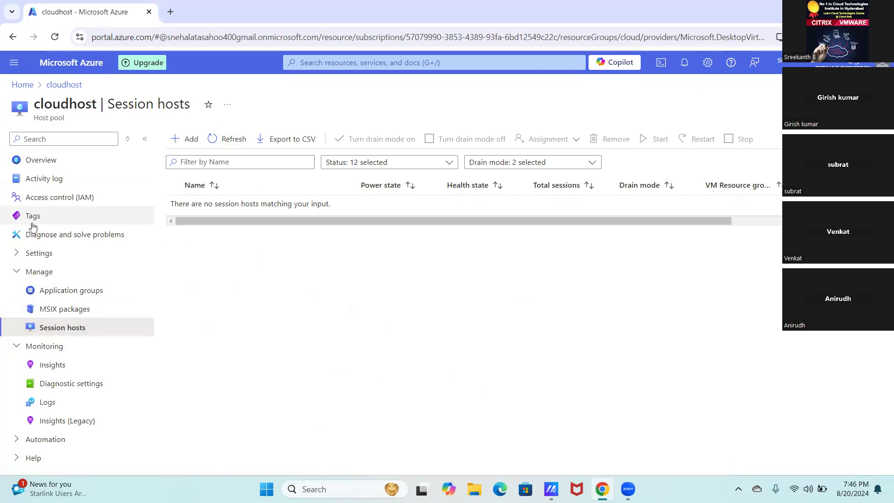
click(18, 272)
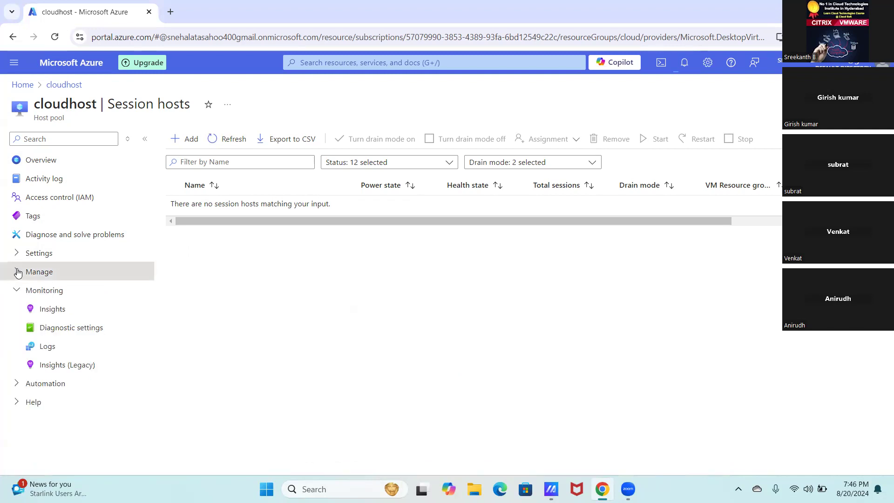
Search 'how to connect to azure AVD' in a new tab and open the Microsoft Learn article
click(168, 12)
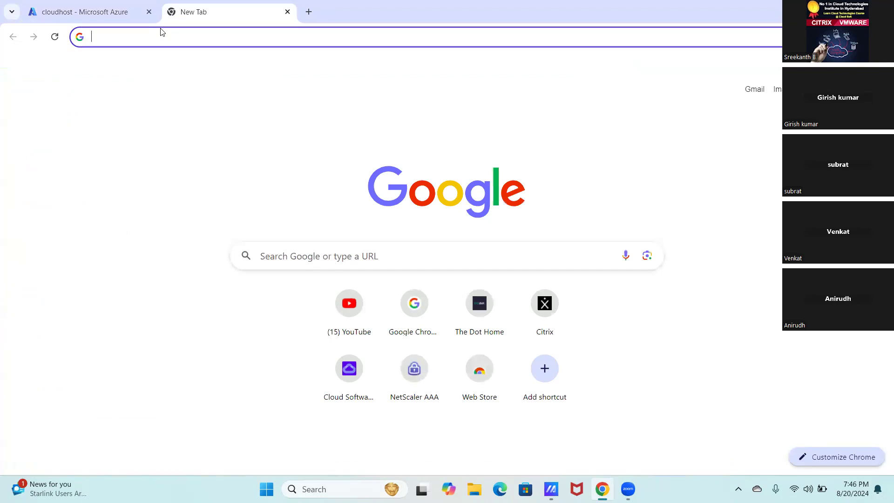
text(how )
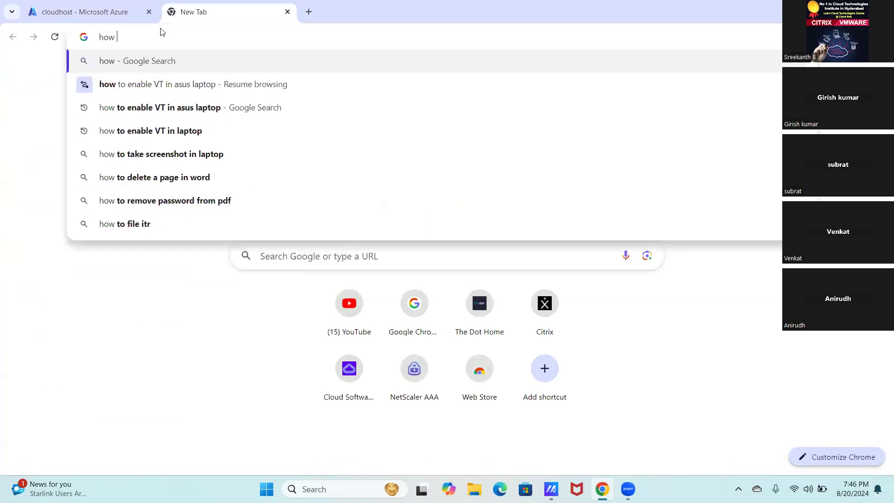
text(to conne)
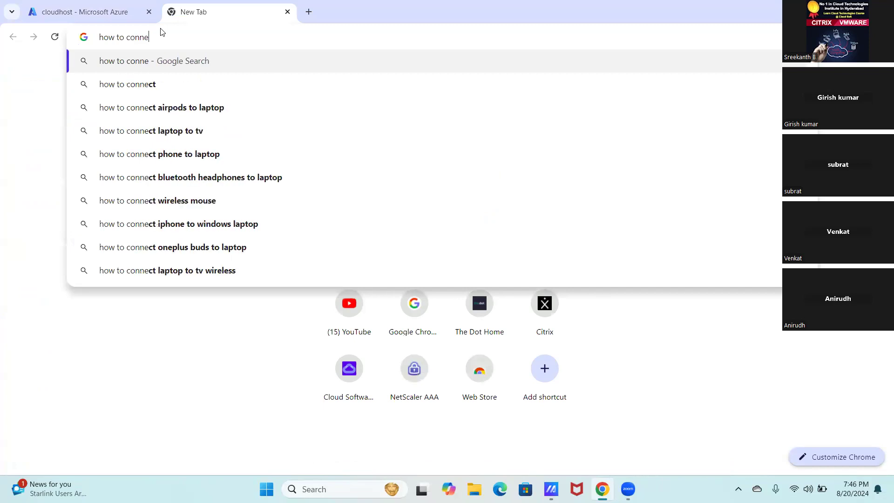
text(ct to a)
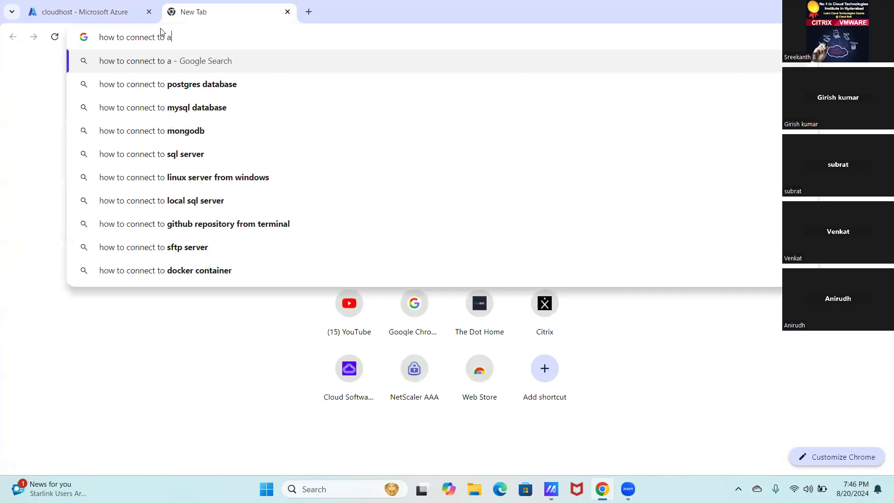
text(zure AVD)
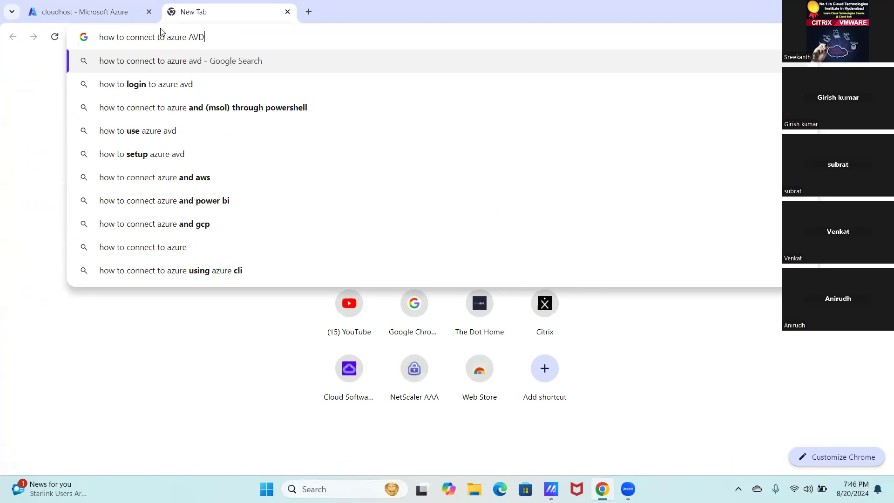
key(Return)
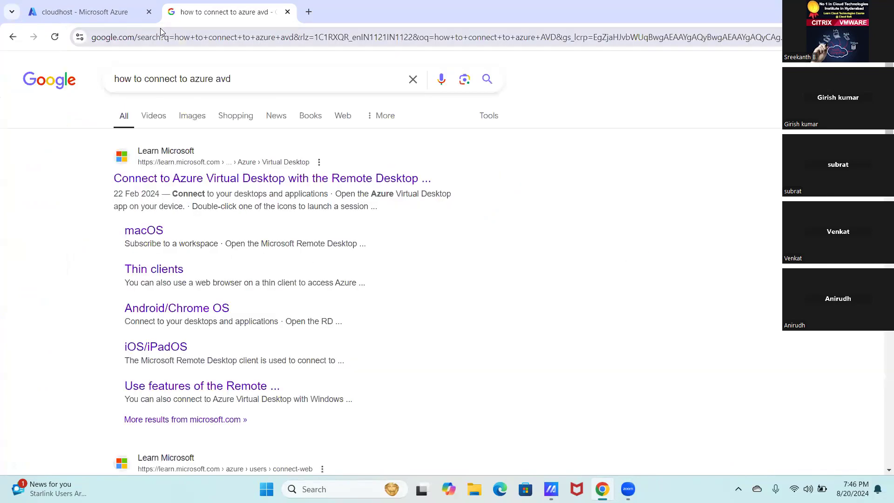
click(219, 183)
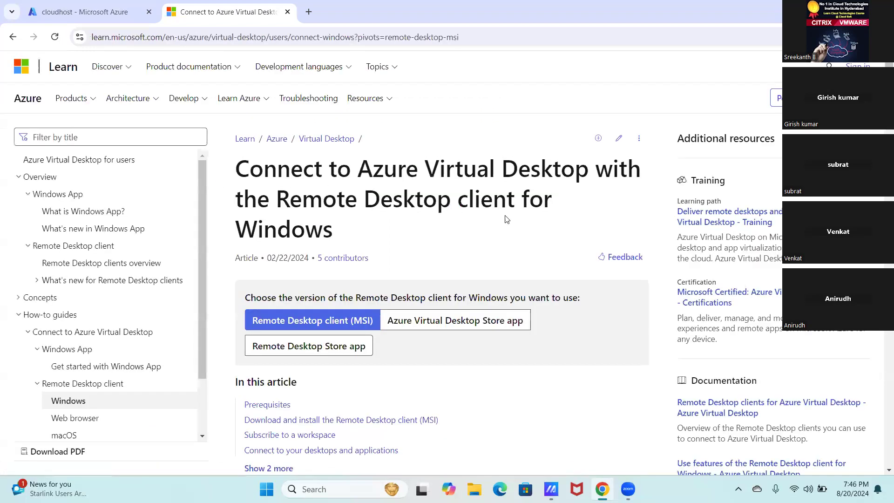
Scroll through the Windows Remote Desktop client connection article
scroll(880, 471, down, 8)
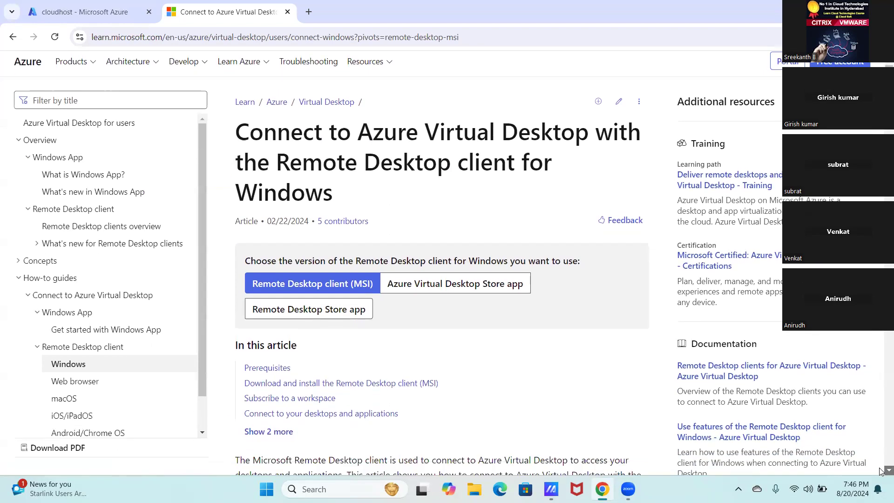
scroll(880, 471, down, 7)
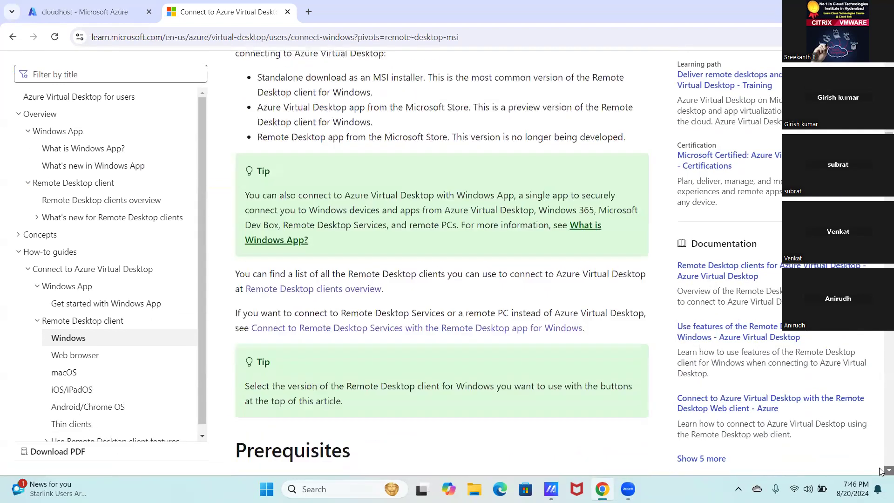
scroll(880, 471, down, 9)
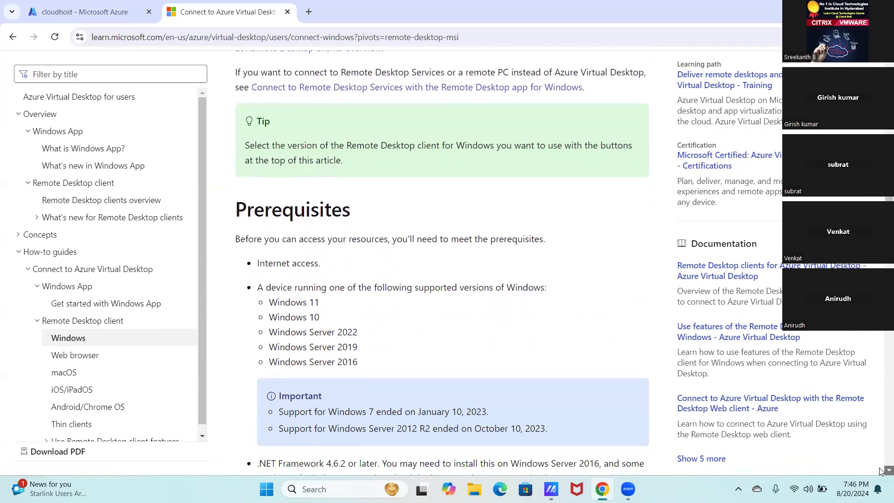
scroll(880, 472, down, 2)
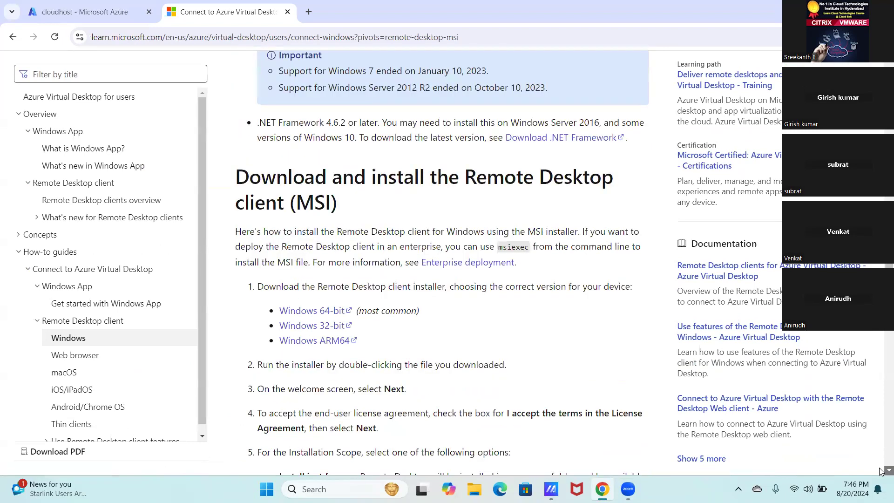
scroll(880, 471, down, 7)
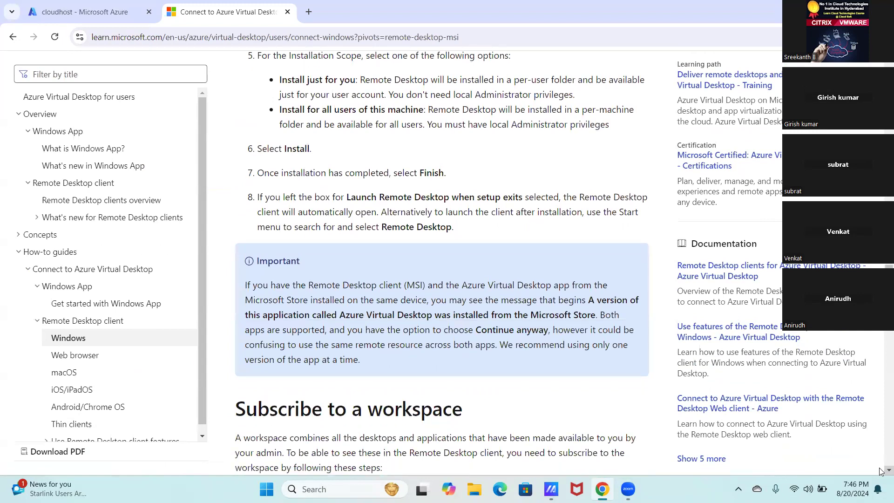
scroll(881, 472, down, 6)
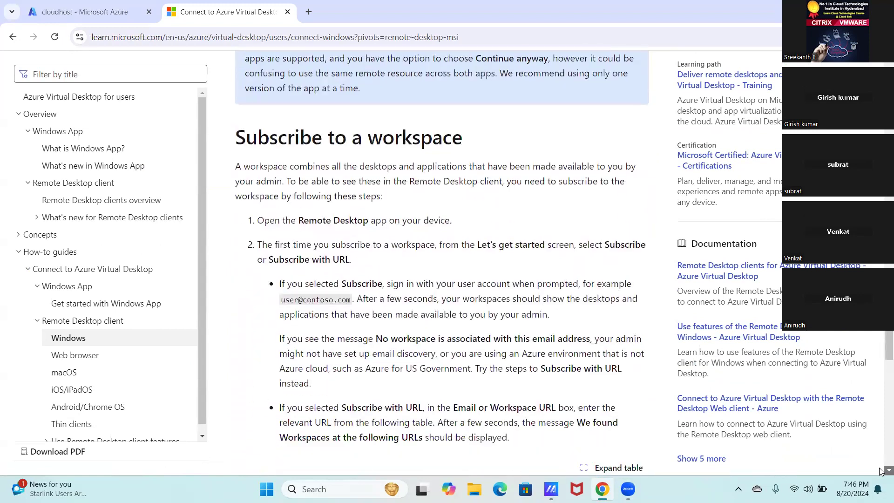
scroll(881, 471, down, 1)
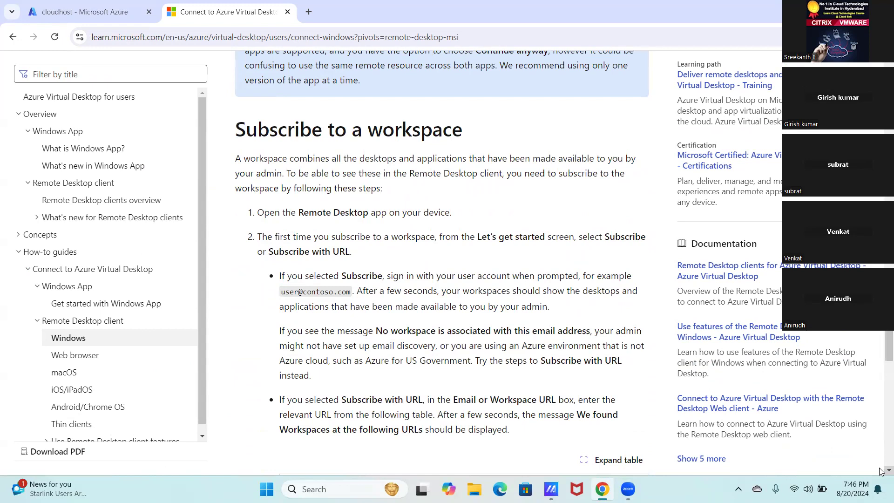
scroll(880, 472, down, 1)
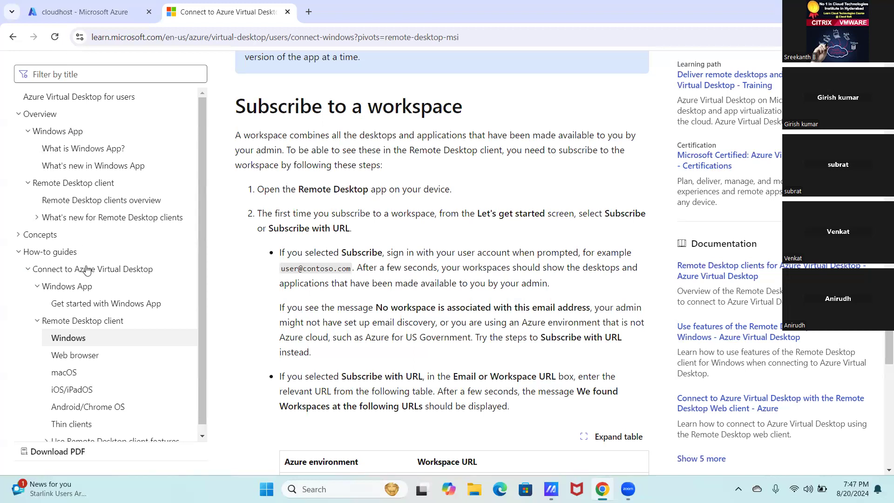
Switch to the Web browser article and bring up options on the Azure cloud workspace URL
click(74, 356)
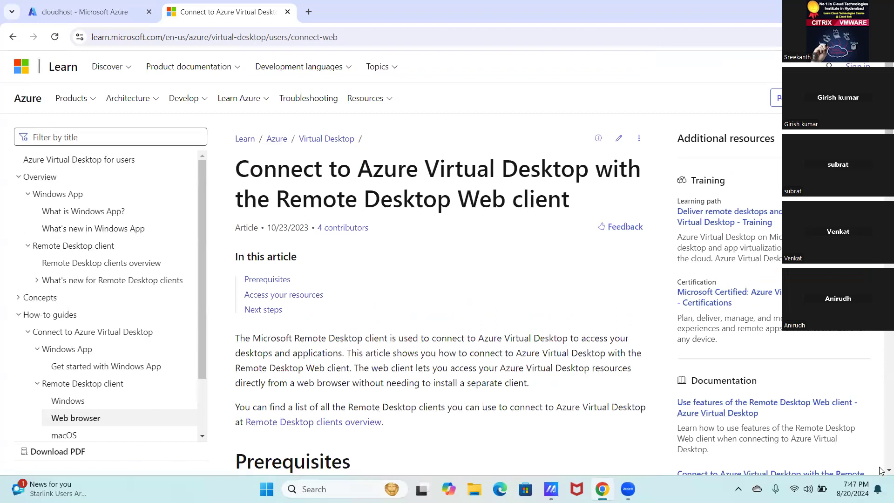
scroll(882, 470, down, 6)
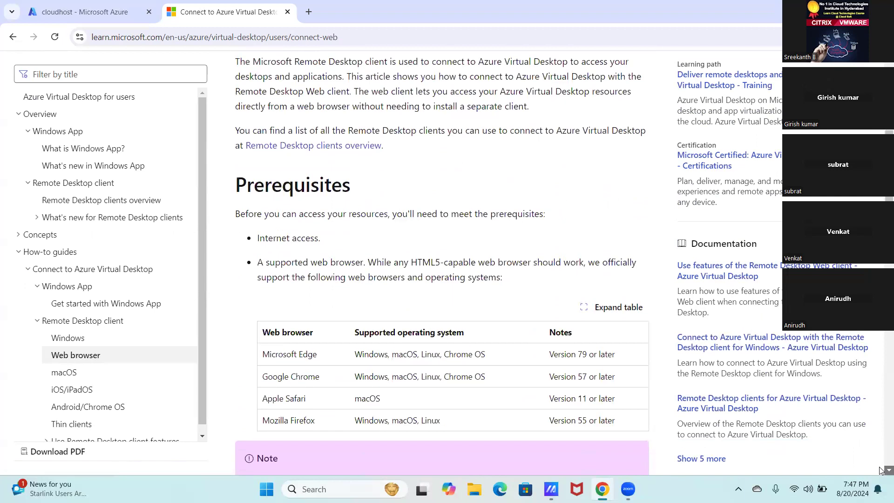
scroll(881, 470, down, 5)
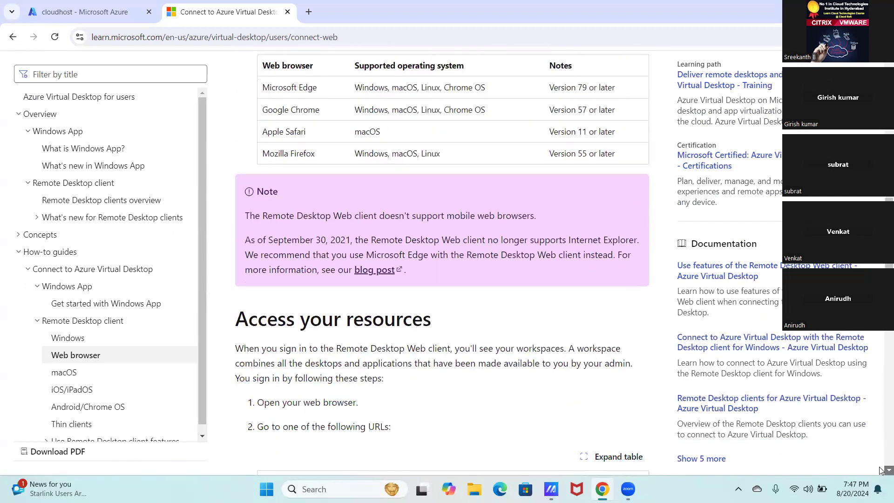
scroll(881, 470, down, 5)
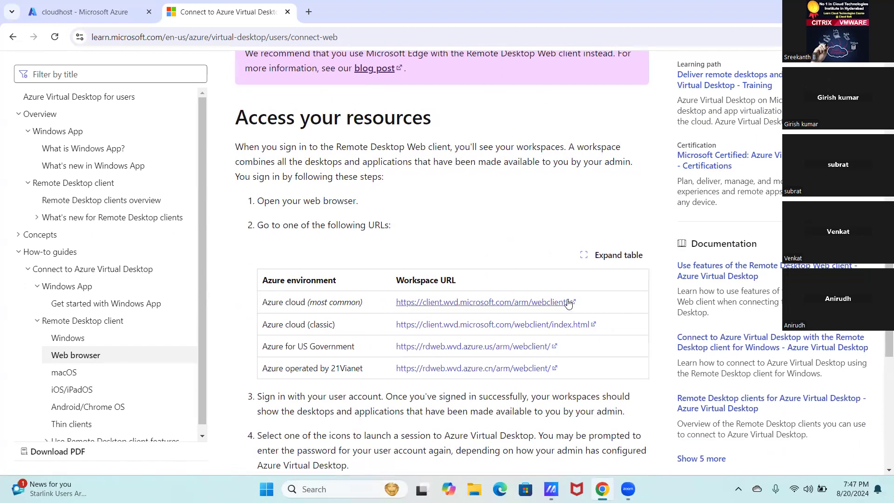
right_click(553, 304)
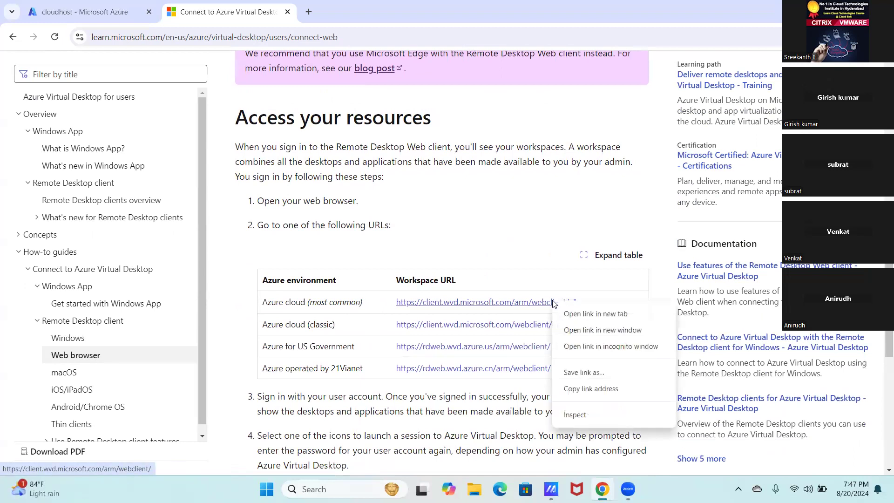
Open the web client URL in a new tab and try the saved personal email, which is rejected
click(577, 314)
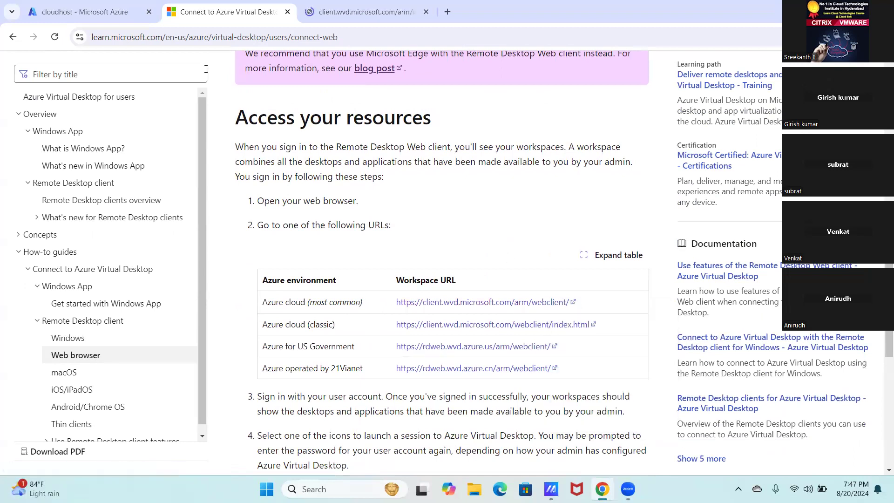
click(329, 16)
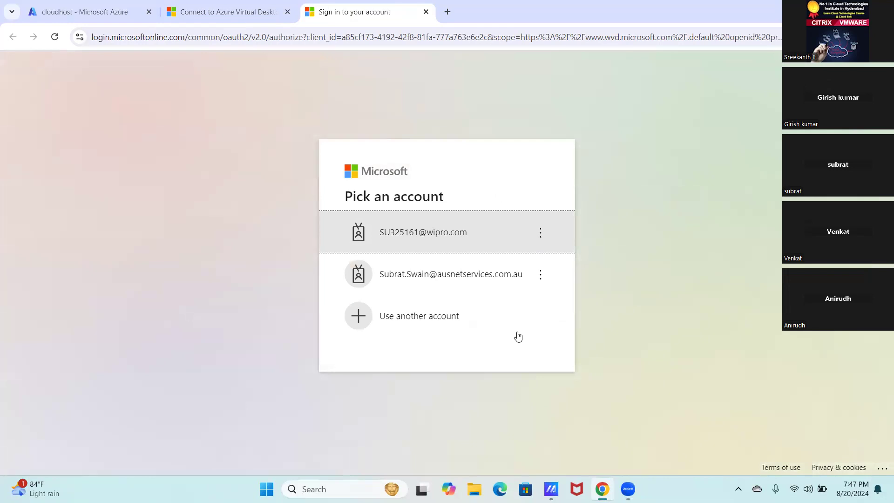
click(469, 319)
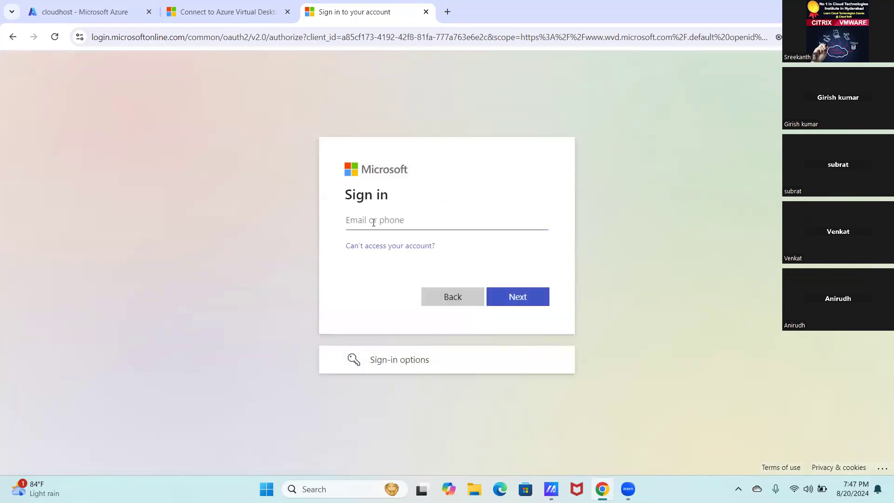
click(372, 221)
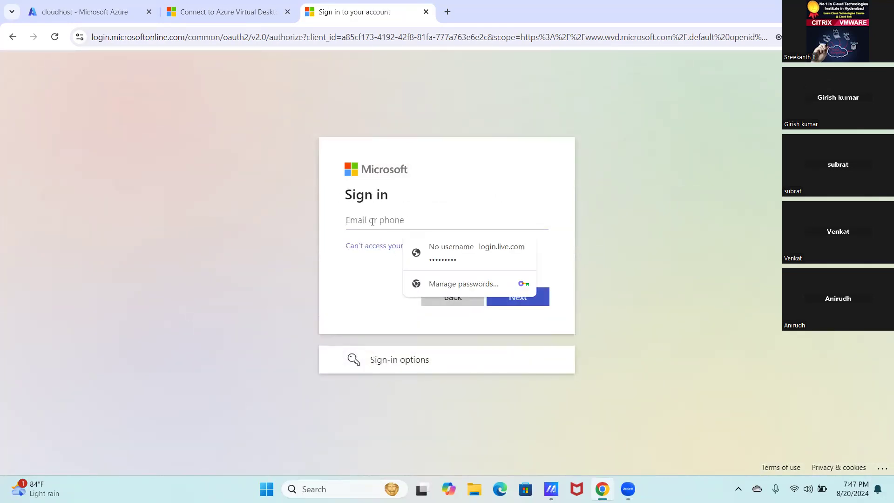
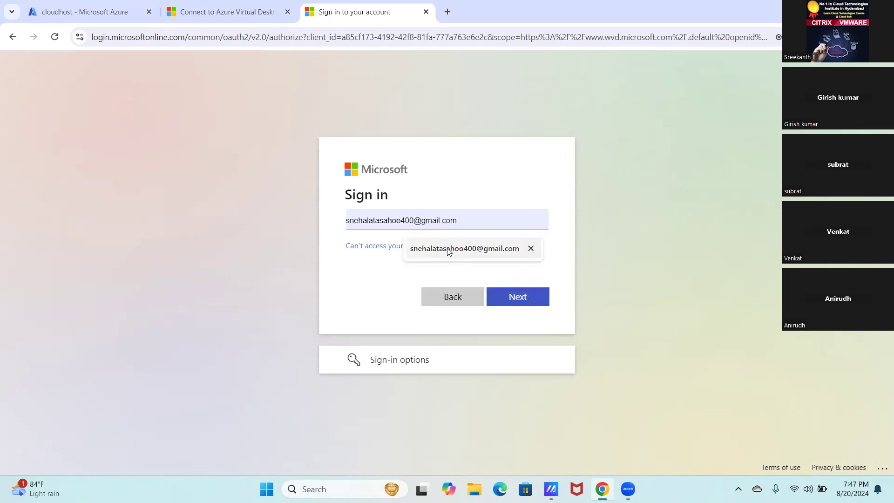
click(449, 249)
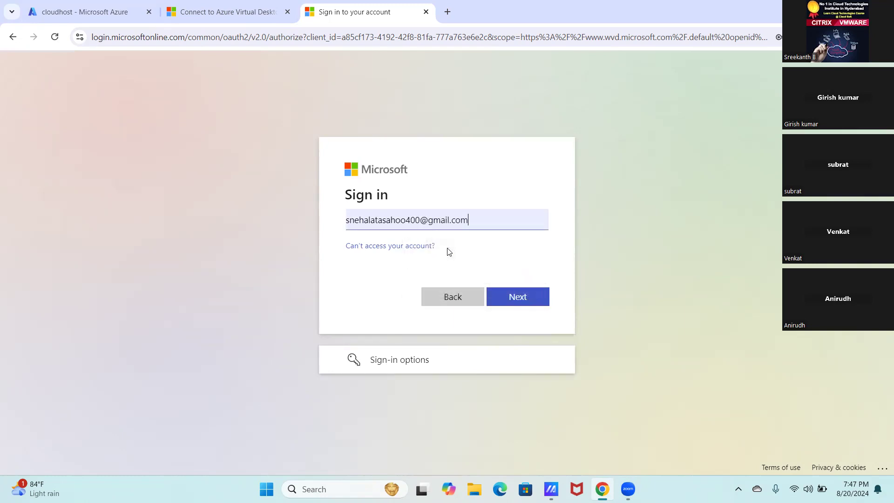
click(510, 297)
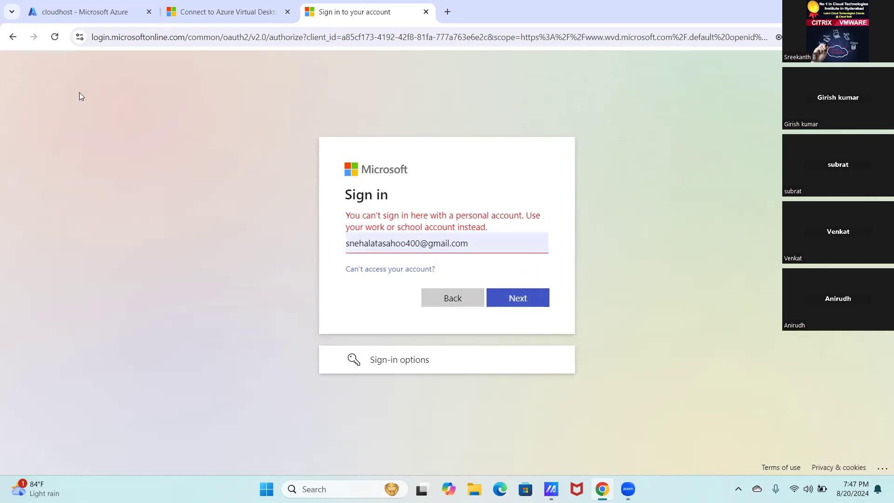
click(85, 16)
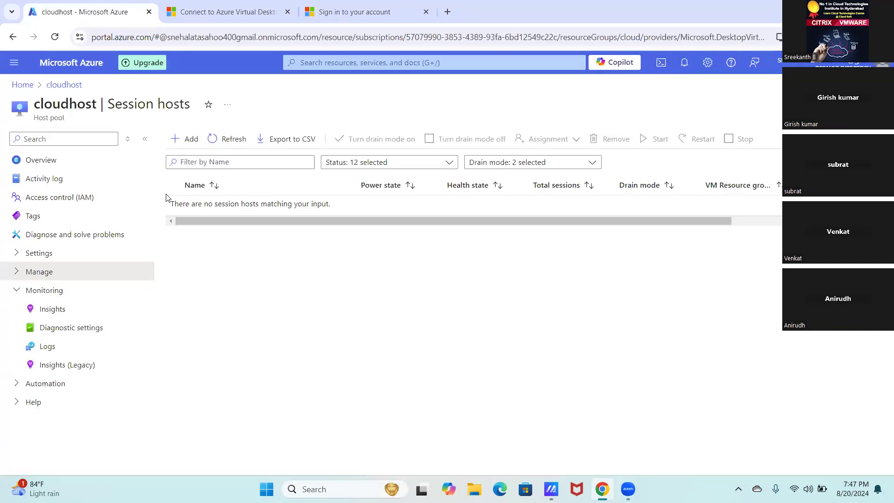
Find the test user under Users and copy its user principal name
click(346, 63)
text(user)
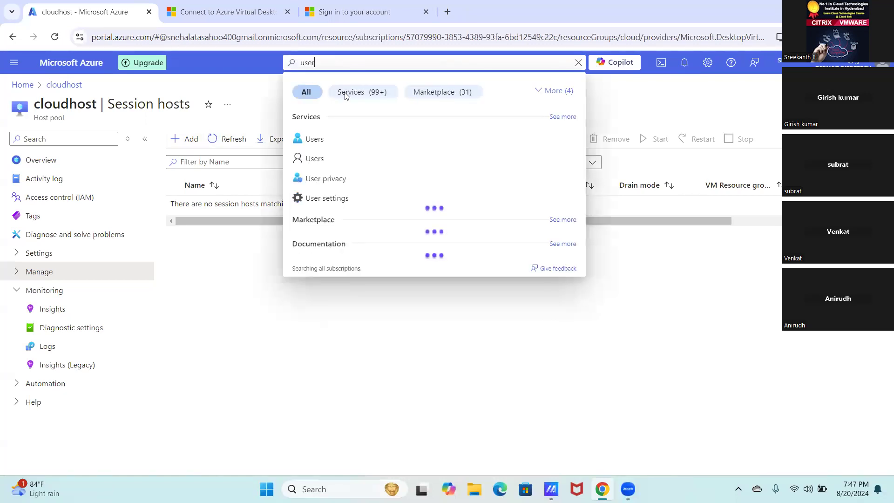
click(324, 140)
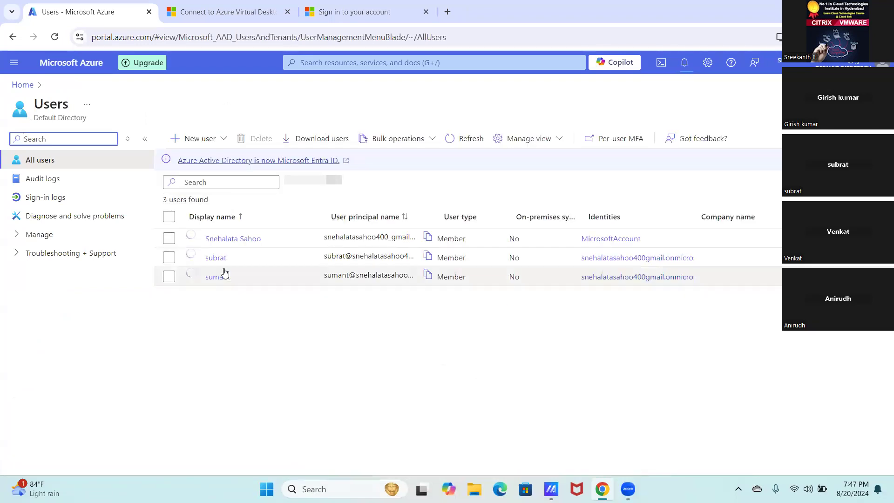
click(214, 263)
click(214, 259)
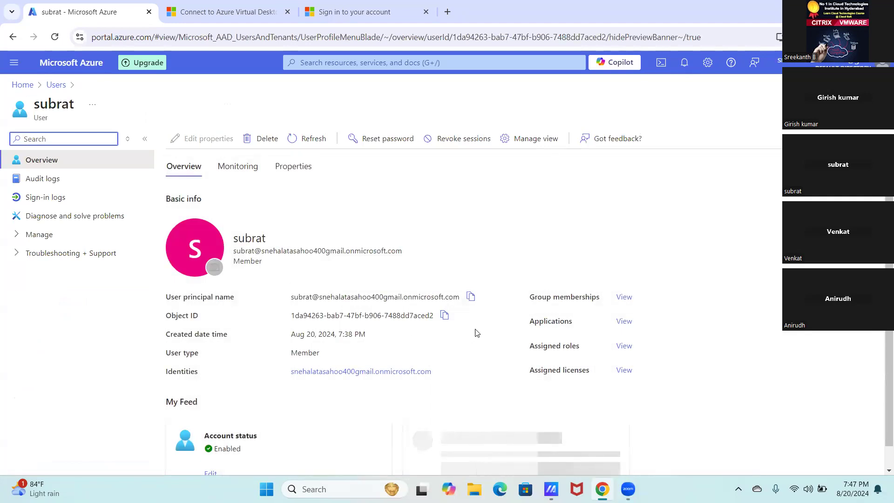
click(471, 298)
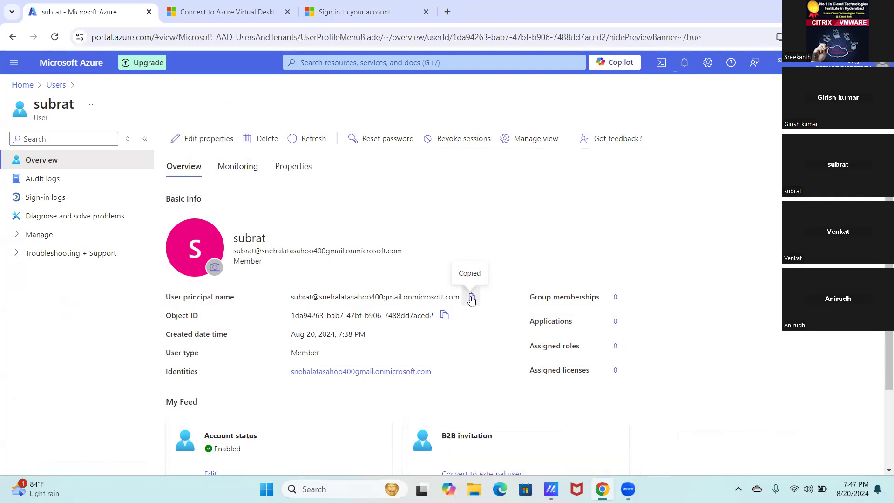
Clear stray text selections, copy the principal name again and return to the sign-in tab
right_click(373, 371)
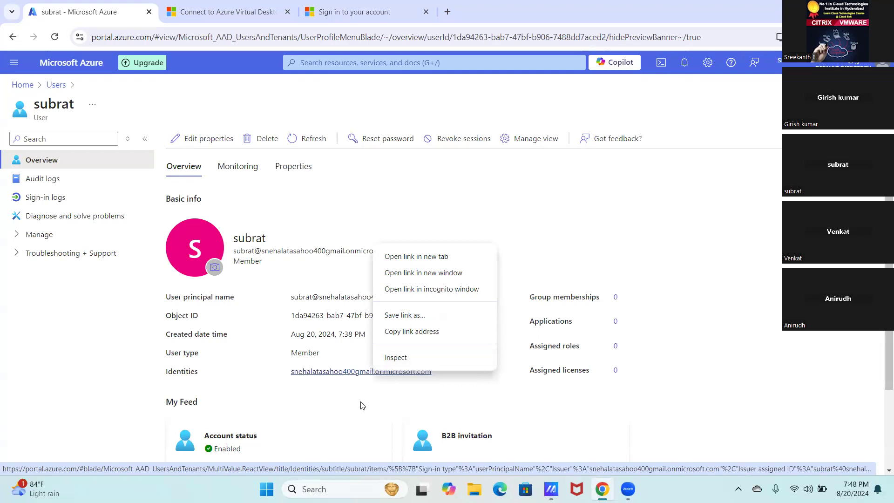
drag(359, 407, 451, 368)
click(448, 371)
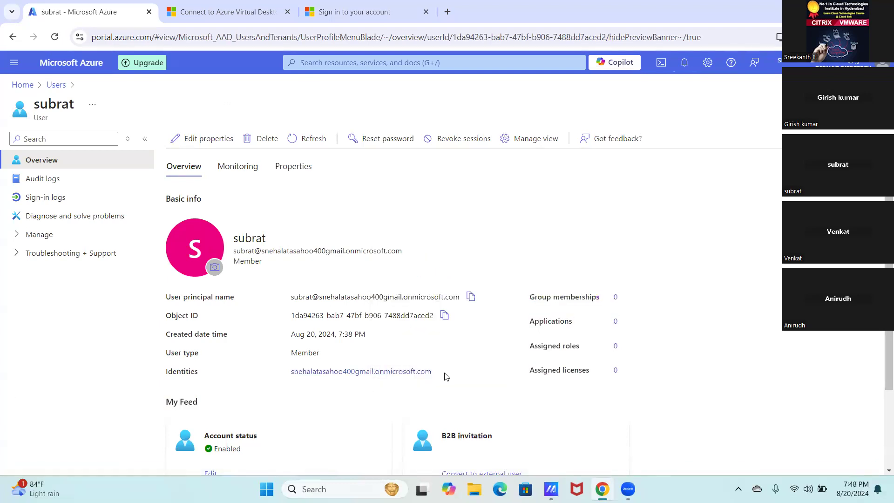
drag(431, 371, 289, 377)
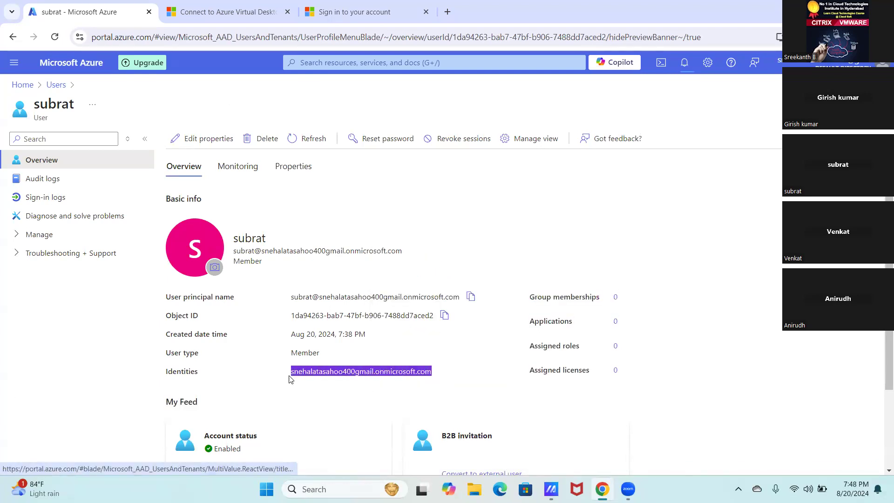
click(326, 371)
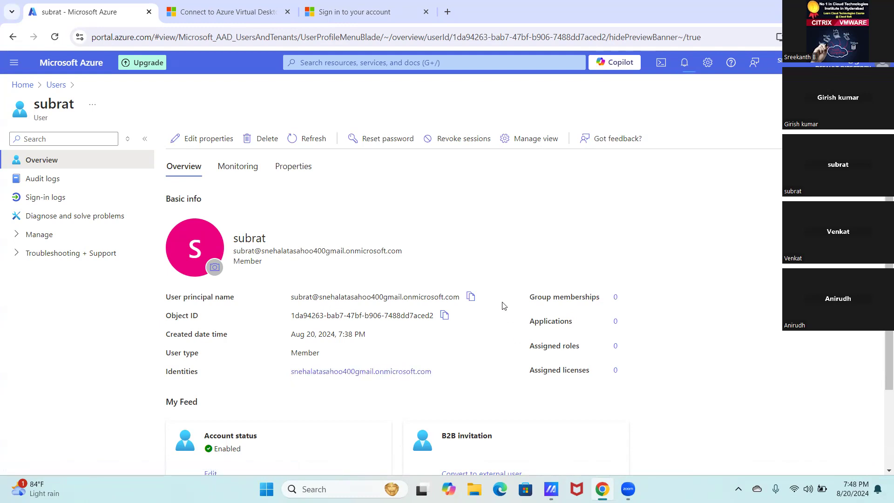
click(471, 298)
click(354, 13)
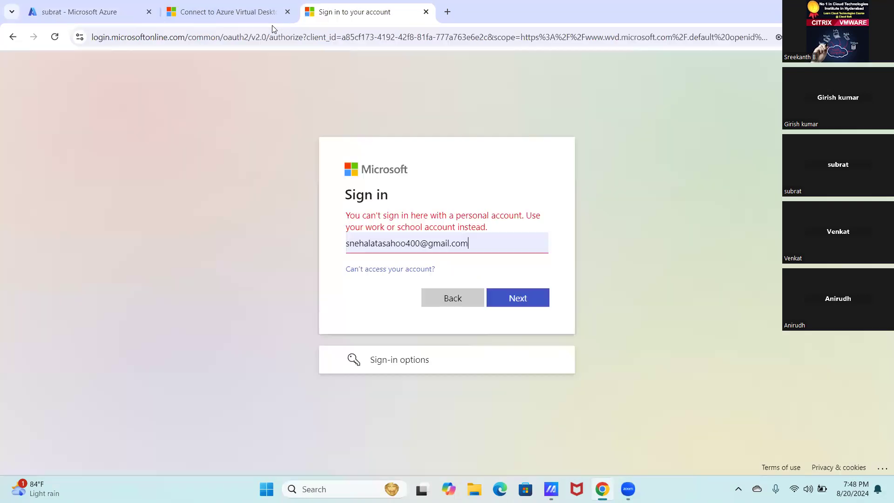
Sign in with the pasted user principal name and the temporary password
click(489, 241)
key(ctrl+a)
key(ctrl+v)
click(521, 298)
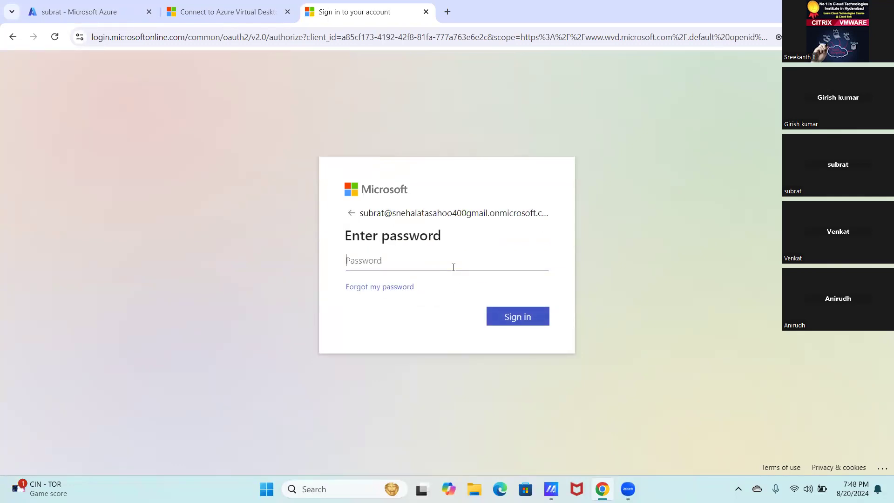
text(•••••••••••)
key(Return)
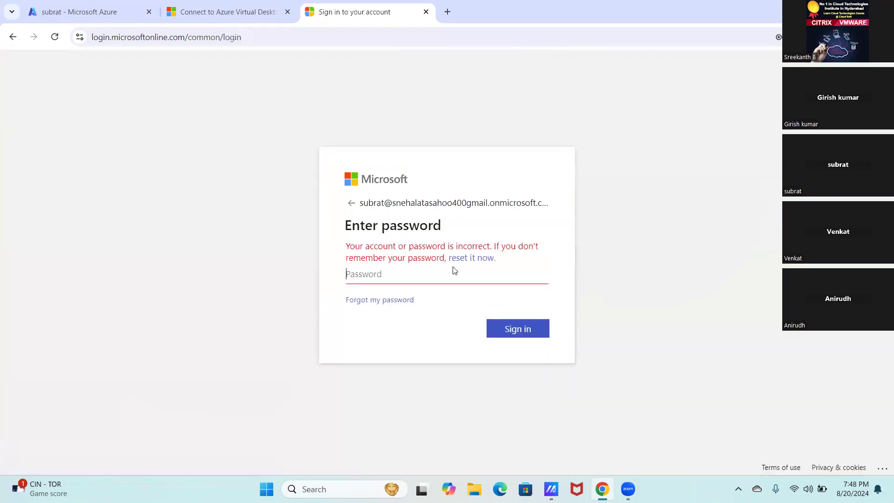
text(•)
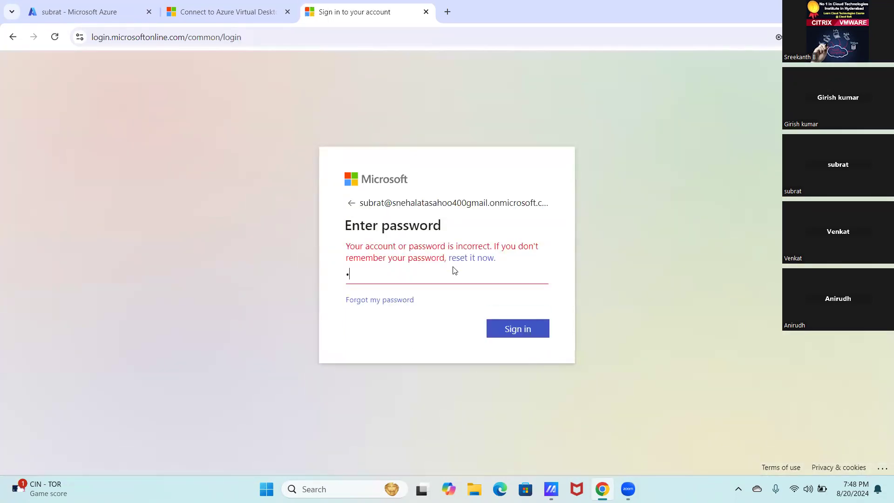
text(•)
key(BackSpace)
key(BackSpace)
text(••••••••••••••)
key(Return)
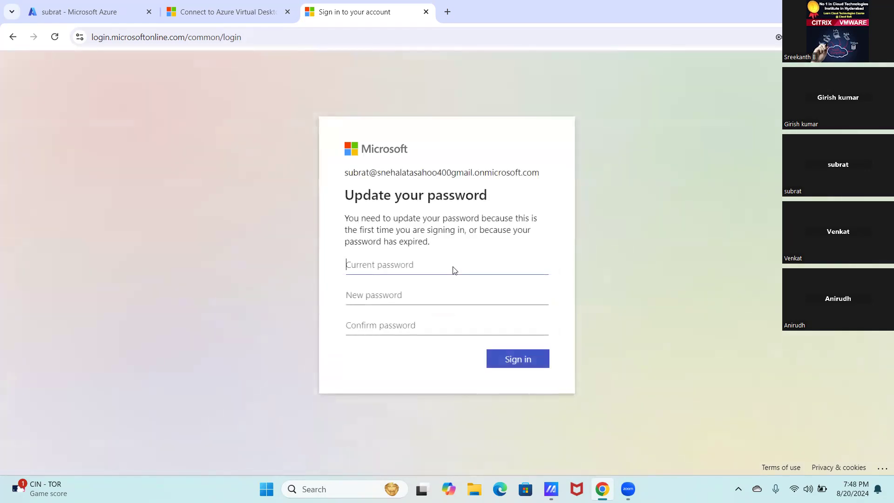
Replace the temporary password with a new confirmed password and sign in
text(••••••••••••••••••••••••••••)
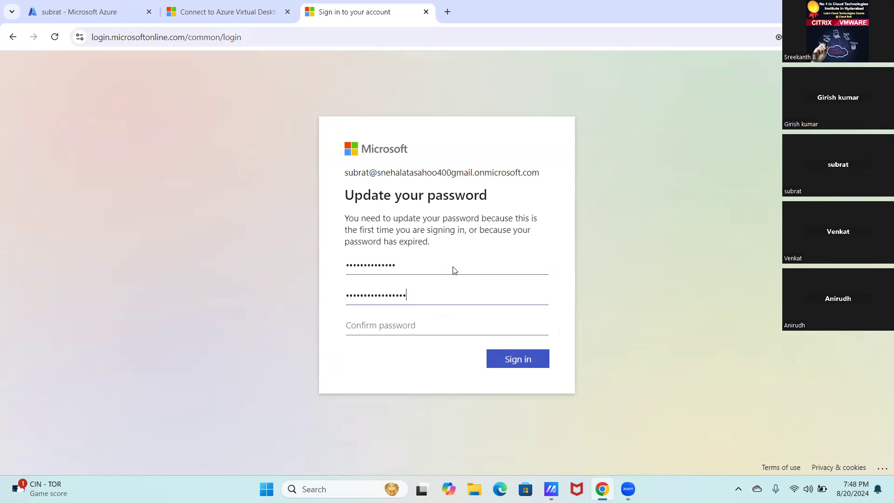
key(Tab)
text(••••••••••••••••)
click(518, 362)
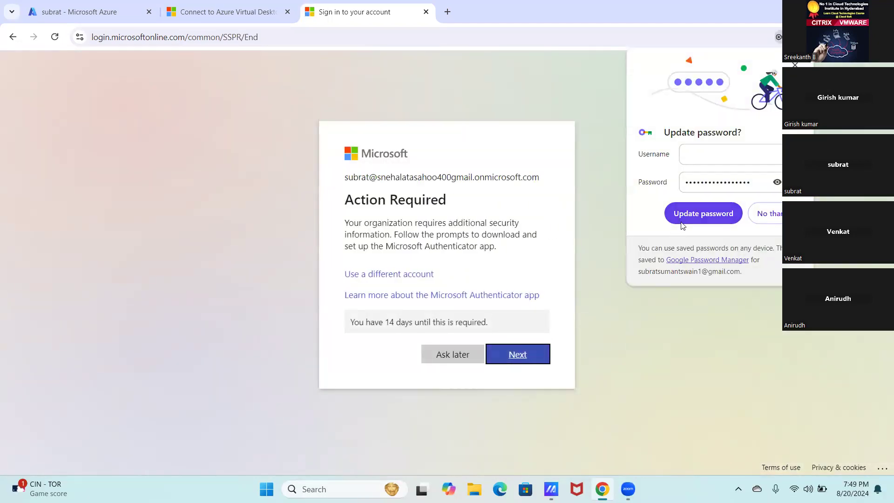
Save the new password in Chrome, defer Authenticator setup, check Azure notifications, then return to the Web Client
click(681, 222)
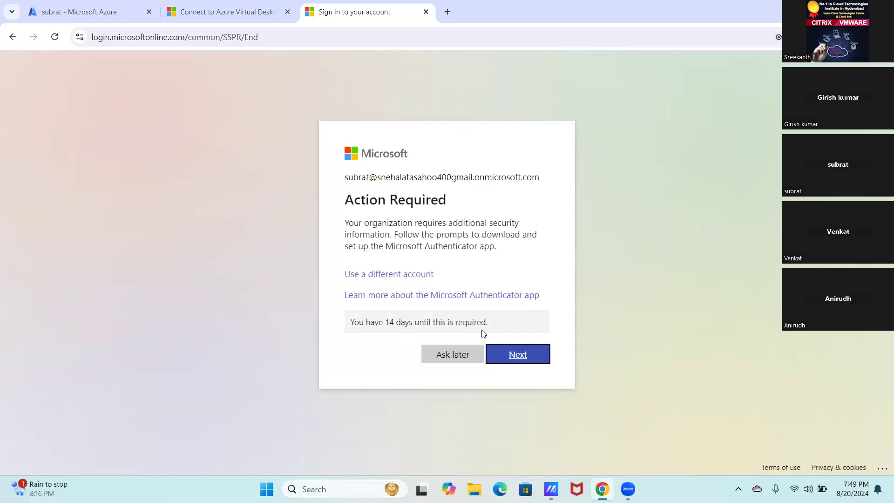
click(464, 355)
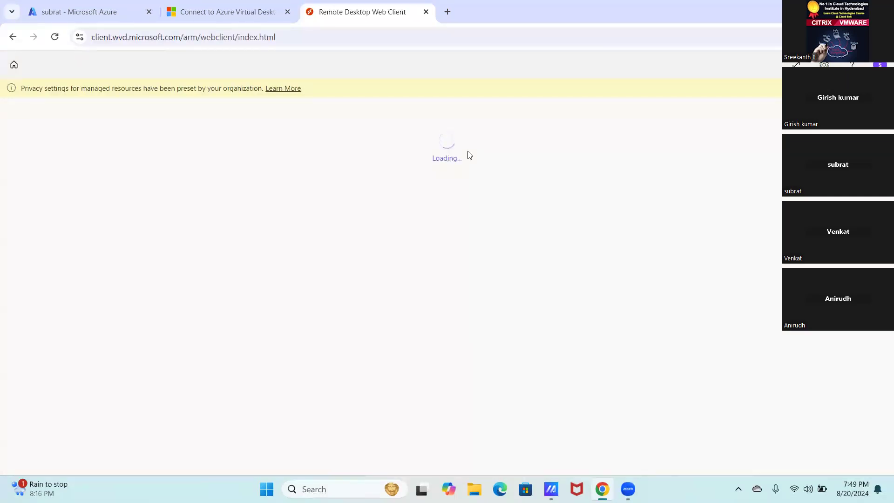
click(106, 10)
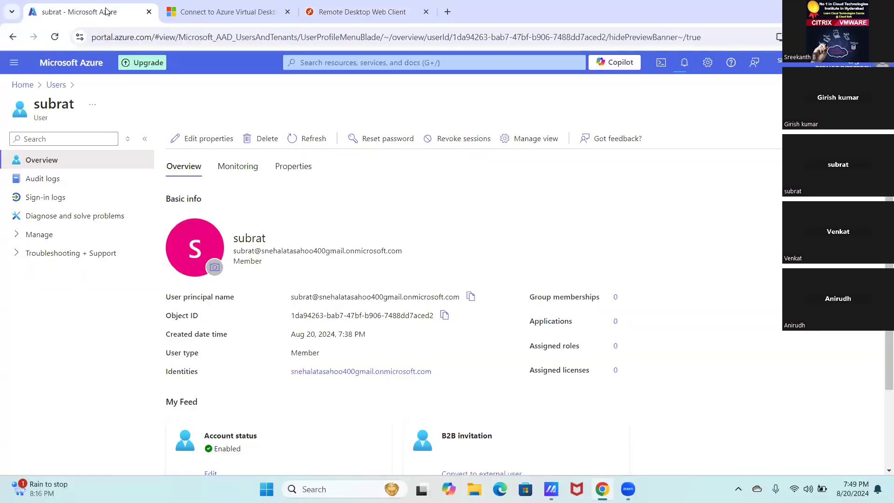
click(683, 65)
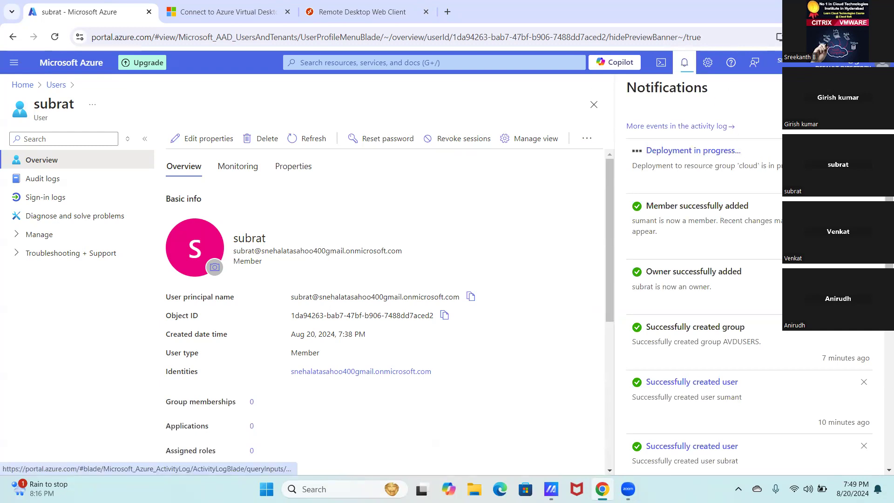
click(356, 19)
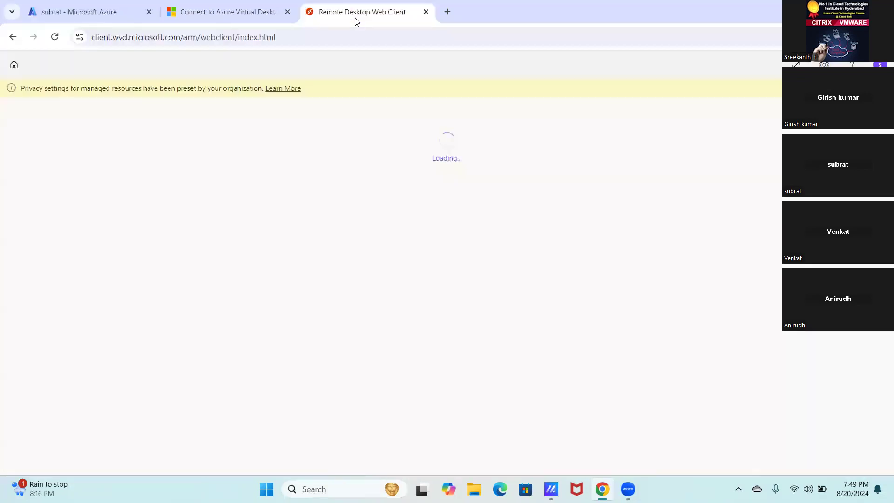
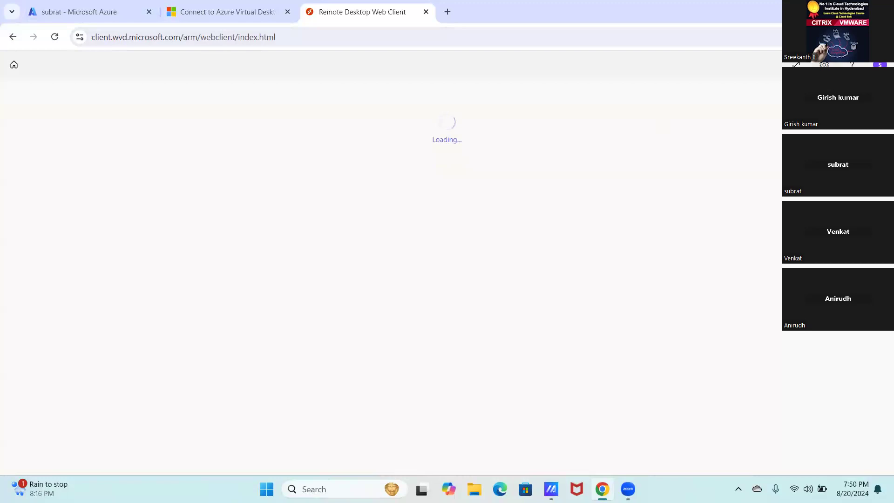
Glance at the still-loading web client's Settings and account card, then return to the Azure portal tab
click(824, 64)
click(582, 141)
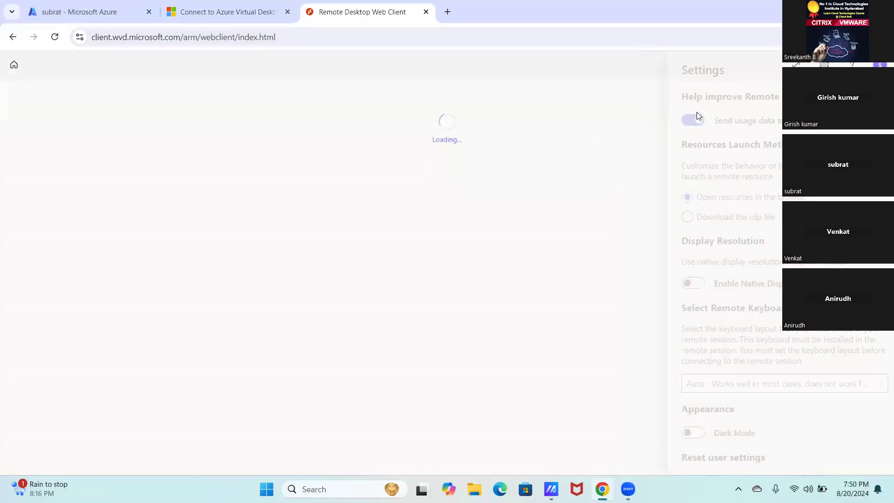
click(880, 65)
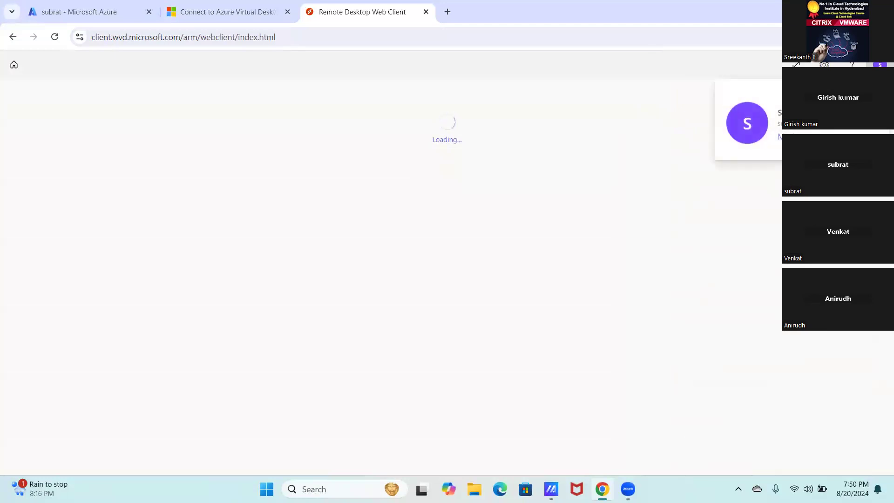
click(599, 113)
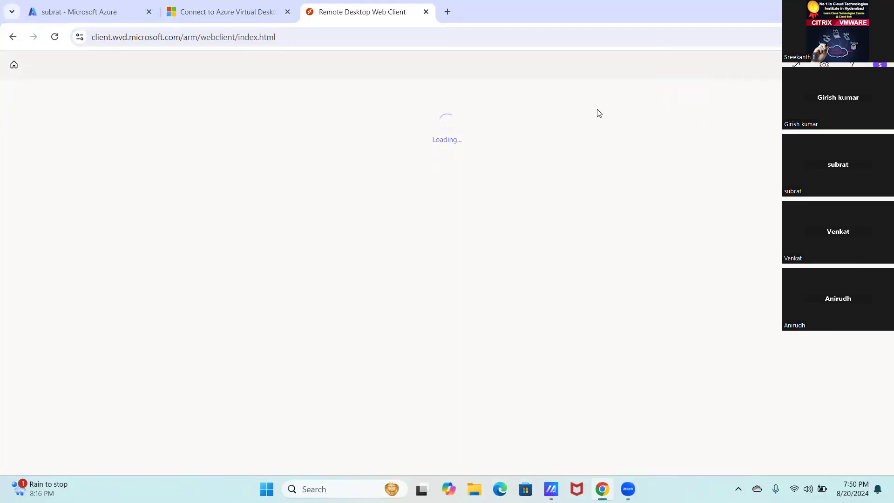
click(128, 12)
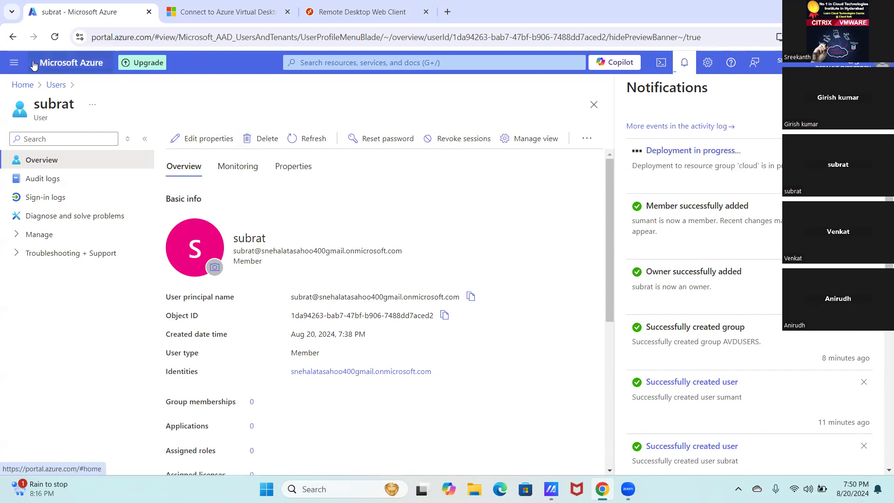
Open cloudhost's session hosts from Home, finding CLOUDAVD1-0 and CLOUDAVD1-1 Running but Unavailable
click(21, 84)
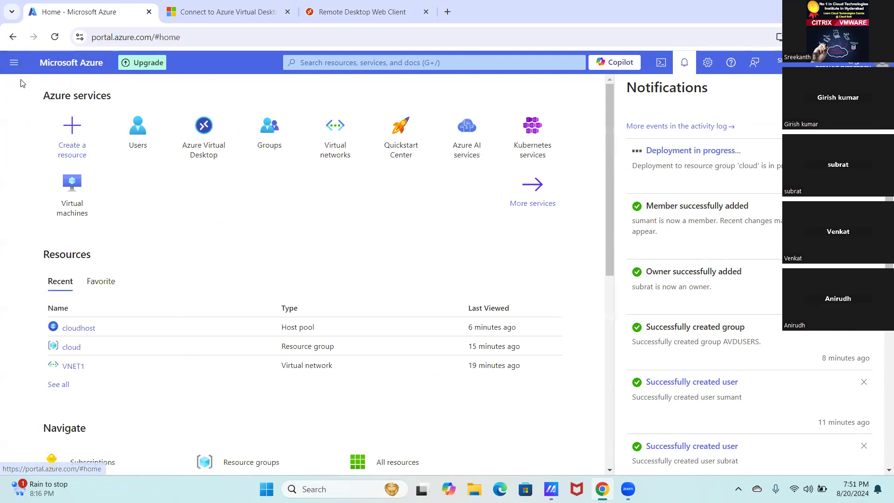
click(207, 149)
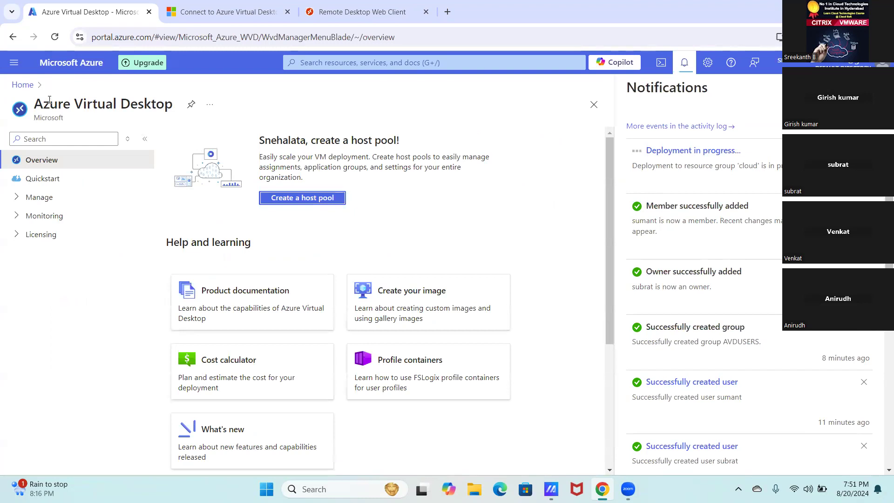
click(18, 85)
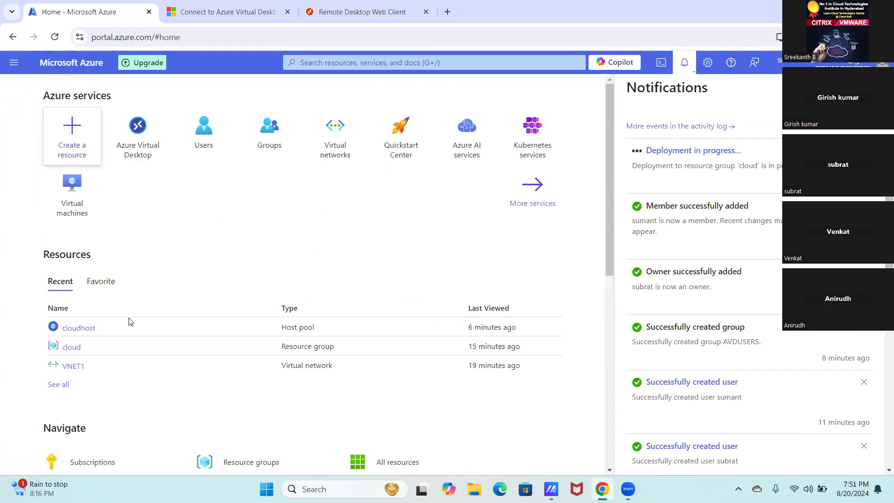
click(83, 329)
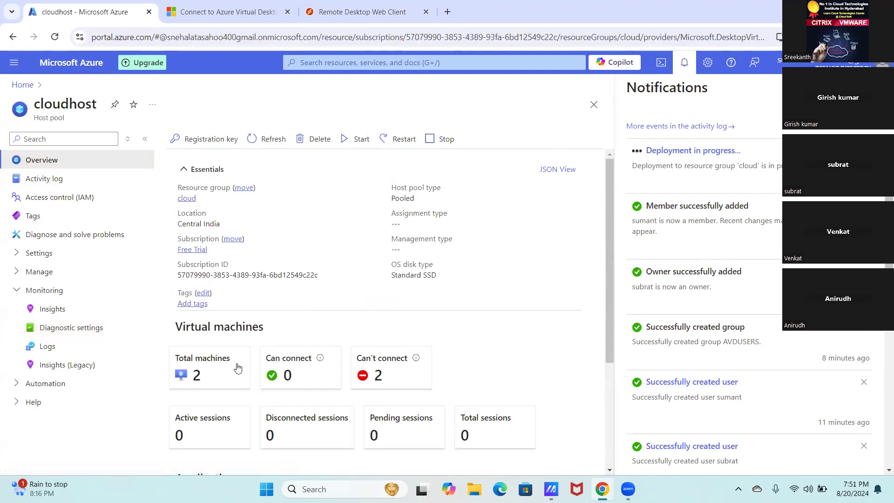
click(213, 373)
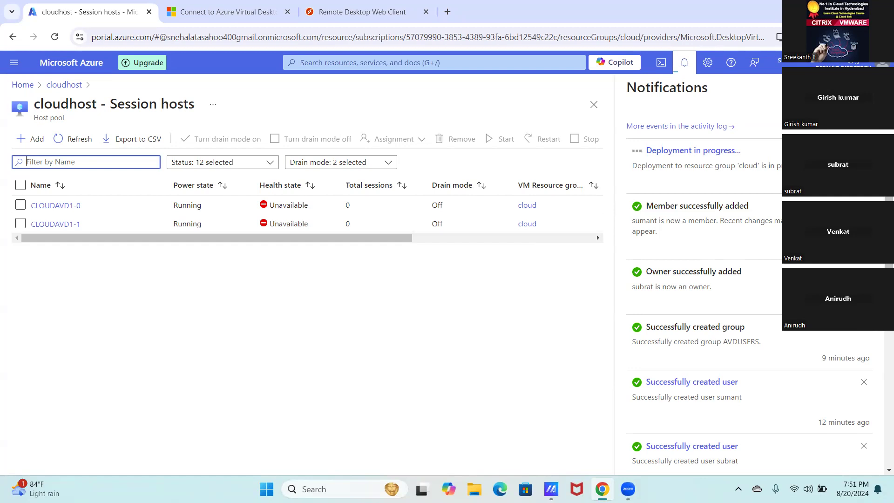
click(874, 87)
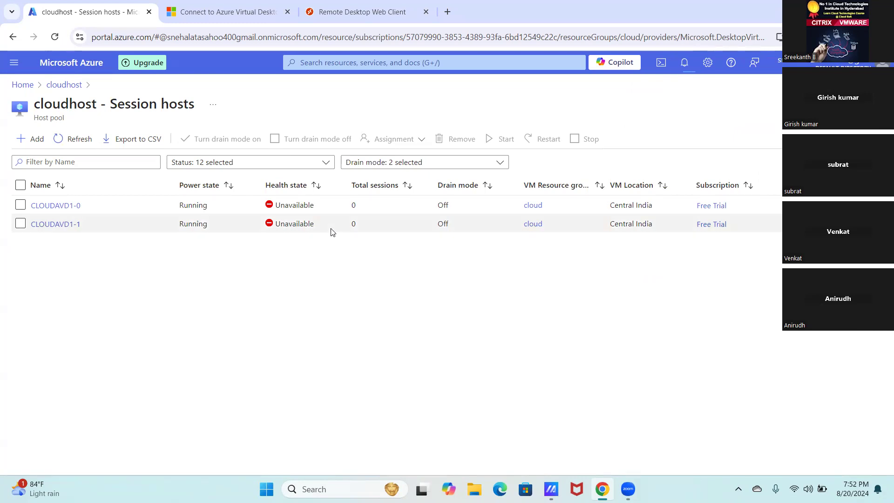
Inspect the Drain mode and Status filter options on the session hosts list
click(447, 168)
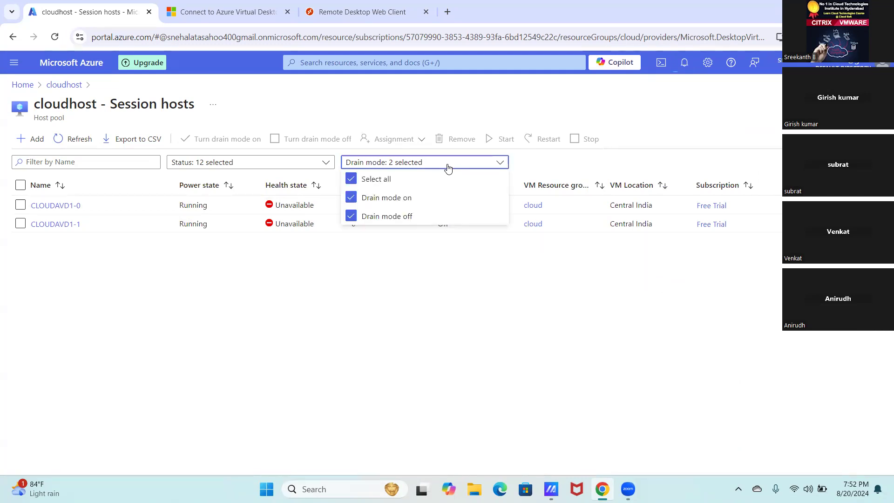
click(448, 167)
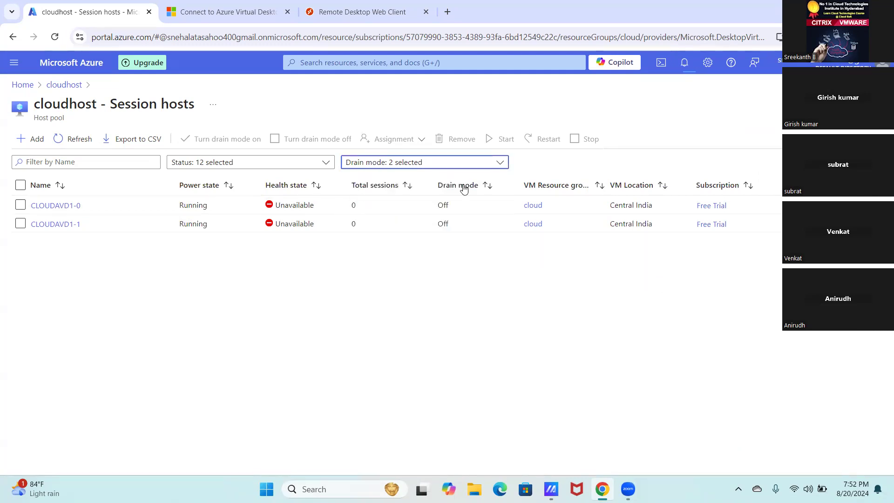
click(321, 165)
click(321, 166)
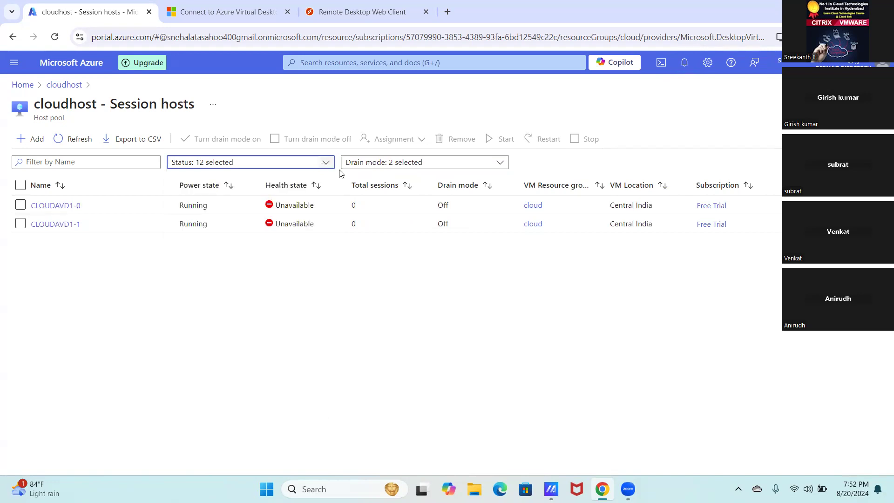
Tick CLOUDAVD1-0, review the drain mode filter and its row actions, then check notifications
click(22, 207)
click(20, 205)
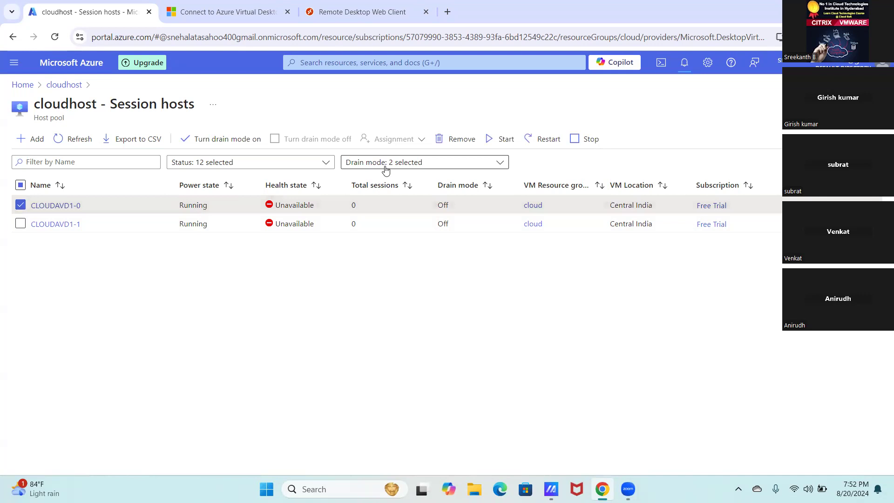
click(402, 168)
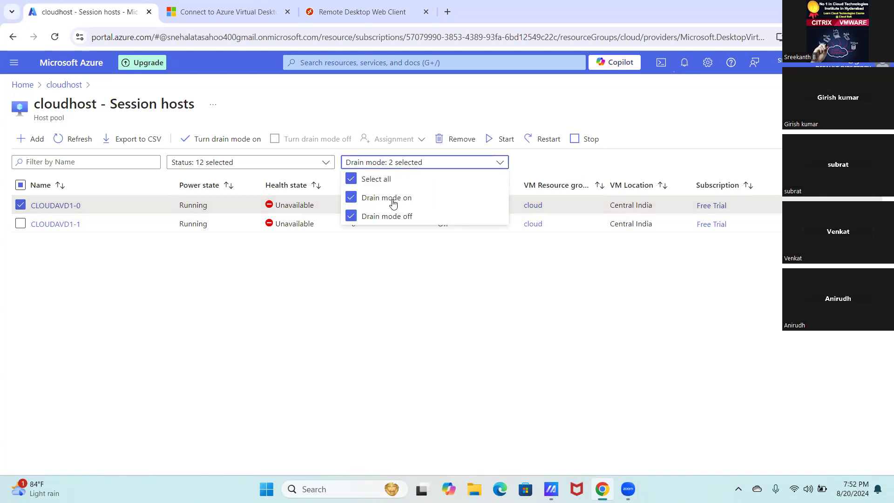
click(386, 261)
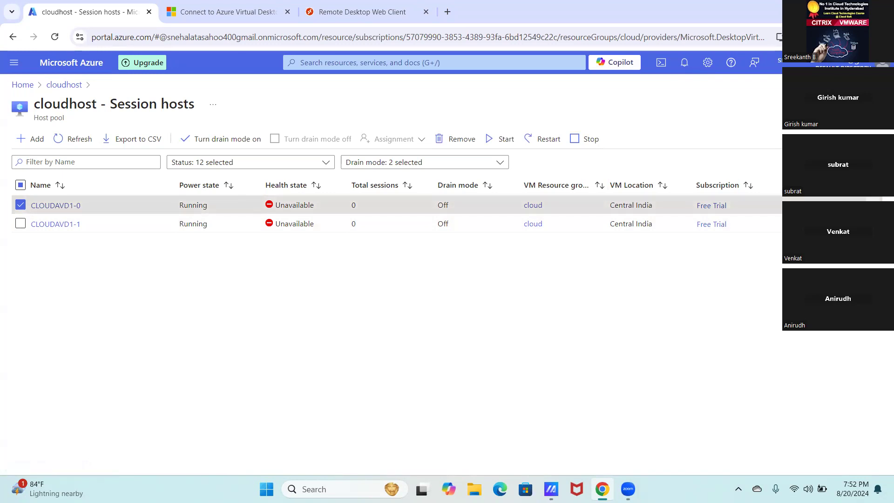
click(872, 204)
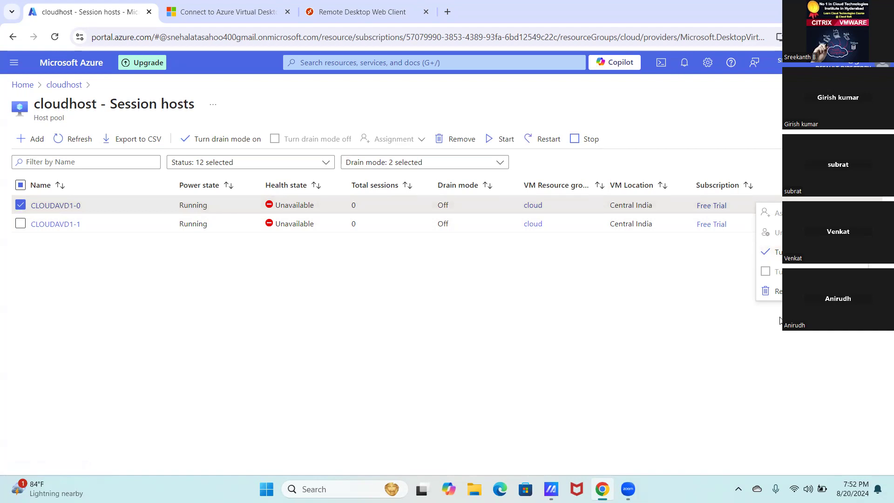
click(522, 287)
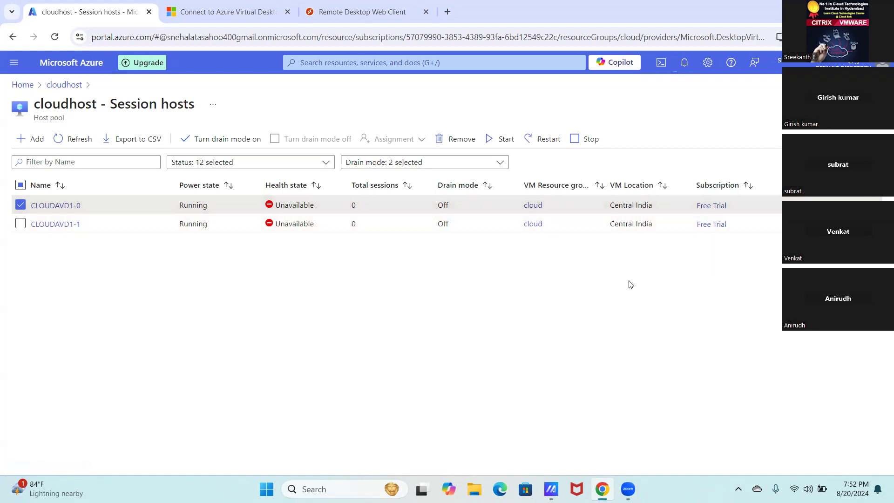
click(684, 64)
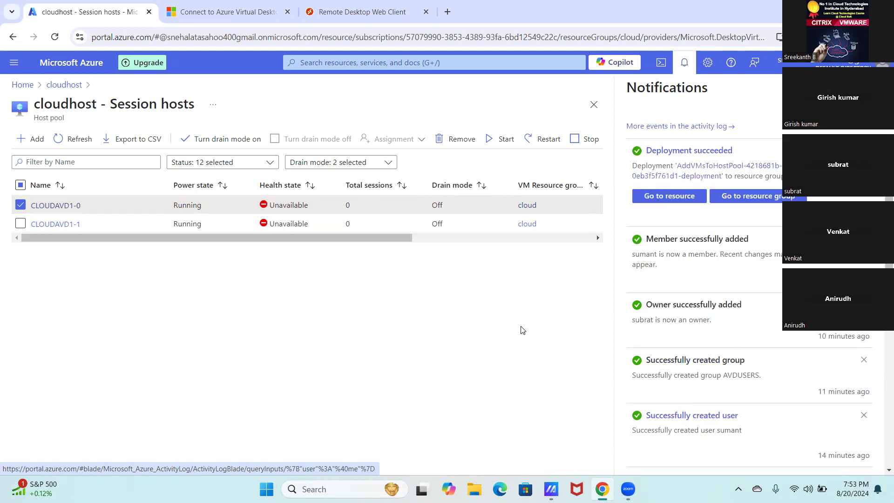
Go to the host pool from the succeeded deployment notification and view its session hosts
click(669, 196)
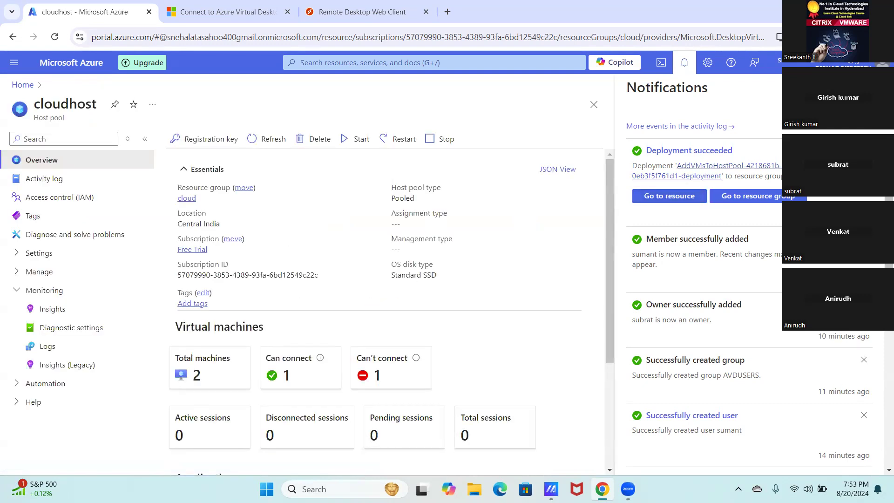
click(872, 87)
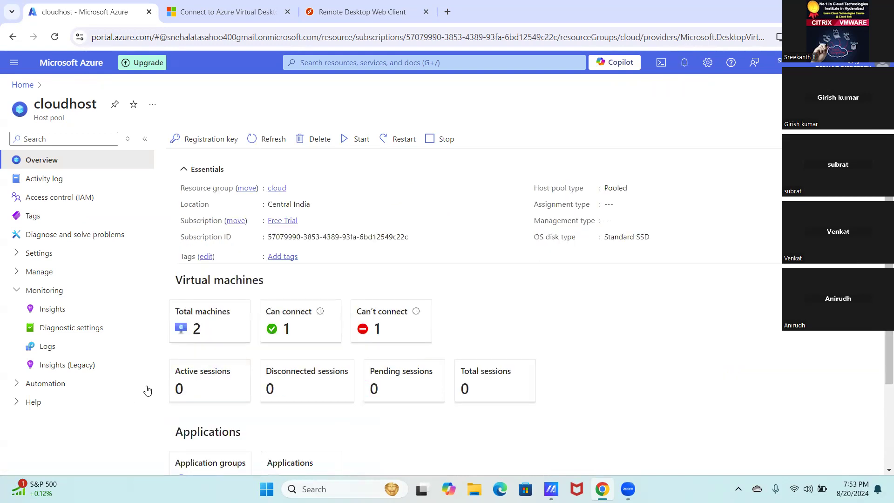
click(223, 317)
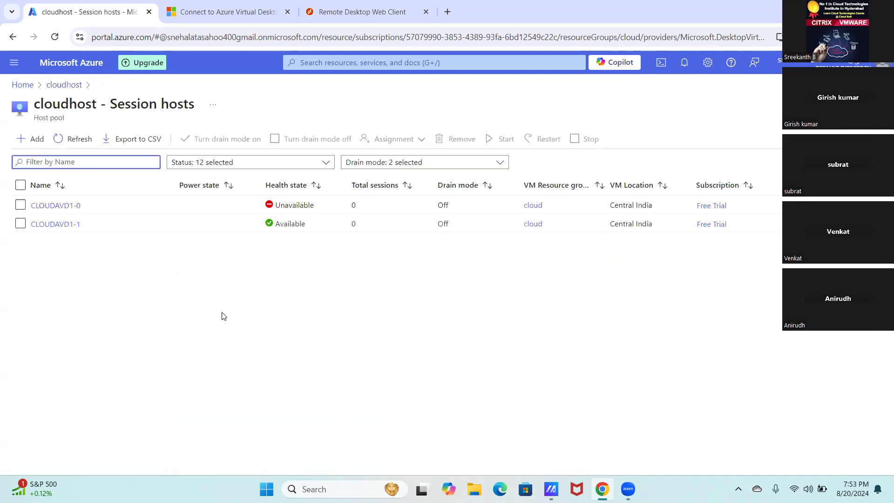
click(20, 225)
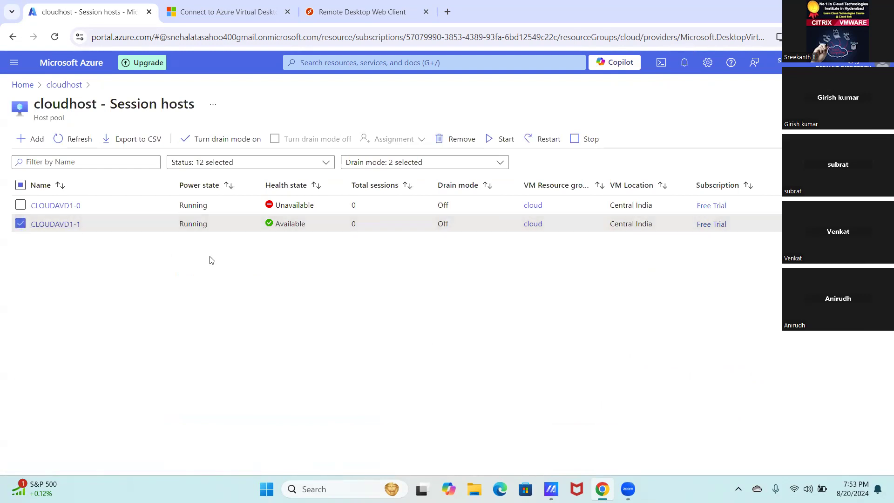
click(20, 225)
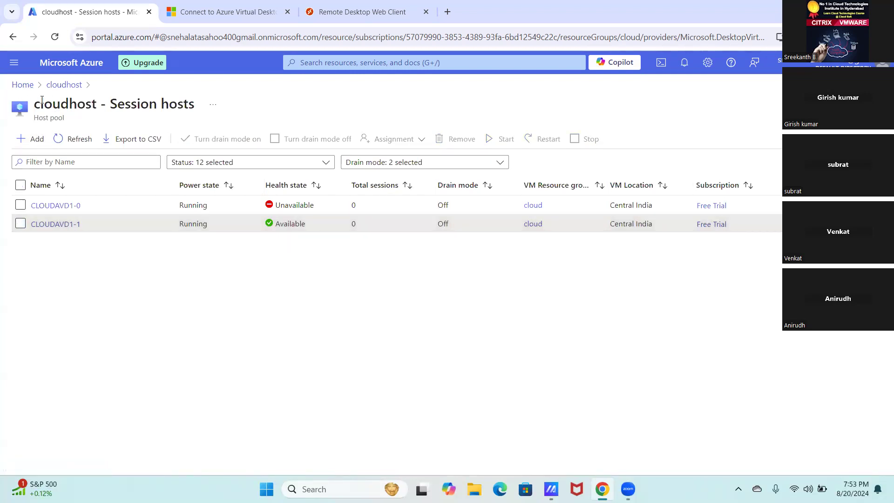
Reopen cloudhost from Home and show its session hosts under Manage, both now Available
click(22, 85)
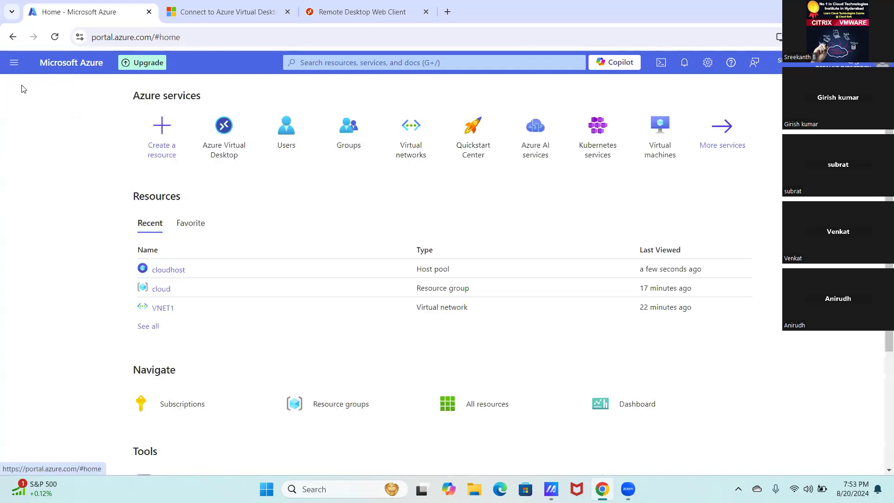
click(169, 272)
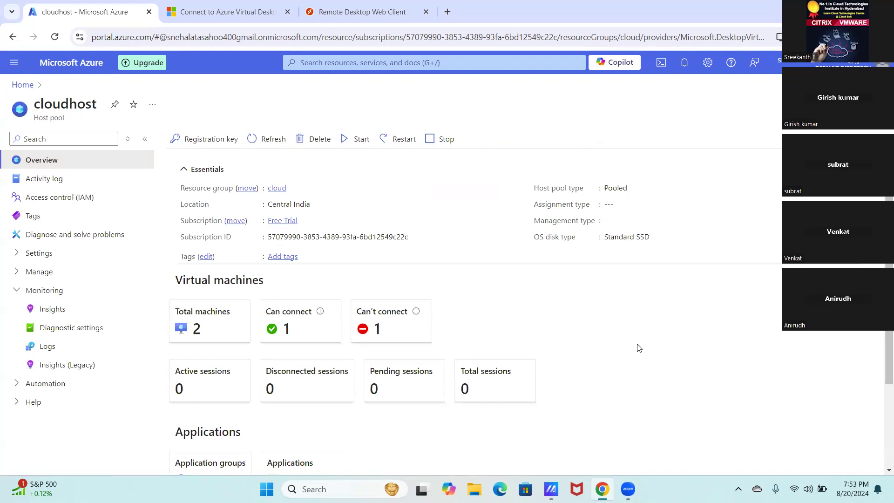
click(20, 290)
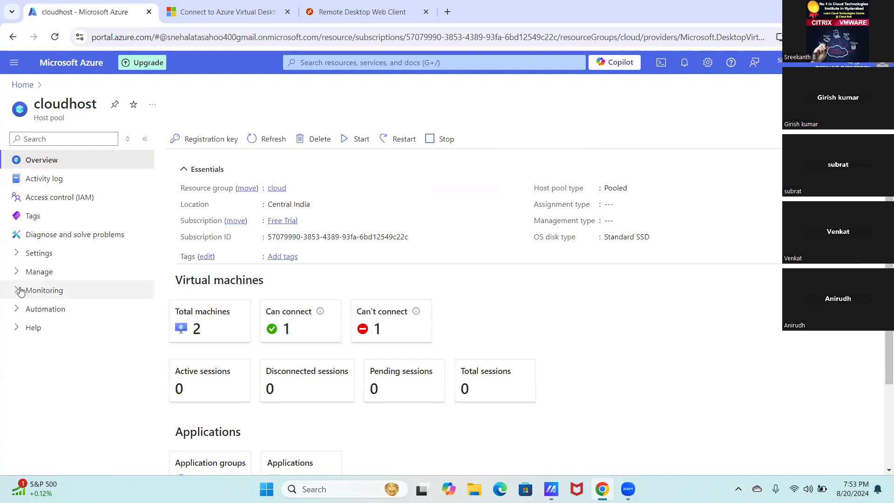
click(15, 274)
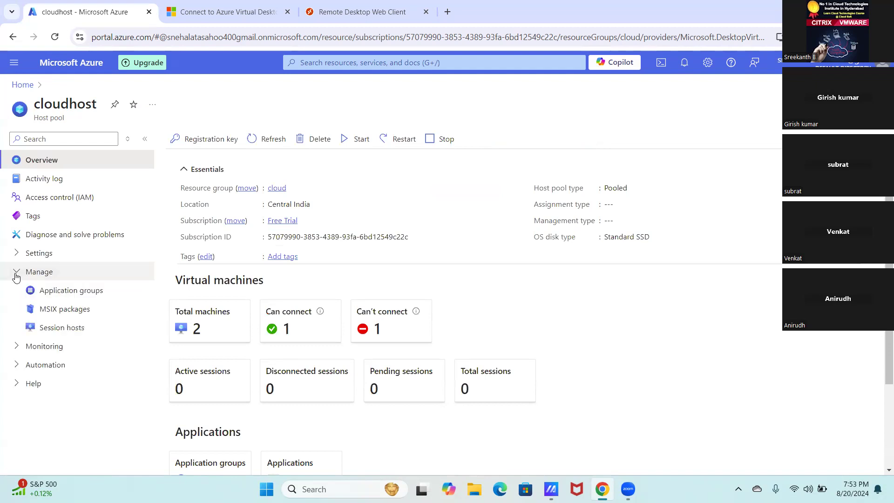
click(47, 328)
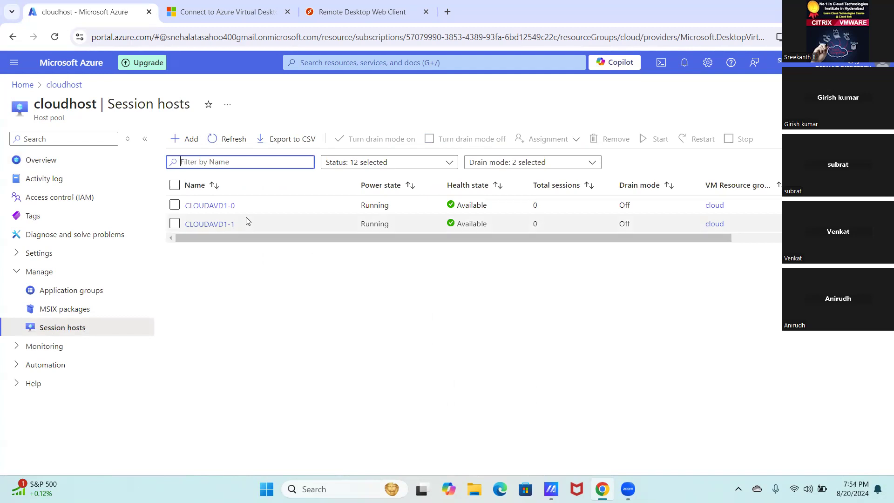
Start the CLOUDAVD1-1 session host and confirm
click(175, 185)
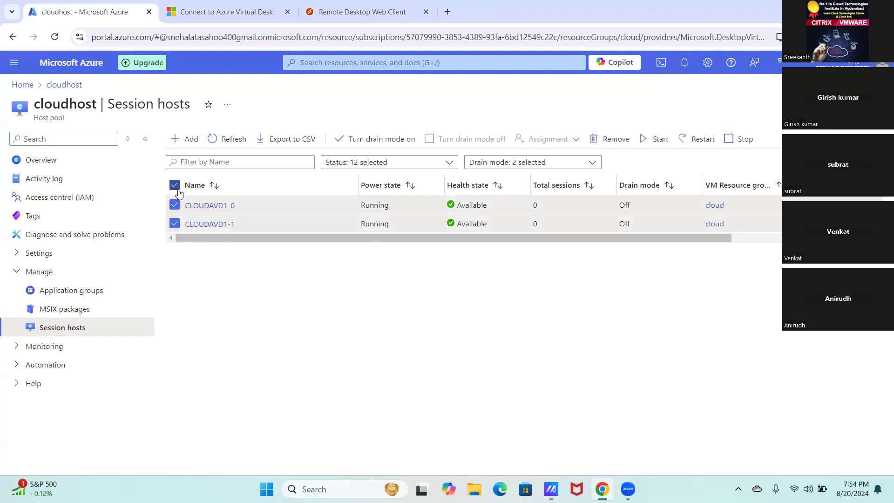
click(176, 187)
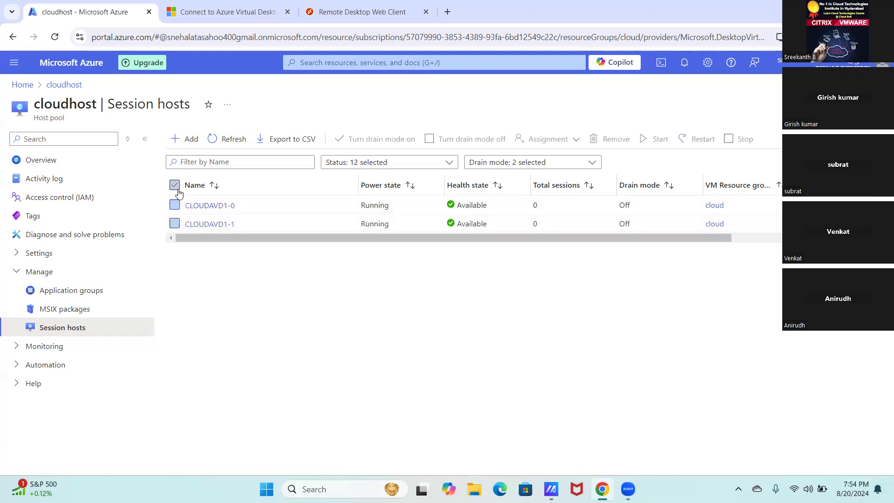
click(174, 223)
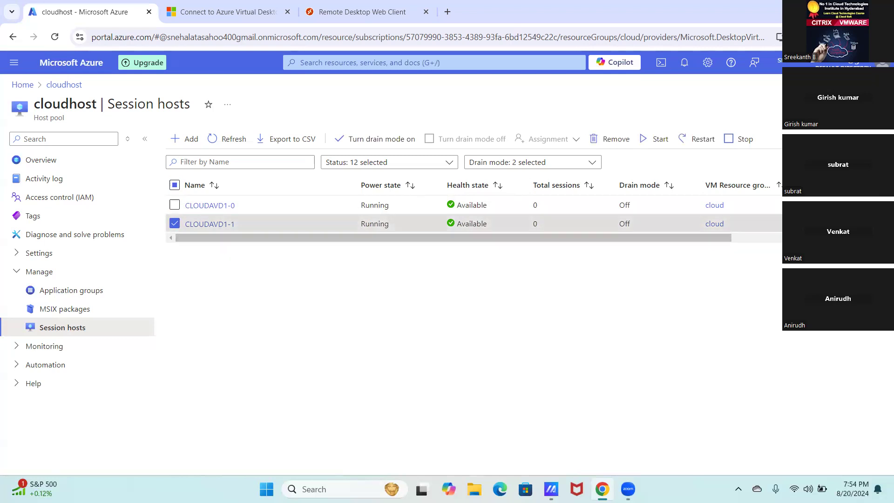
click(654, 139)
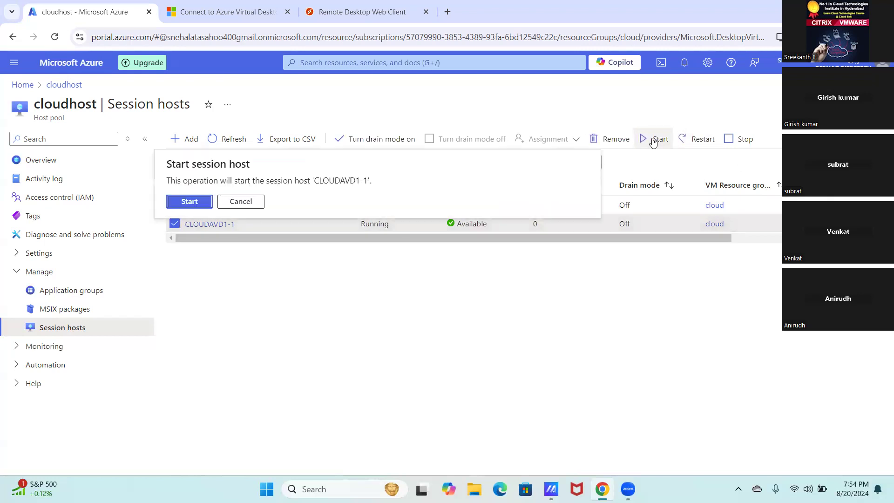
click(196, 204)
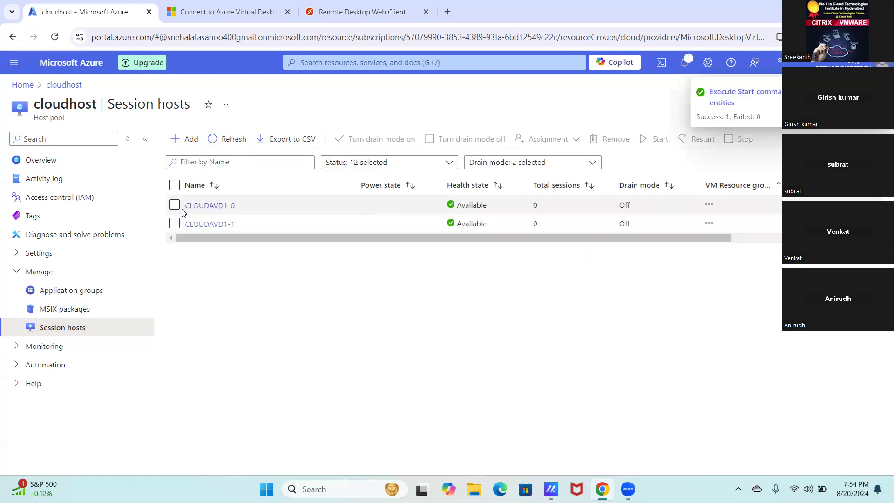
Start CLOUDAVD1-0 as well, then view the host pool's Application groups
click(175, 206)
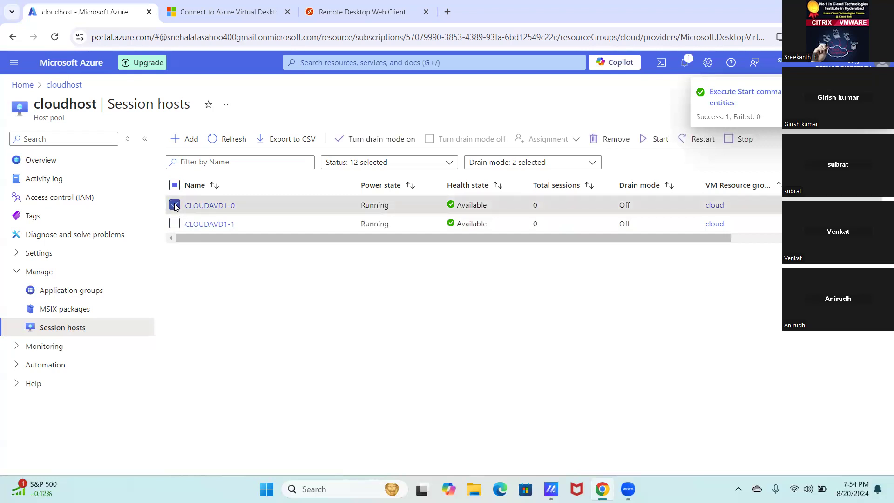
click(659, 140)
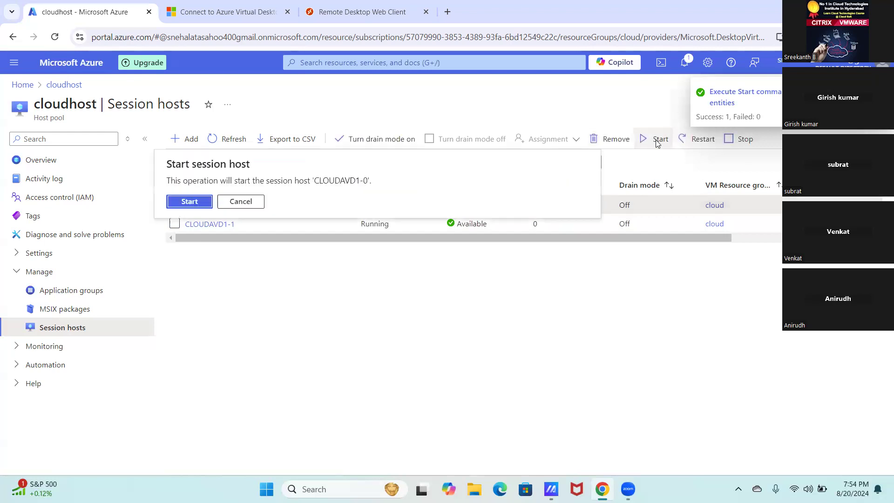
click(188, 202)
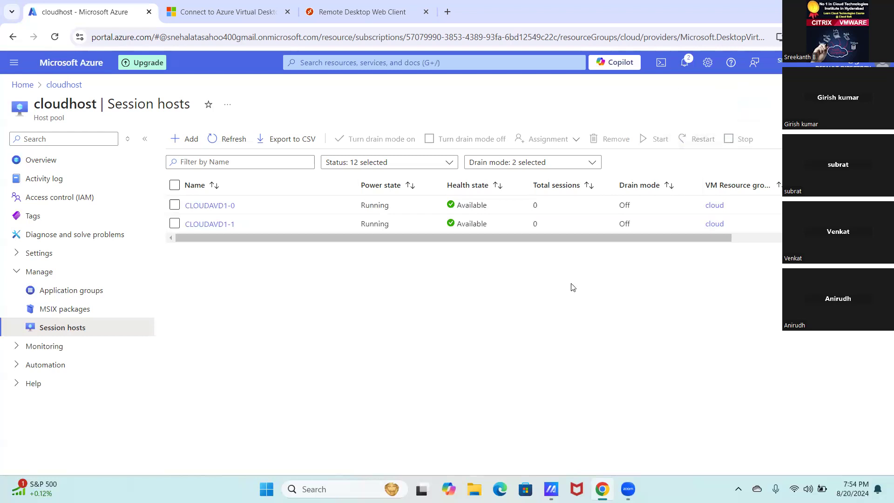
click(175, 224)
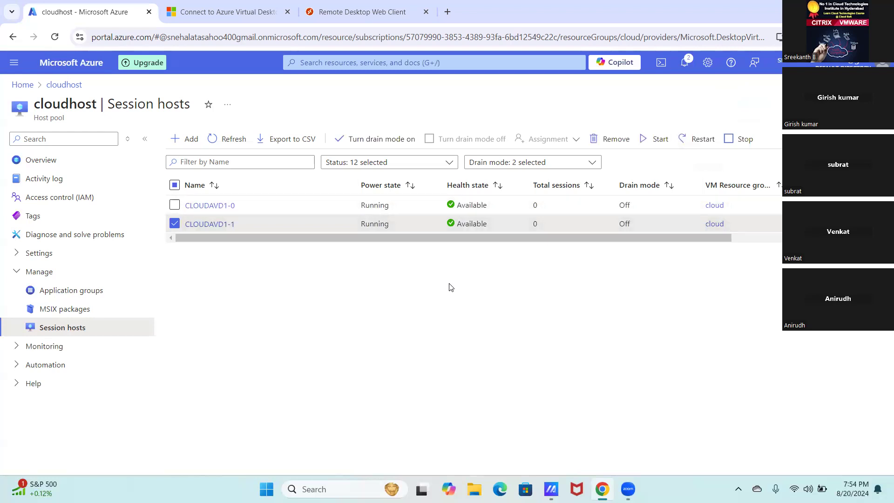
click(79, 291)
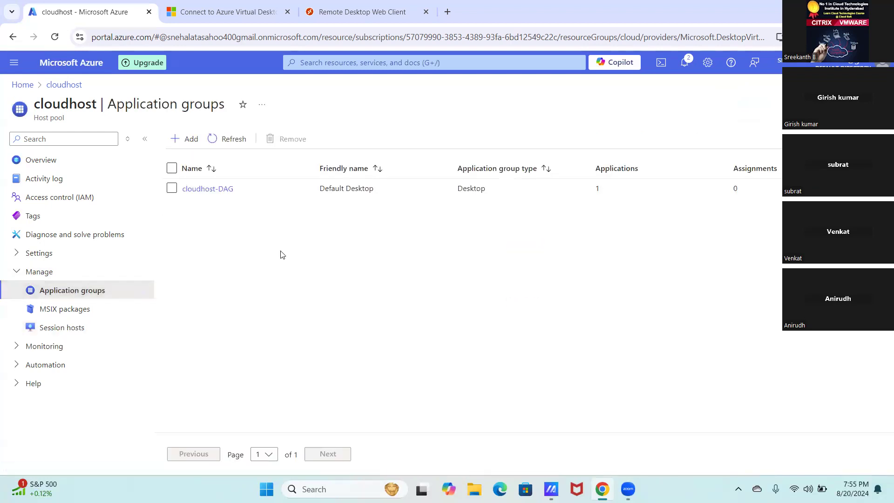
Open cloudhost-DAG's assignments and assign the first user
click(175, 191)
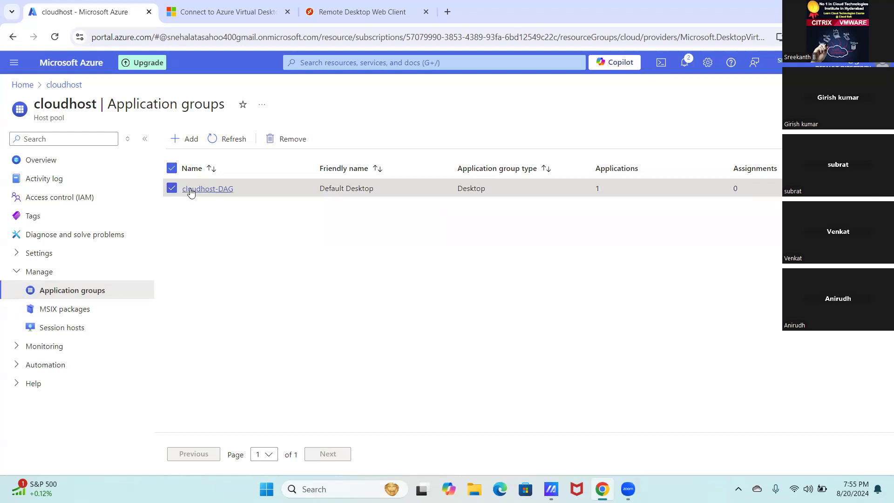
click(190, 189)
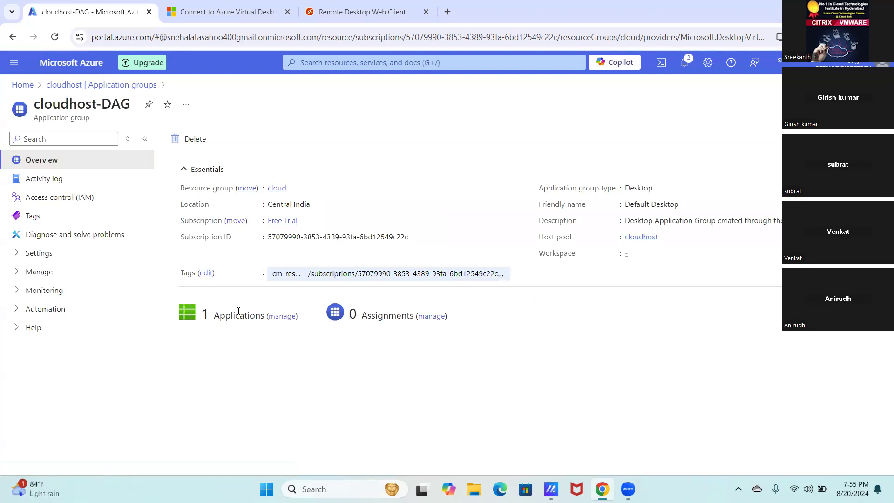
click(432, 320)
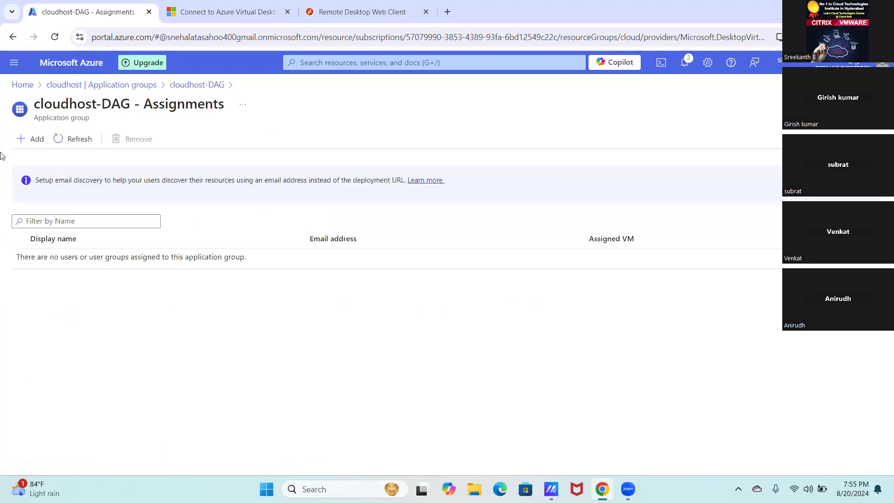
click(28, 140)
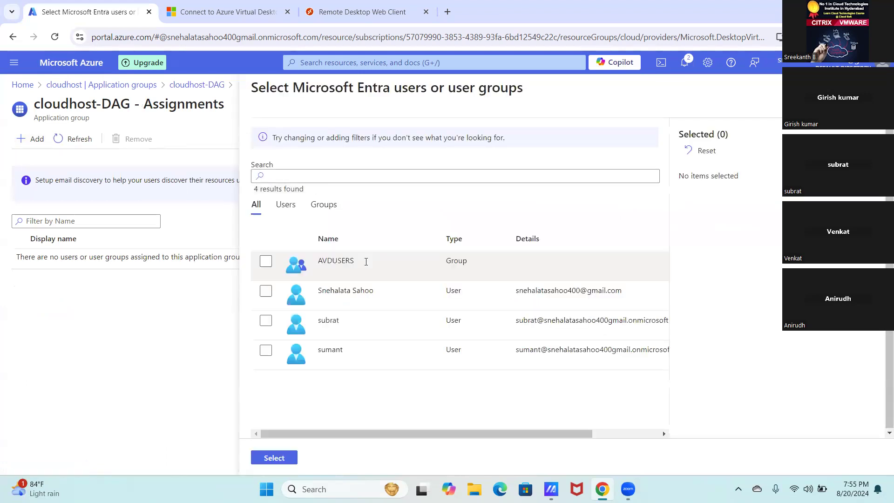
click(266, 321)
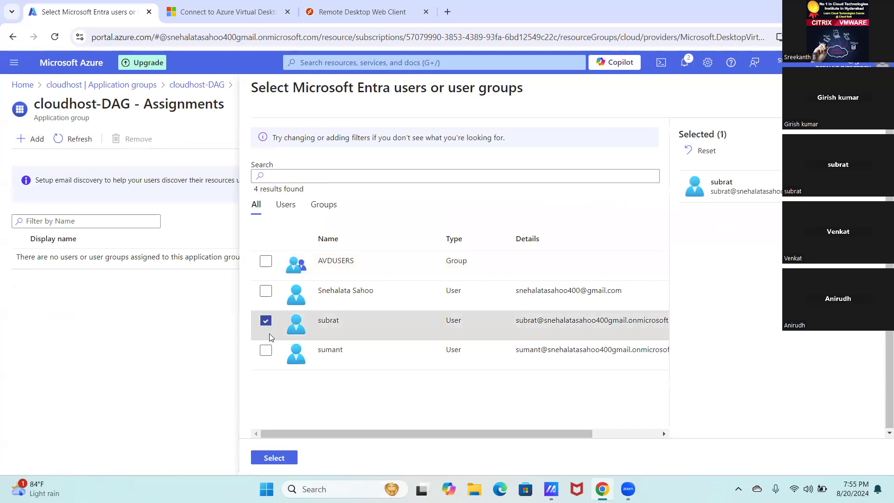
click(274, 458)
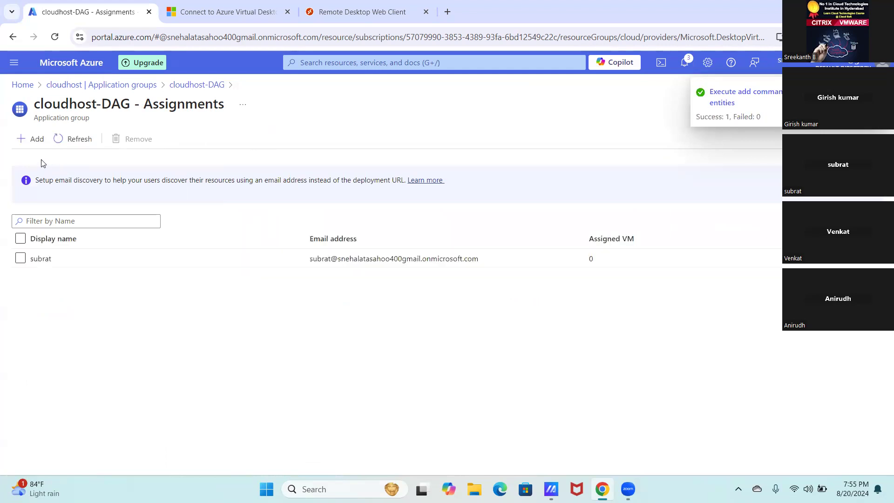
Assign the AVDUSERS group and two more users to cloudhost-DAG, then go Home
click(39, 145)
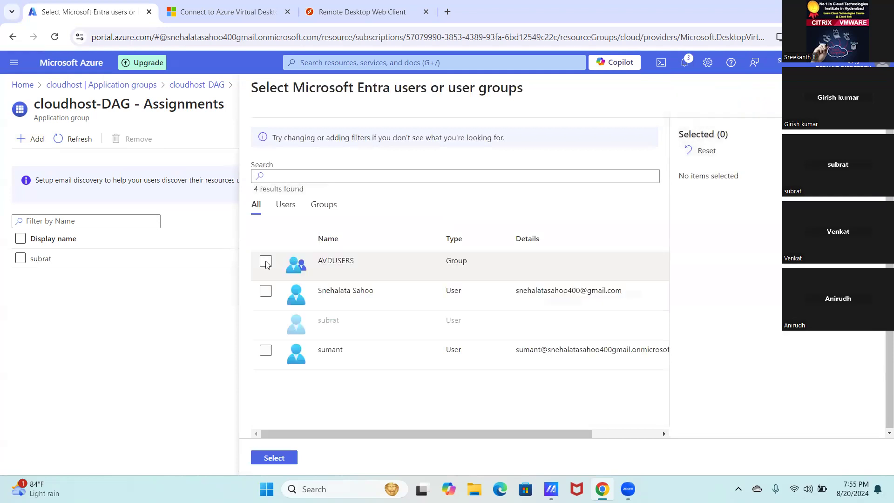
click(266, 262)
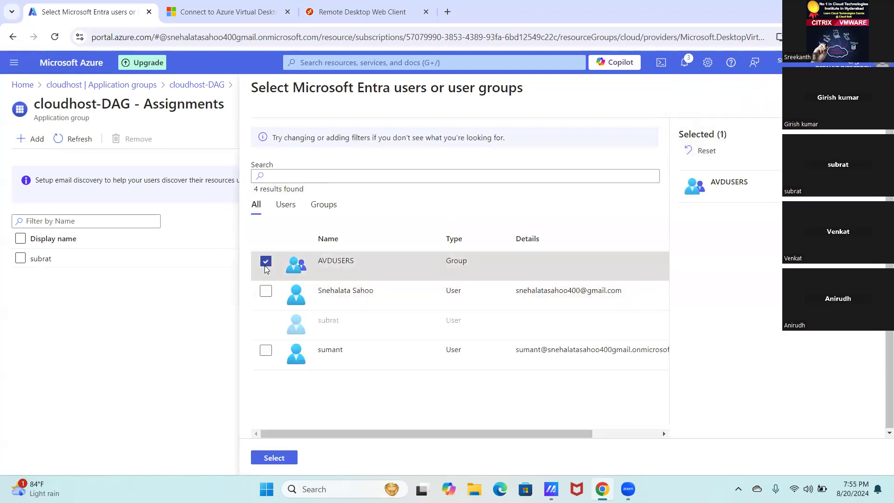
click(265, 292)
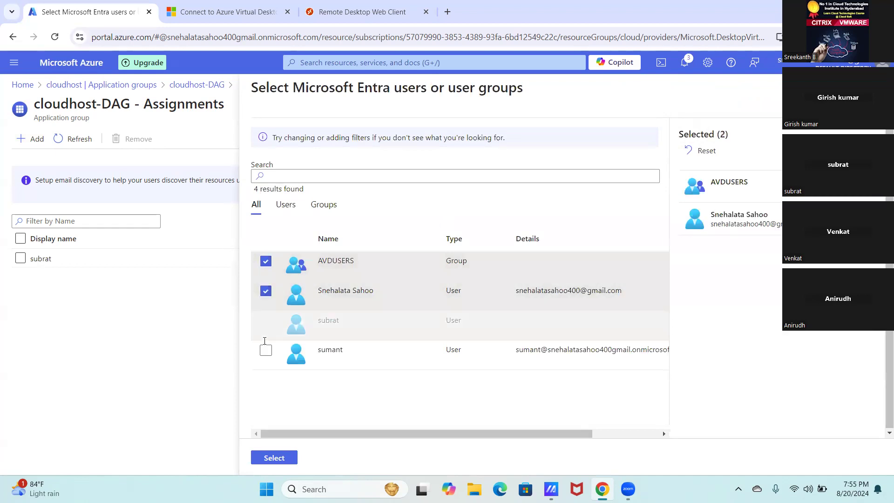
click(266, 350)
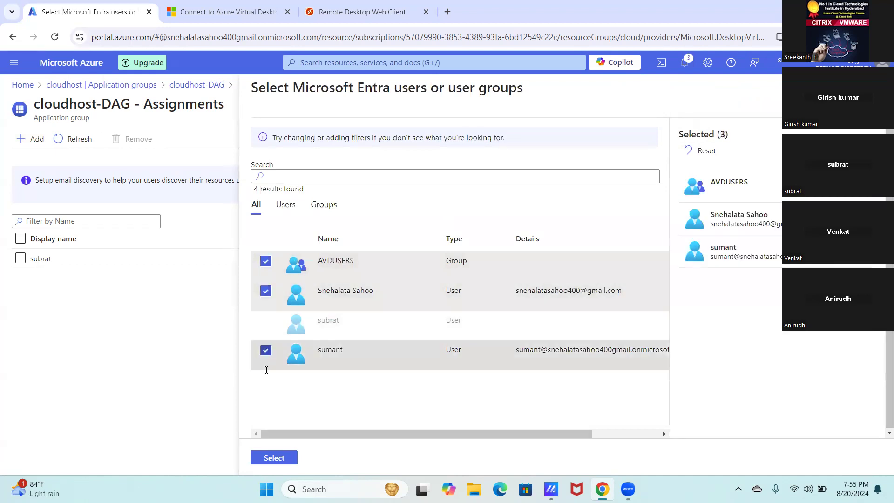
click(268, 457)
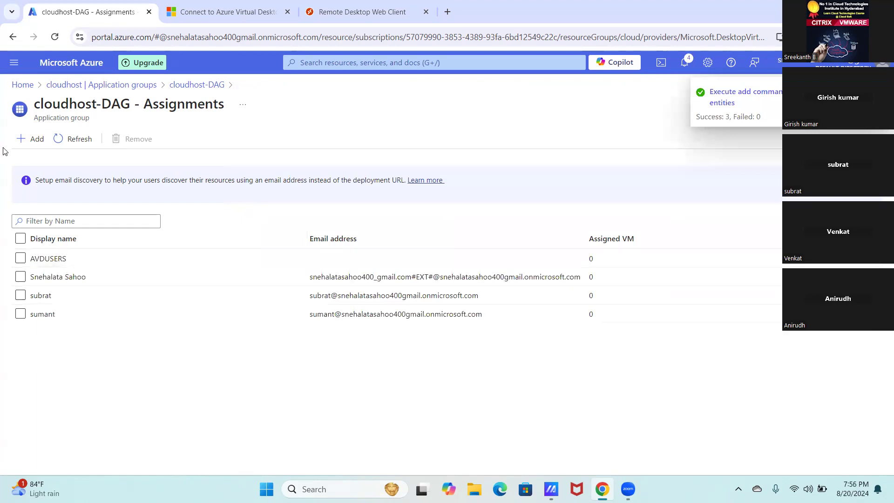
click(23, 85)
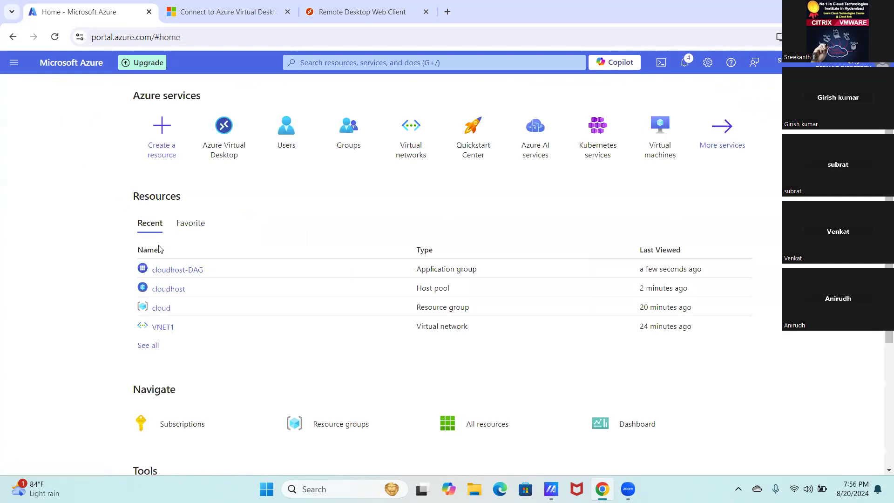
Confirm cloudhost's session hosts are Running and Available, then switch to the Remote Desktop Web Client
click(168, 289)
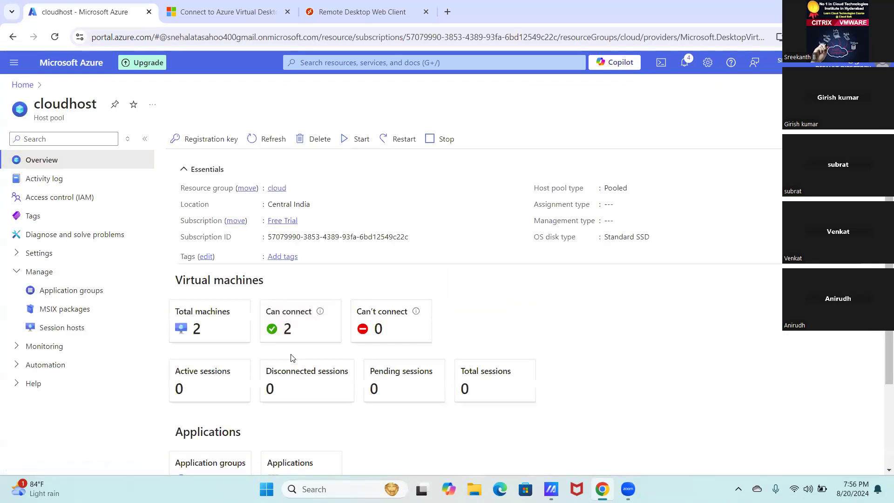
click(48, 327)
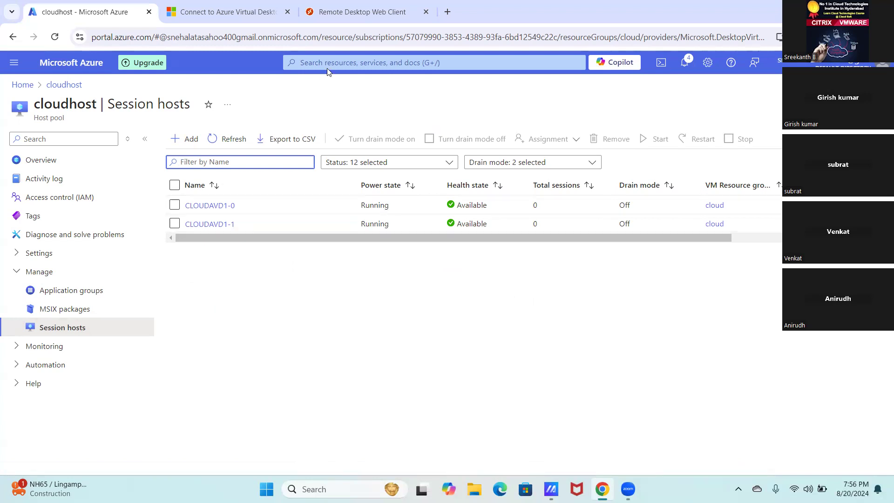
click(340, 17)
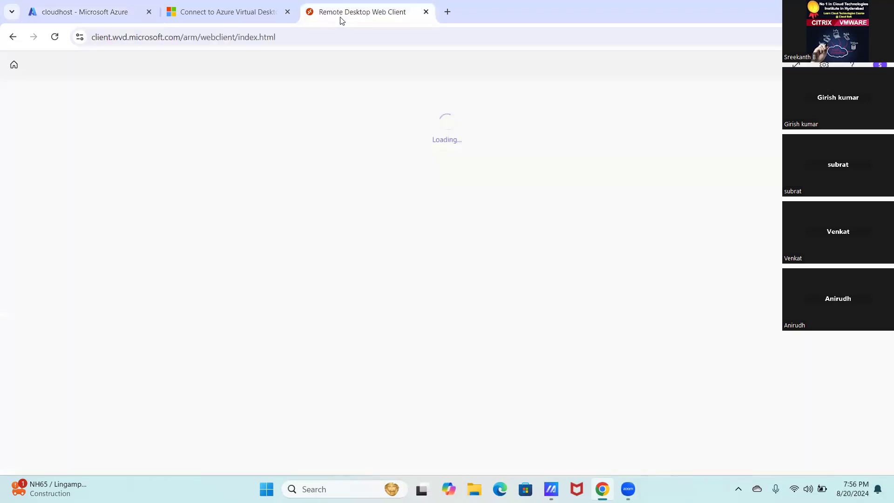
Reload the Remote Desktop Web Client and sign out of the current account
click(312, 32)
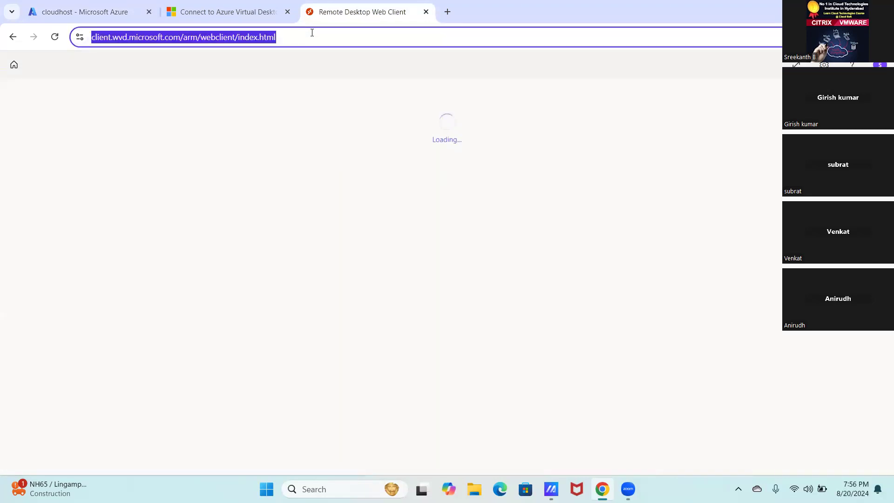
key(Return)
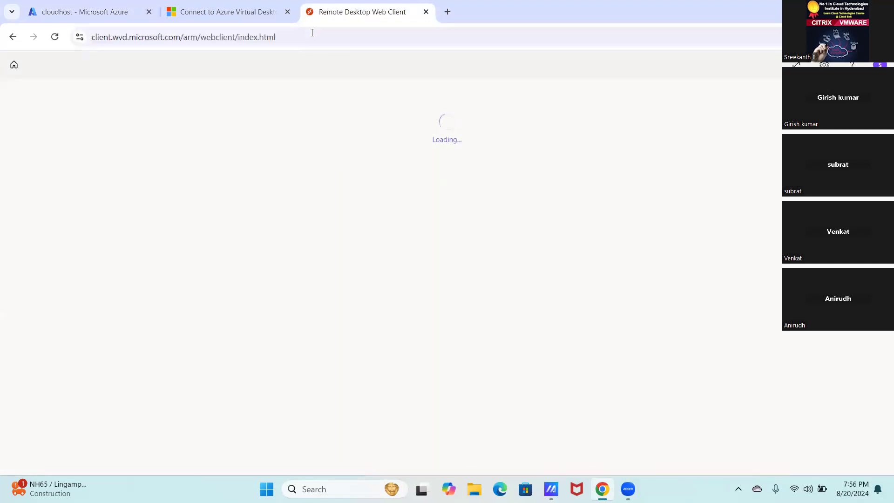
click(880, 64)
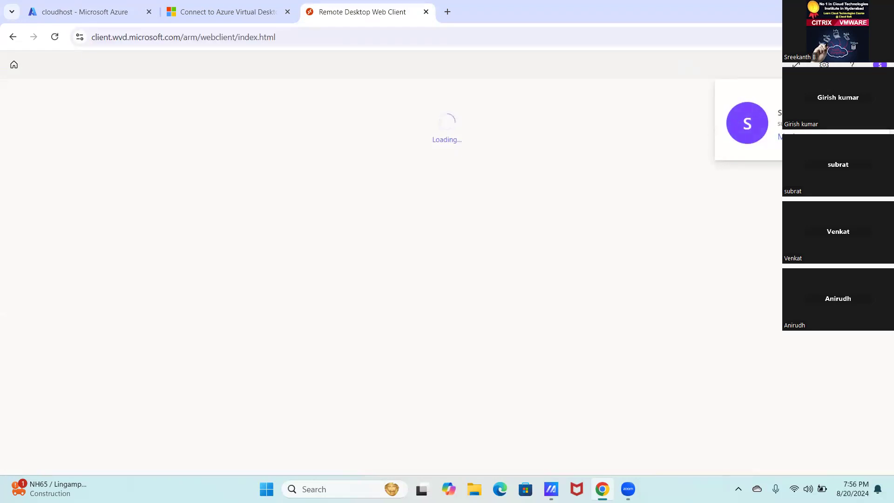
click(872, 91)
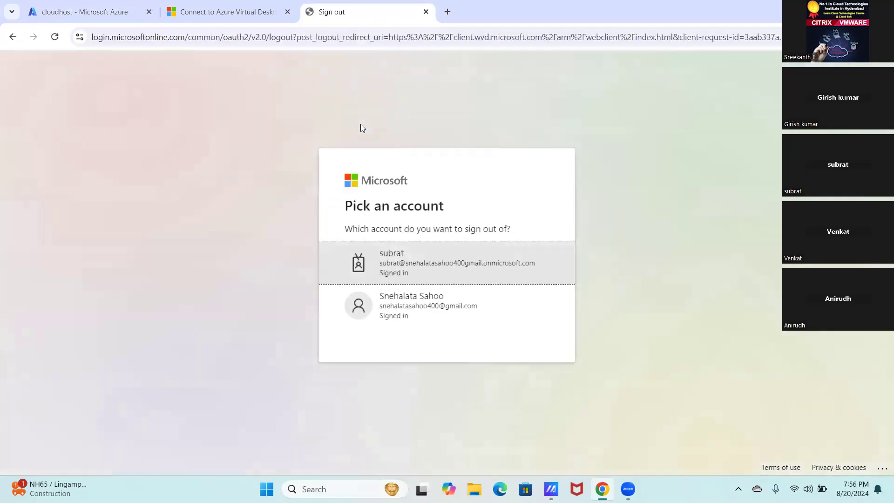
Sign back in with the account password, stay signed in, and decline saving the password
click(421, 263)
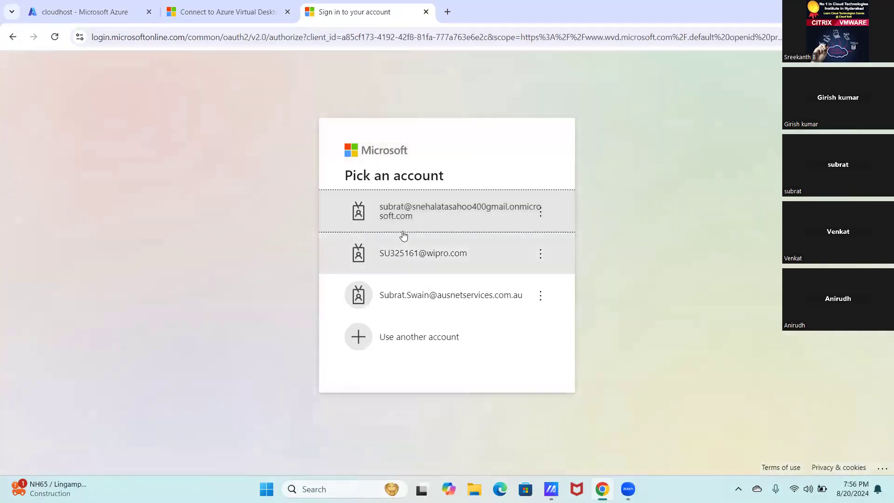
click(417, 213)
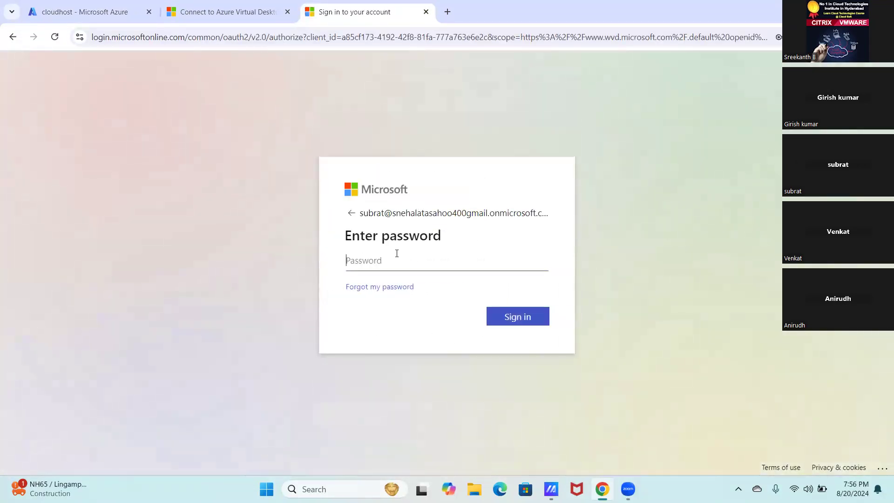
text(••••••••••••••••)
key(Return)
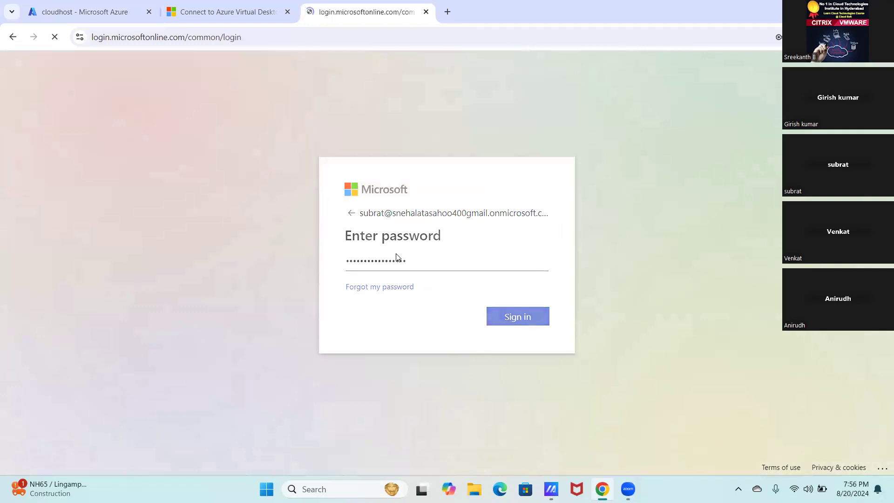
click(528, 320)
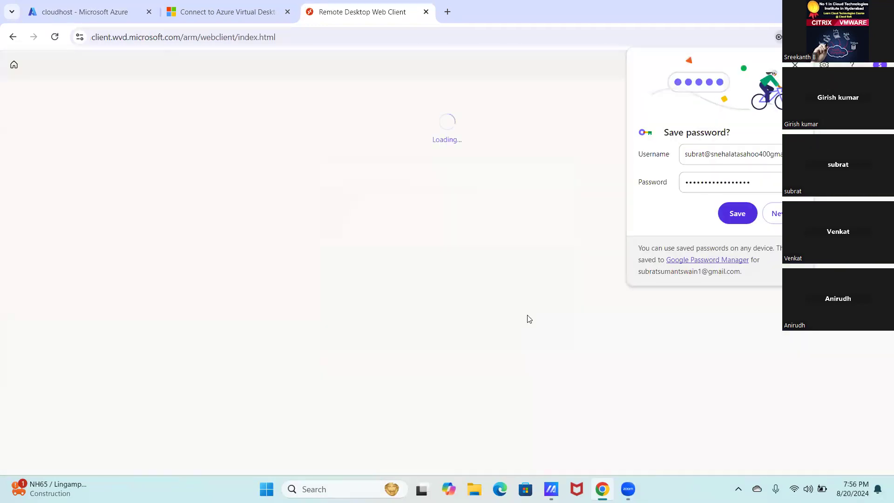
click(766, 216)
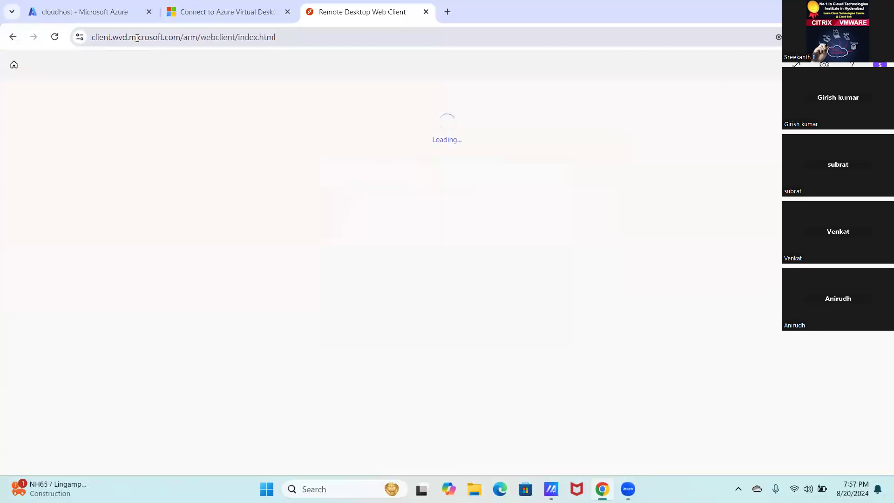
Try turning drain mode on for CLOUDAVD1-0 but cancel, leaving it Off
click(102, 12)
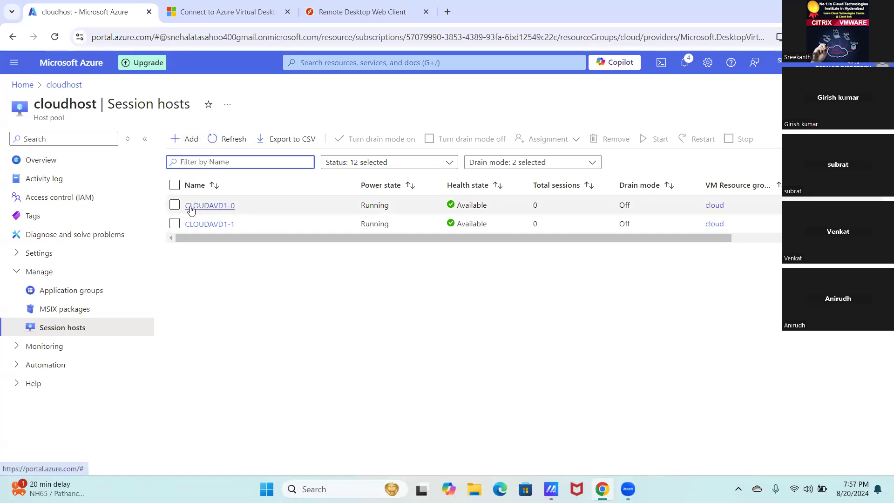
click(175, 204)
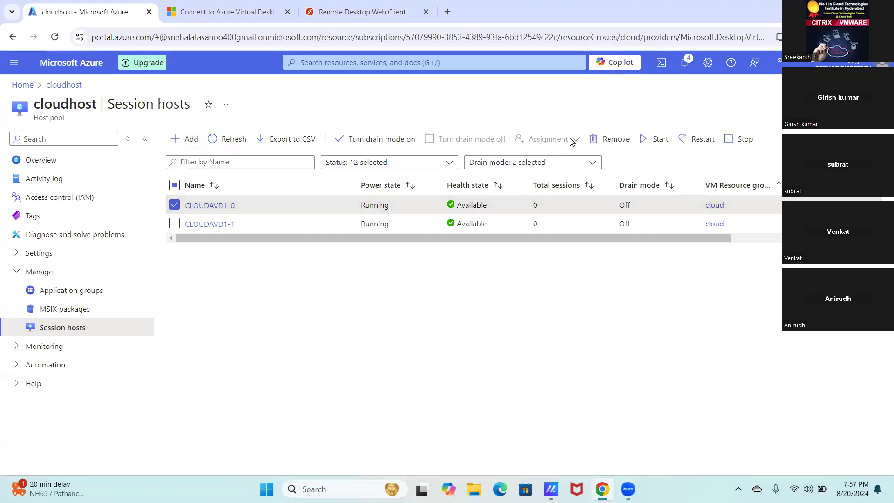
click(365, 144)
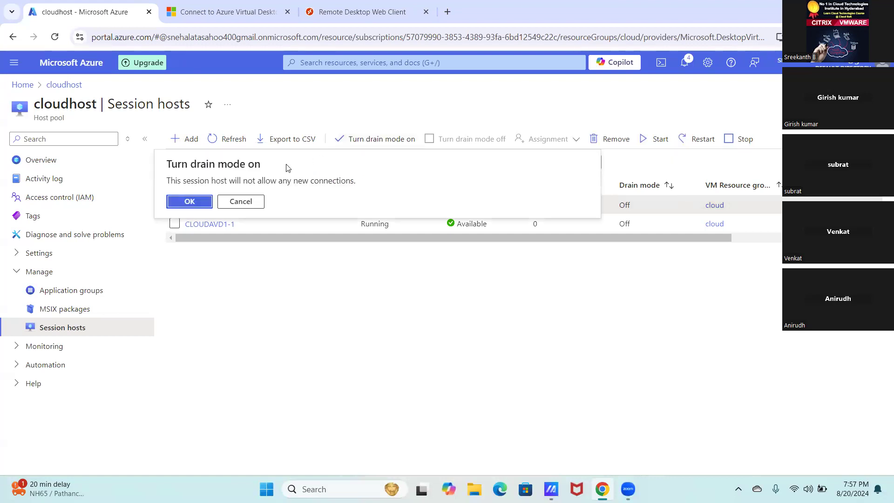
click(240, 202)
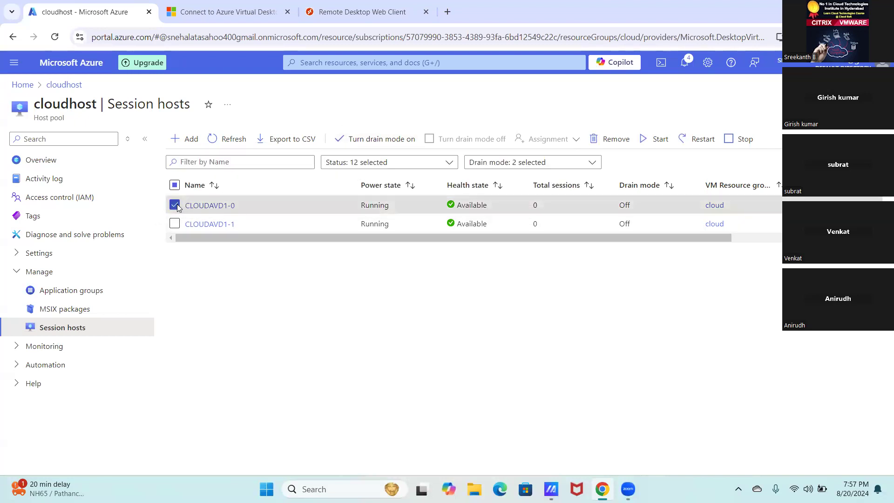
click(175, 205)
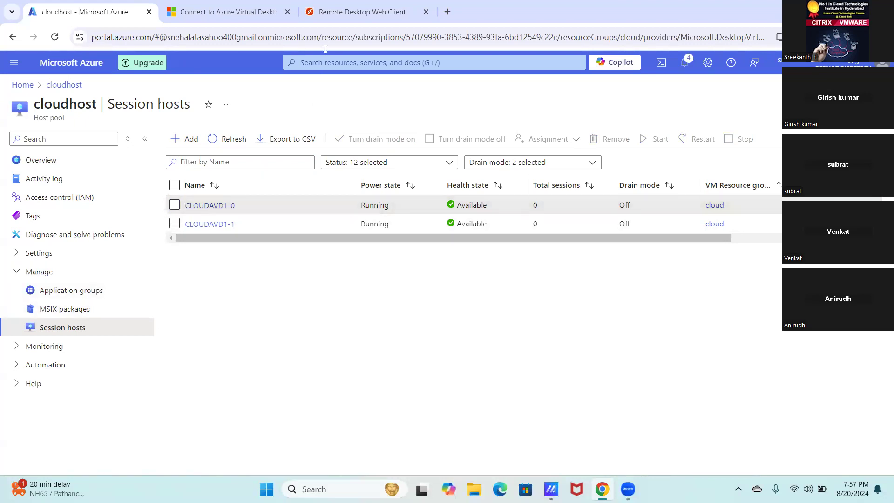
Check the loading web client, then in Azure collapse Manage and expand Settings
click(328, 19)
click(93, 13)
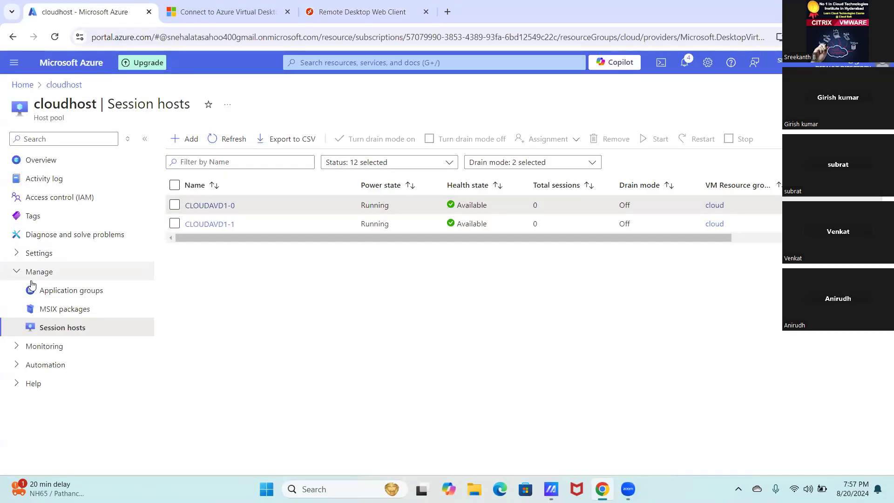
click(20, 267)
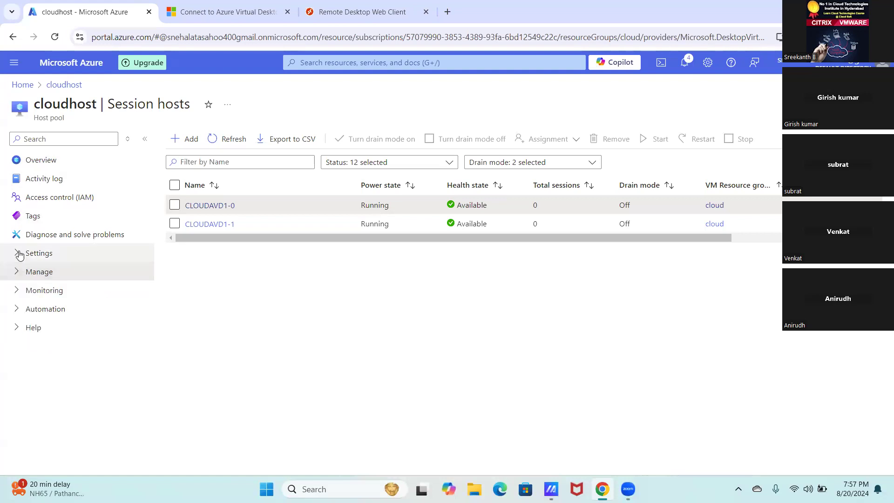
click(19, 254)
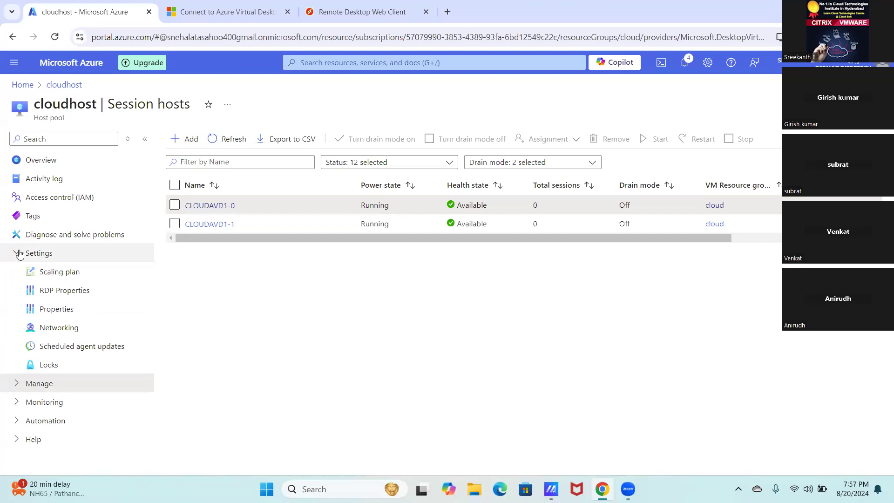
Review cloudhost Properties (Desktop, Breadth-first, max 3 sessions), then return to Session hosts
click(53, 313)
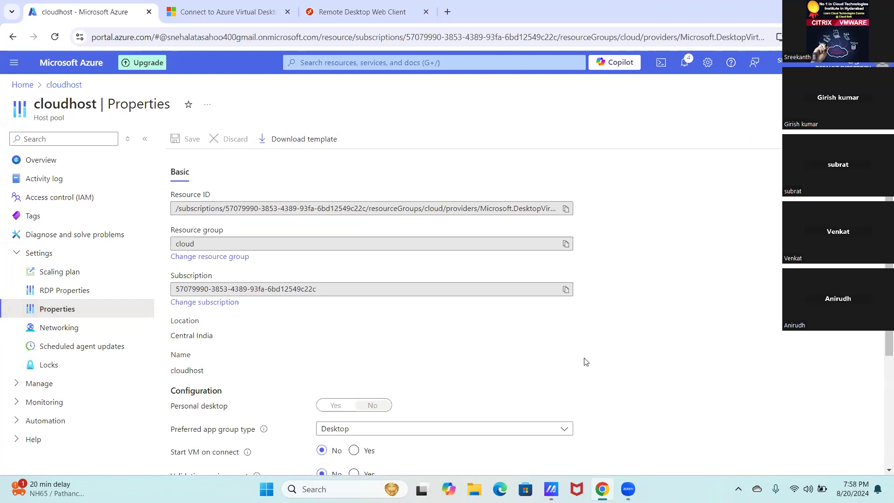
click(887, 470)
scroll(880, 473, down, 4)
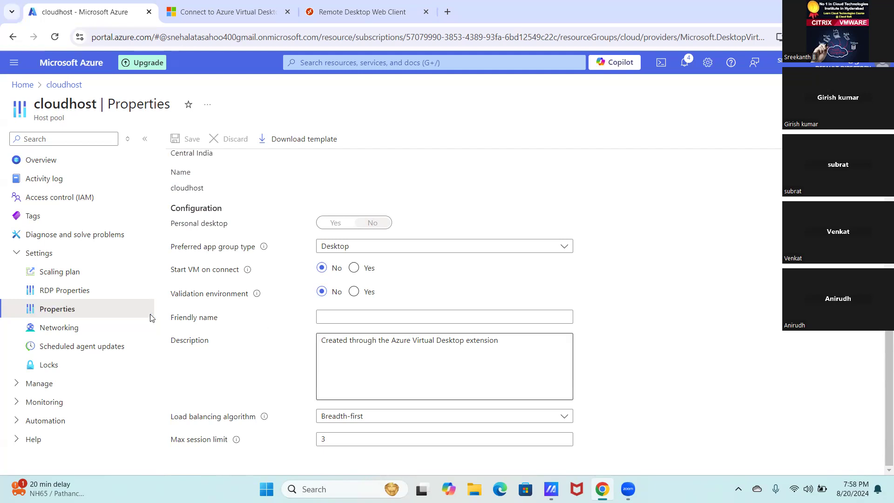
click(16, 255)
click(19, 273)
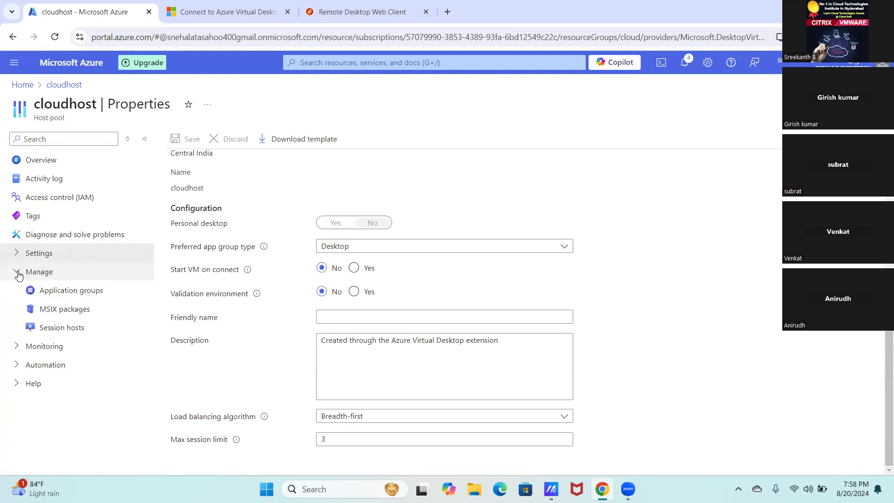
click(56, 328)
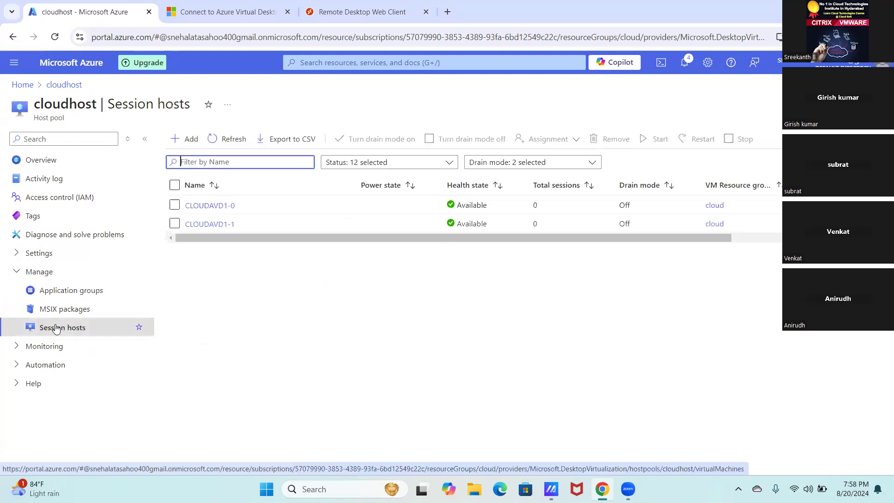
Check the Drain mode filter options on the cloudhost session hosts list, then close them
click(515, 163)
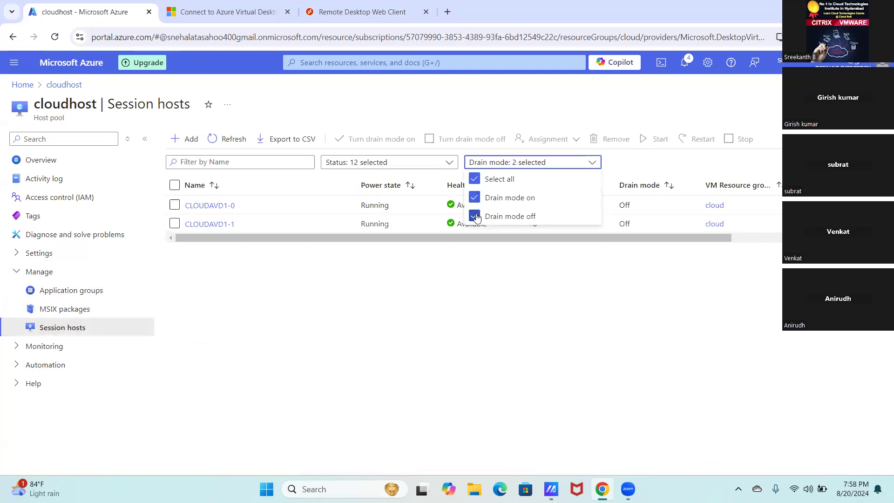
click(414, 291)
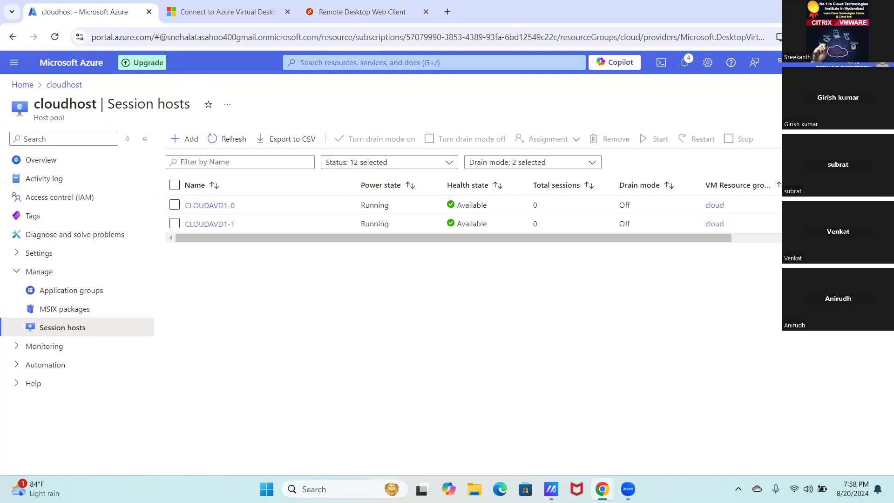
Restore and reposition Chrome, then maximize it on the Remote Desktop Web Client tab
click(854, 10)
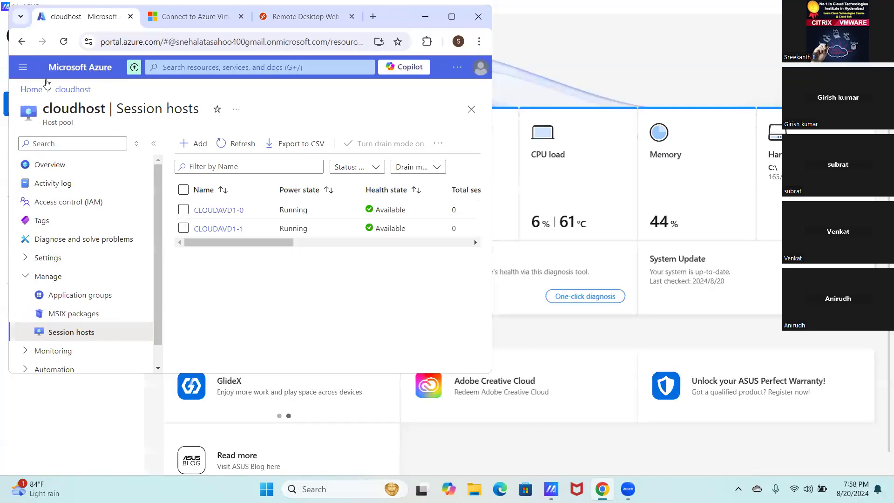
click(159, 18)
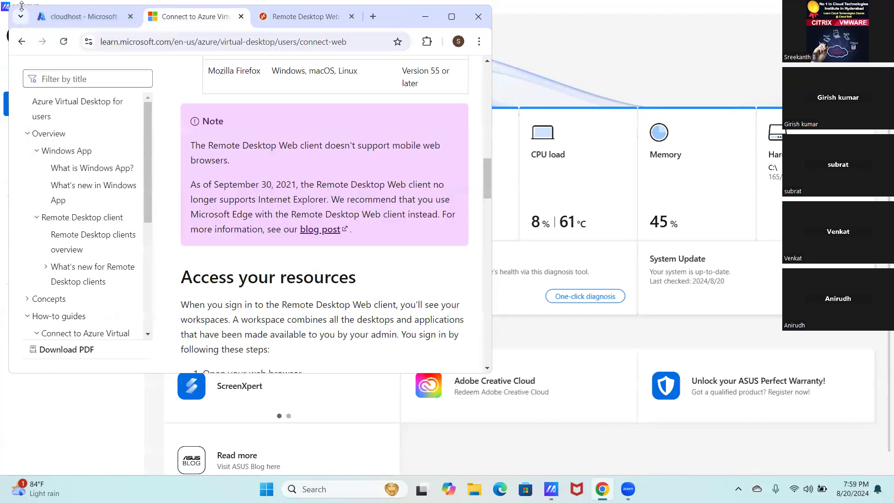
drag(21, 4, 22, 65)
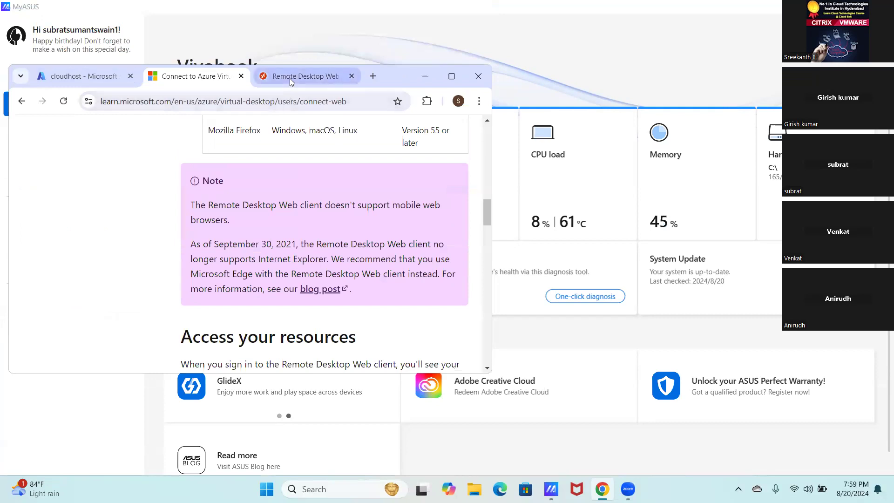
click(290, 78)
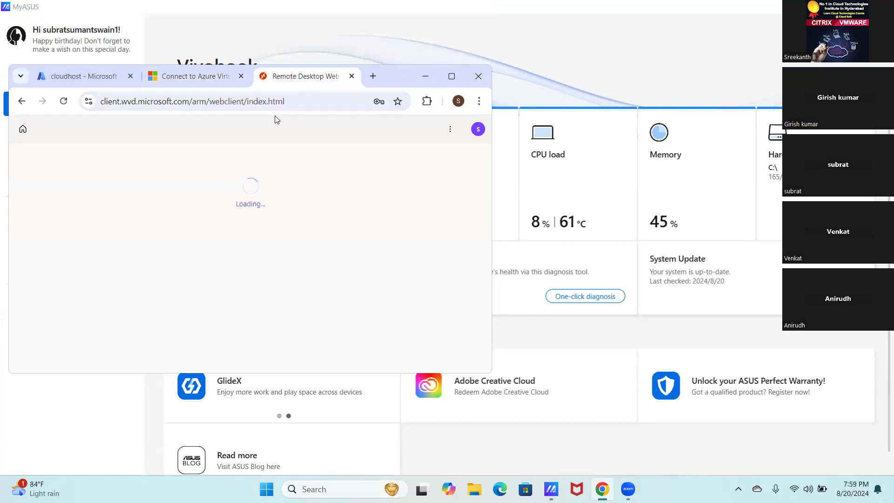
click(451, 77)
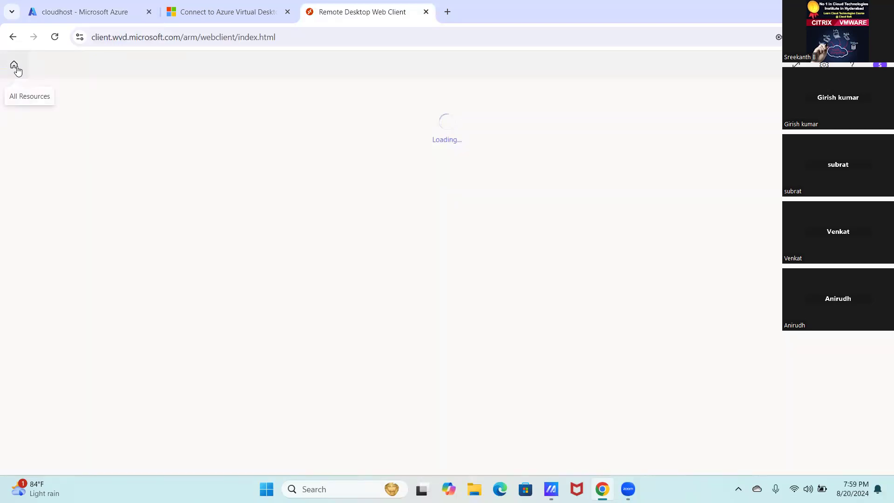
Copy the full client.wvd.microsoft.com web client address from the address bar
click(124, 37)
click(124, 37)
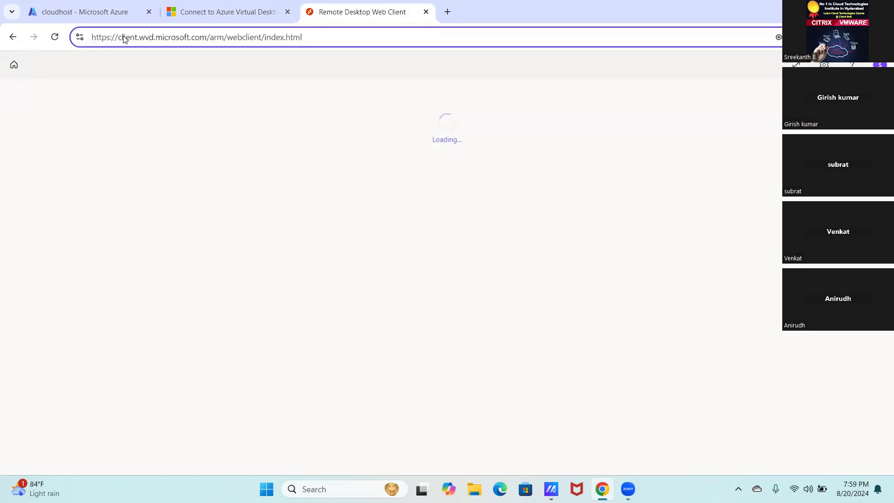
key(ctrl+a)
key(ctrl+c)
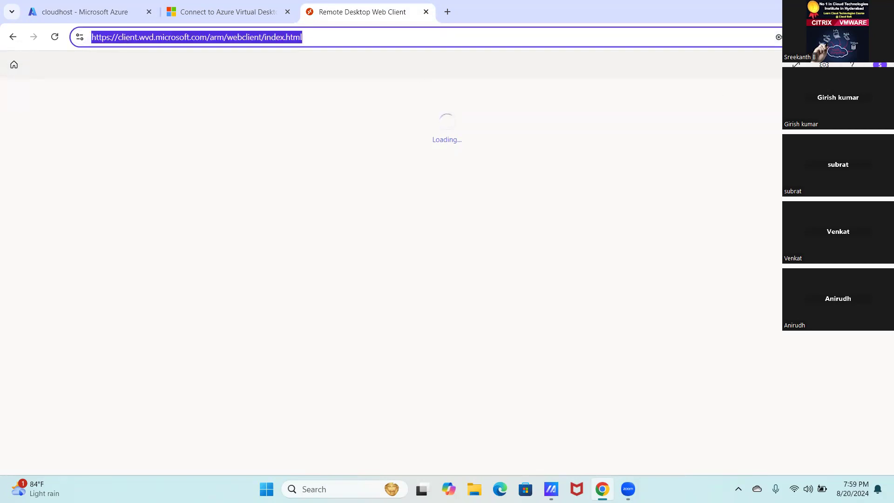
click(882, 36)
Load the web client address in a new Incognito window, then return to the original window
click(744, 95)
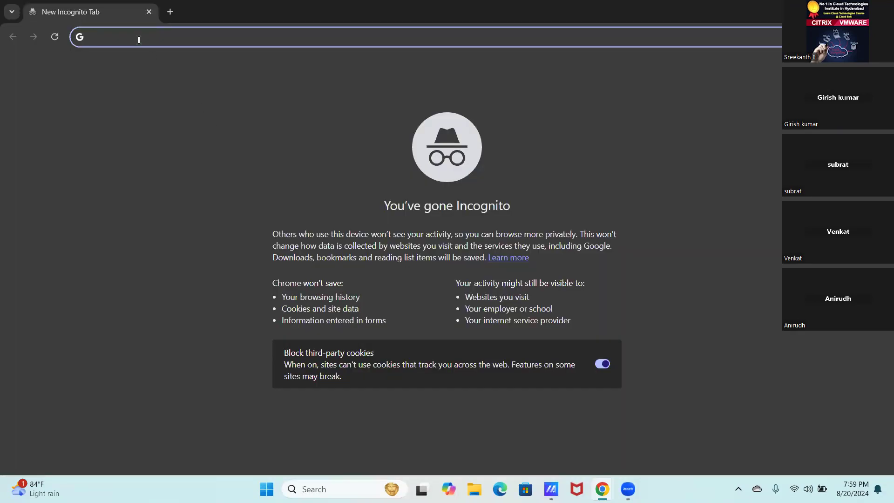
key(ctrl+v)
key(Return)
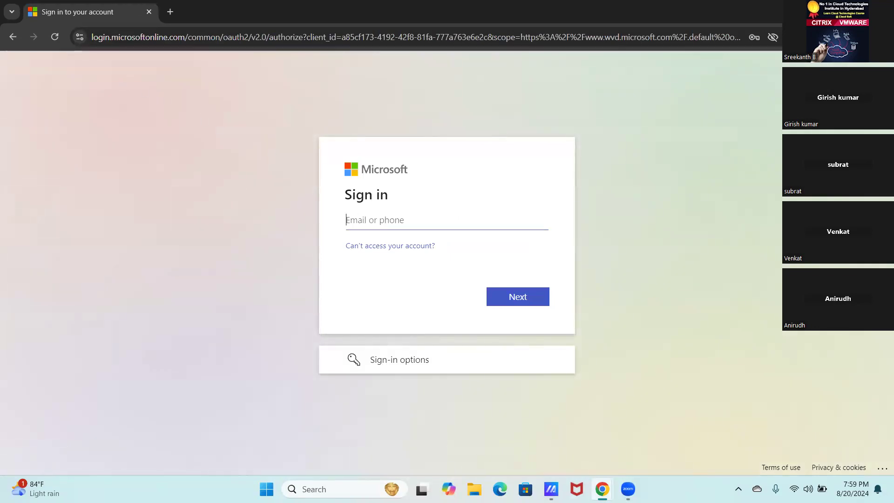
mouse_move(602, 489)
click(527, 411)
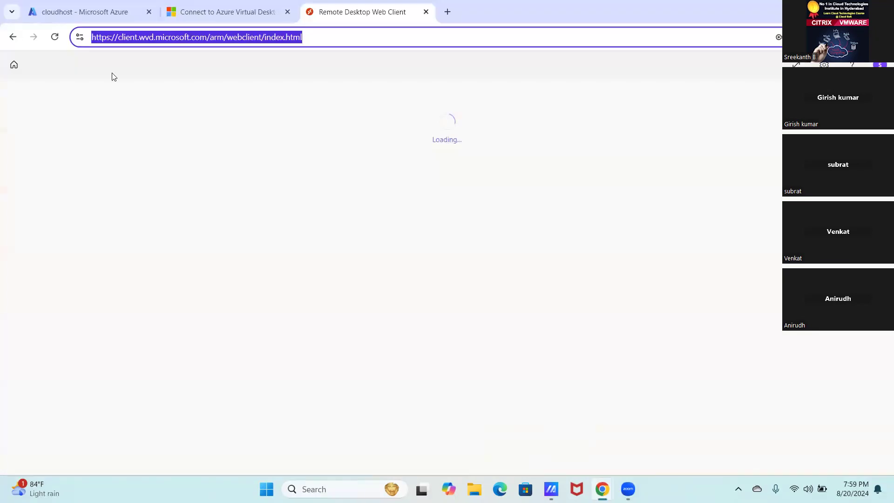
Open the Default Directory's Users list via the Azure portal search history
click(49, 13)
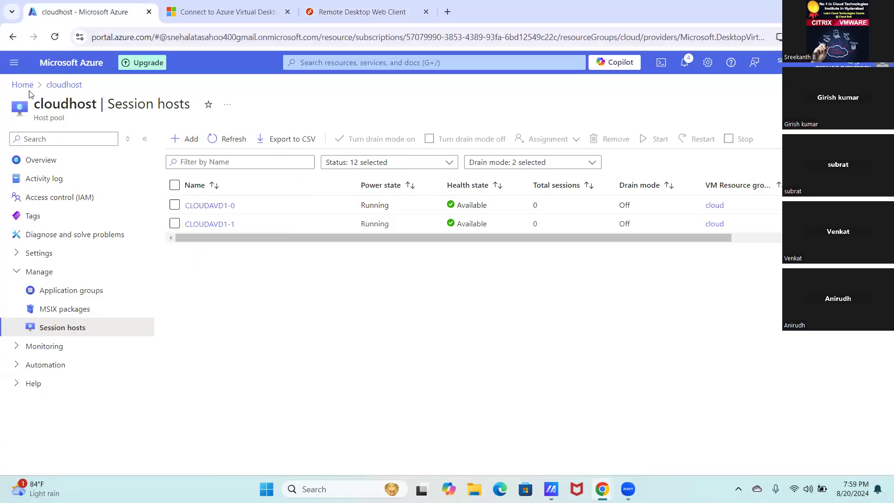
click(315, 65)
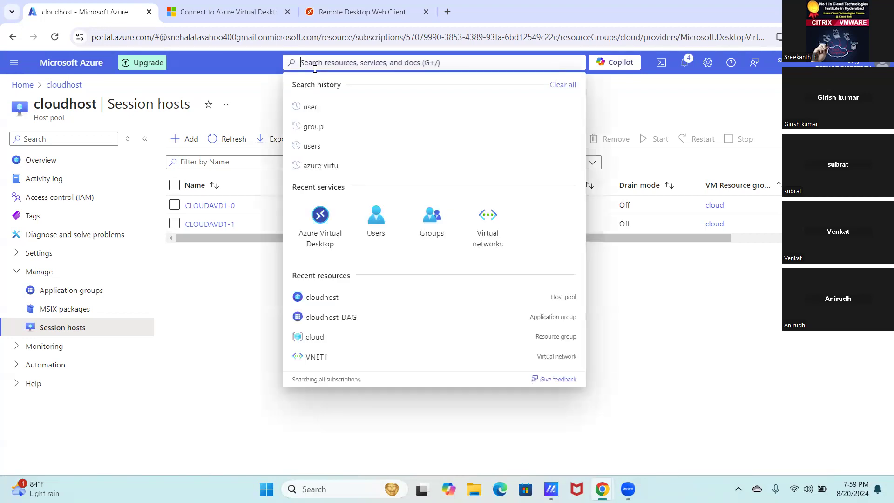
click(325, 113)
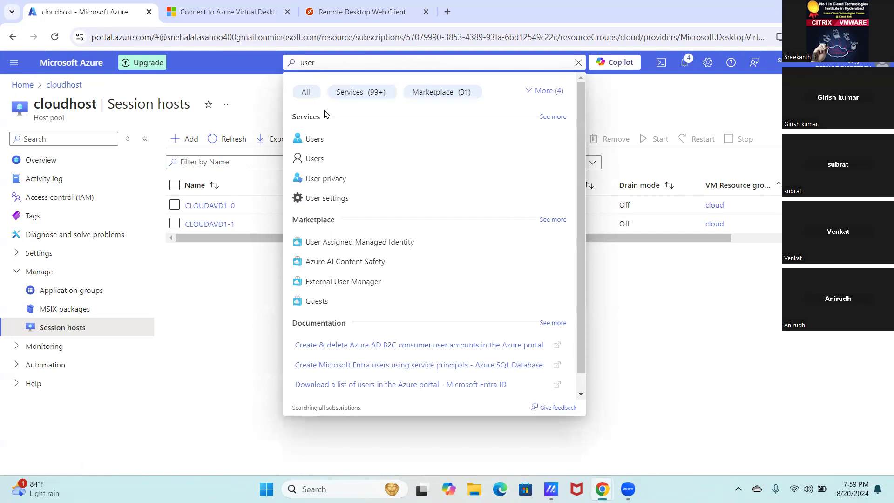
click(310, 140)
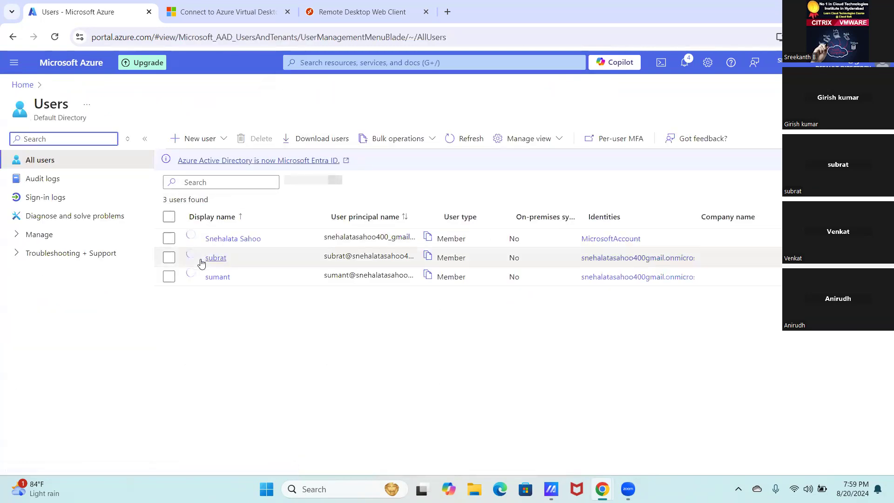
Sign in to the web client as the second user with their copied principal name and password
click(427, 258)
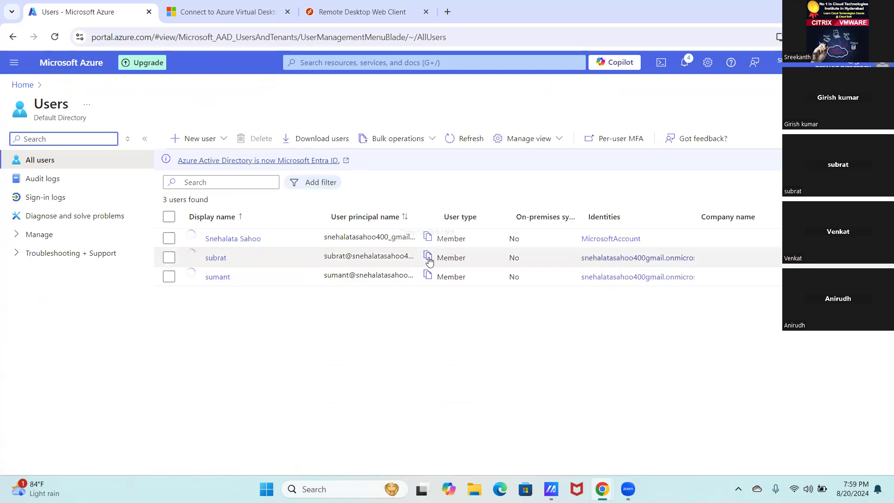
mouse_move(602, 489)
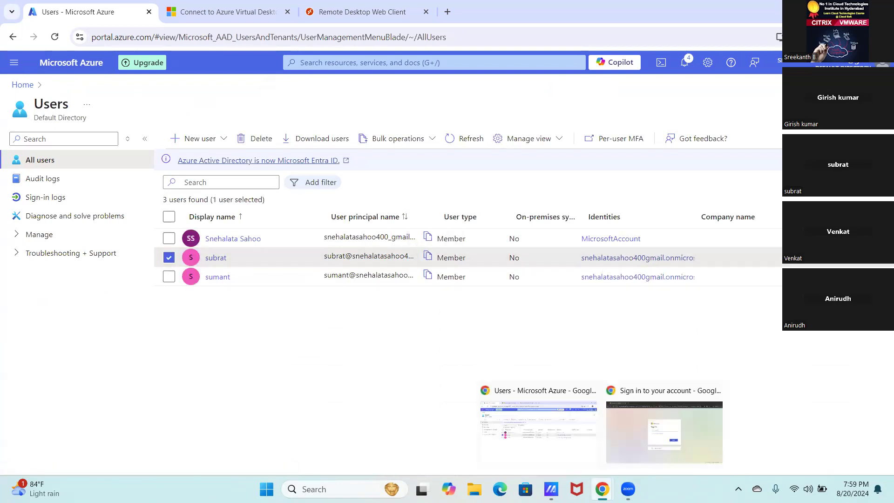
click(653, 434)
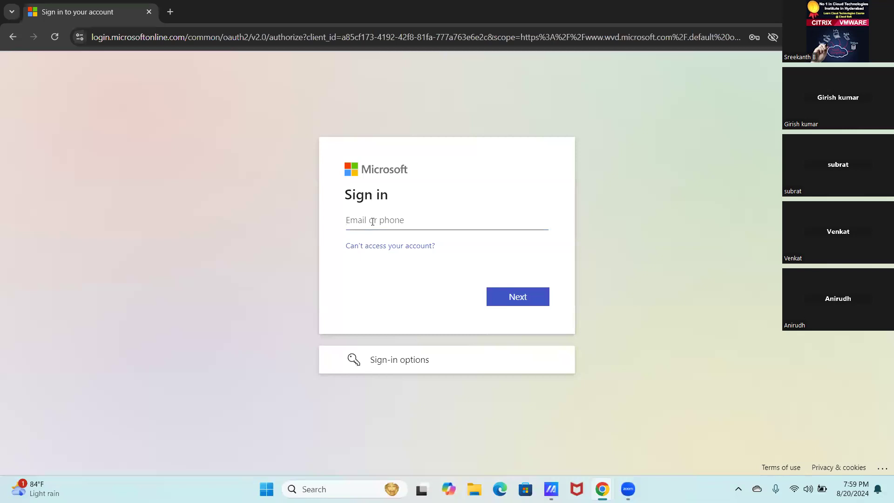
key(ctrl+v)
click(508, 291)
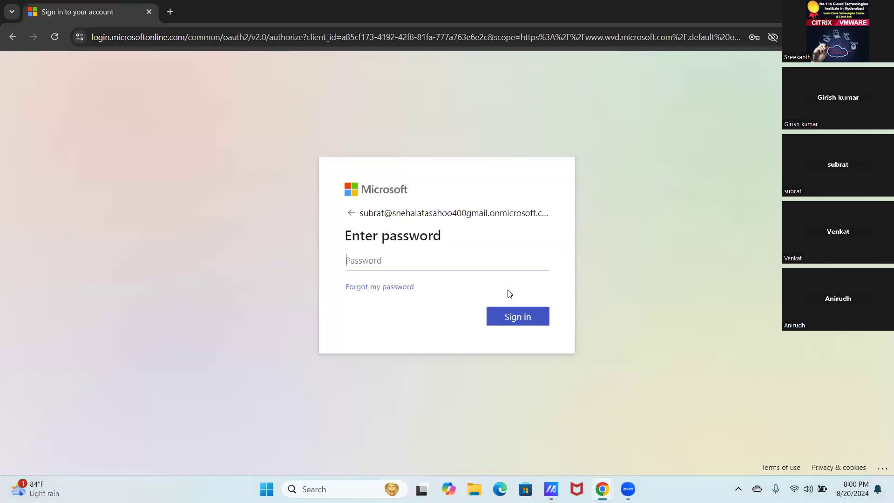
text(•••••••••••••••••)
key(Return)
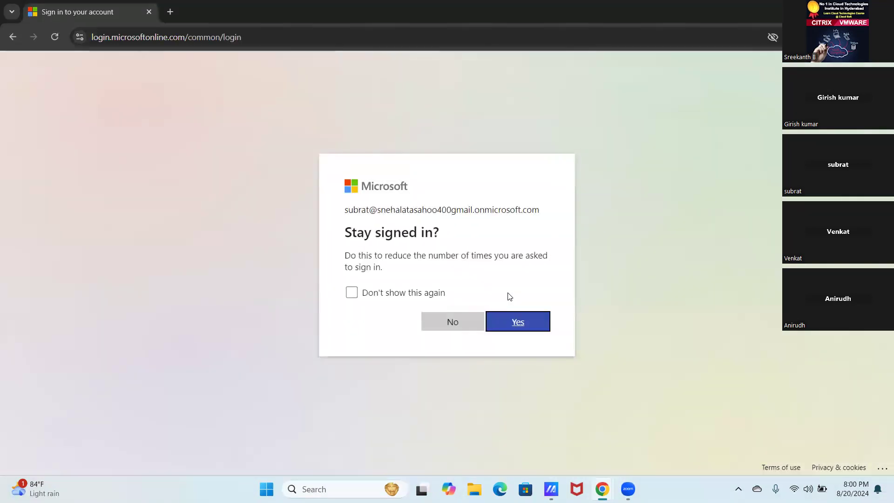
click(509, 321)
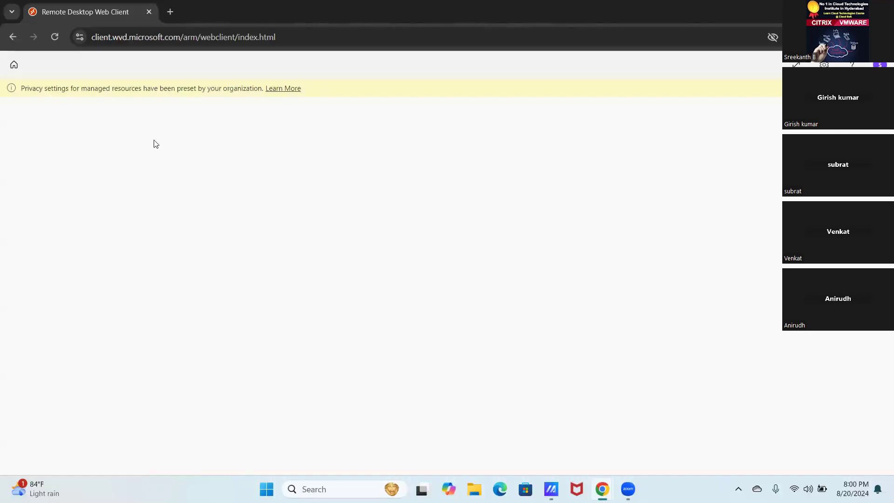
Reload the web client's resources and check its Settings, then return to the Azure Users window
click(17, 64)
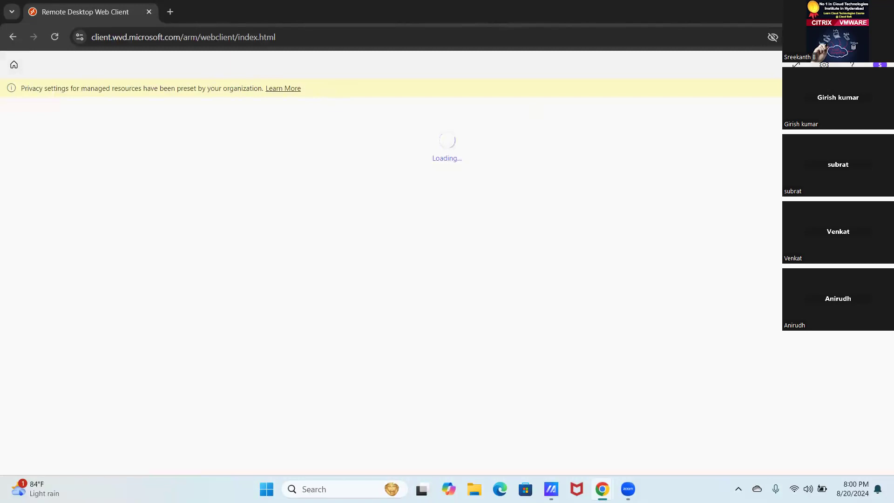
click(824, 65)
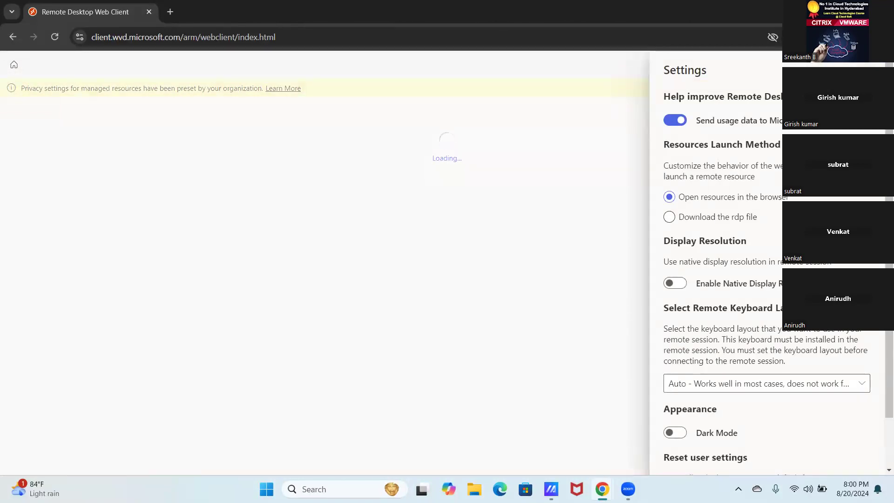
click(281, 207)
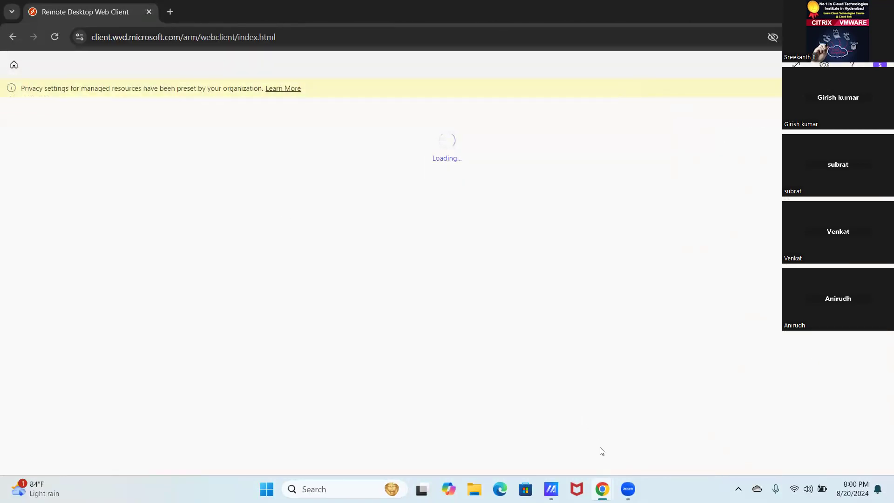
mouse_move(599, 479)
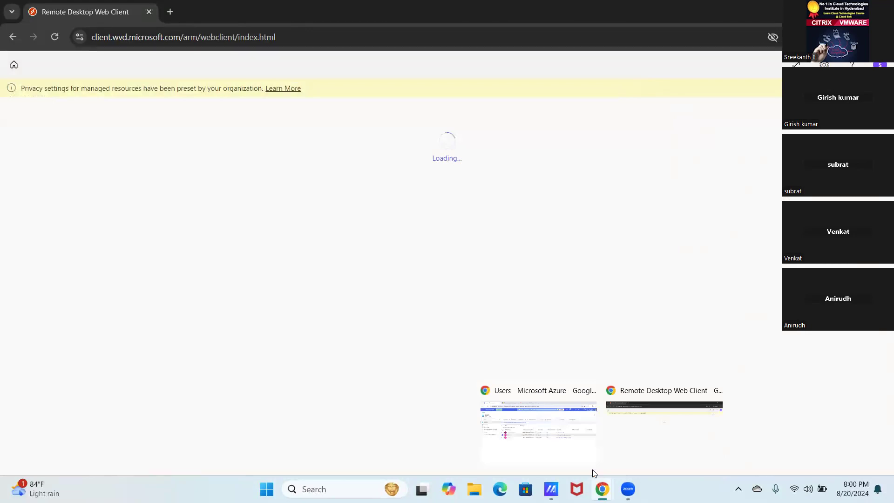
click(540, 413)
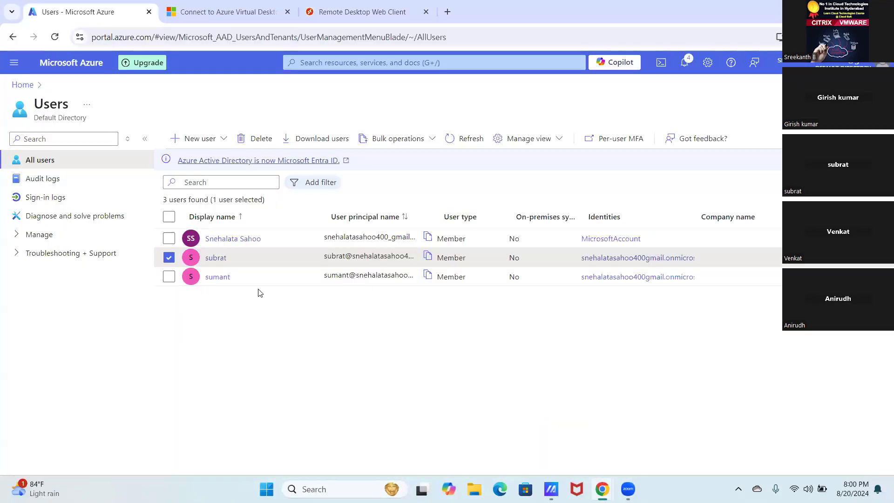
Review the cloudhost session hosts that can connect, including CLOUDAVD1-0's actions list
click(16, 85)
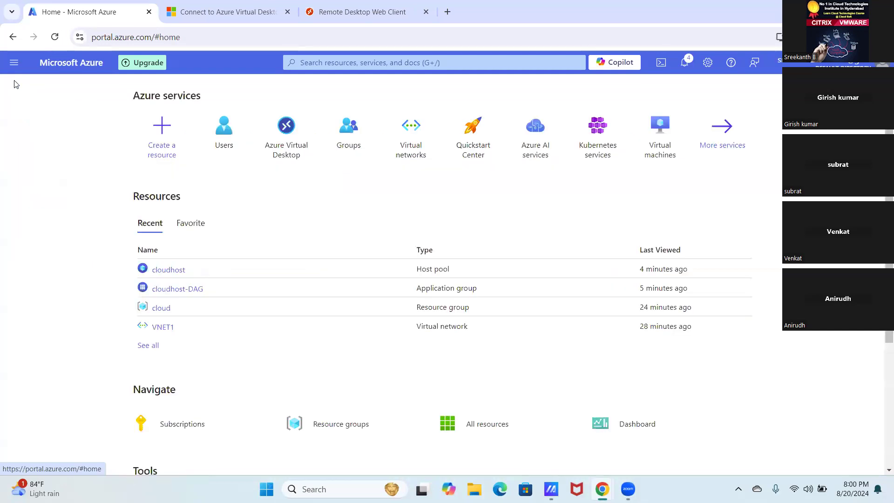
click(168, 271)
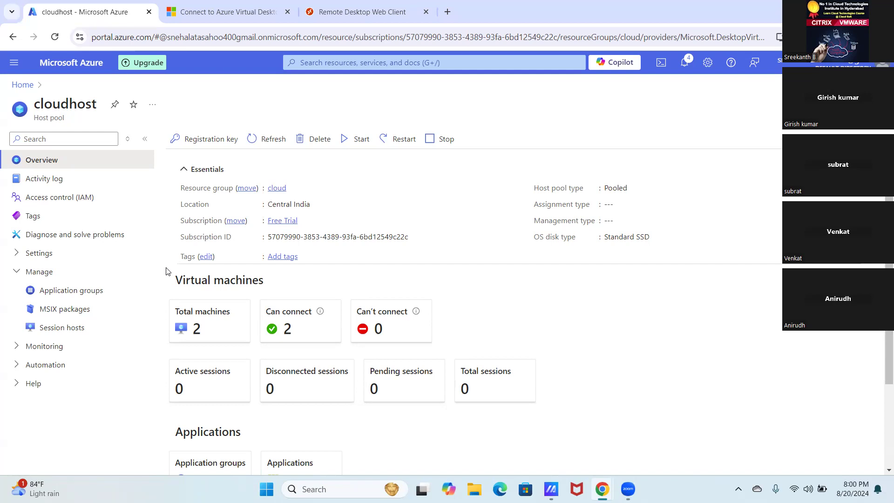
click(309, 323)
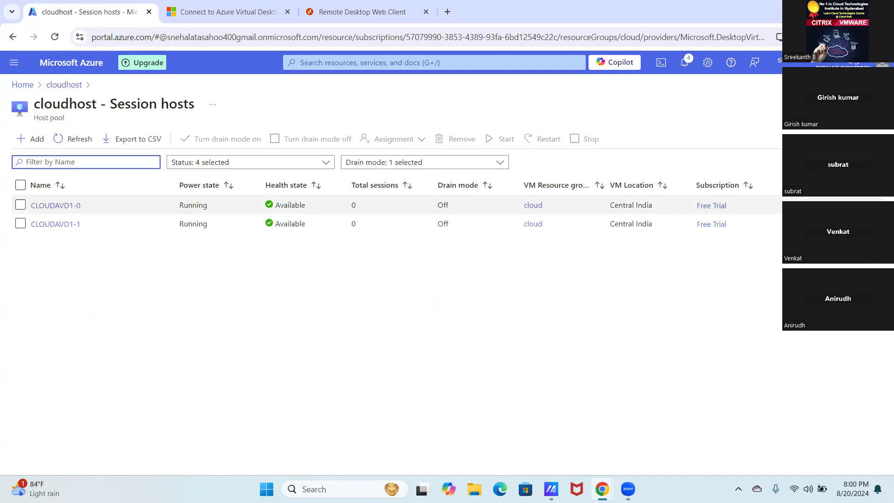
click(873, 204)
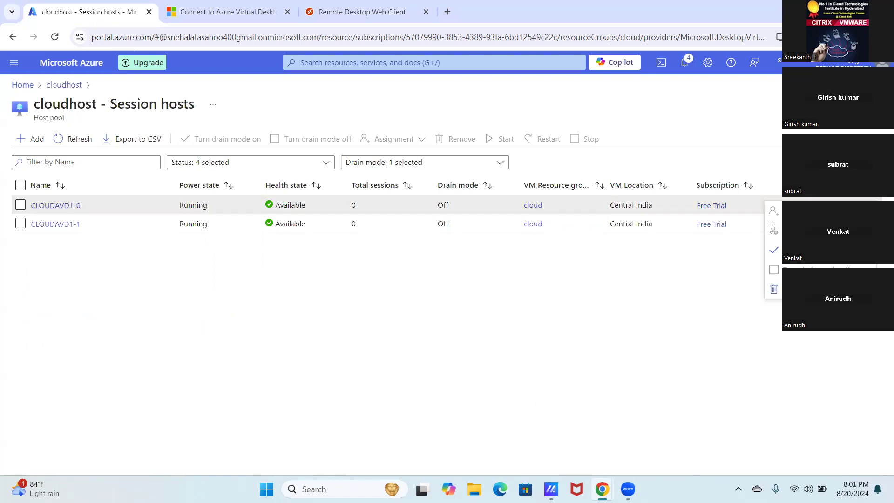
click(537, 247)
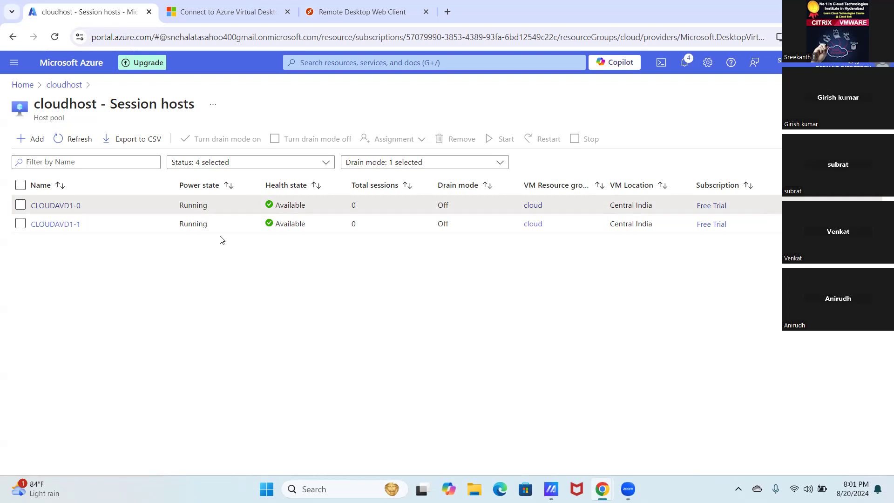
Open the cloudhost host pool's Application groups, showing cloudhost-DAG
click(56, 82)
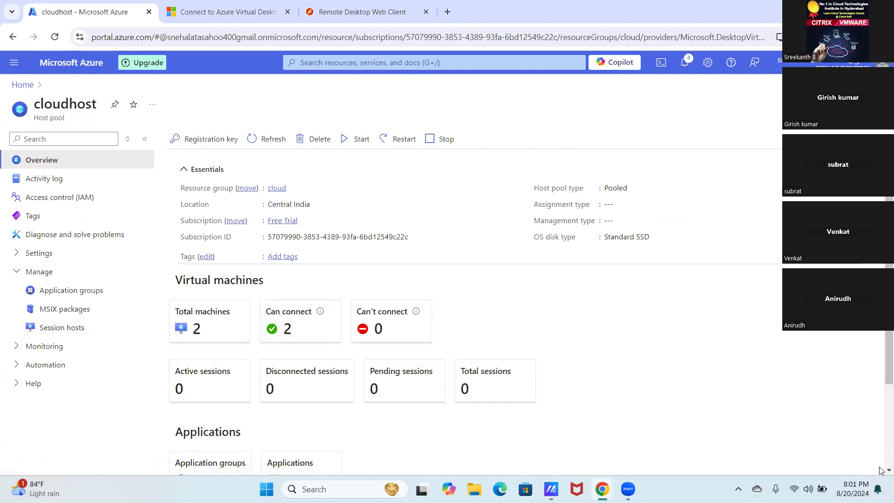
scroll(881, 471, down, 2)
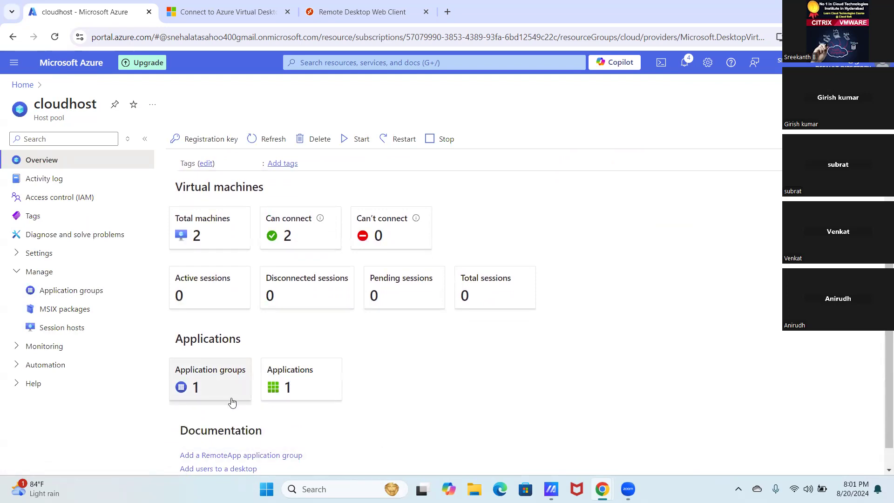
click(229, 383)
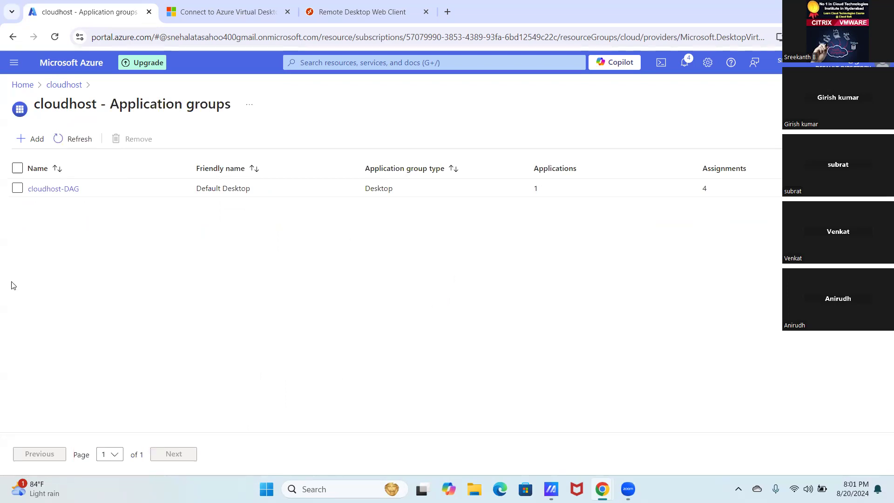
Open cloudhost-DAG's SessionDesktop application details and close them without saving
click(38, 189)
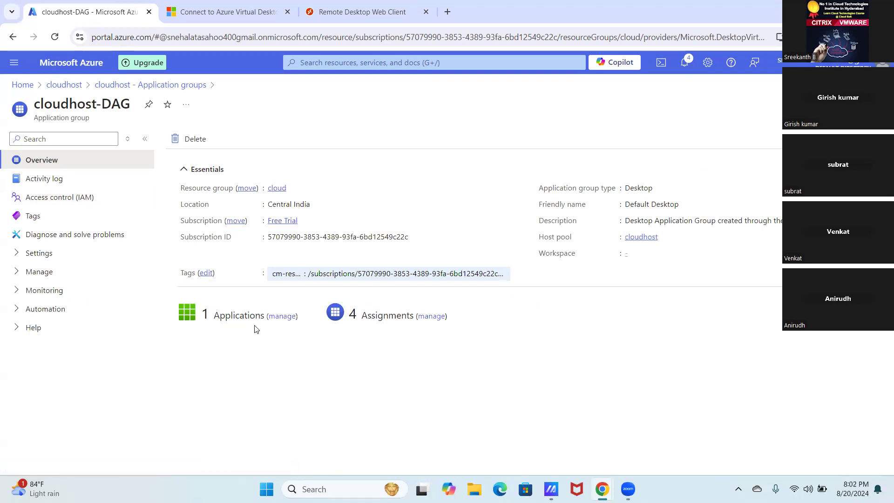
click(278, 319)
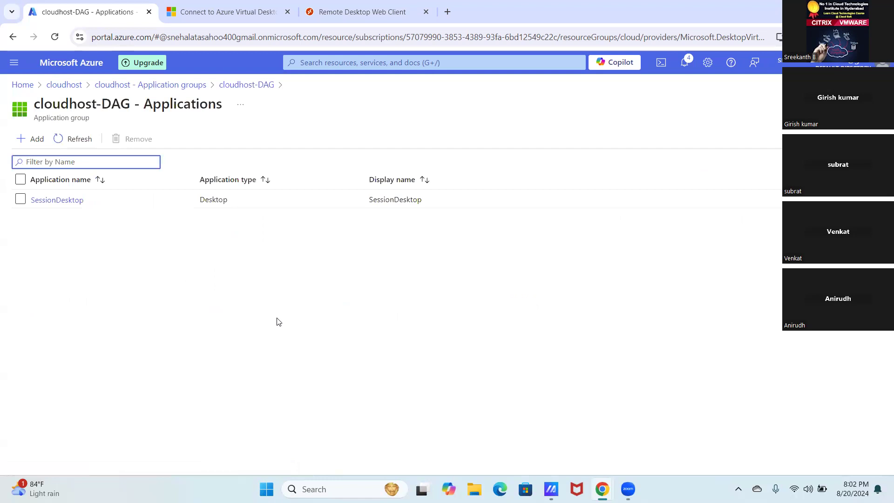
click(22, 200)
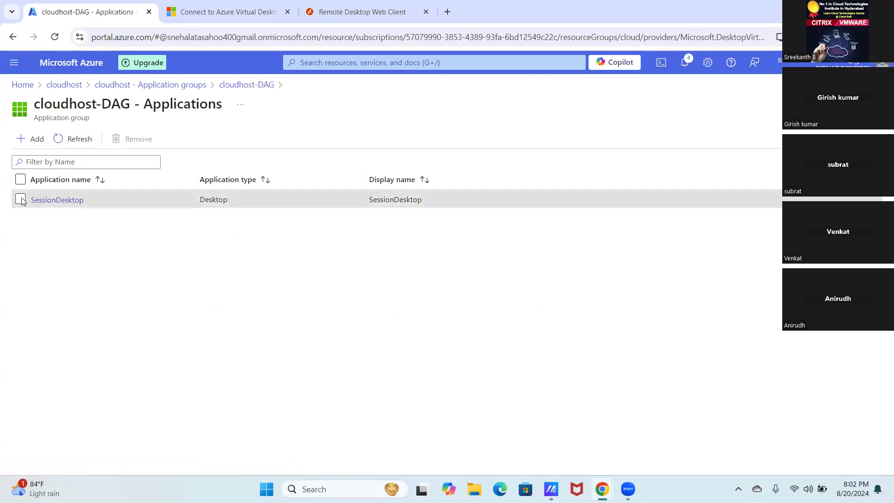
click(56, 201)
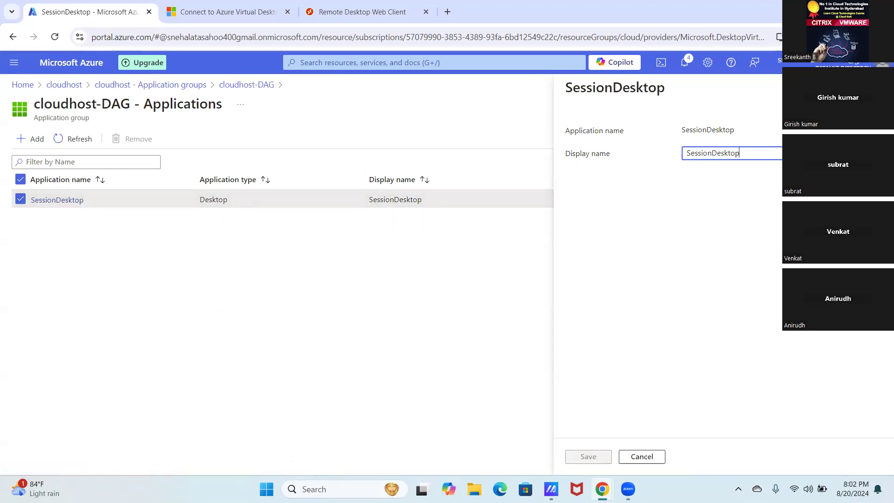
click(350, 318)
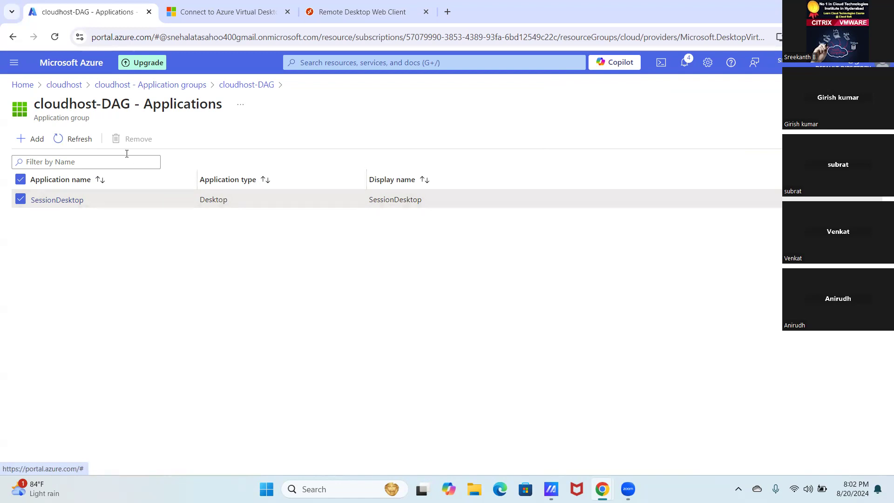
Refresh the applications list, recheck SessionDesktop unchanged, and return to the cloudhost overview
click(82, 141)
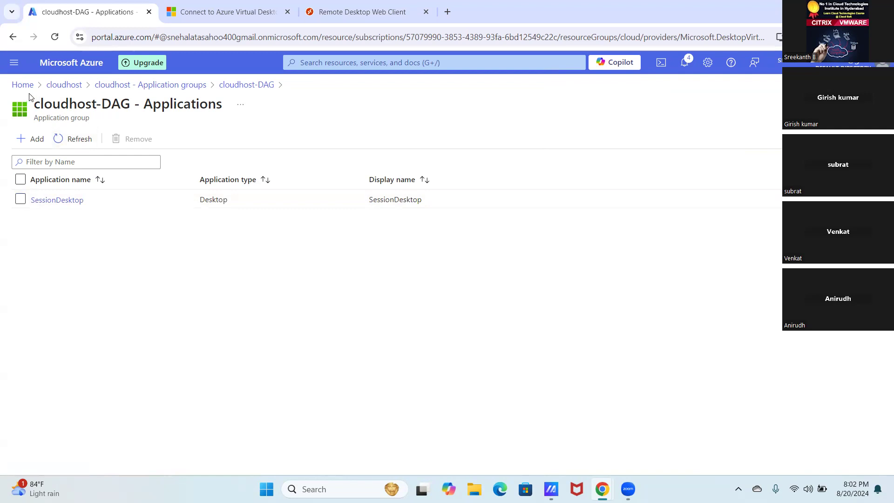
click(53, 199)
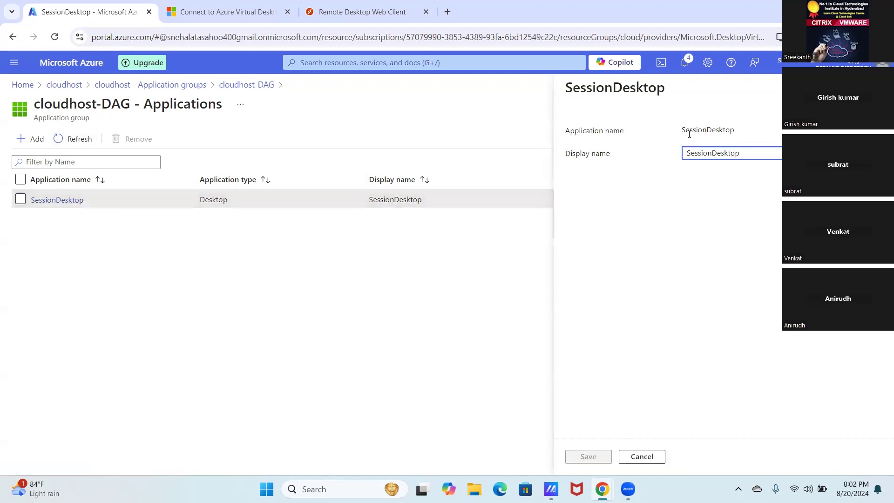
click(583, 339)
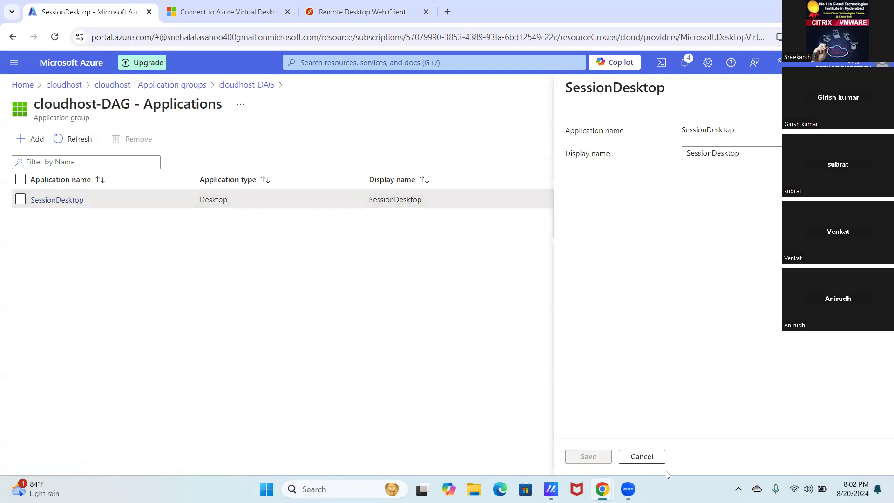
click(630, 457)
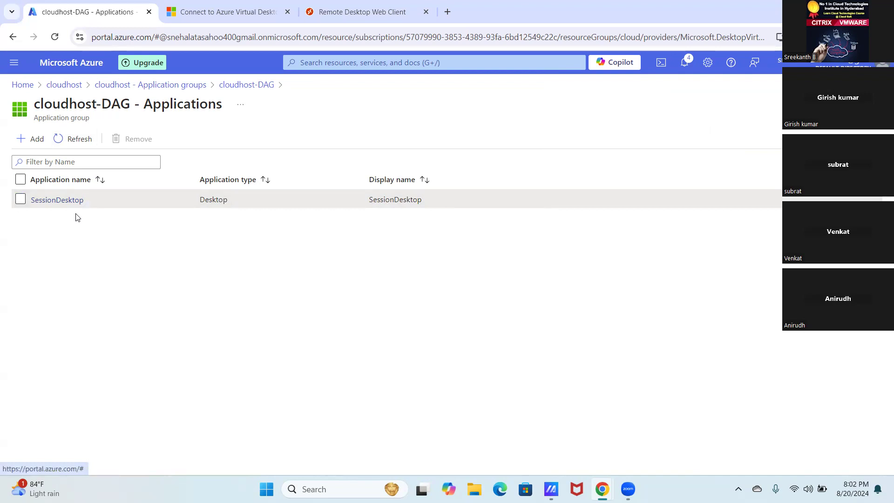
click(64, 85)
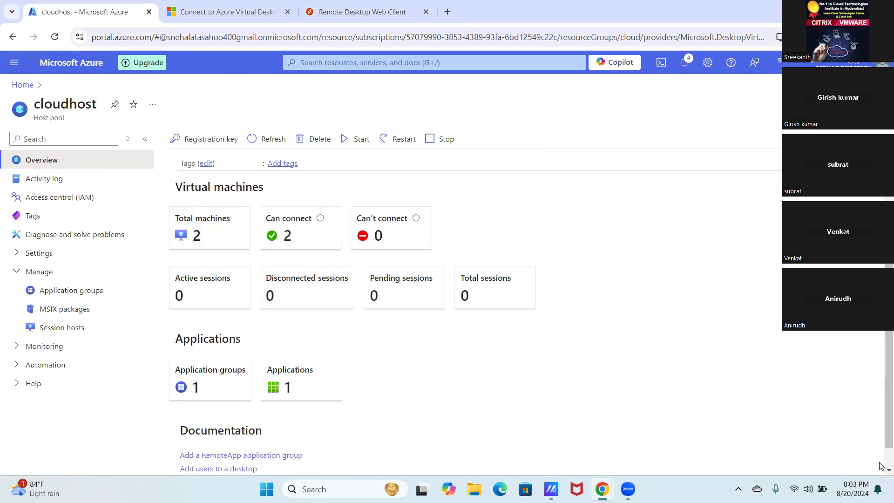
Start both cloudhost session hosts, CLOUDAVD1-0 and CLOUDAVD1-1, and check the notifications
scroll(880, 469, down, 1)
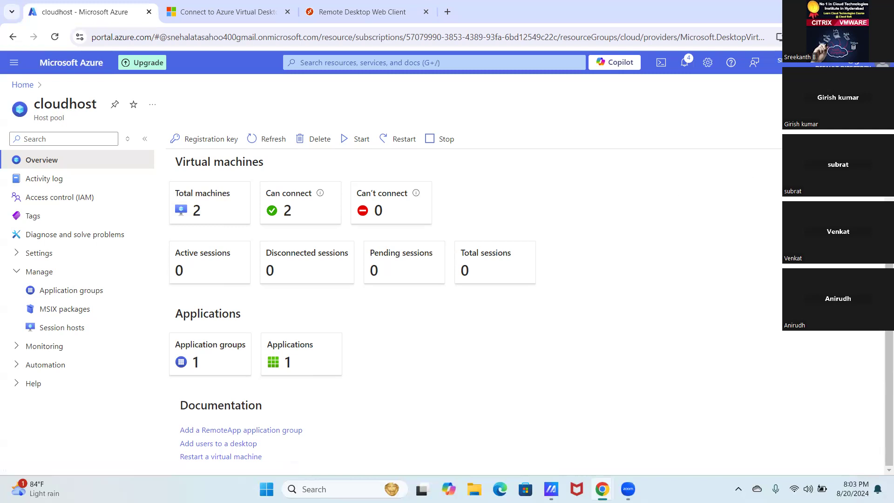
scroll(475, 312, up, 3)
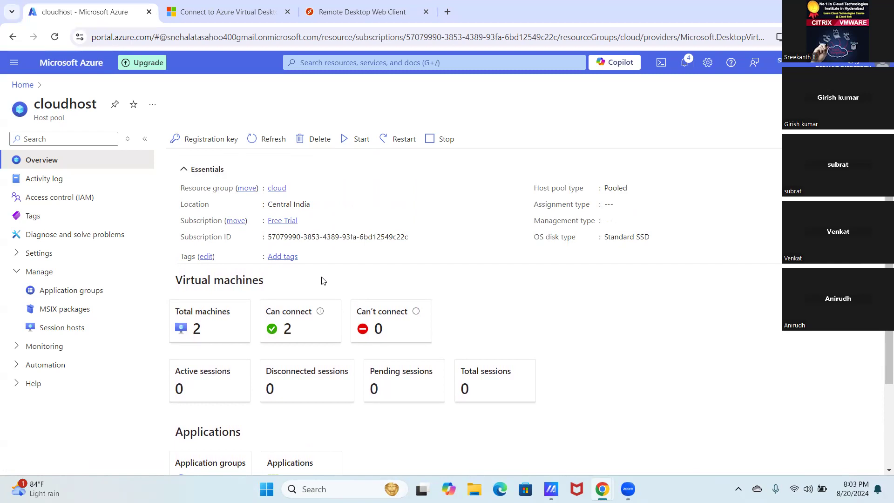
click(60, 328)
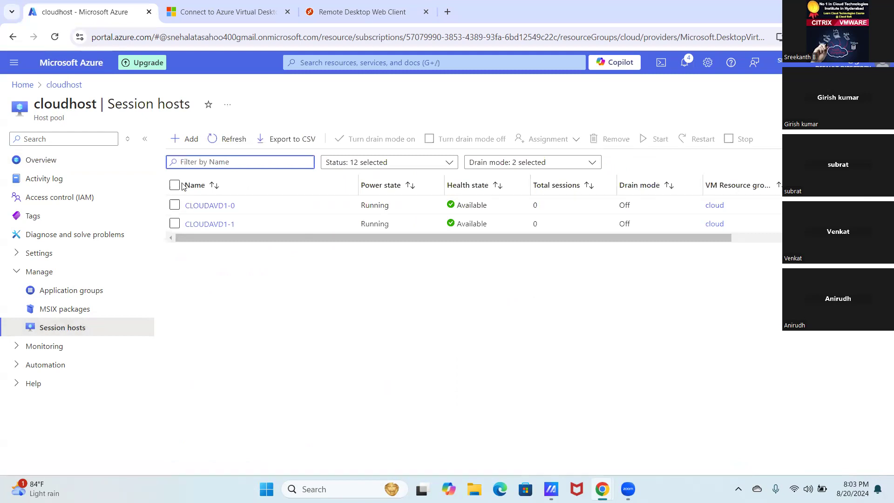
click(175, 205)
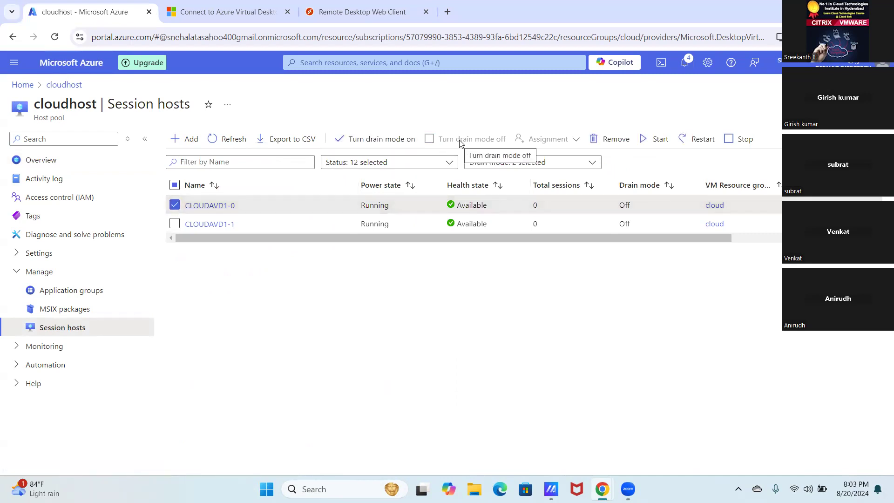
click(179, 225)
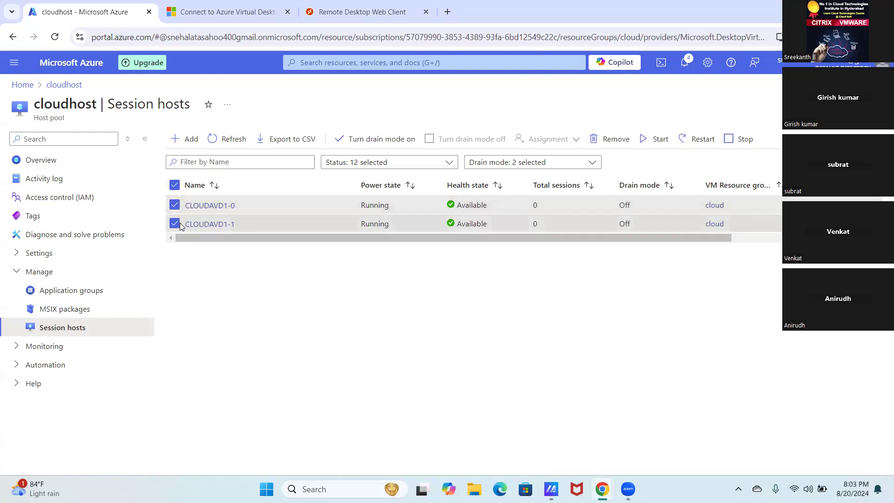
click(654, 147)
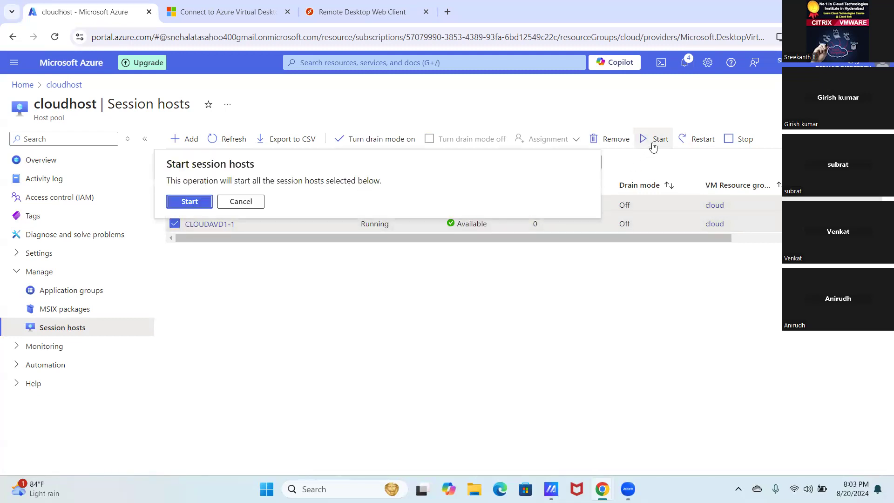
click(187, 202)
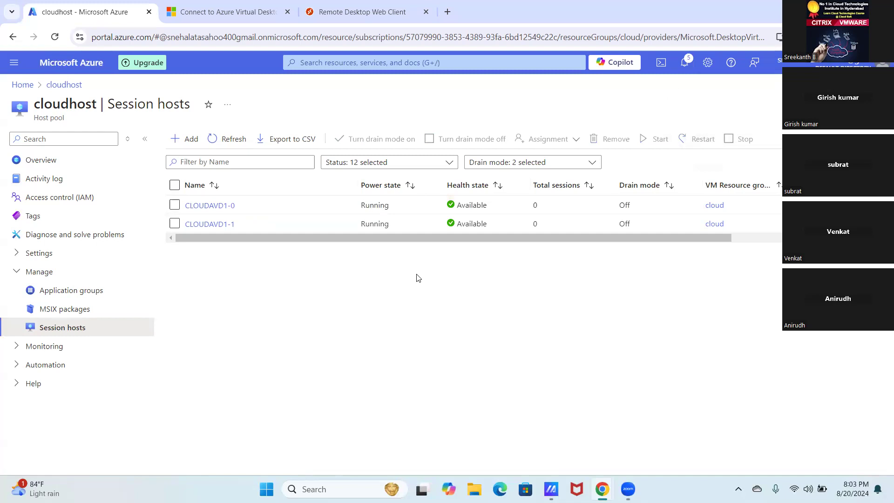
click(685, 63)
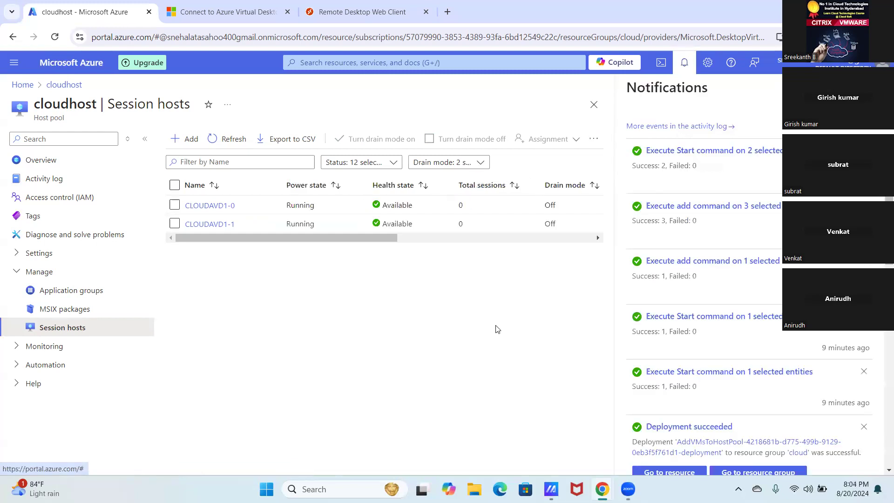
Close notifications and re-check the second host's actions and the Drain mode filter
click(597, 235)
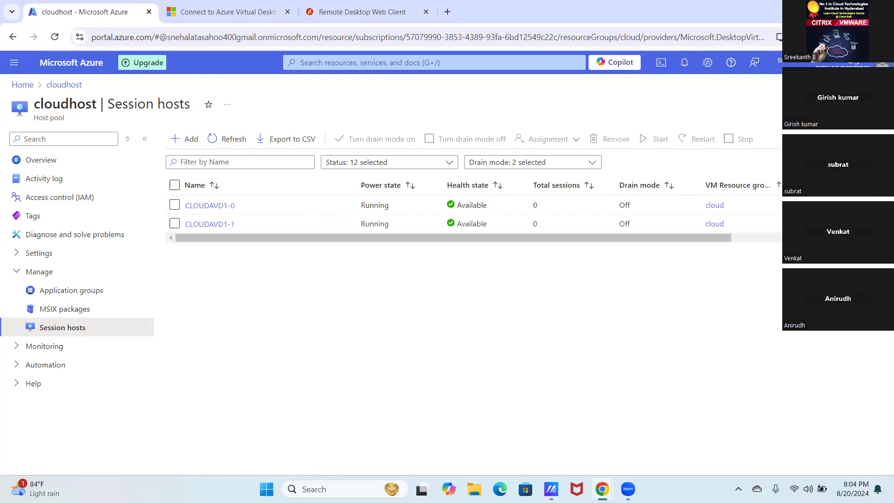
scroll(194, 243, right, 5)
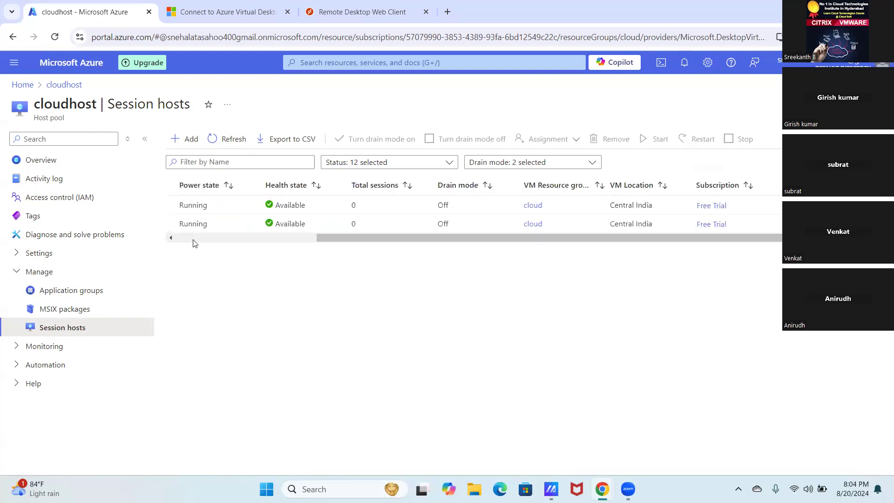
scroll(194, 243, left, 5)
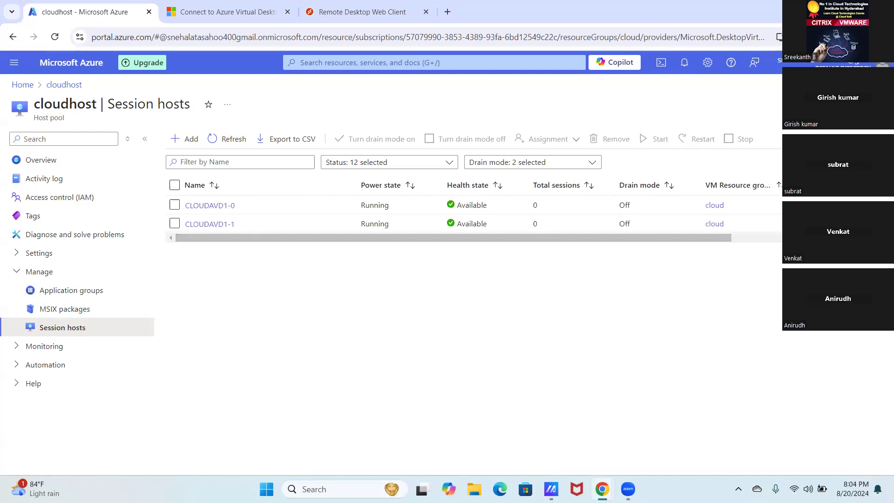
scroll(474, 219, right, 5)
click(872, 224)
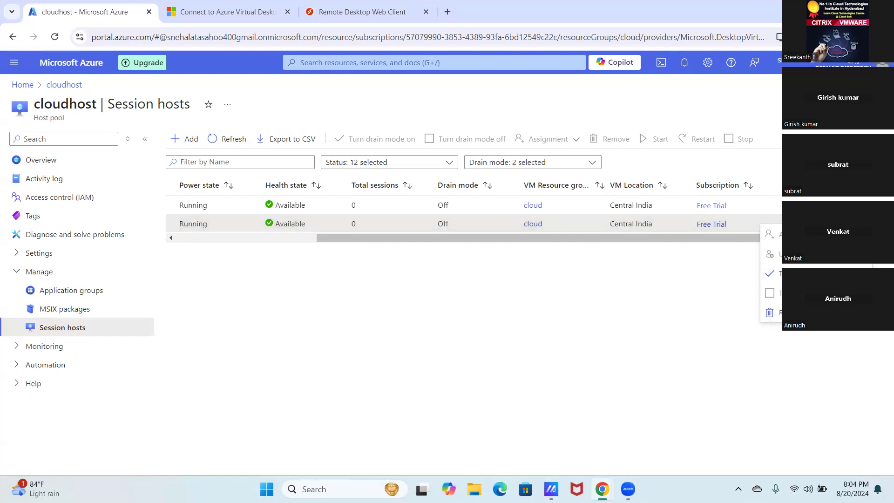
click(574, 163)
click(574, 163)
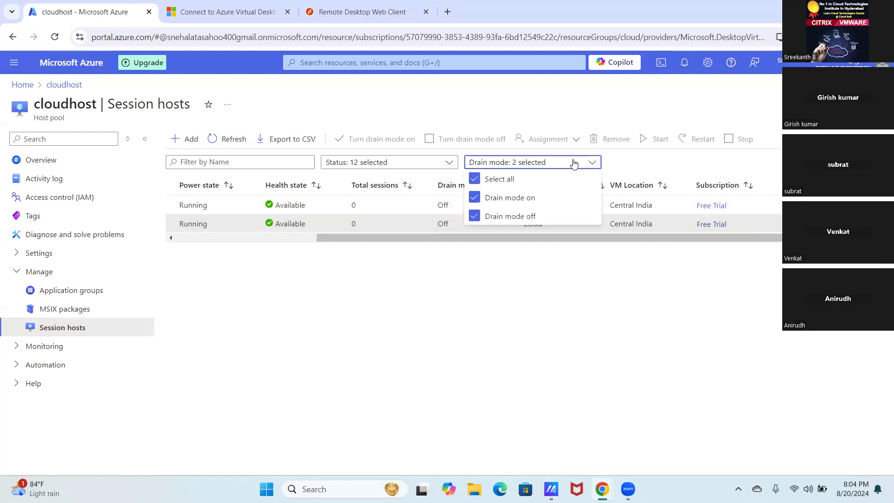
click(735, 285)
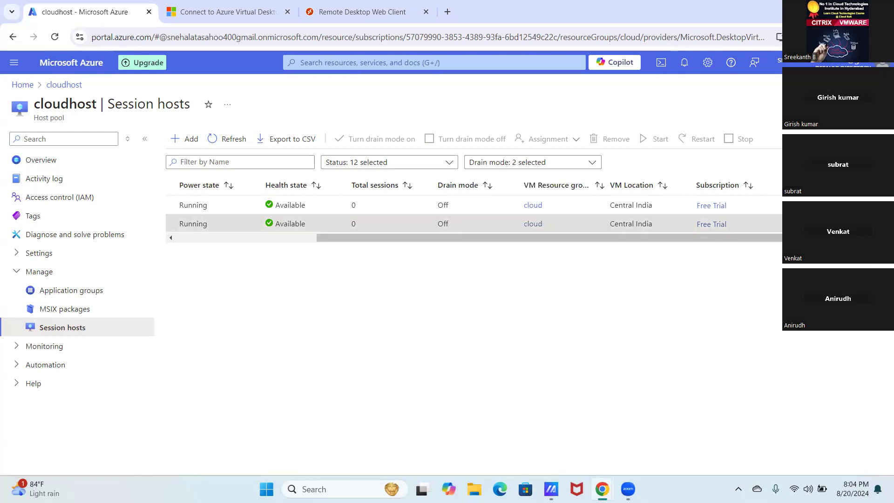
click(868, 225)
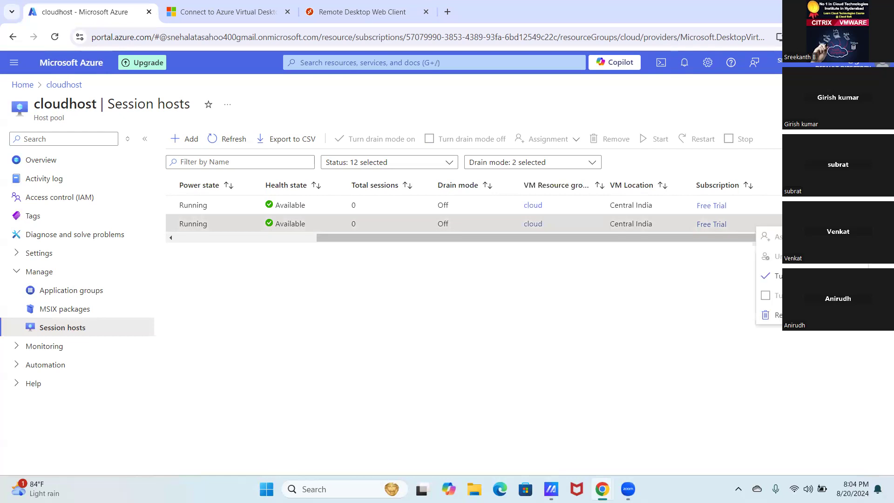
click(595, 328)
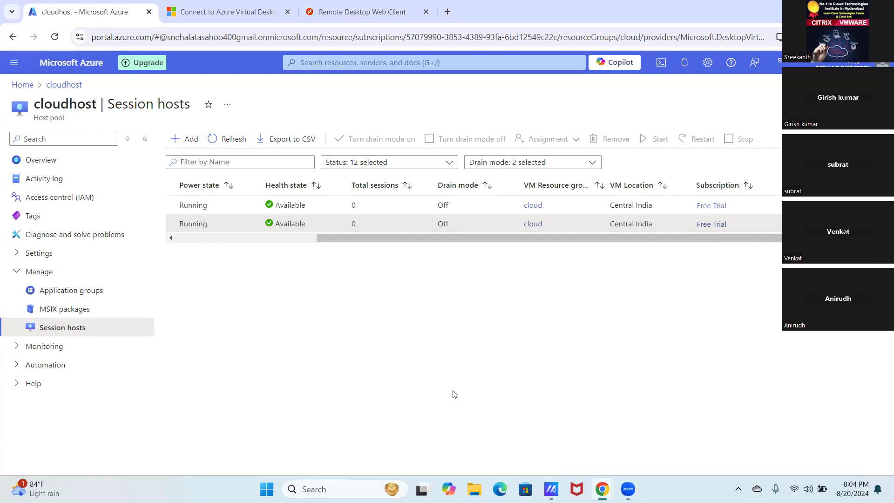
Bring the Remote Desktop Web Client window forward and reload the page
mouse_move(601, 488)
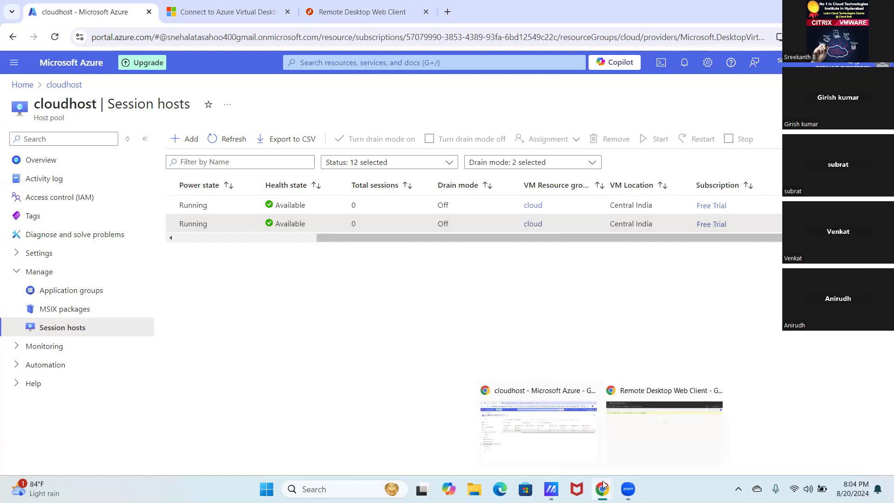
click(660, 419)
click(52, 37)
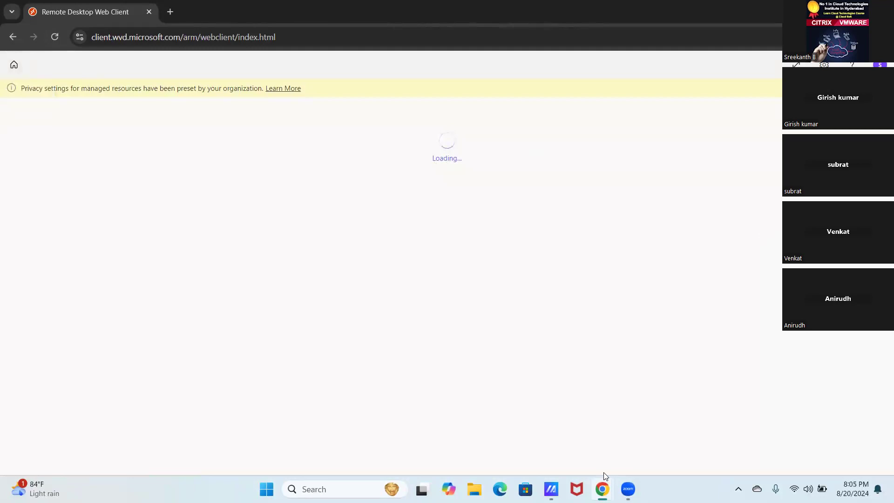
mouse_move(602, 488)
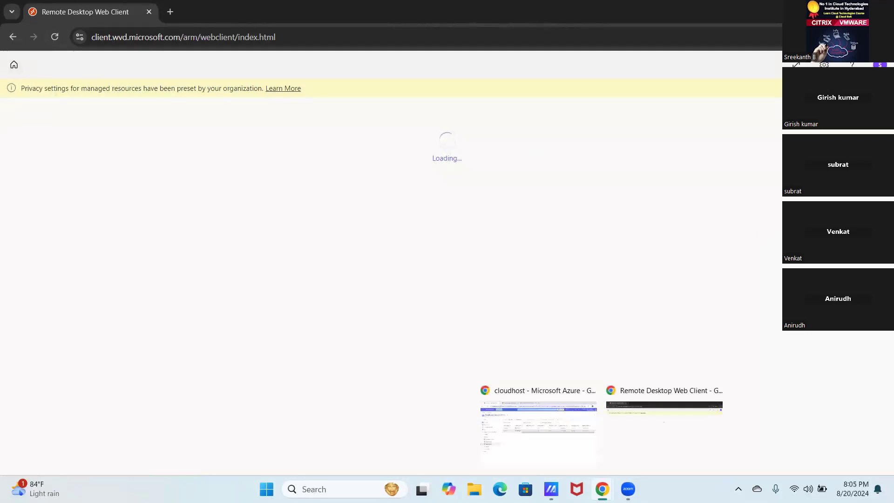
click(550, 433)
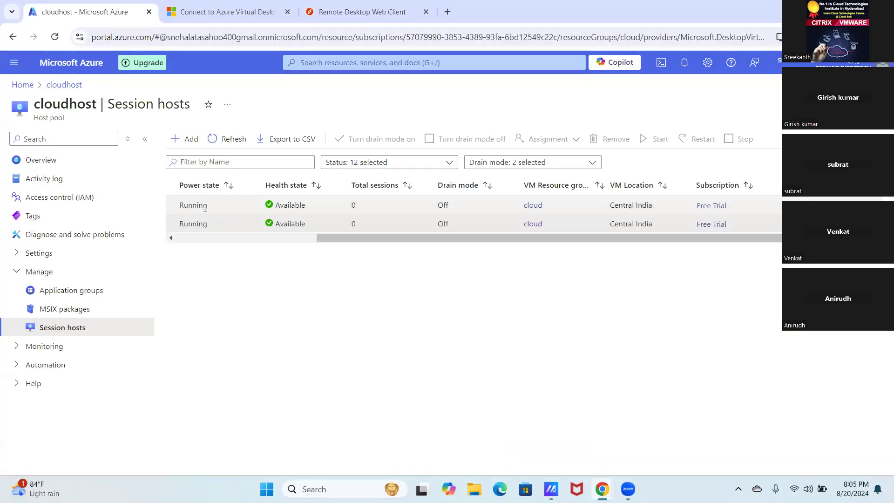
Check the health status and drain mode filters, keeping both drain mode states included
click(388, 164)
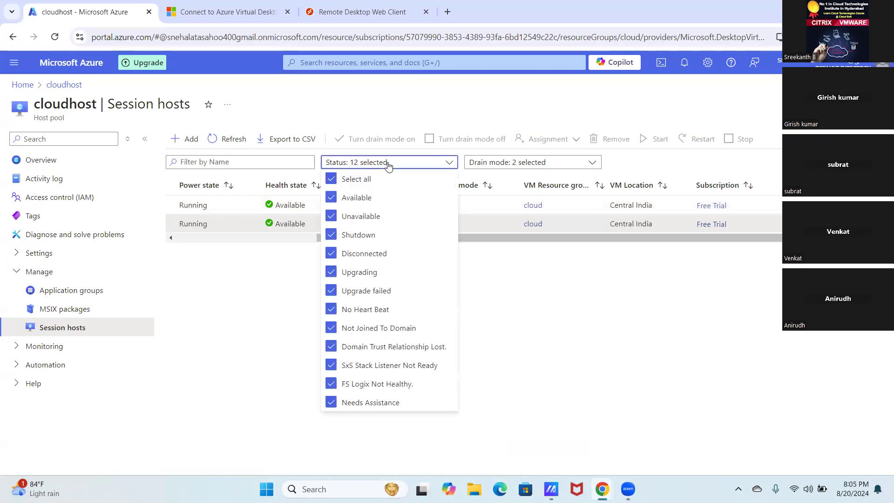
click(515, 282)
click(532, 163)
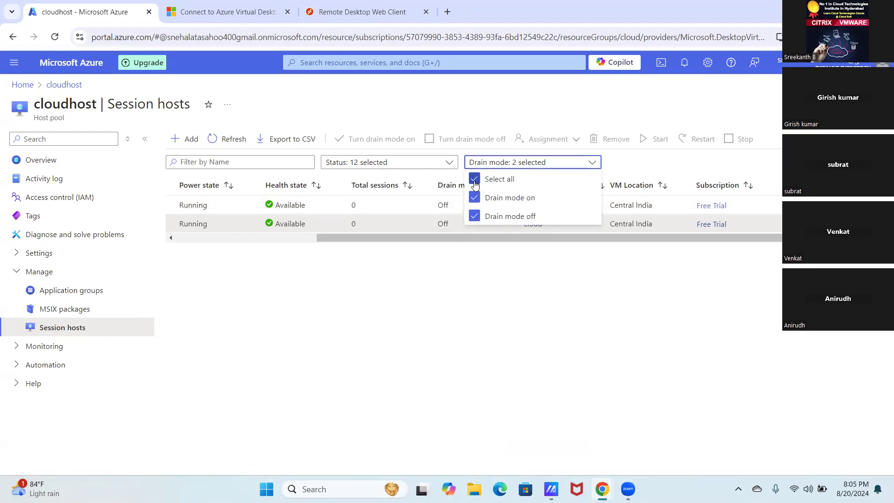
click(475, 180)
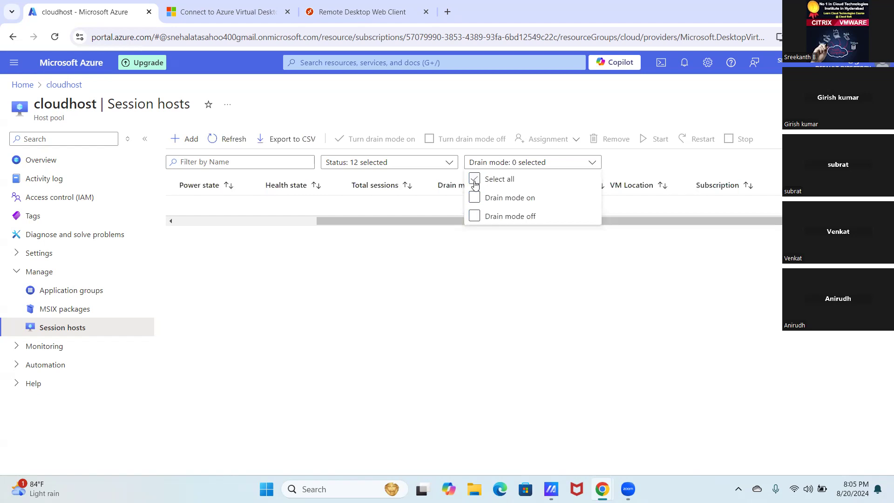
click(475, 180)
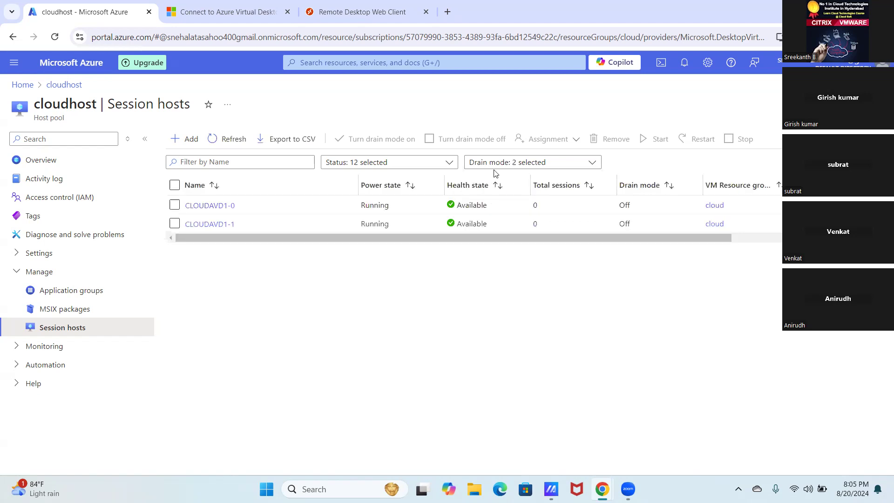
click(516, 164)
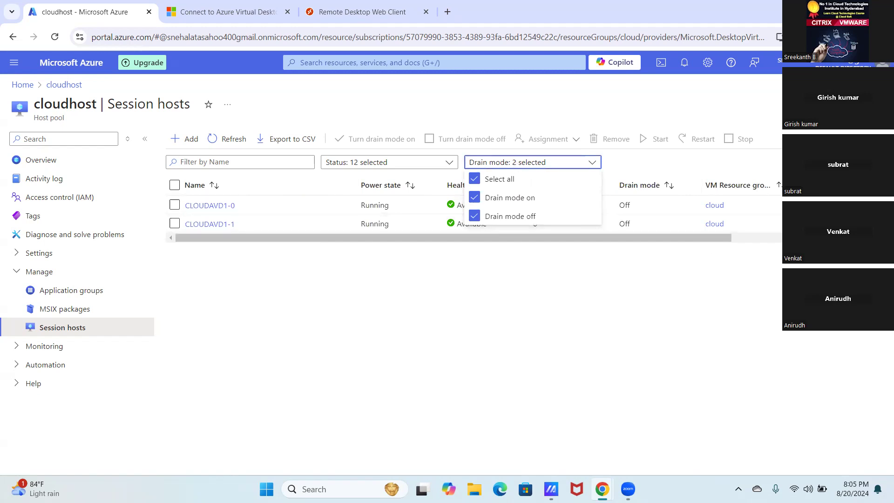
Look at the second session host's actions without choosing one, then select CLOUDAVD1-0
click(834, 237)
click(872, 223)
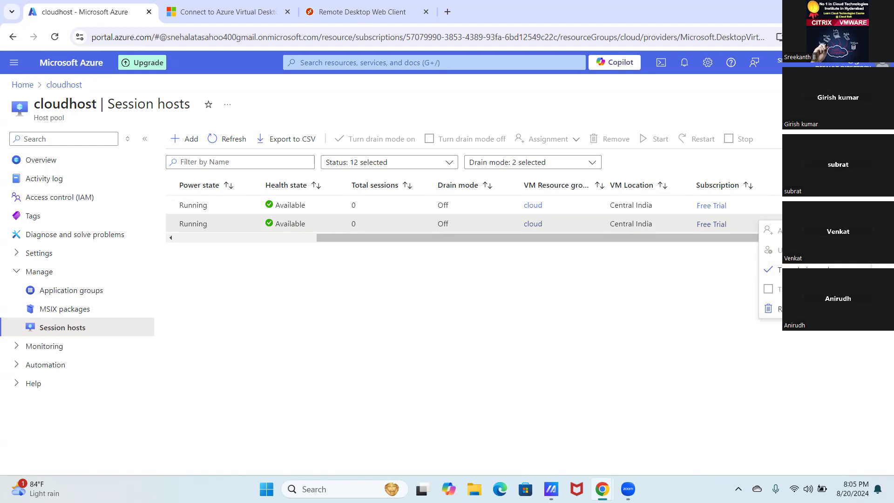
click(549, 297)
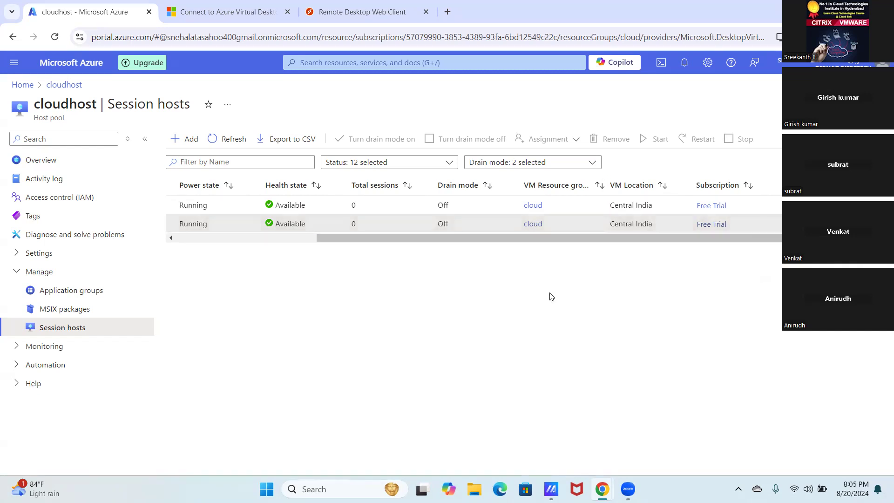
click(187, 237)
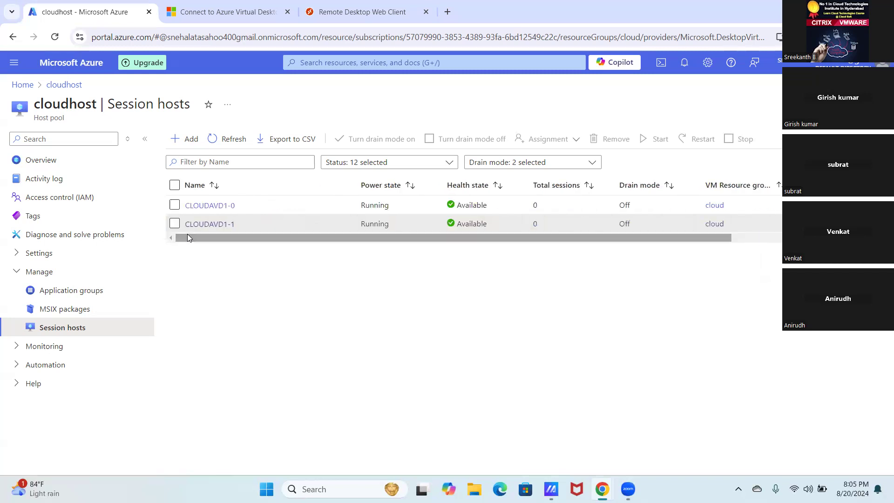
click(175, 204)
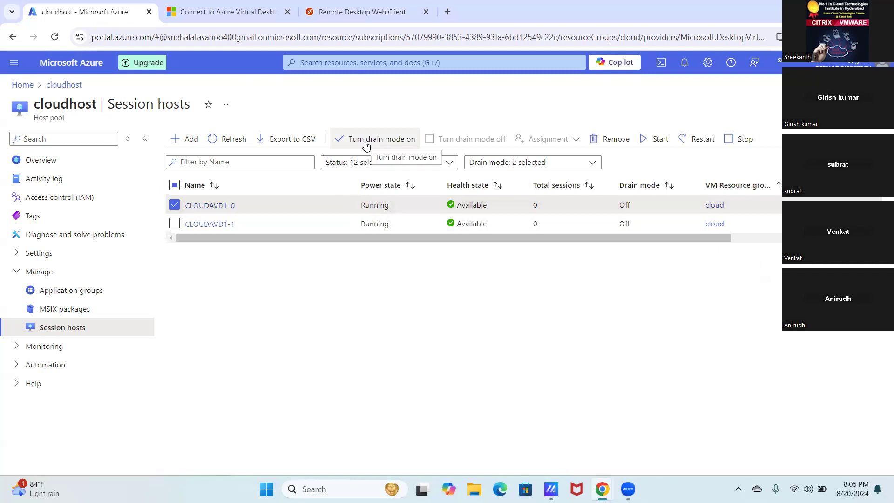
Search the cloudhost host pool's menu for 'wor'
double_click(95, 139)
click(95, 139)
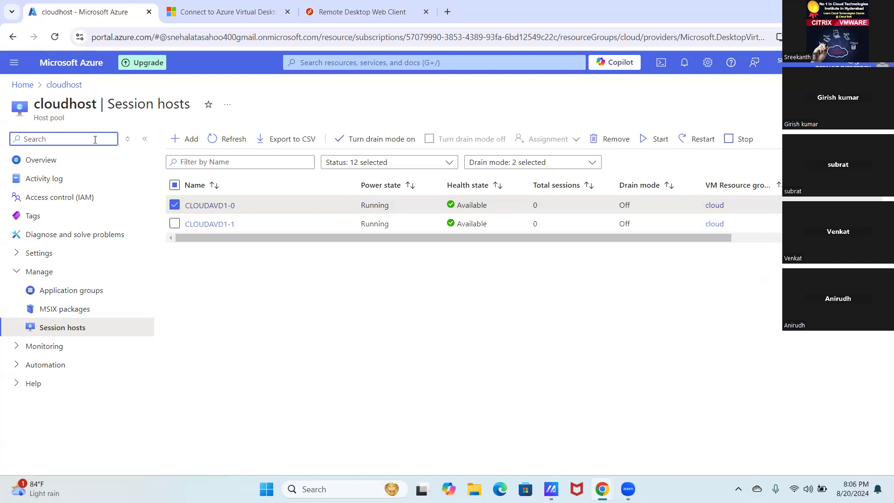
text(wor)
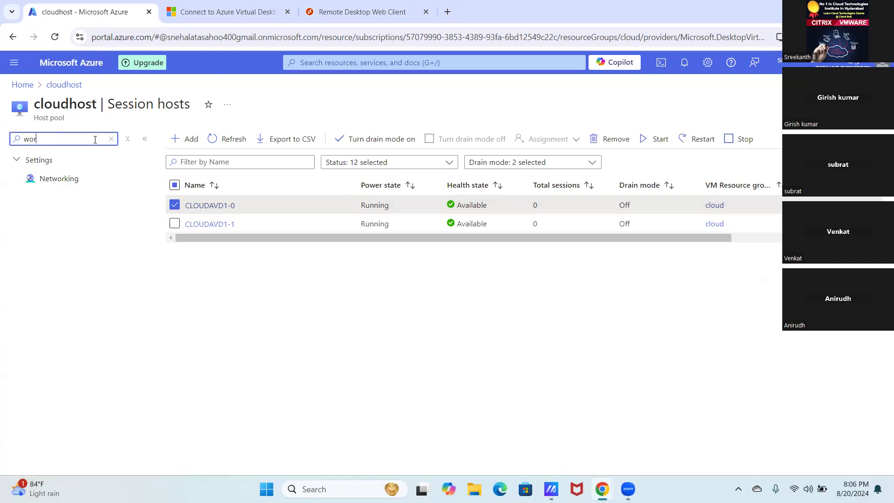
Search the portal for 'work' to open Azure Virtual Desktop Workspaces, then start a new workspace
click(334, 64)
text(w)
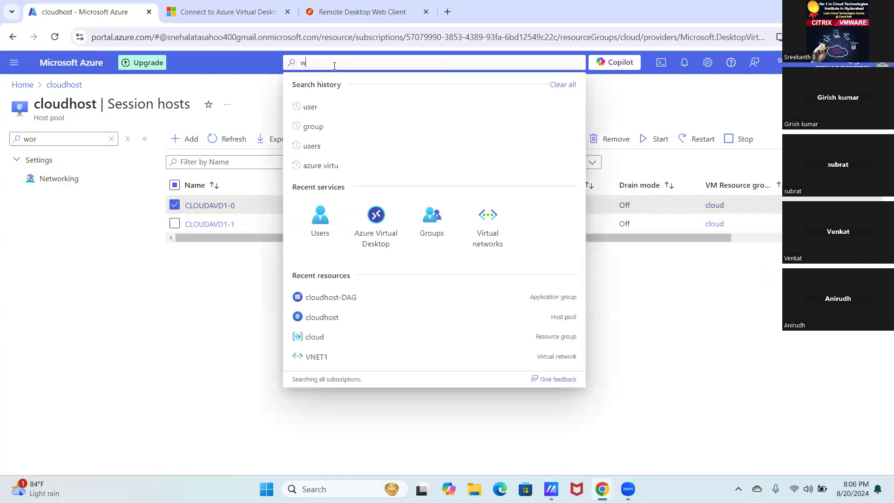
text(ork)
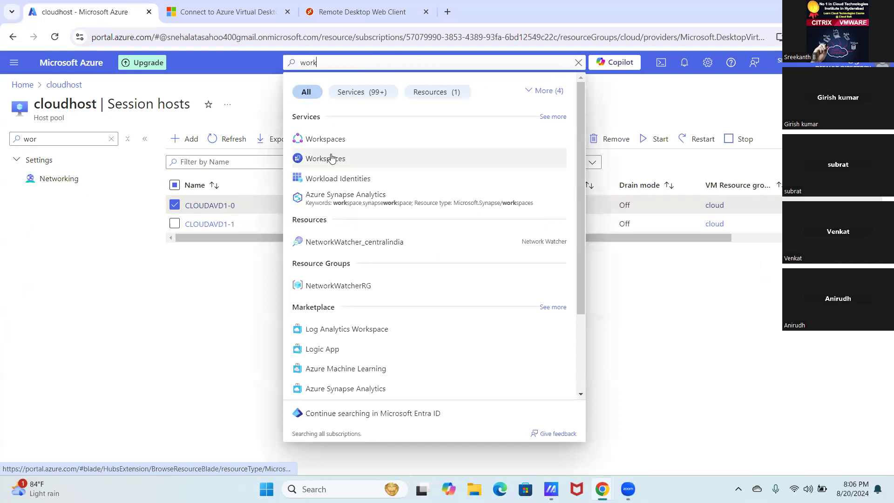
click(331, 158)
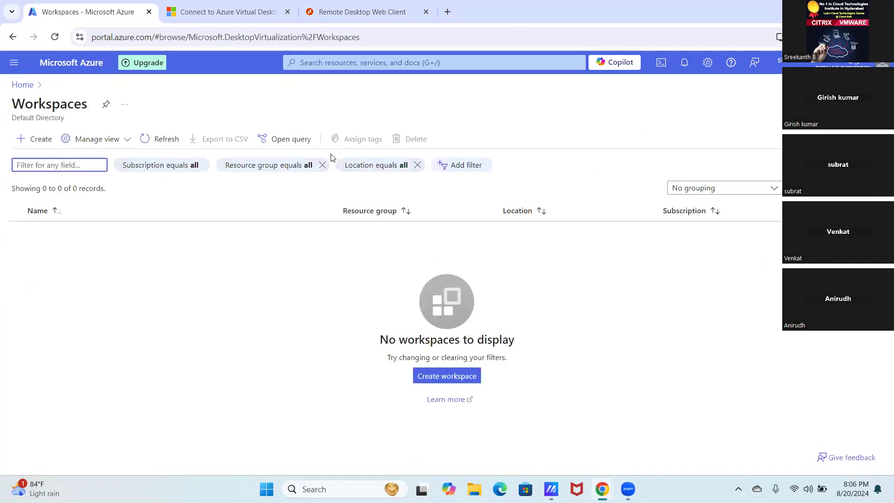
click(47, 141)
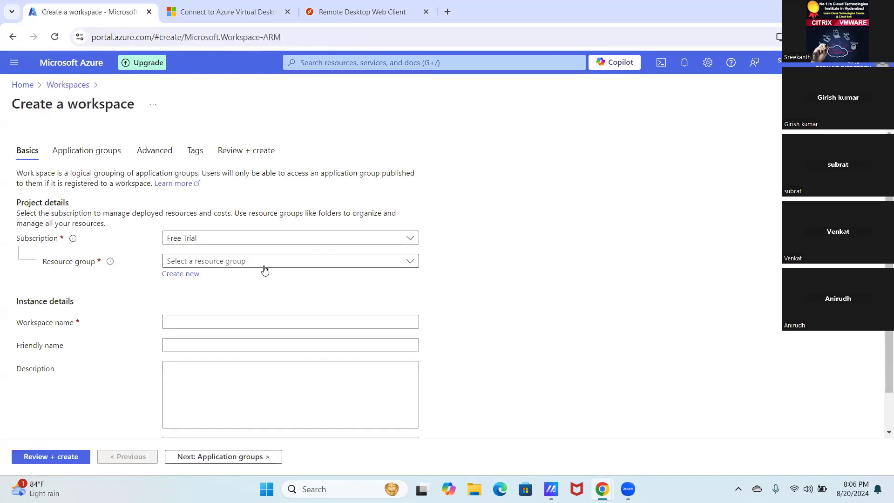
Choose resource group 'cloud' and name the workspace SUB
click(315, 264)
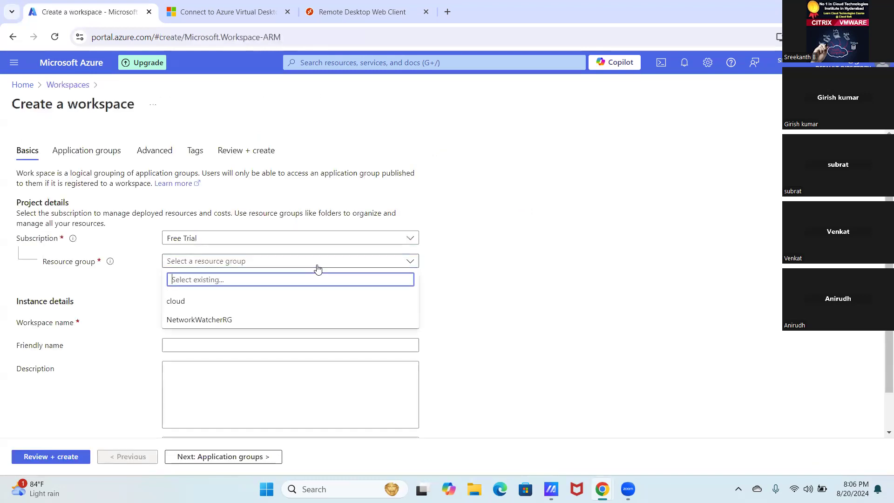
click(210, 300)
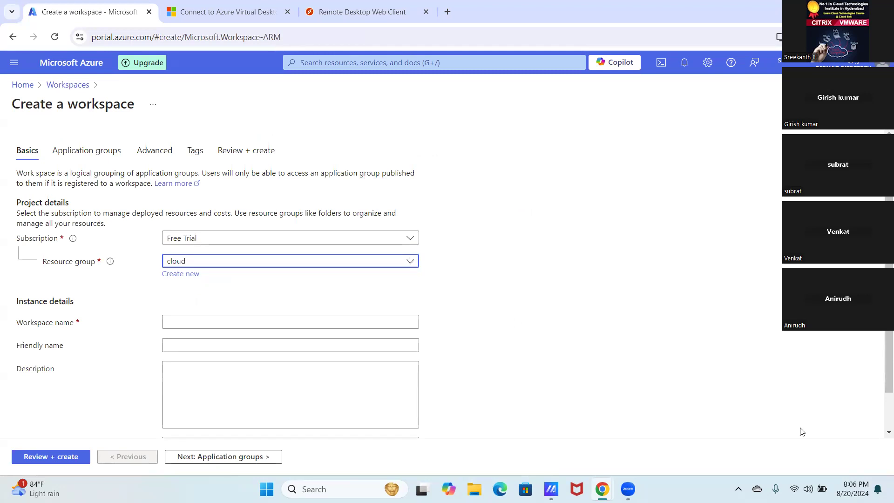
click(888, 433)
click(888, 433)
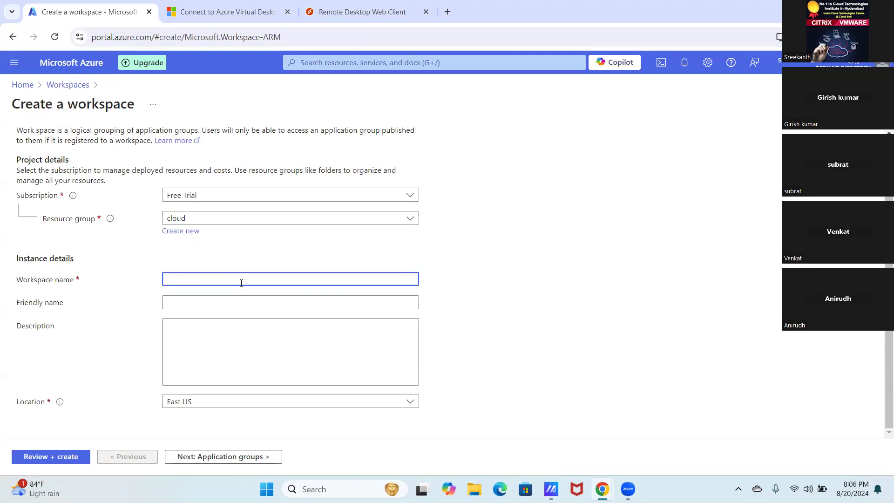
text(SUB)
Set the workspace location to Central India and continue to the Application groups step
click(244, 407)
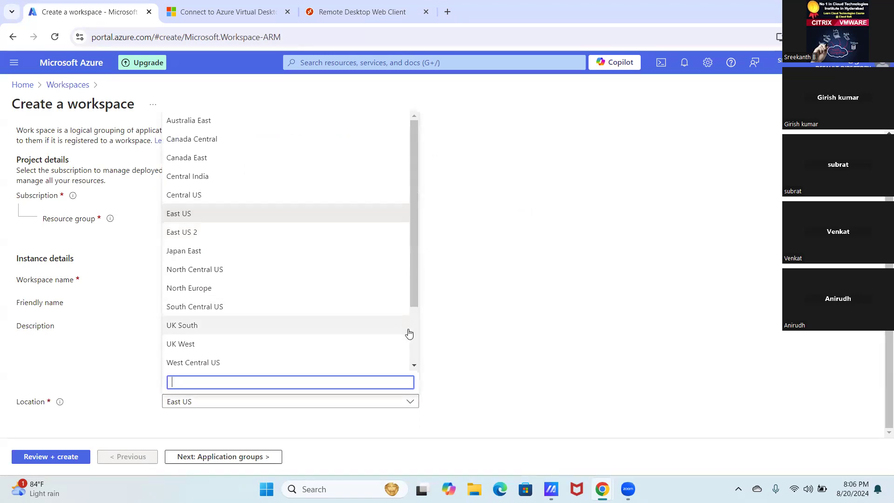
click(417, 358)
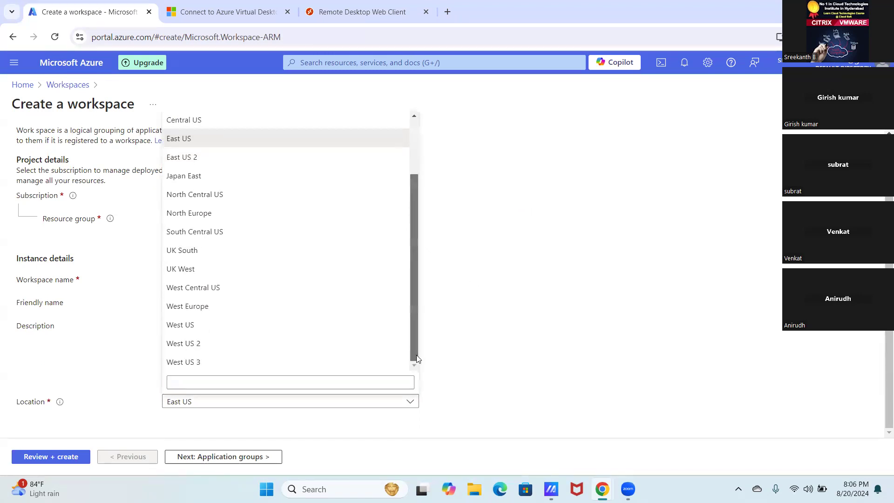
click(279, 388)
text(C)
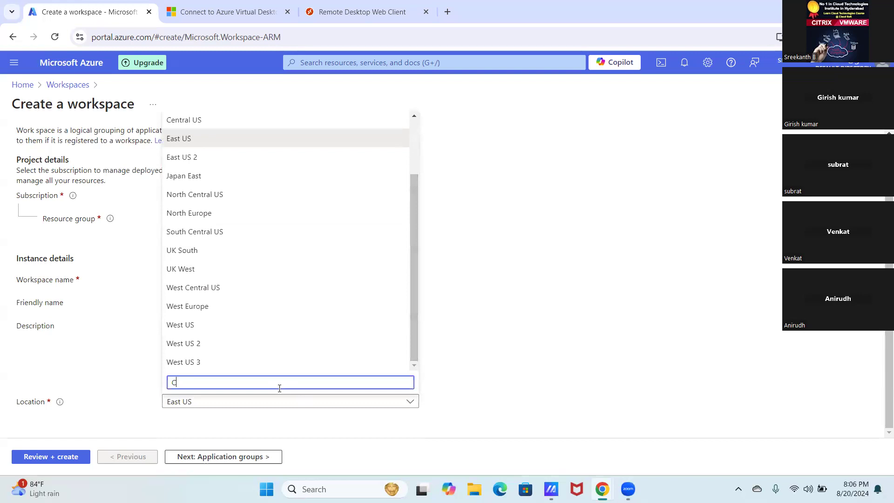
text(ENTRA)
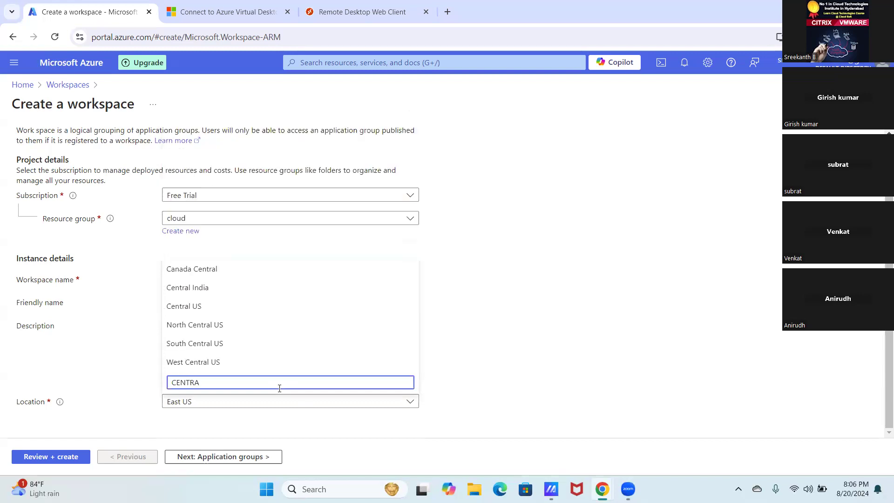
text(L)
key(Return)
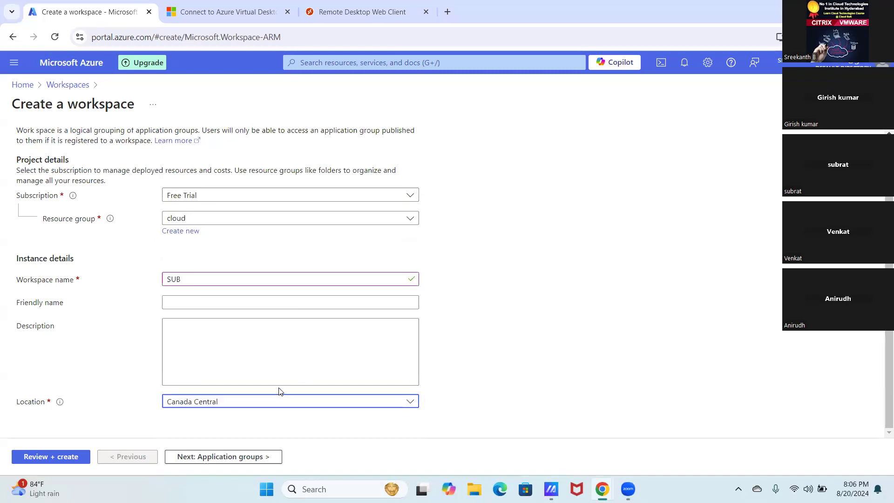
click(310, 404)
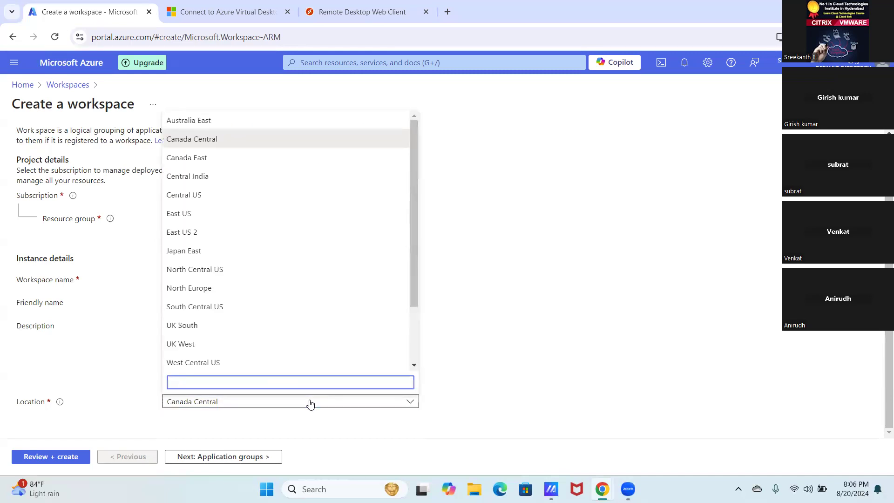
click(411, 277)
drag(412, 276, 401, 183)
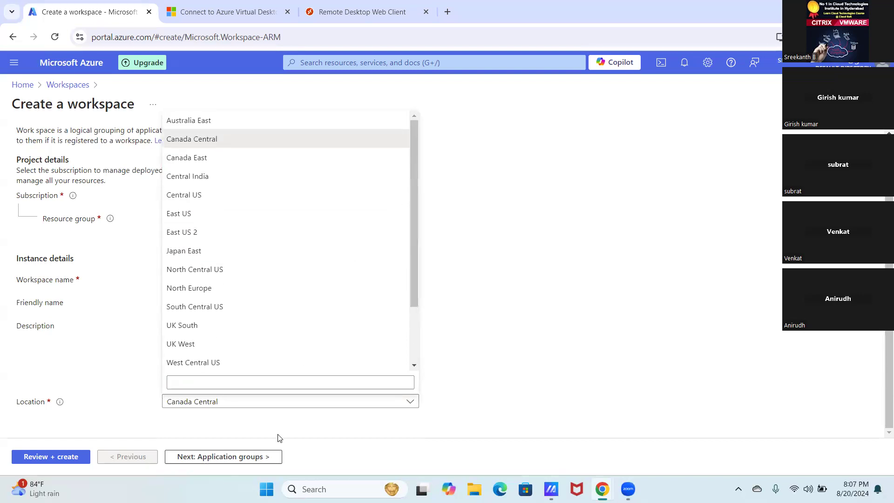
click(228, 408)
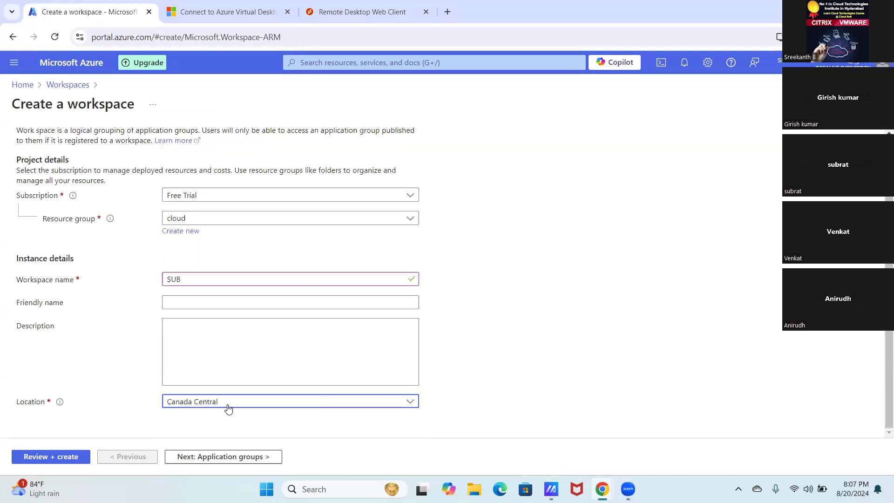
click(228, 408)
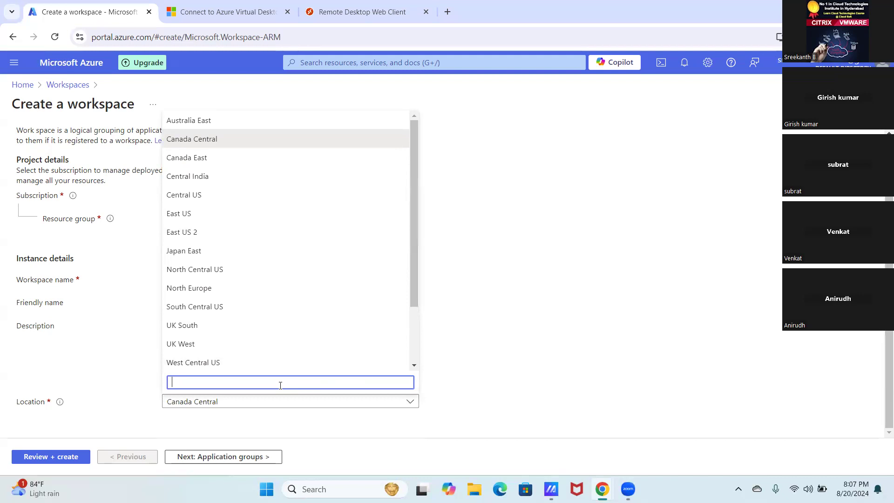
text(IND)
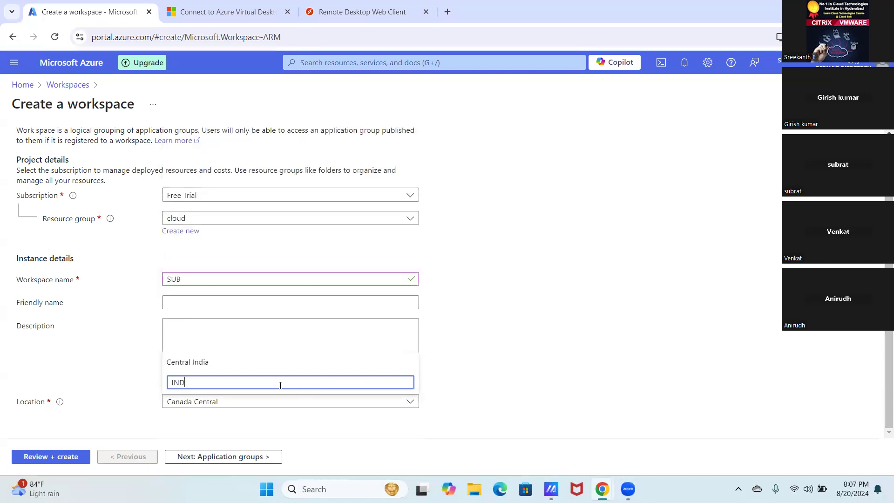
key(BackSpace)
key(BackSpace)
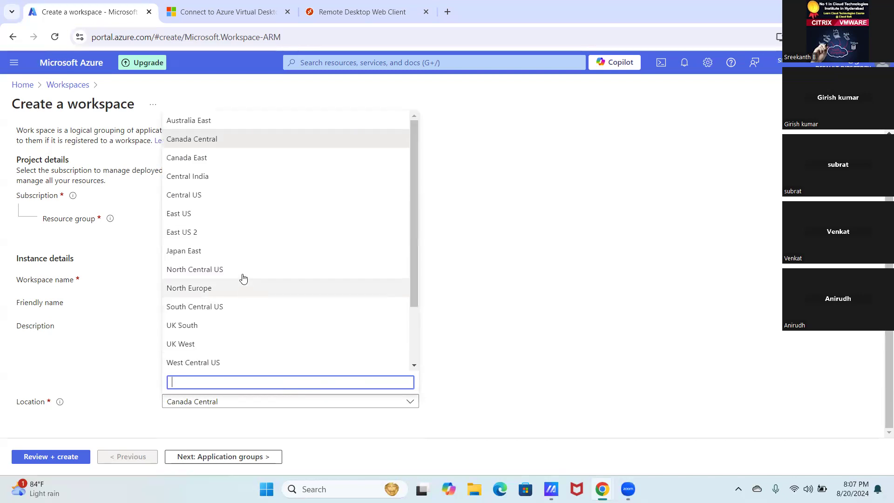
click(223, 180)
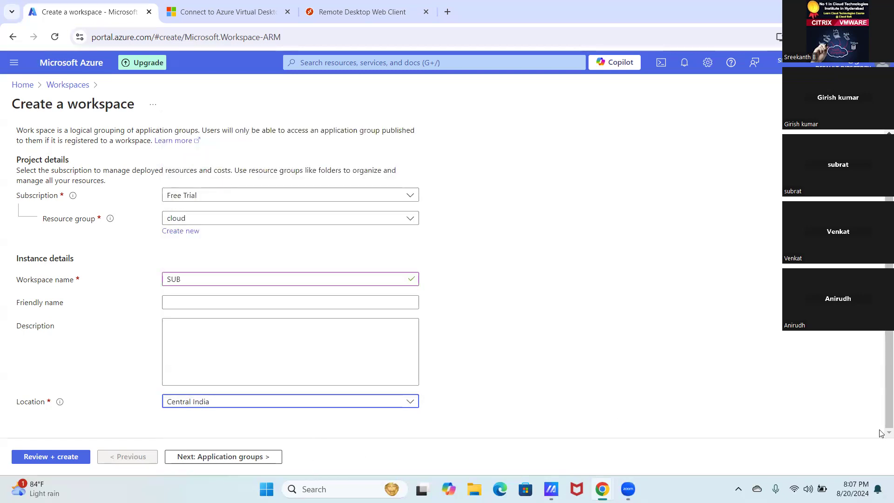
click(201, 462)
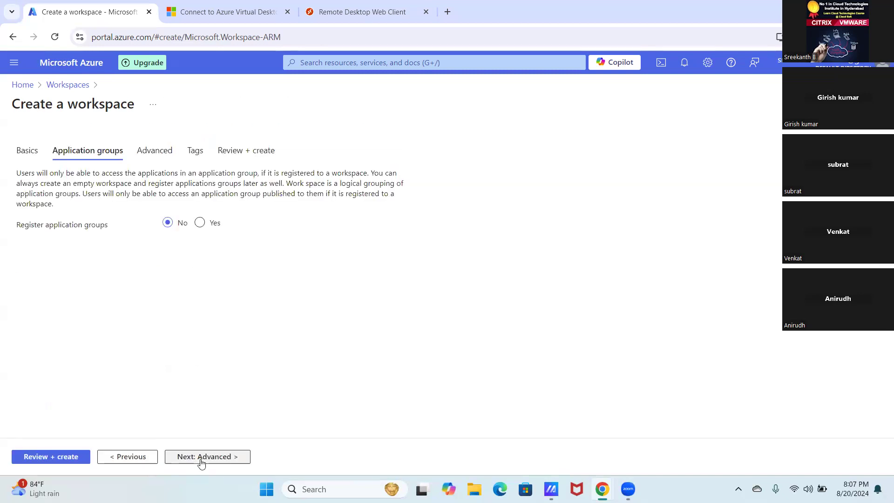
Register the cloudhost-DAG desktop application group, then advance through Advanced to Tags
click(202, 228)
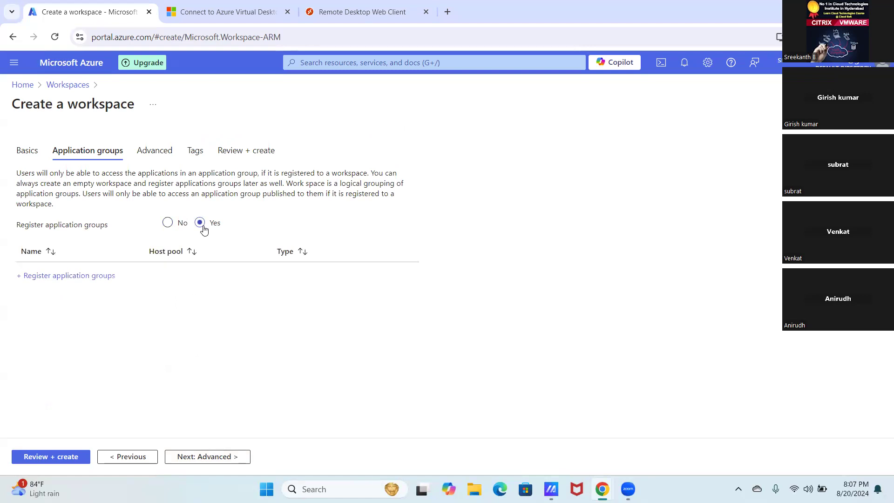
click(76, 277)
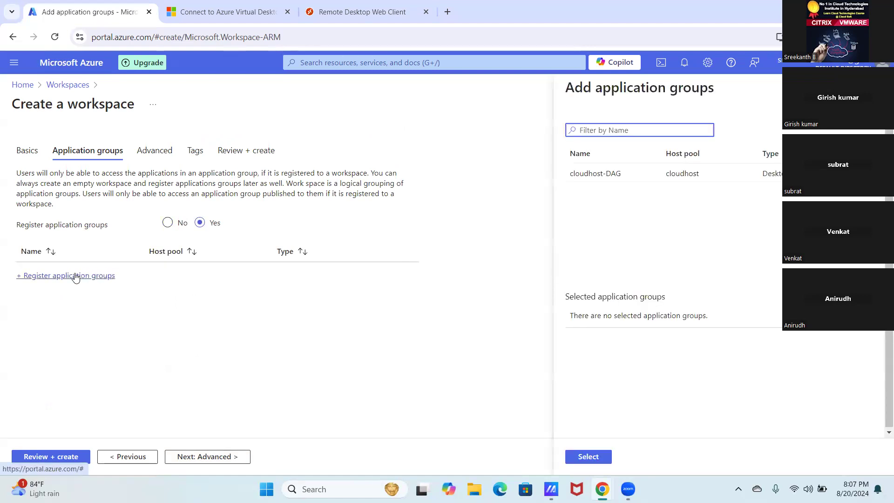
click(586, 174)
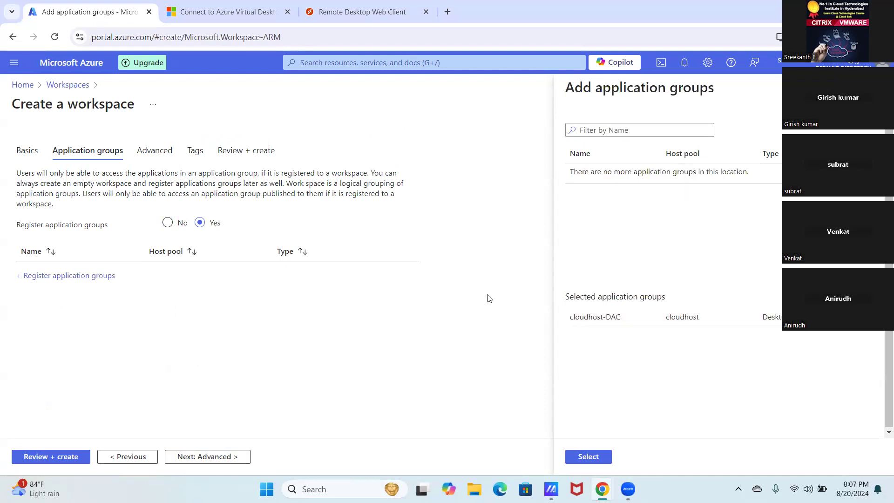
click(219, 465)
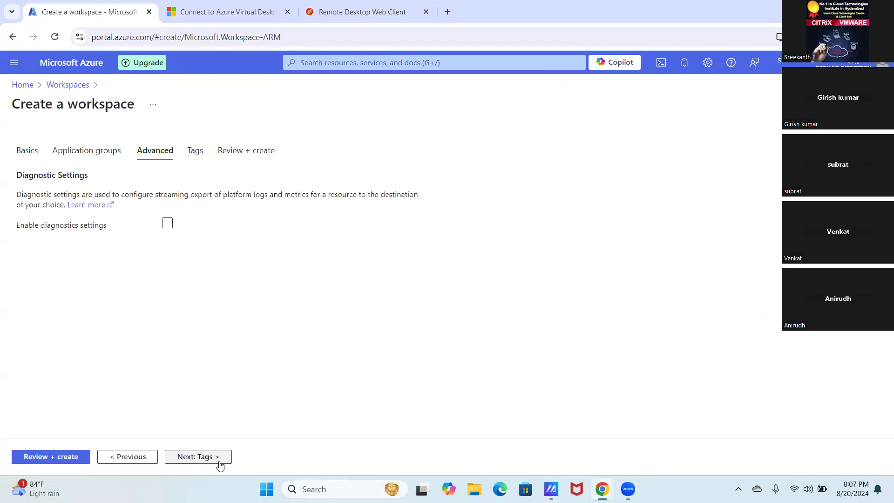
click(127, 458)
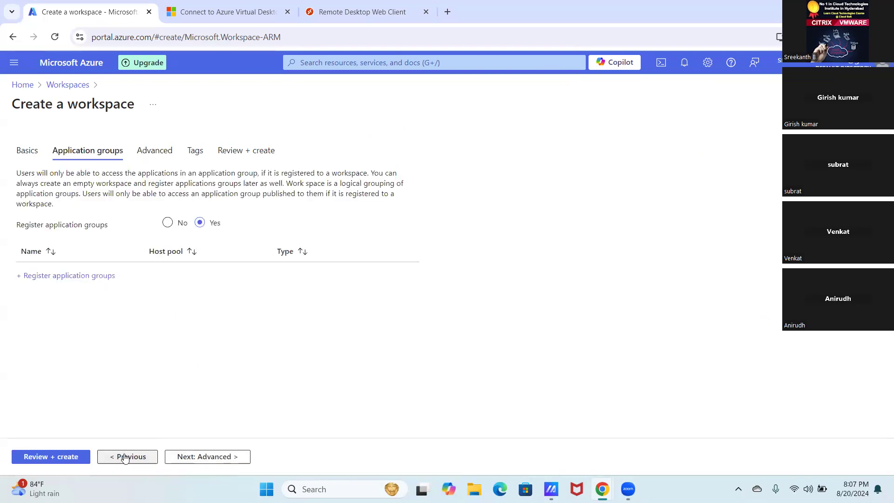
click(77, 278)
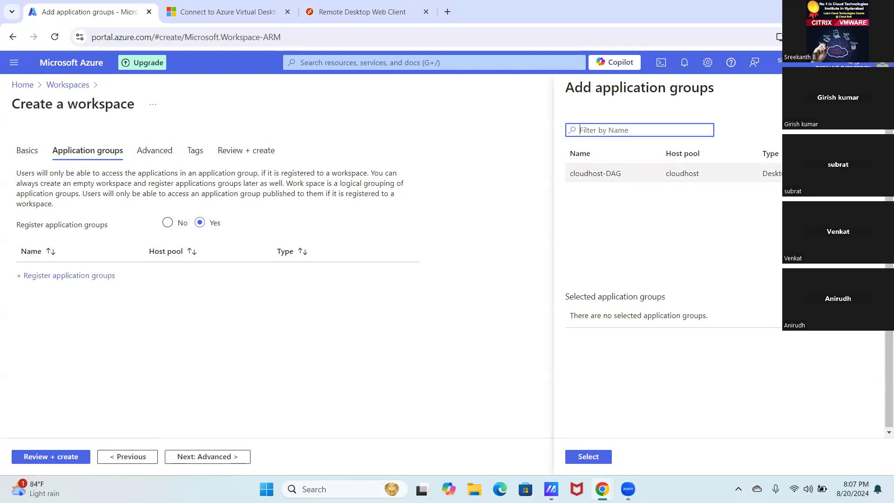
click(601, 173)
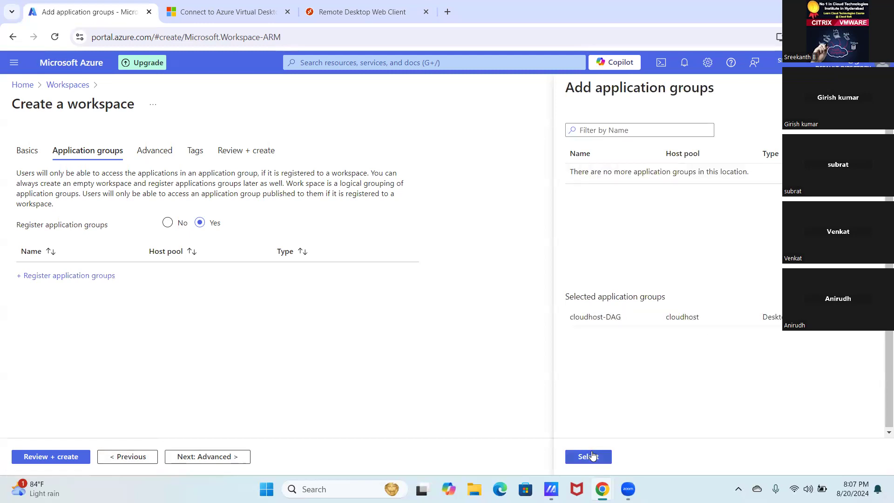
click(590, 456)
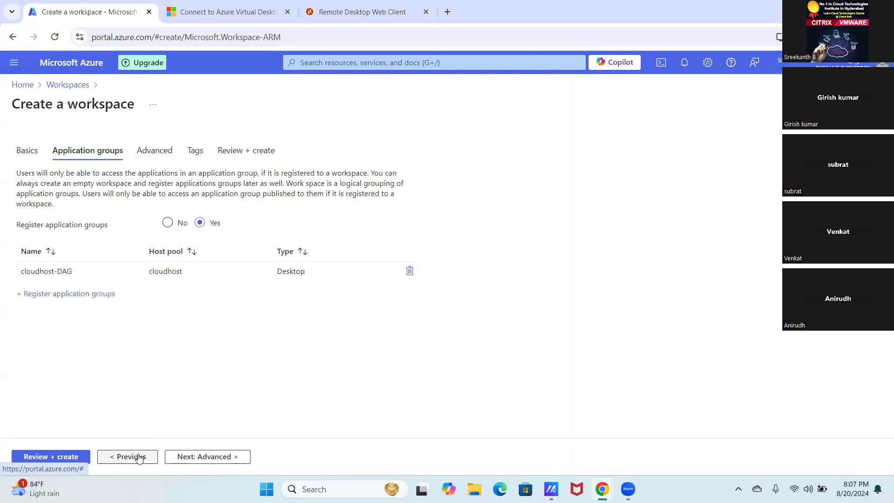
click(200, 462)
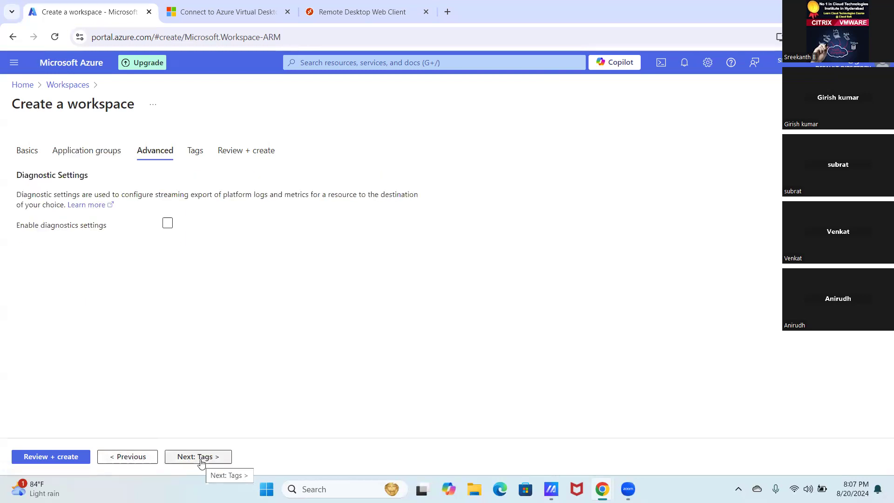
click(201, 459)
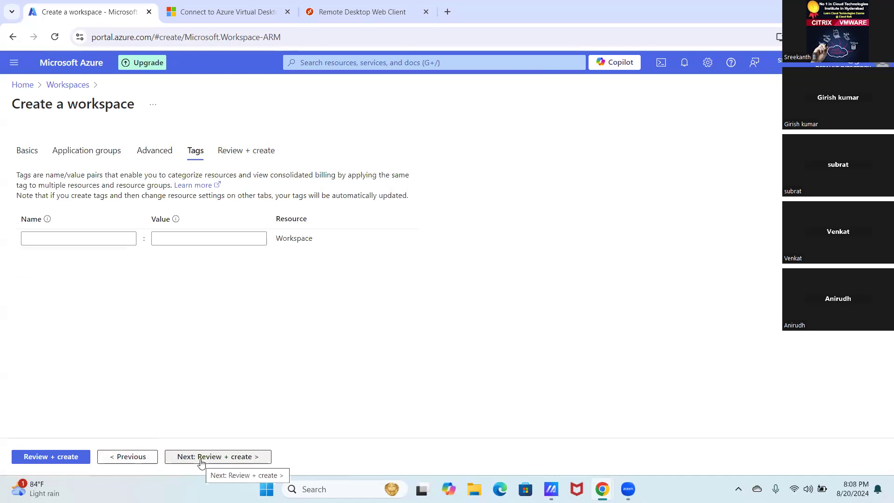
Validate the SUB workspace on Review + create and create it
click(201, 458)
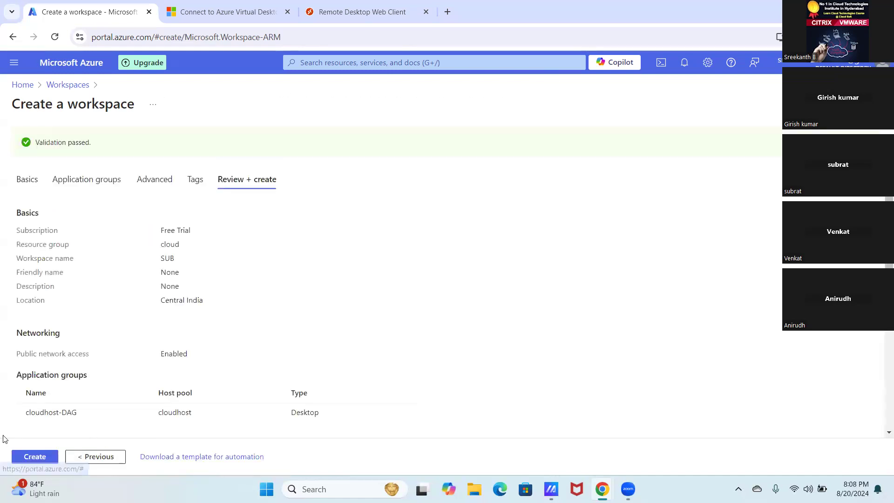
click(33, 456)
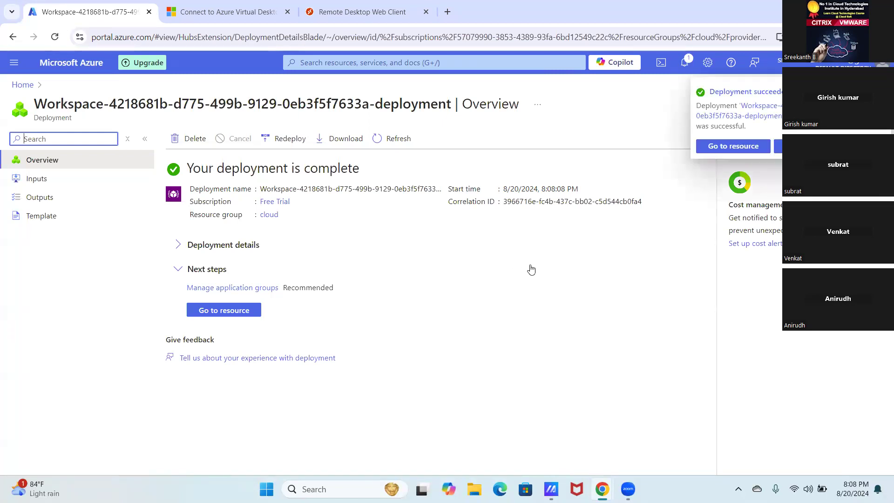
Go to the deployed SUB workspace from notifications and close the notifications panel
click(222, 312)
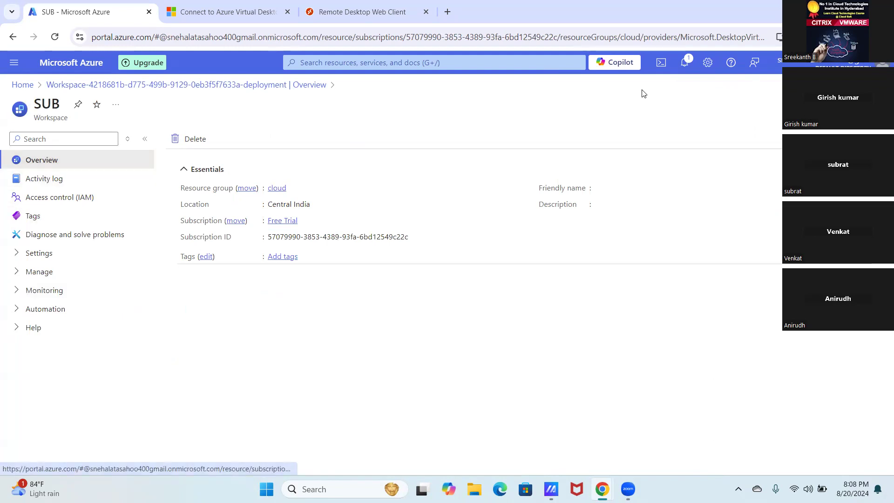
click(685, 64)
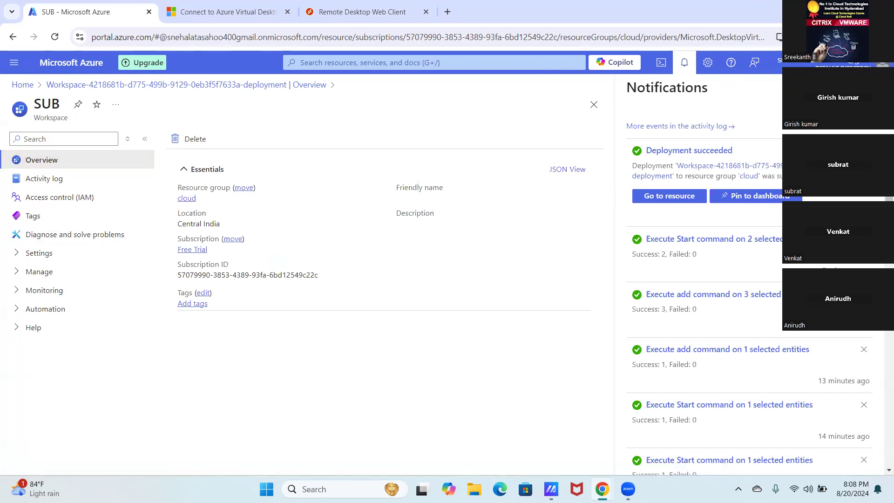
click(873, 88)
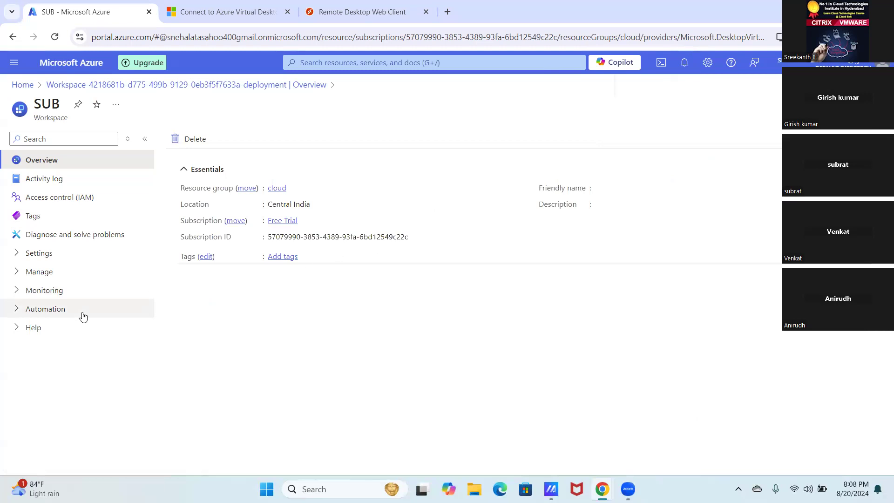
click(684, 63)
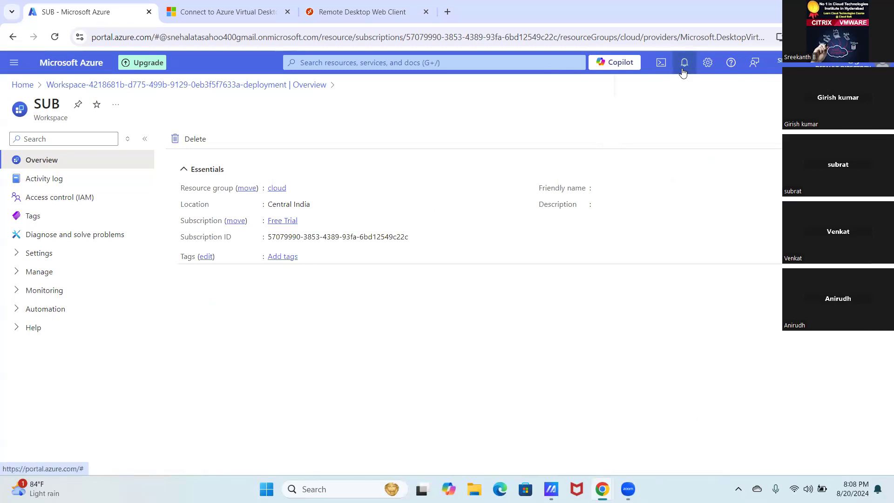
click(681, 197)
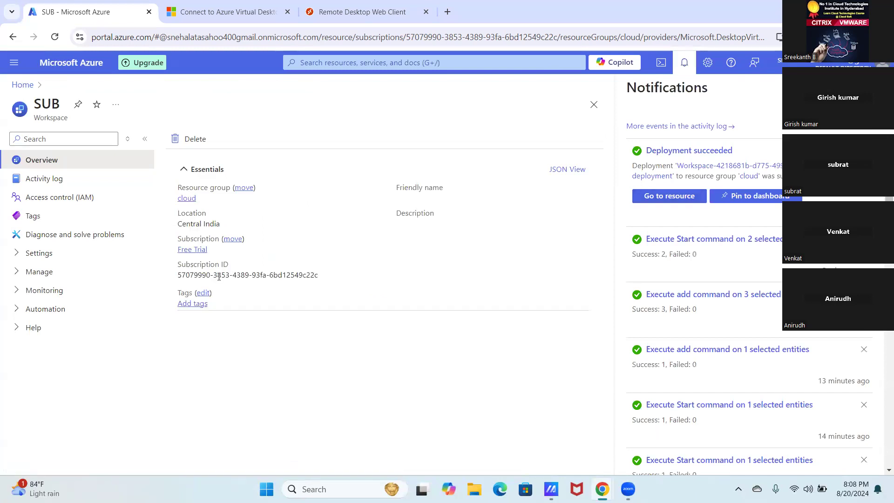
click(17, 276)
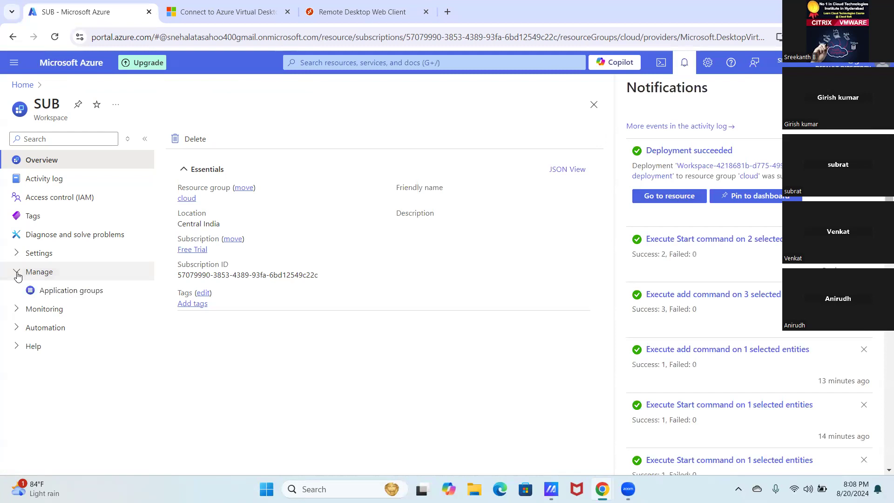
click(18, 277)
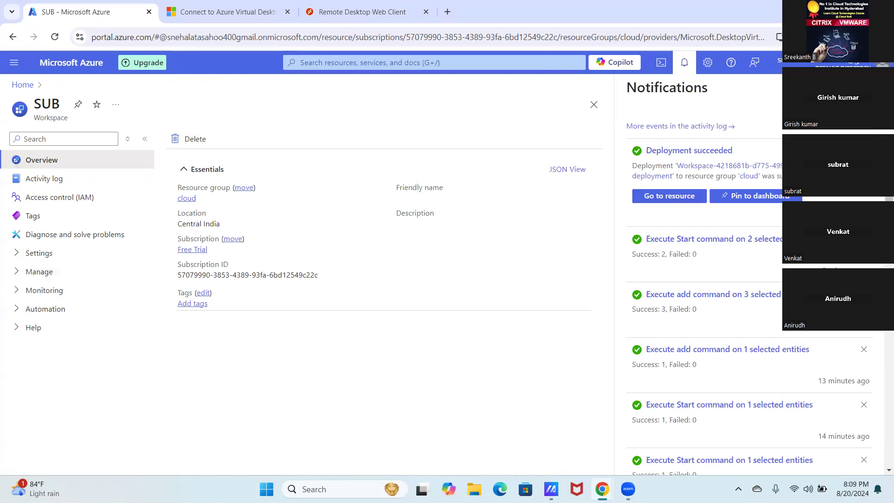
click(564, 278)
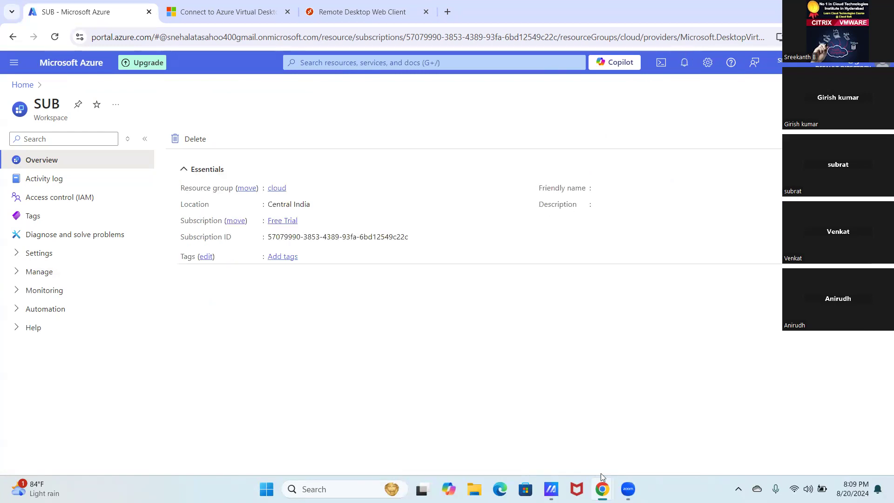
Switch to the Remote Desktop Web Client window and reload the page
mouse_move(603, 487)
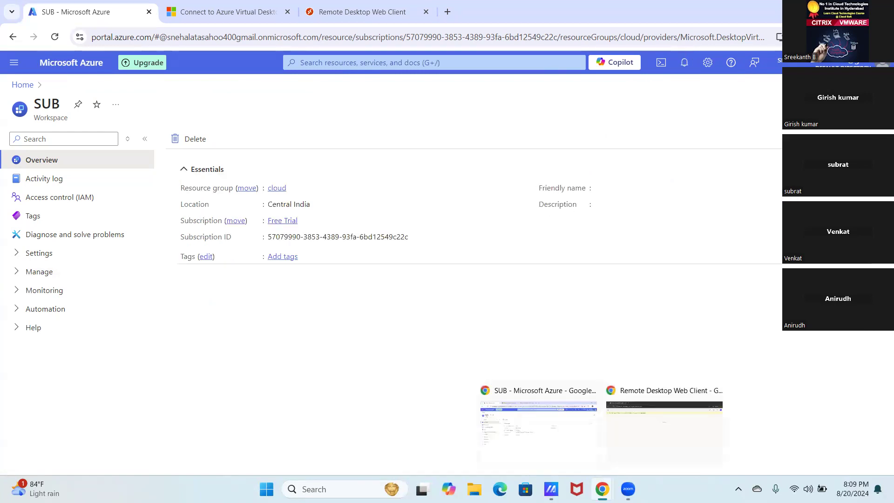
click(662, 422)
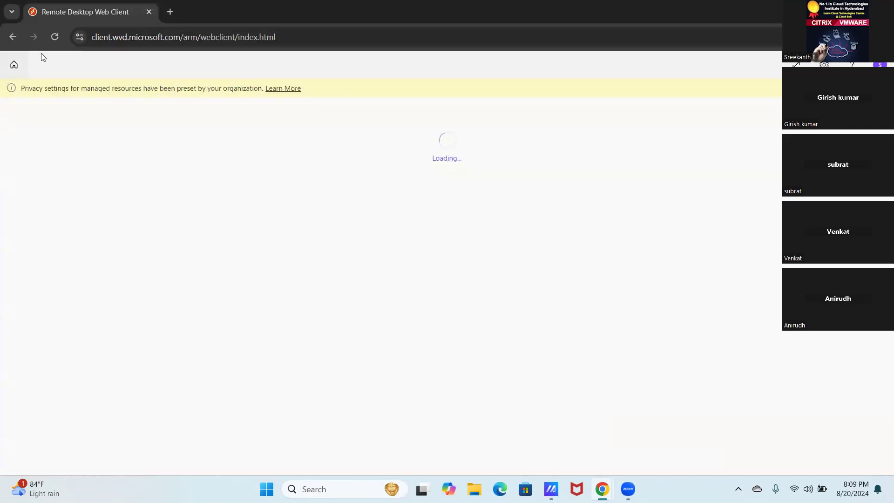
click(55, 38)
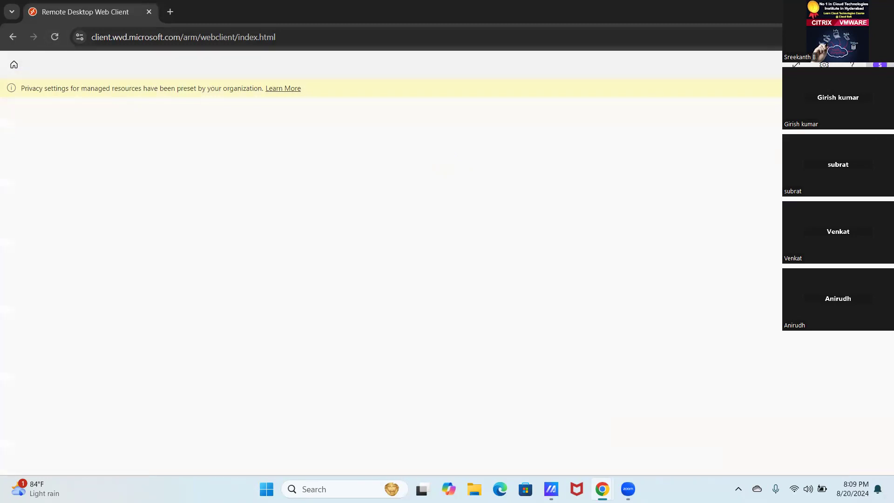
Sign out, sign back in with the account password staying signed in, and launch SessionDesktop
click(879, 65)
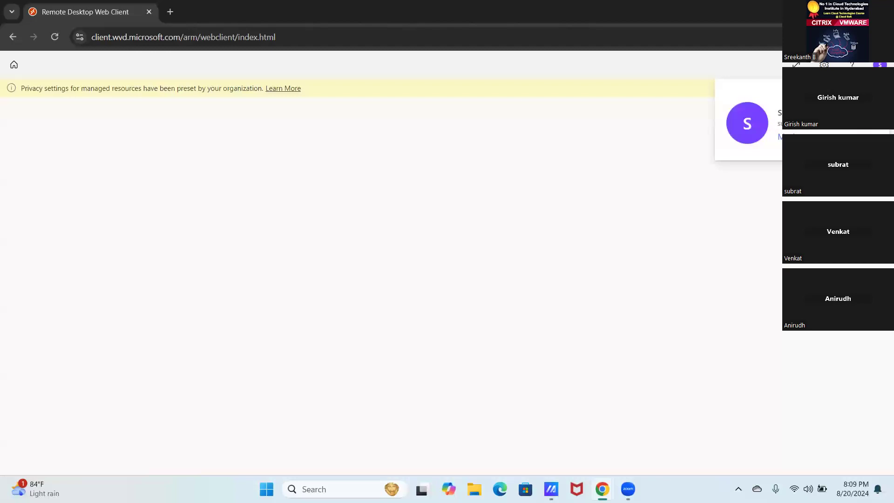
click(869, 90)
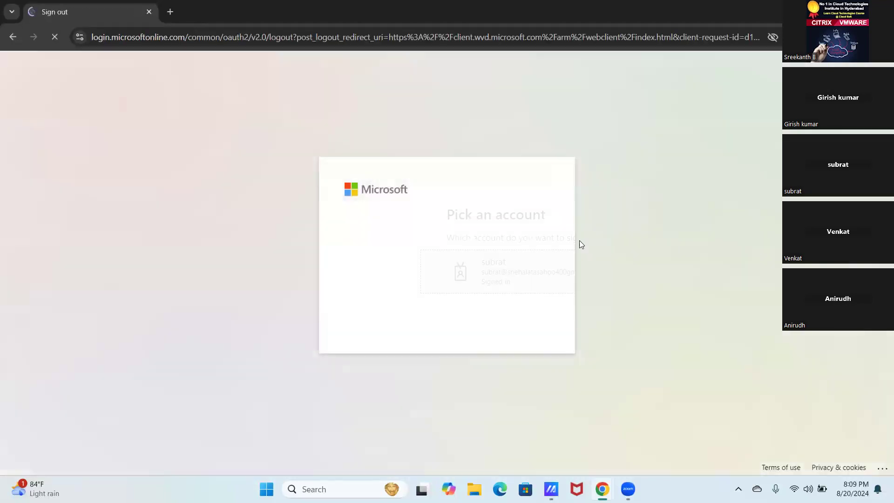
click(451, 273)
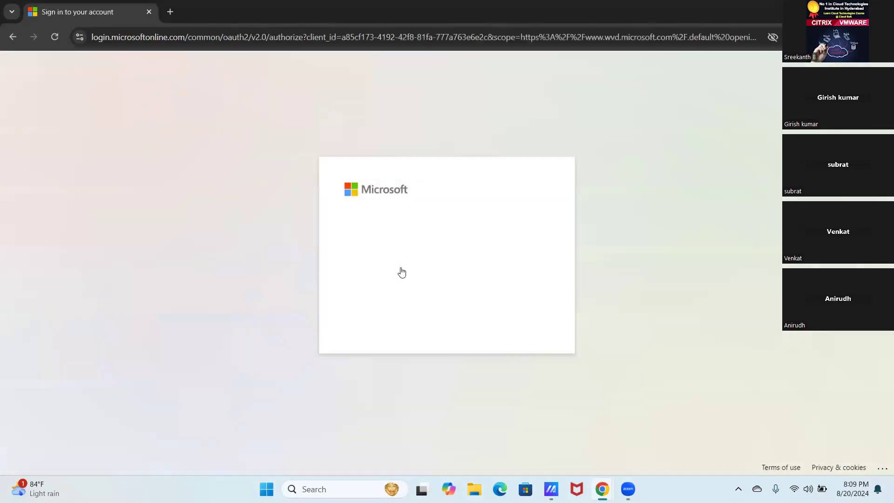
click(431, 253)
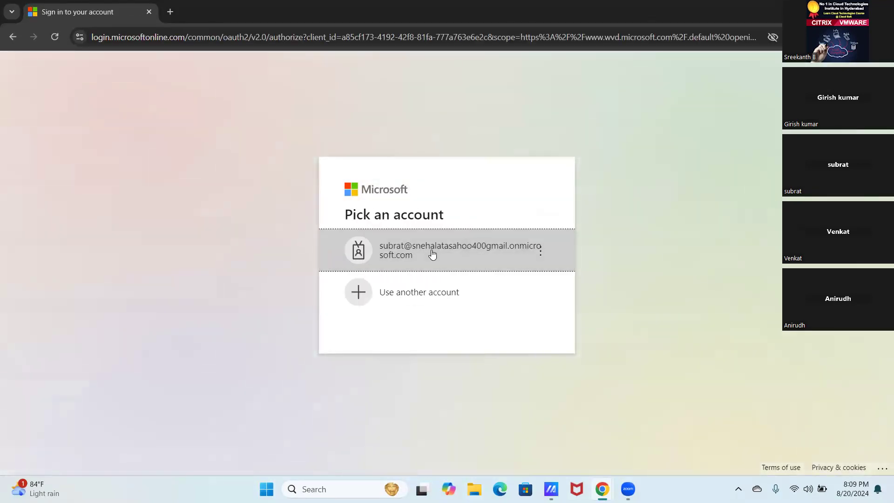
text(••••••••••••••)
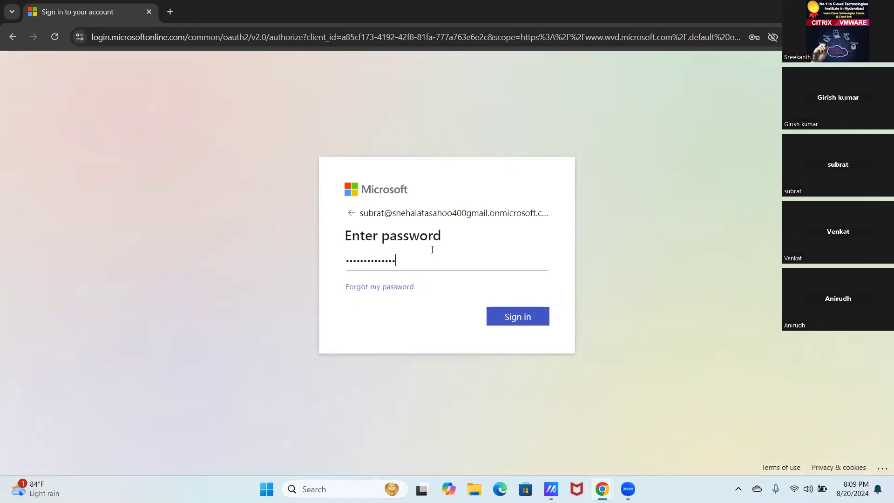
text(•••)
key(Return)
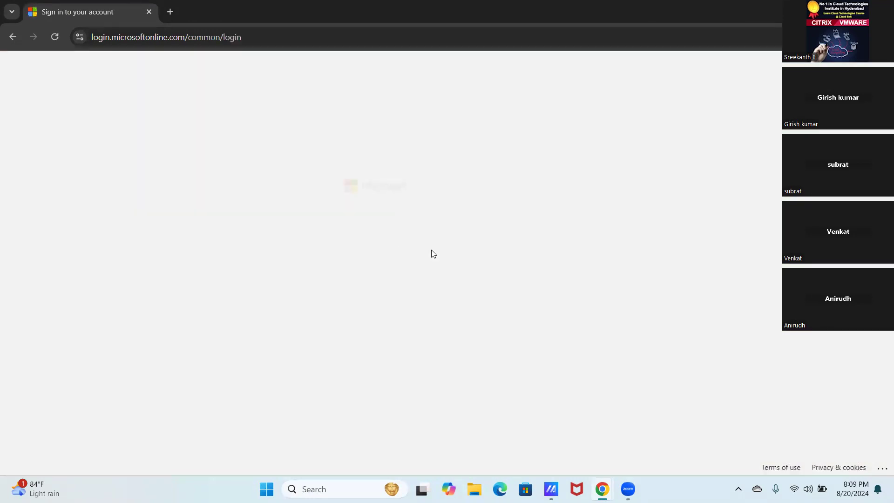
click(520, 321)
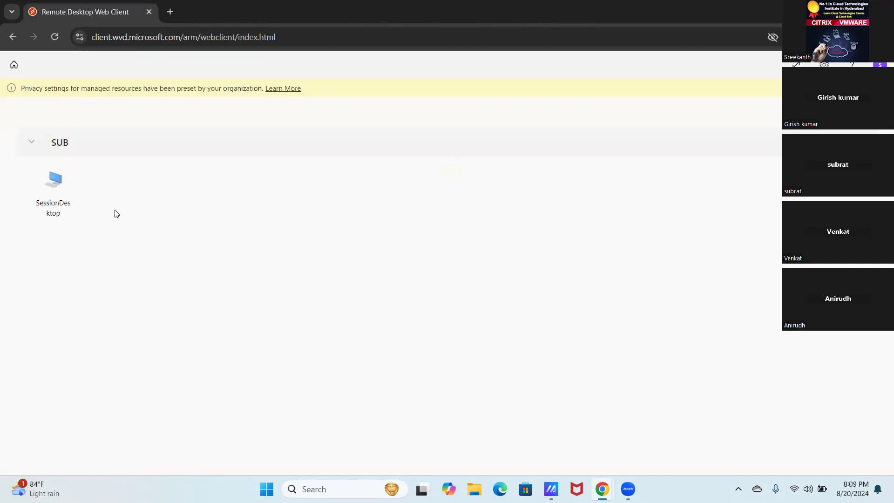
click(58, 189)
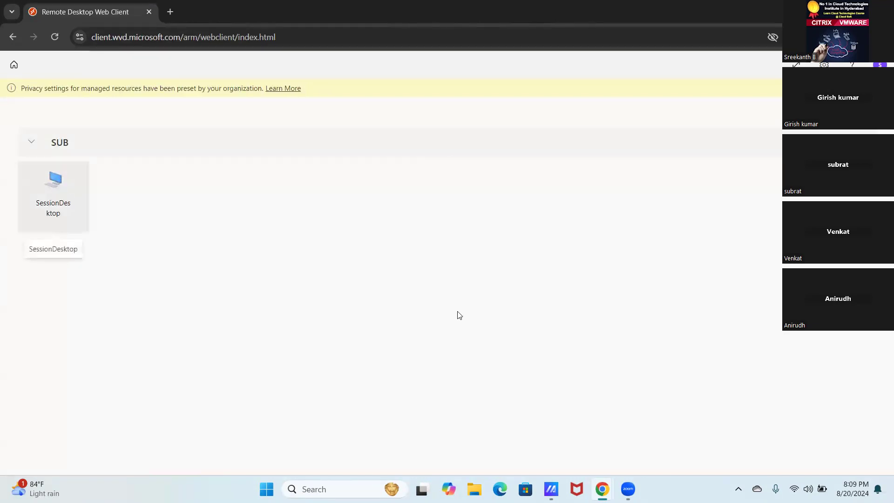
Allow local resources, sign in to SessionDesktop as AVDUSER, and reconnect after it fails
click(516, 329)
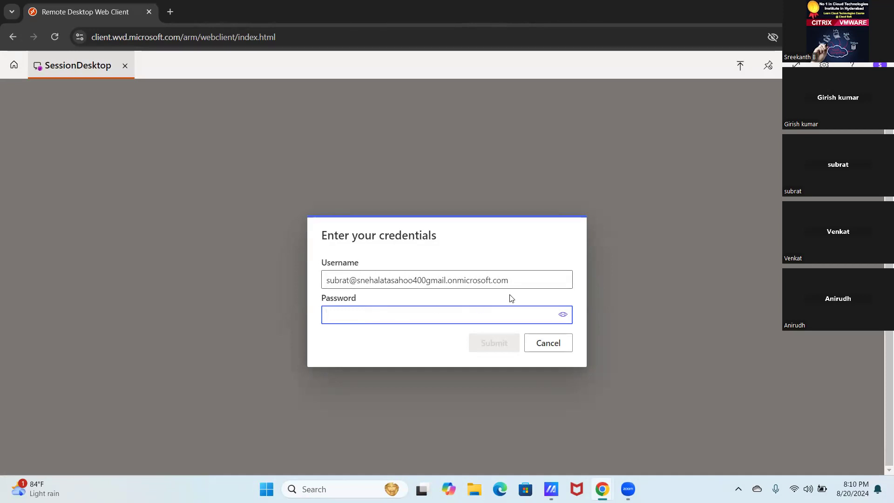
click(515, 281)
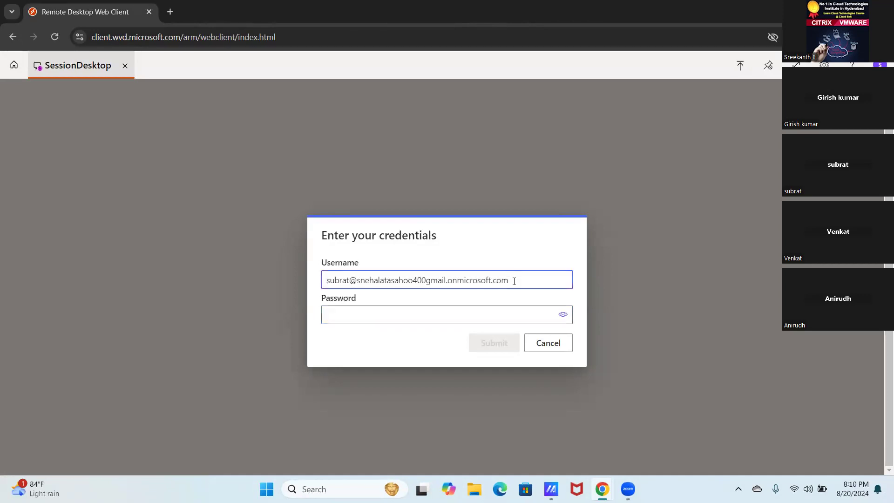
triple_click(514, 282)
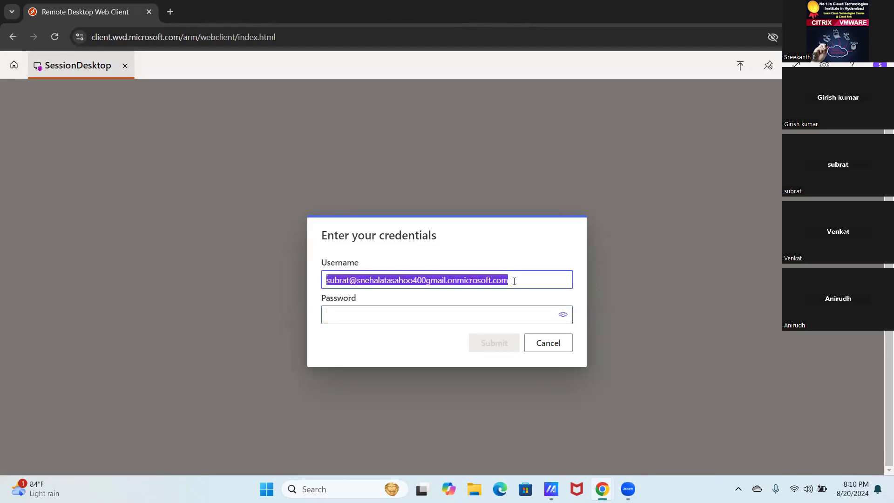
key(BackSpace)
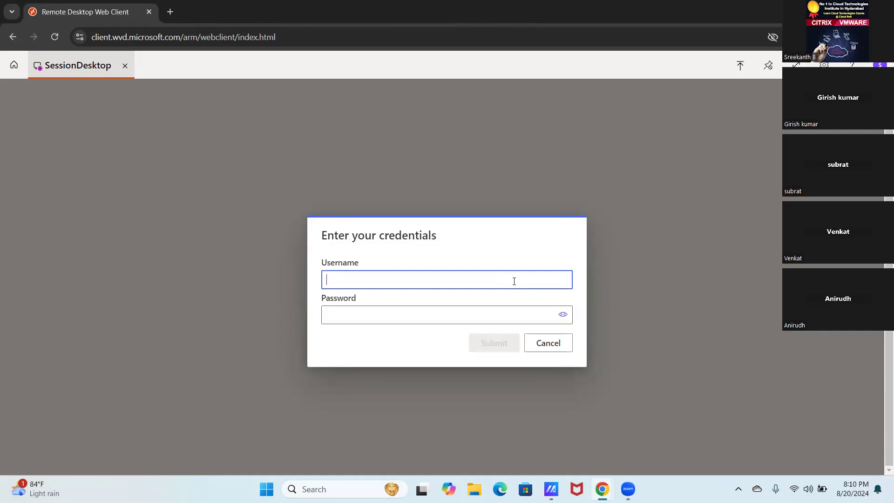
text(AVD)
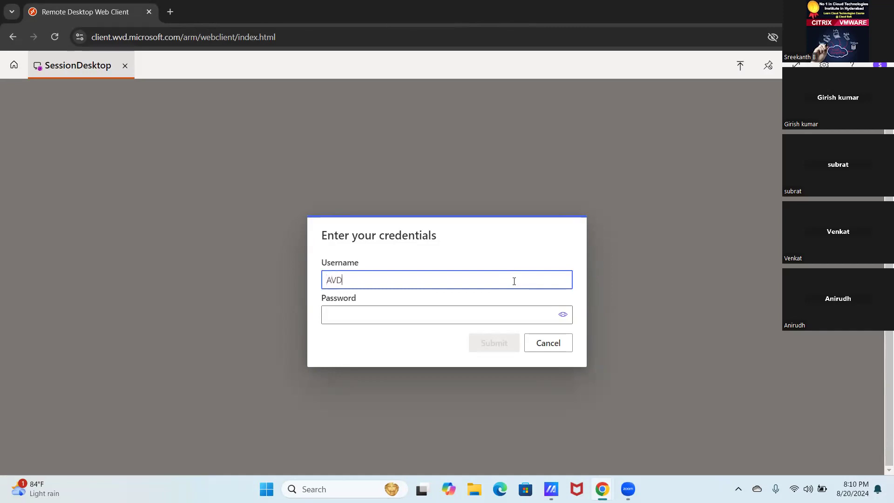
text(USER)
key(Tab)
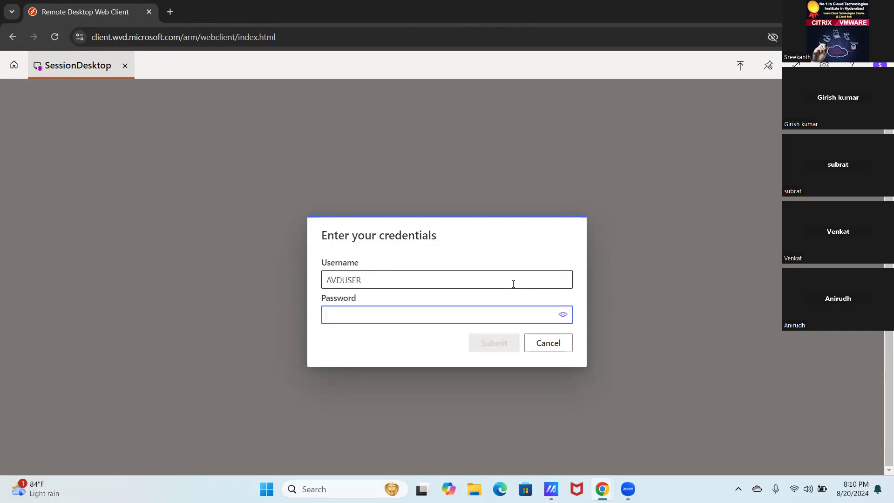
text(•••••••)
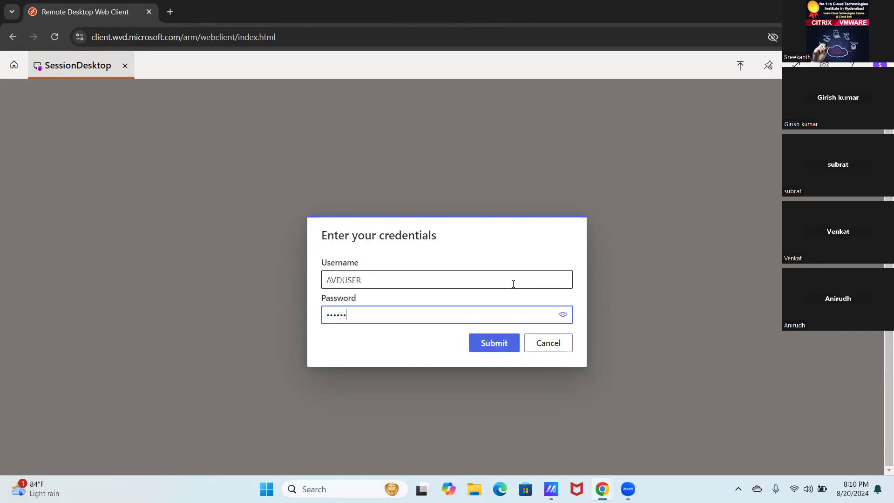
text(•)
key(Return)
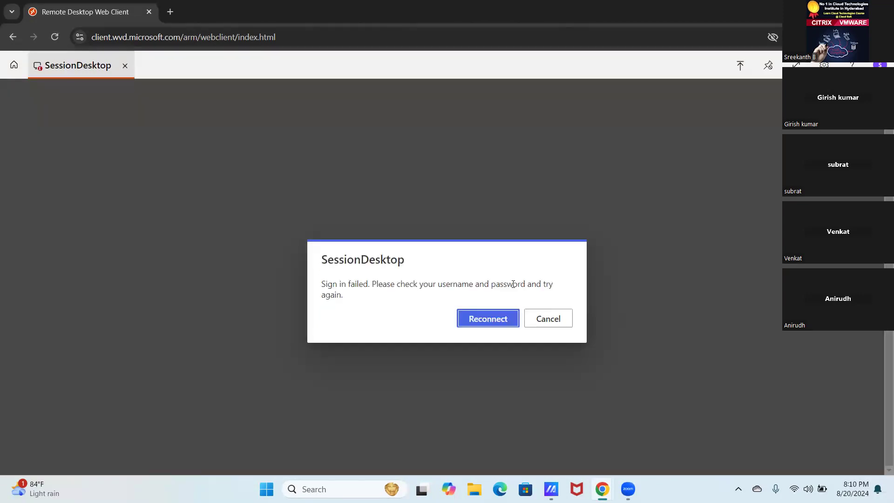
click(471, 328)
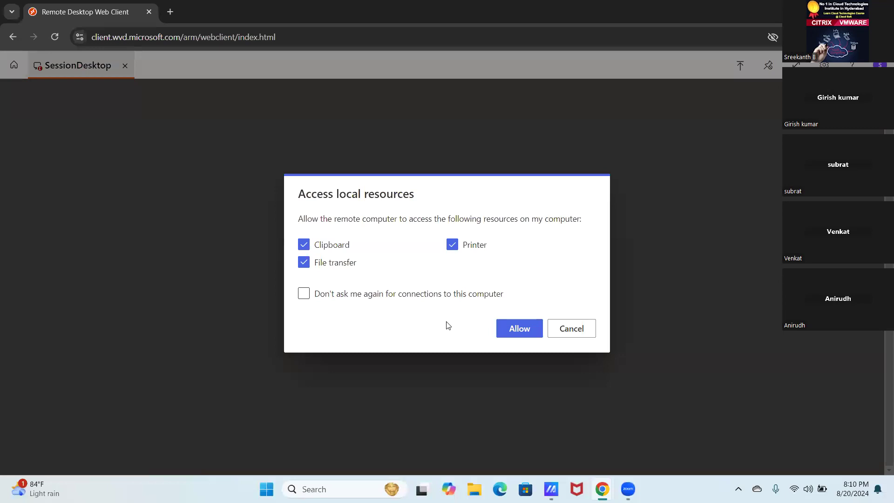
click(510, 330)
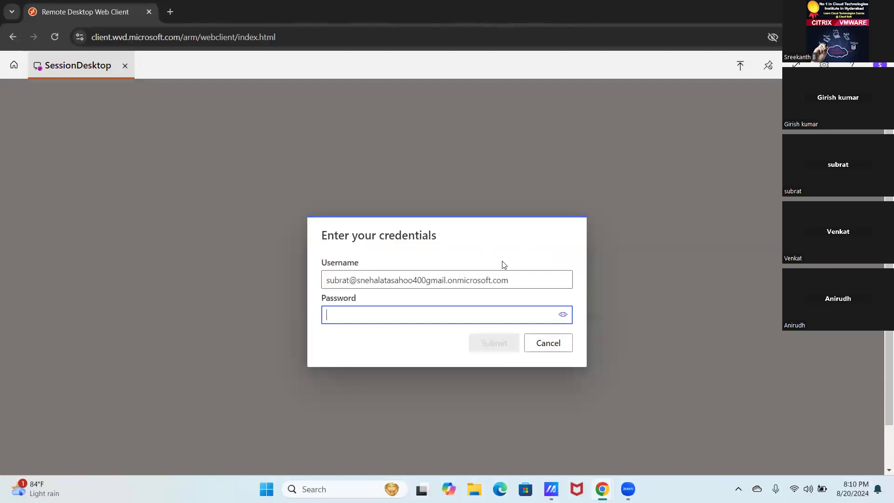
click(519, 278)
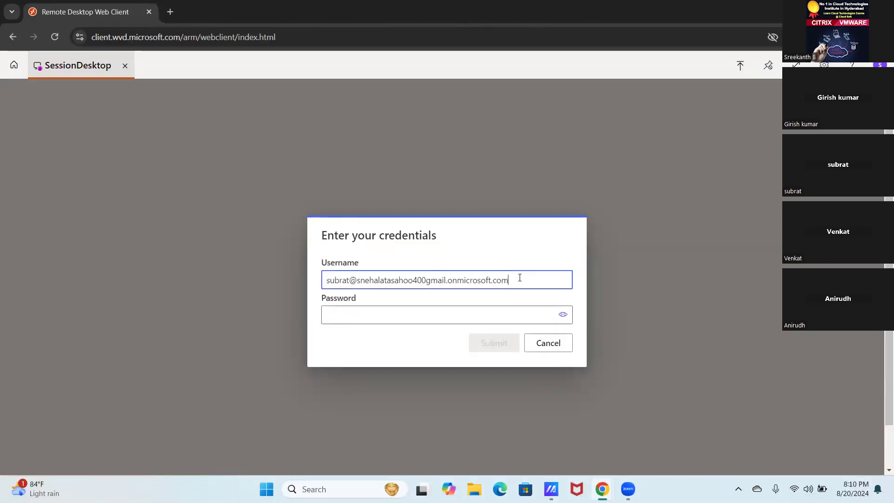
key(ctrl+a)
text(AVDA)
key(BackSpace)
text(USER)
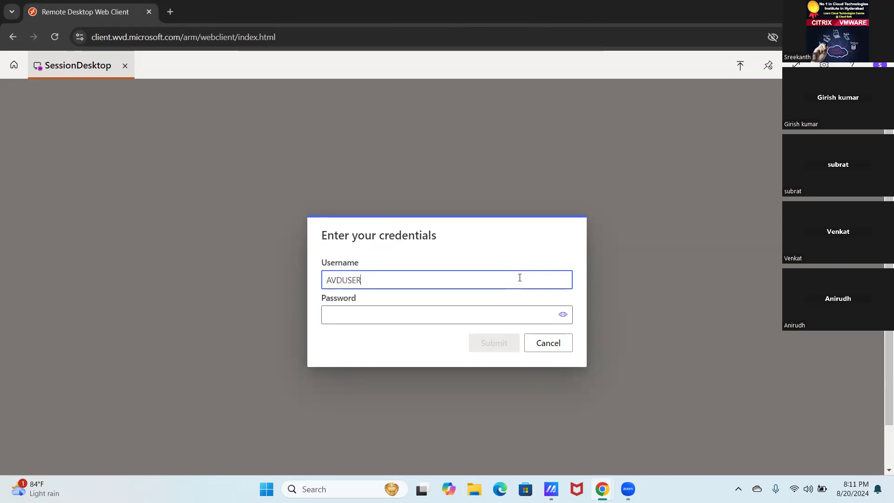
key(Tab)
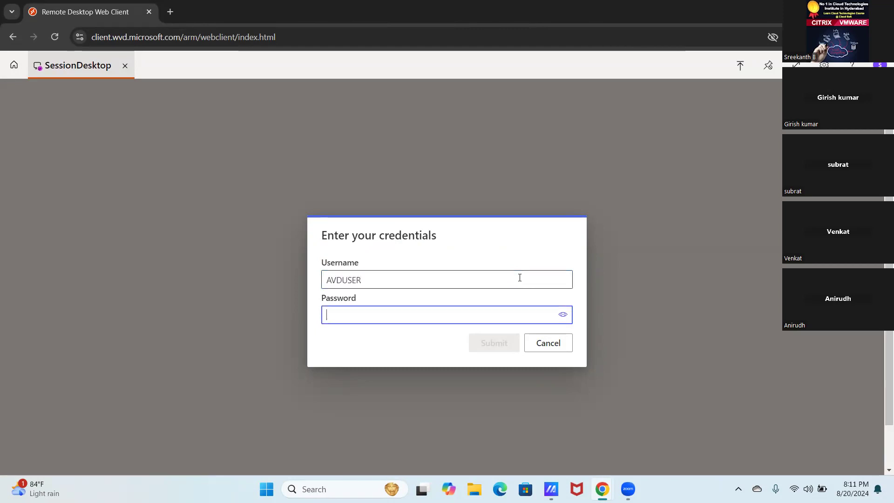
text(*********)
key(Return)
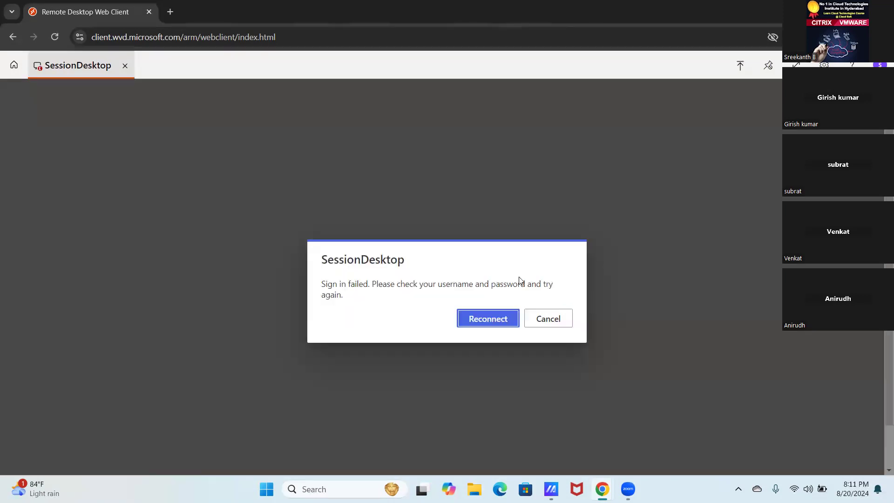
click(564, 323)
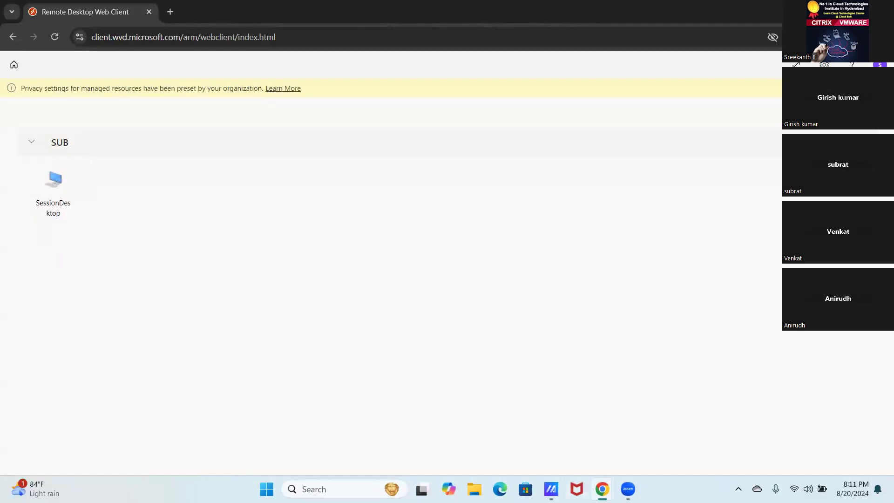
mouse_move(602, 489)
click(540, 431)
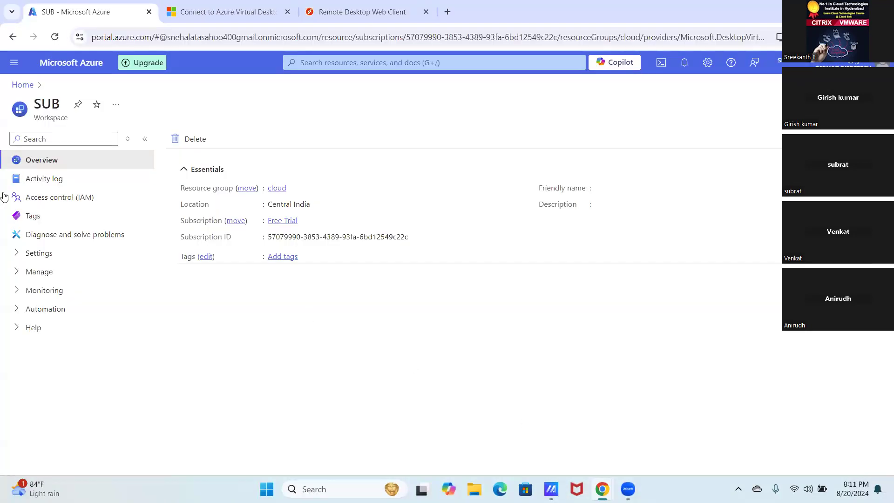
Go from Azure Home to the cloudhost host pool's session hosts list
click(14, 63)
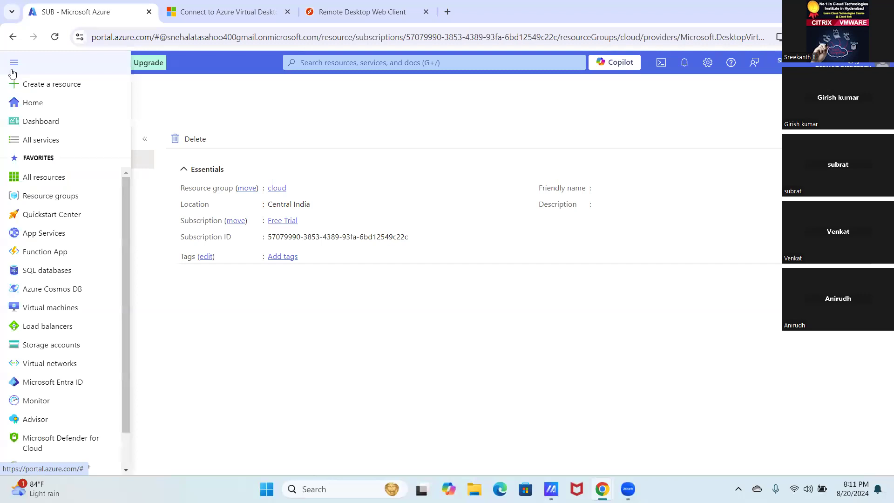
click(38, 102)
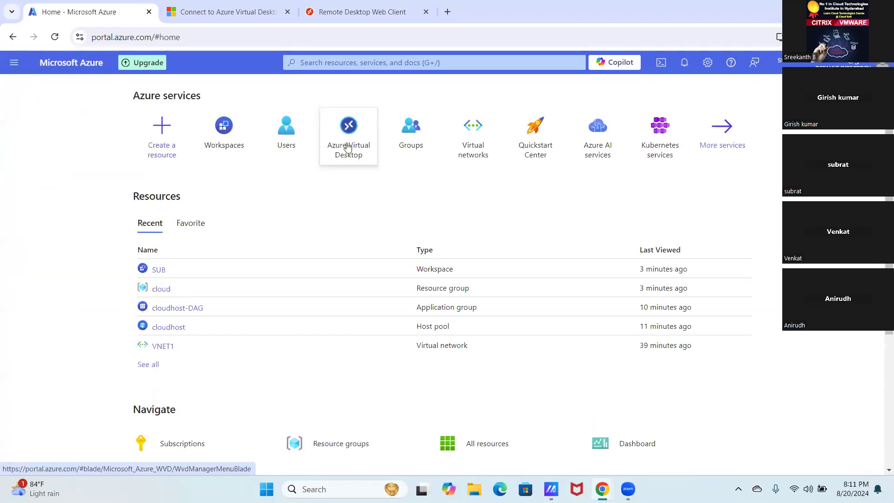
click(168, 328)
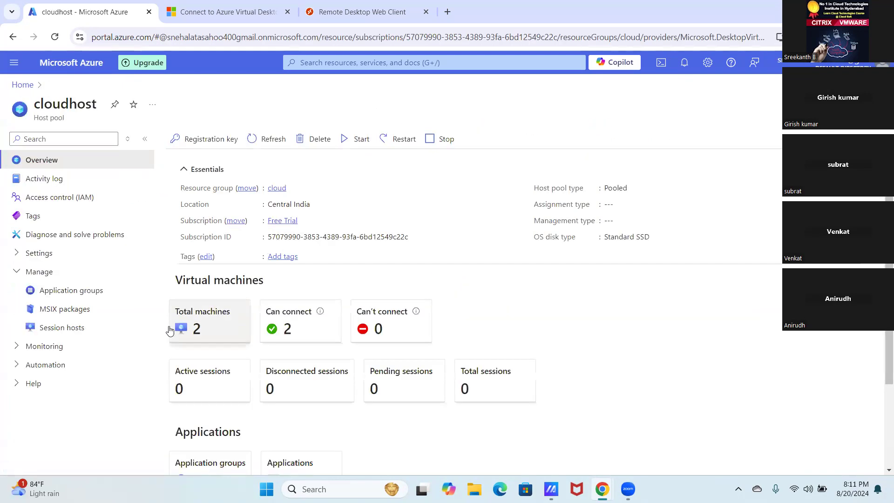
click(207, 329)
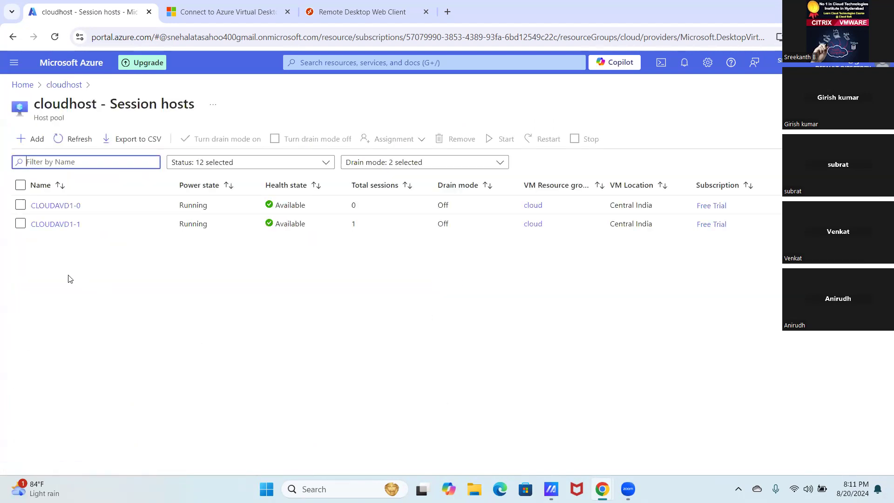
Select CLOUDAVD1-0, check its actions menu, and open its session host details
click(20, 205)
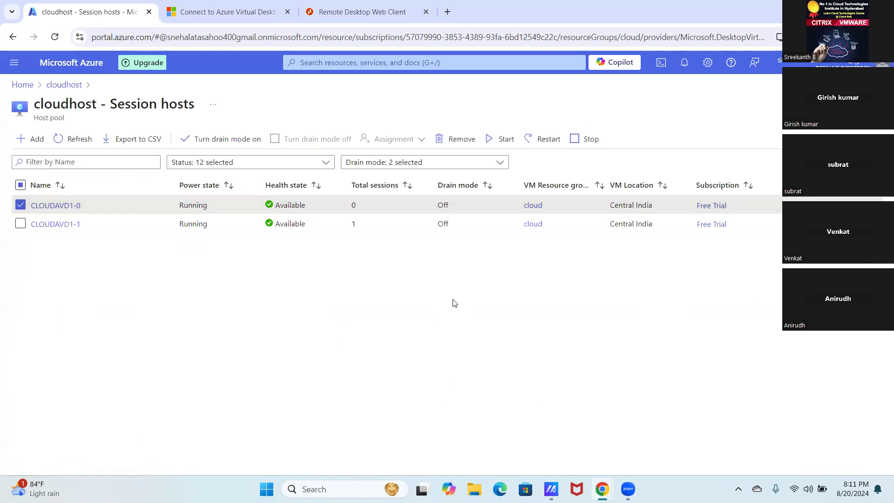
click(872, 204)
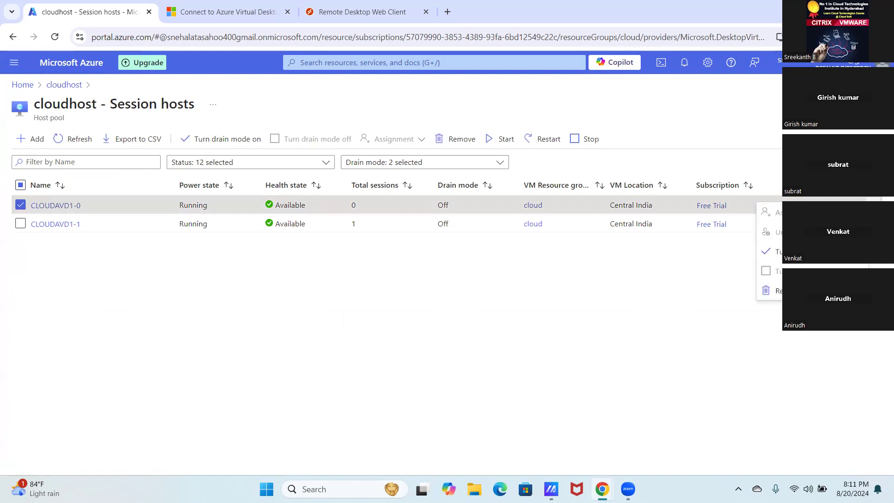
click(697, 271)
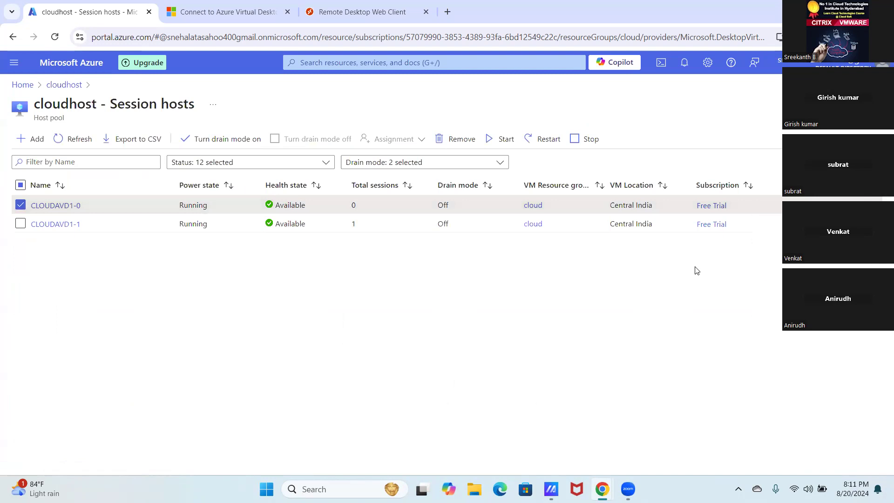
click(71, 206)
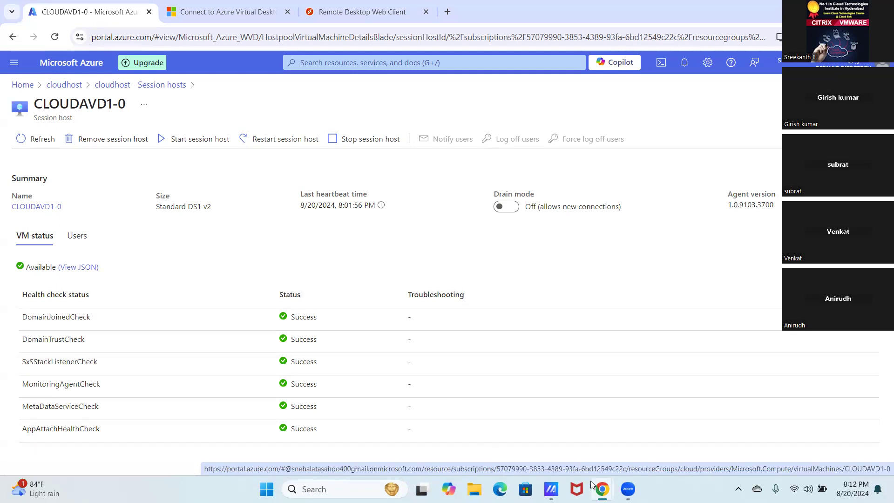
Review CLOUDAVD1-0's details: Standard DS1 v2, agent 1.0.9103.3700, all health checks Success
mouse_move(628, 489)
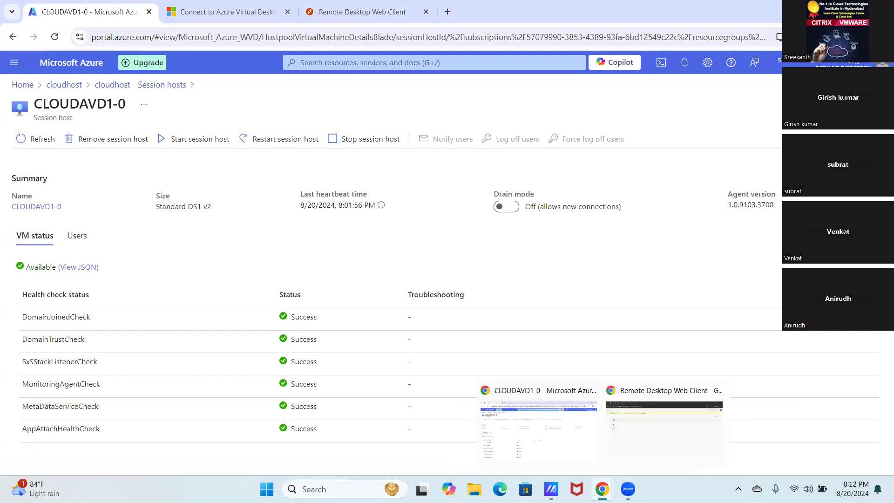
Launch SessionDesktop, allow local resources, sign in with a different username, and dismiss the failure
click(639, 409)
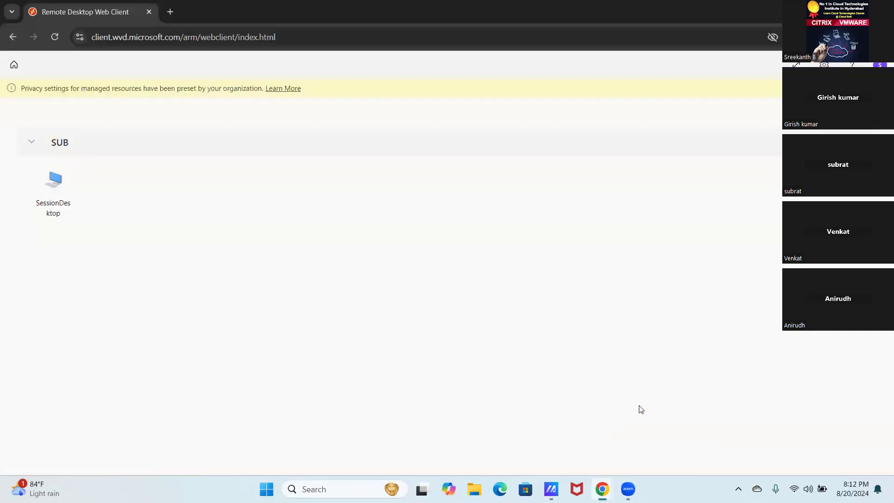
click(53, 187)
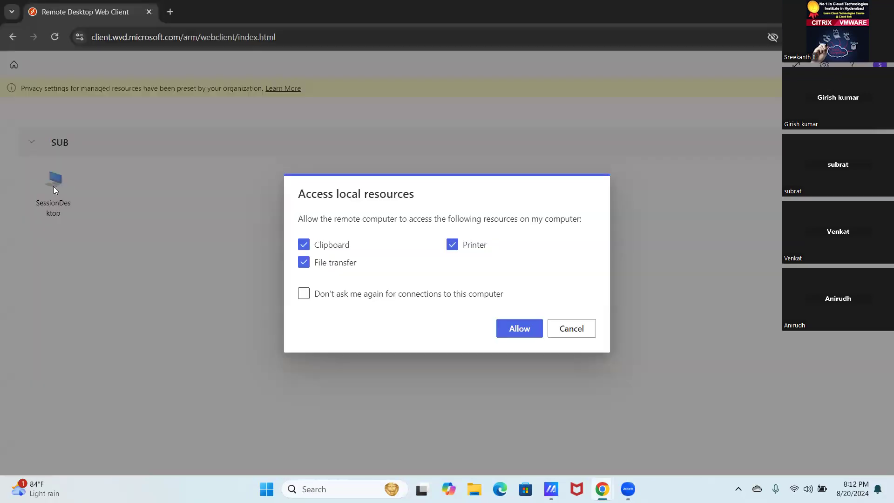
click(517, 332)
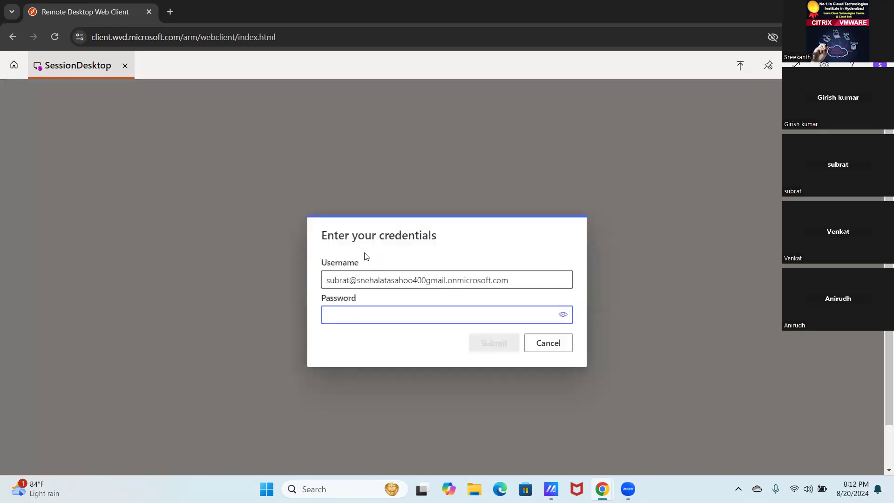
click(388, 279)
key(ctrl+a)
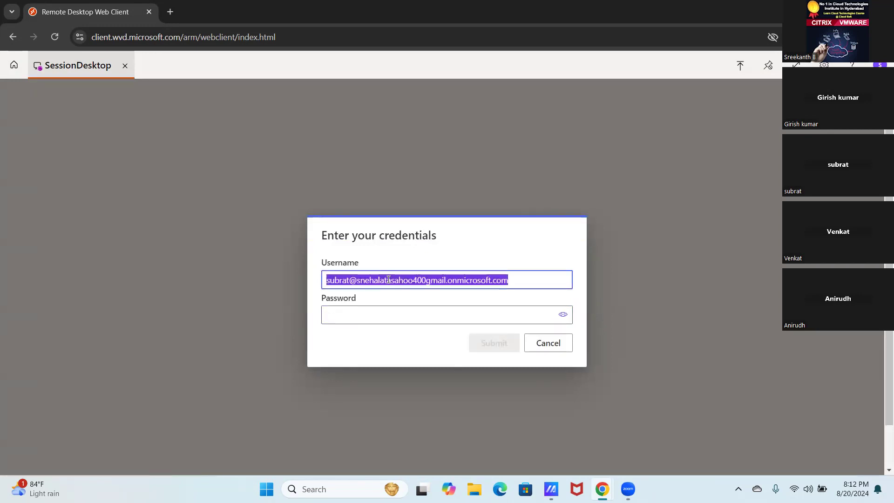
text(AVDUSER1)
key(Tab)
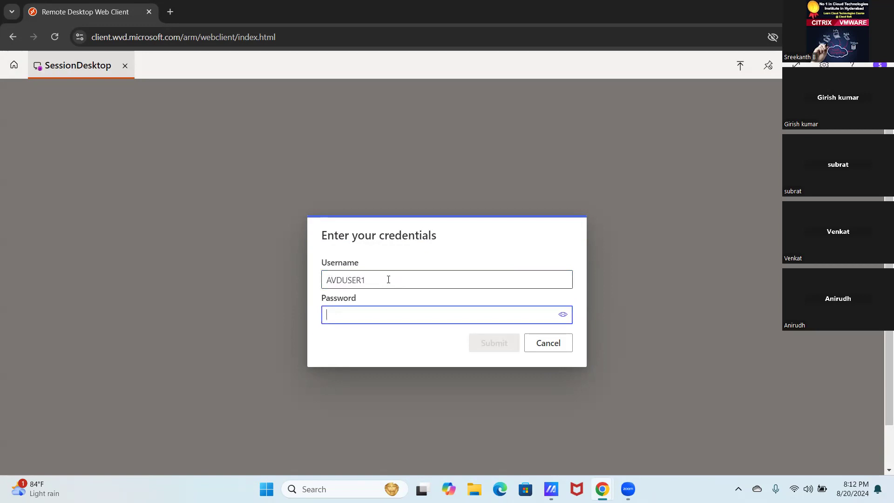
text(•)
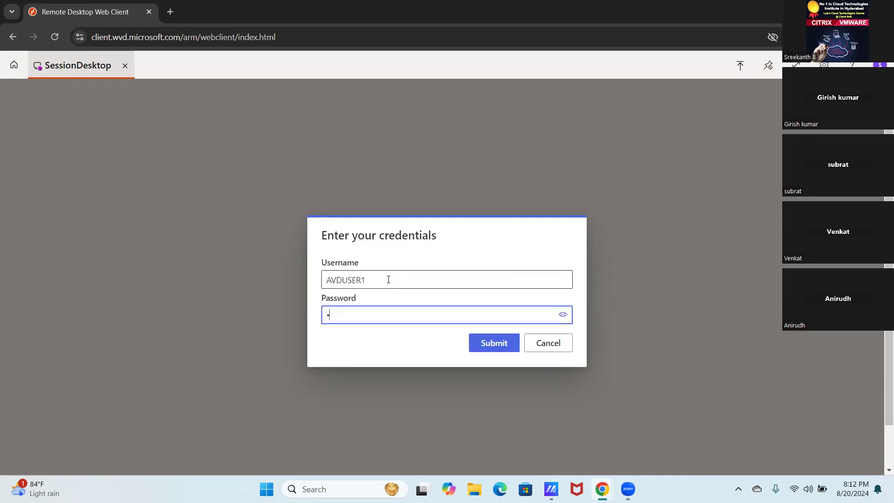
text(••••••••)
key(Return)
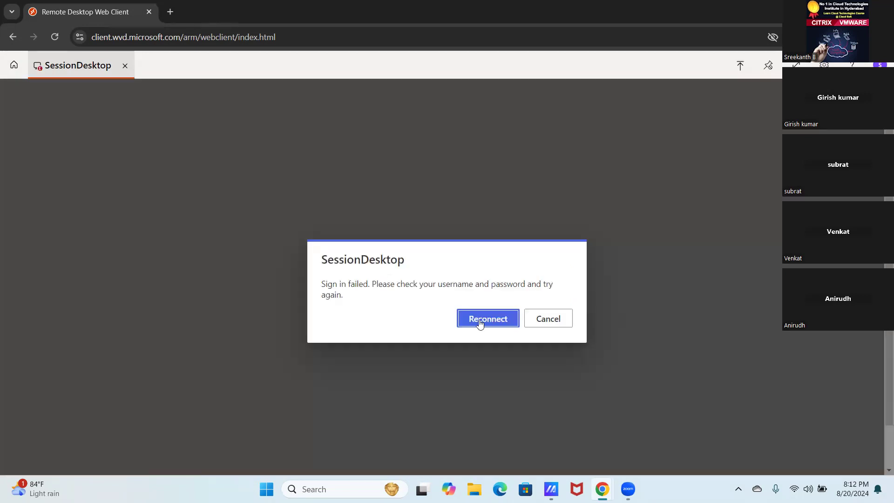
click(538, 325)
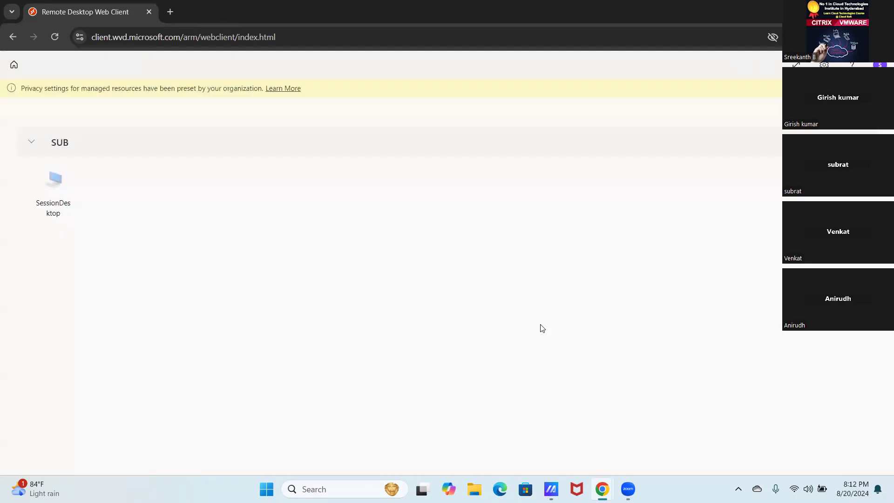
Retry the SessionDesktop sign-in with the same username, reconnect after it fails, then return to Azure
click(60, 206)
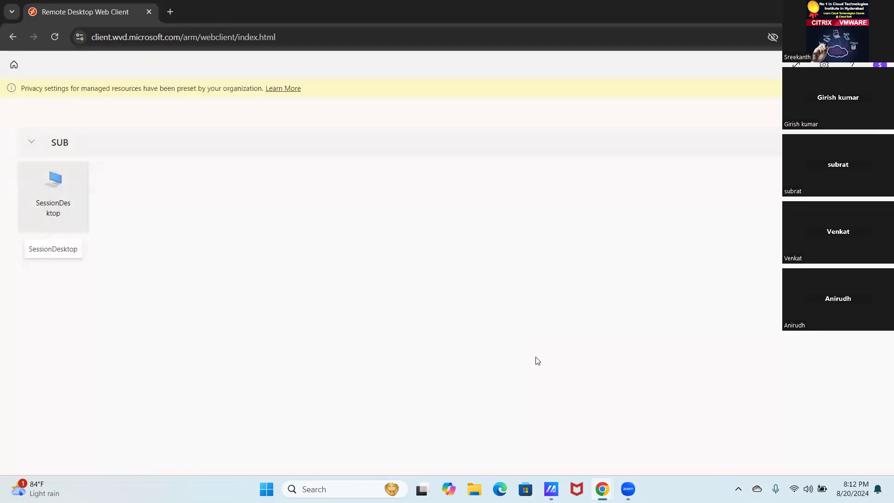
click(513, 330)
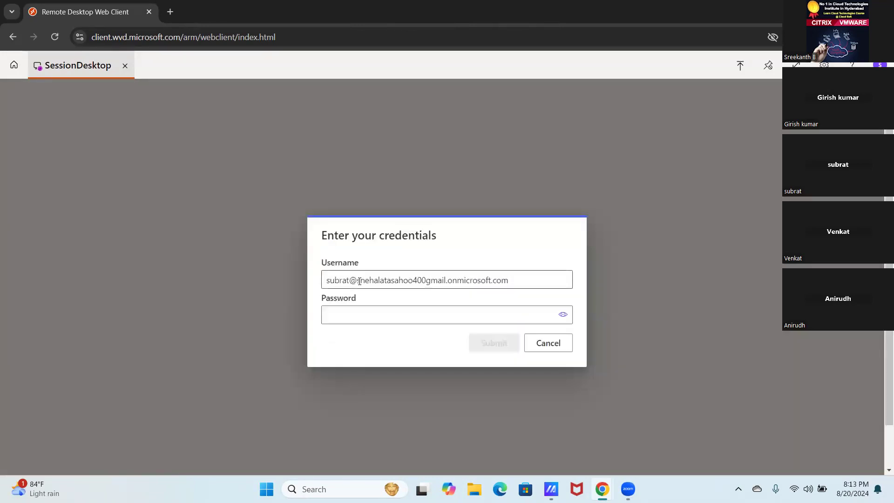
triple_click(360, 281)
text(AVDA)
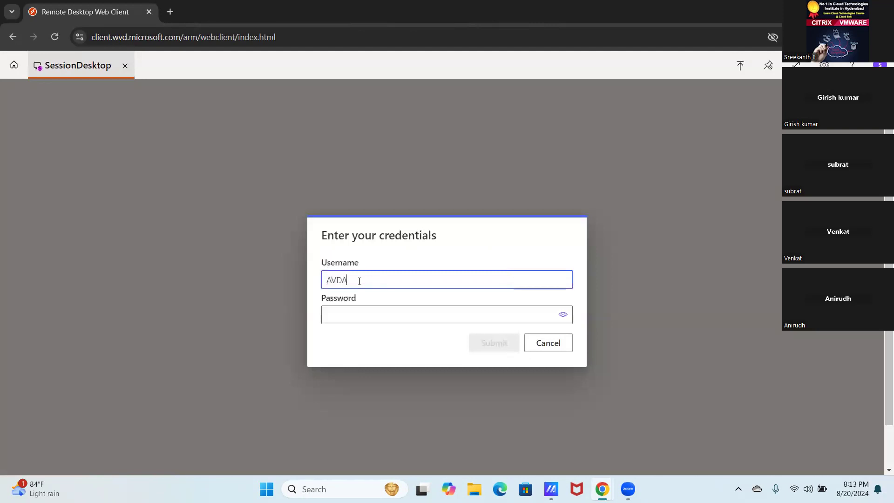
key(BackSpace)
text(USER1)
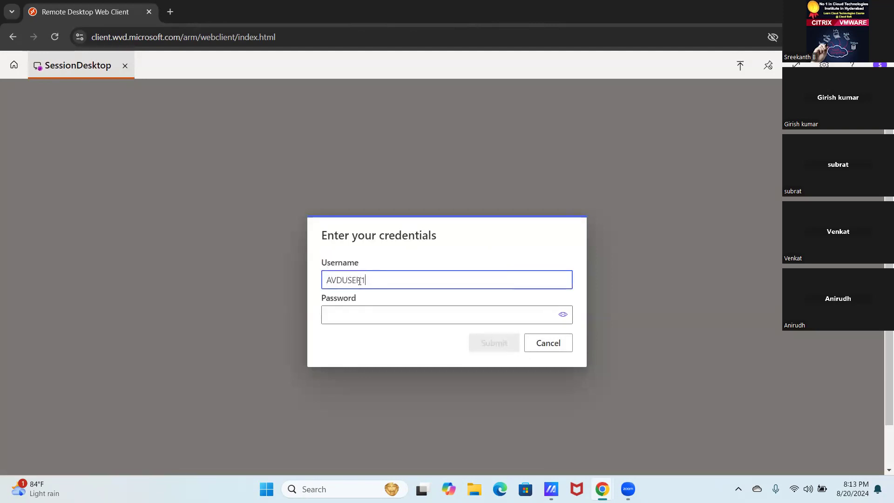
key(Tab)
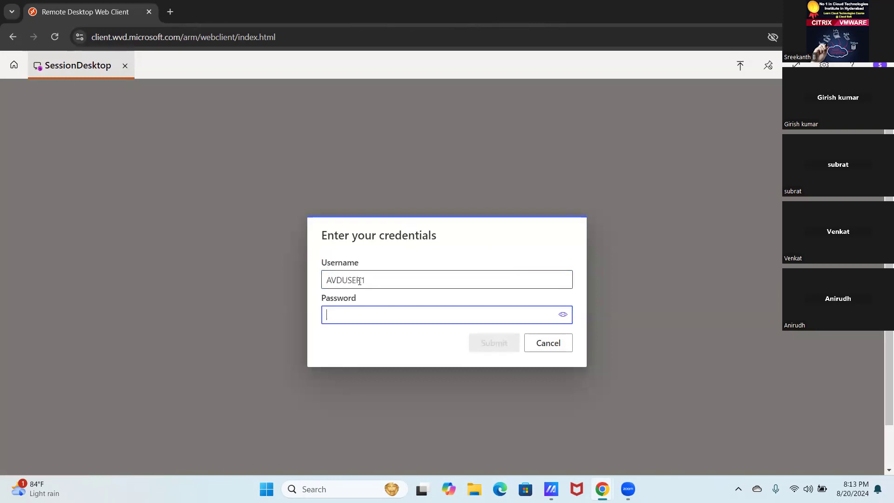
text(********)
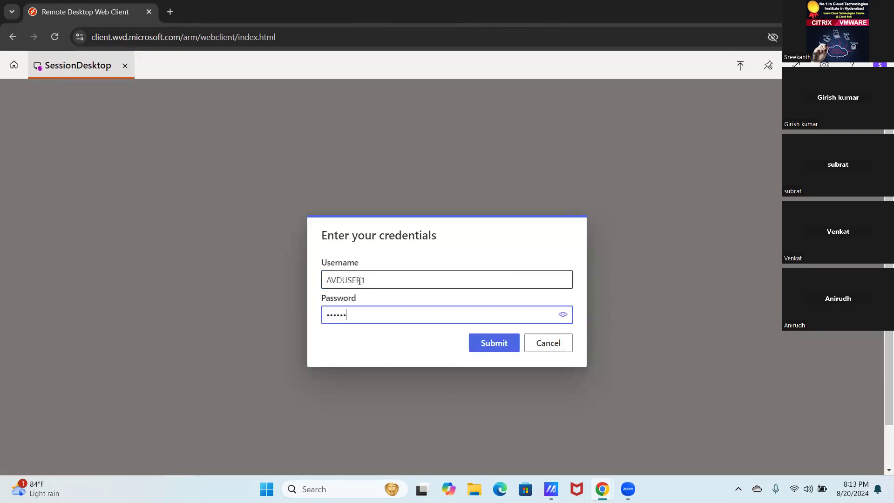
key(Return)
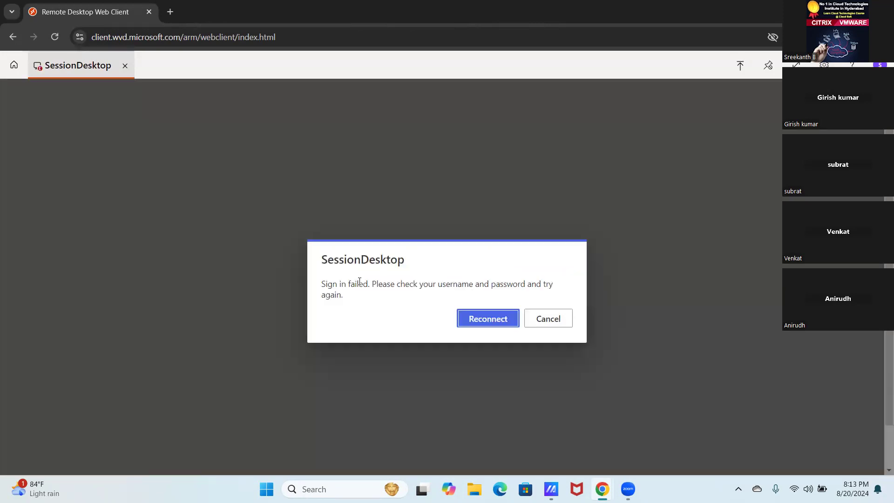
click(489, 321)
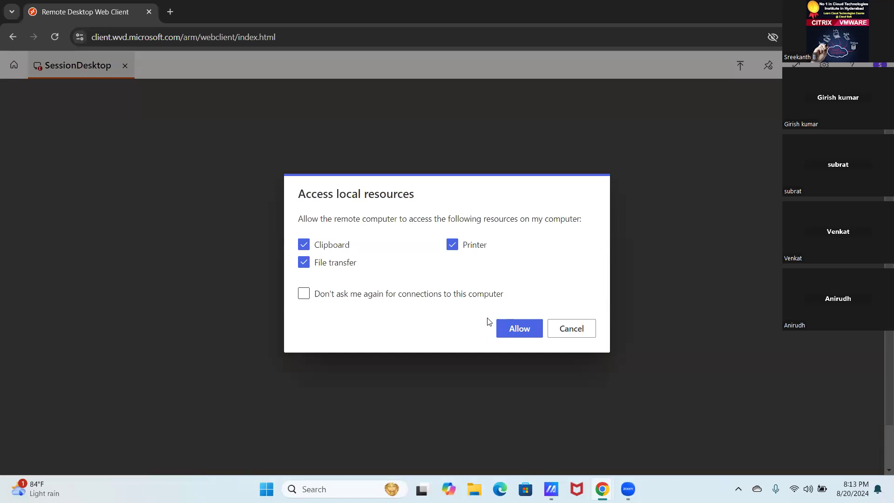
mouse_move(602, 489)
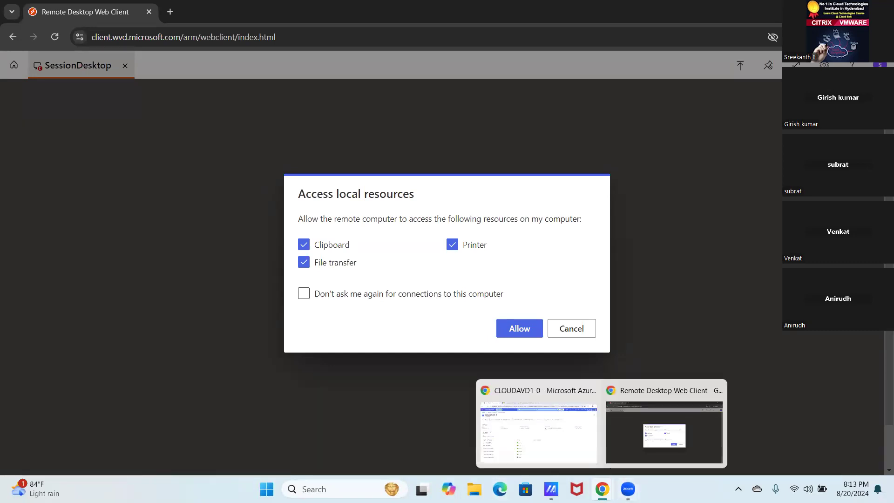
click(527, 437)
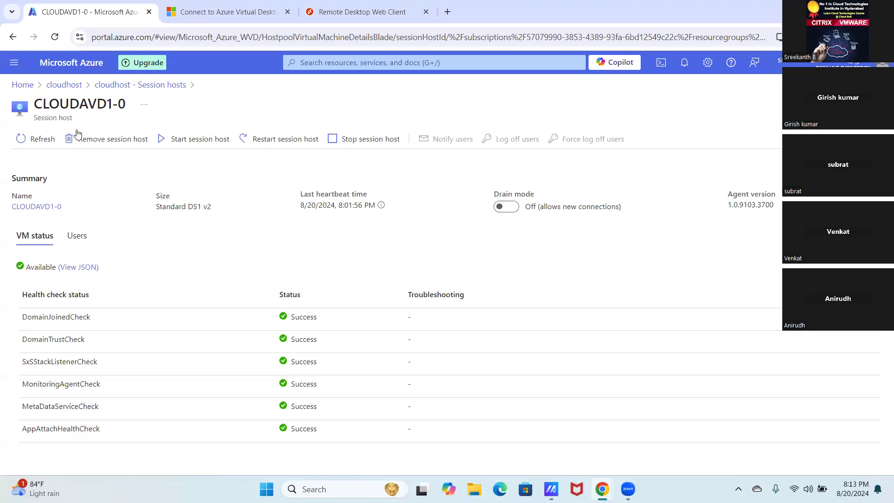
Open the cloudhost host pool's support and troubleshooting page from its overview
click(64, 84)
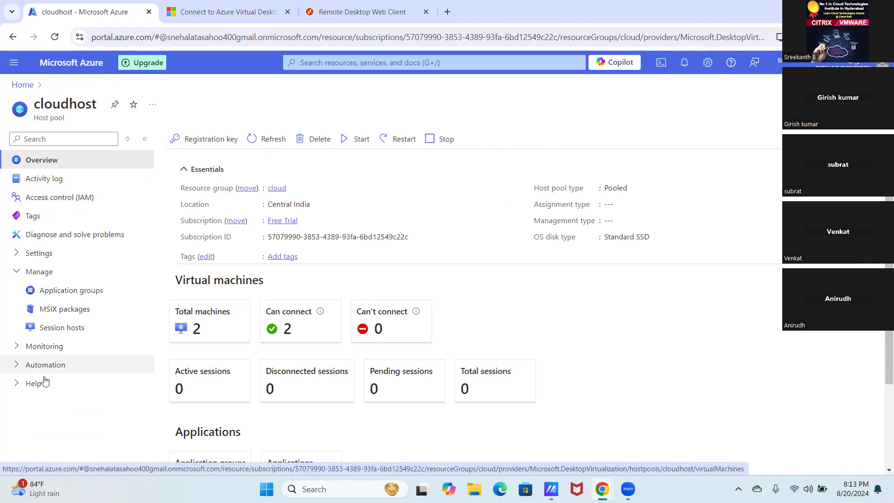
click(19, 386)
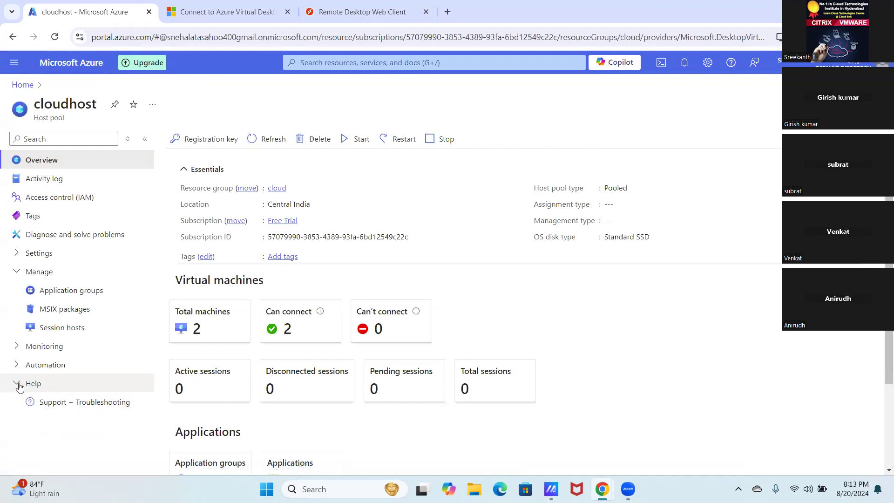
click(68, 402)
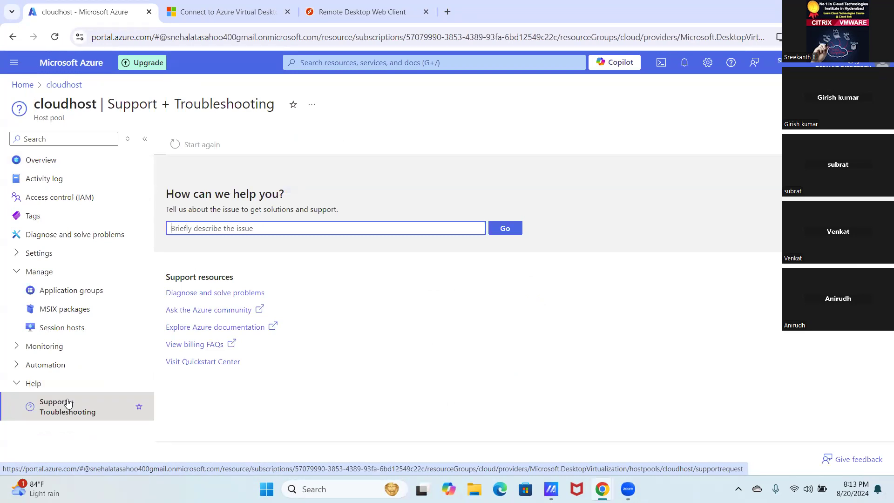
Check the cloudhost session hosts, select CLOUDAVD1-0 and its actions, then open Access control (IAM)
click(58, 333)
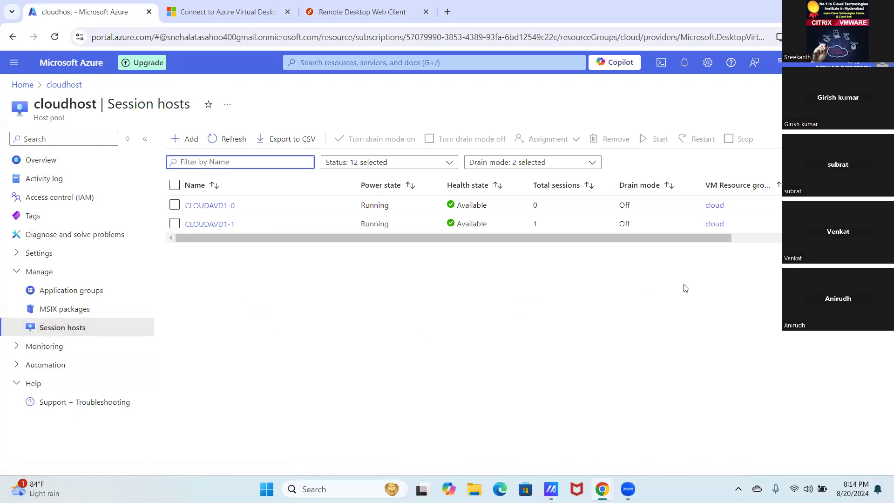
click(175, 205)
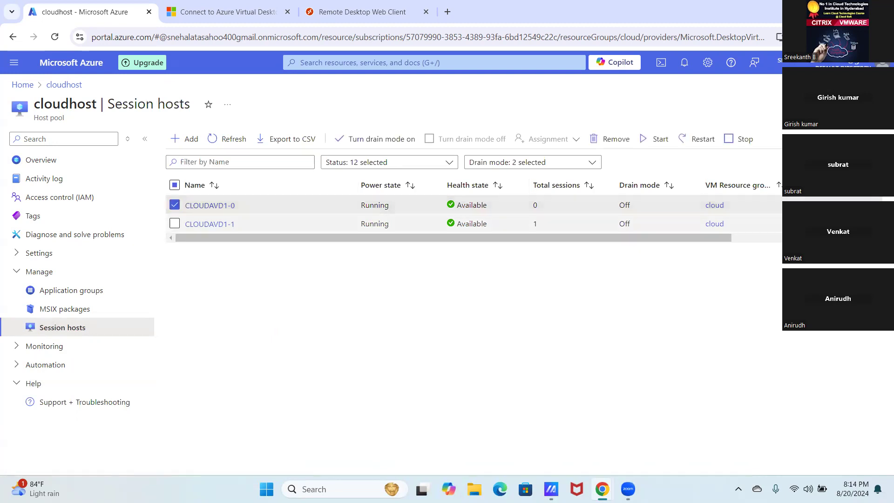
scroll(474, 214, right, 4)
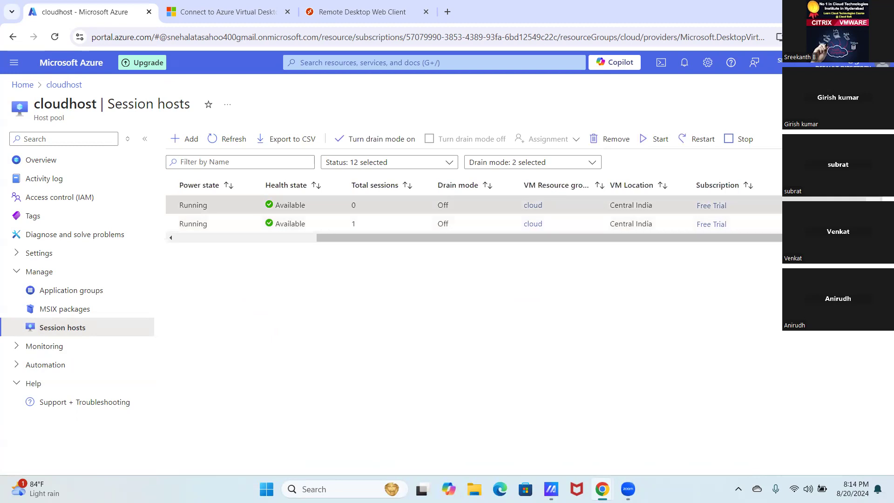
click(873, 206)
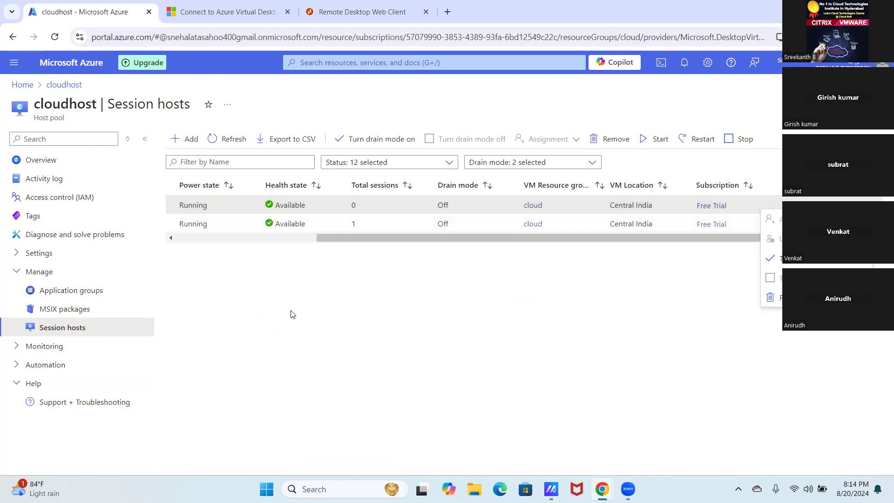
click(36, 192)
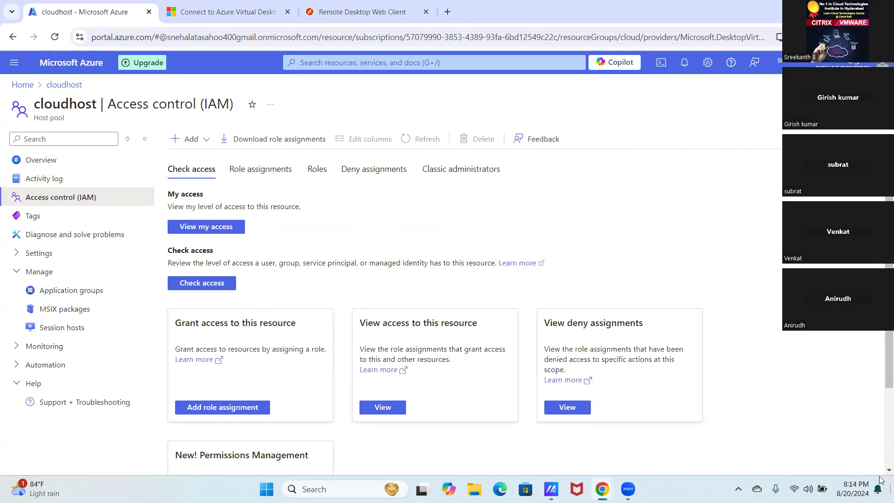
scroll(881, 474, down, 3)
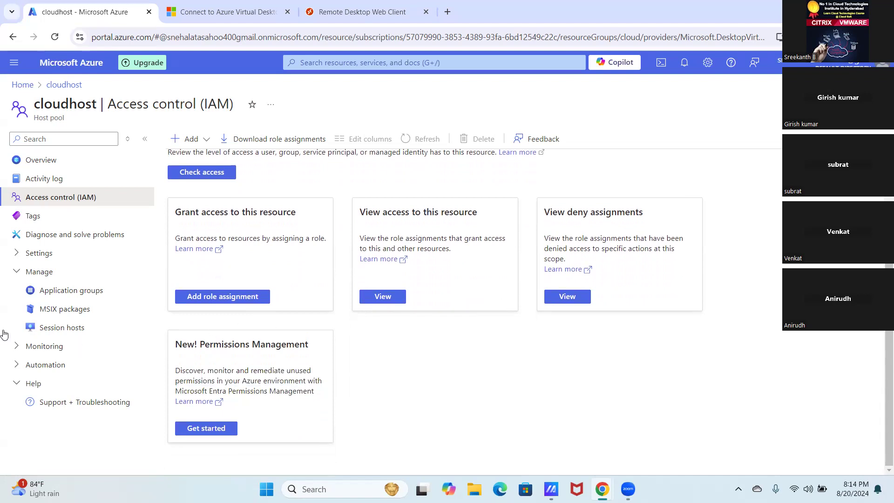
click(20, 254)
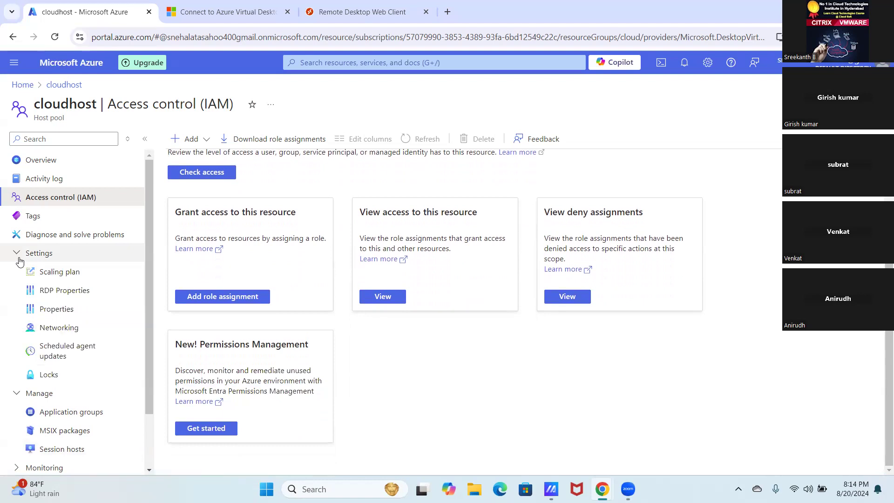
click(19, 260)
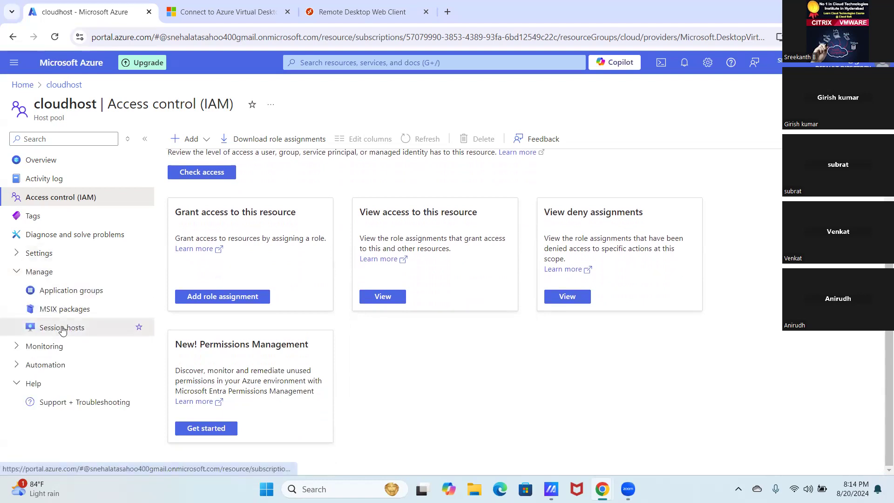
click(63, 328)
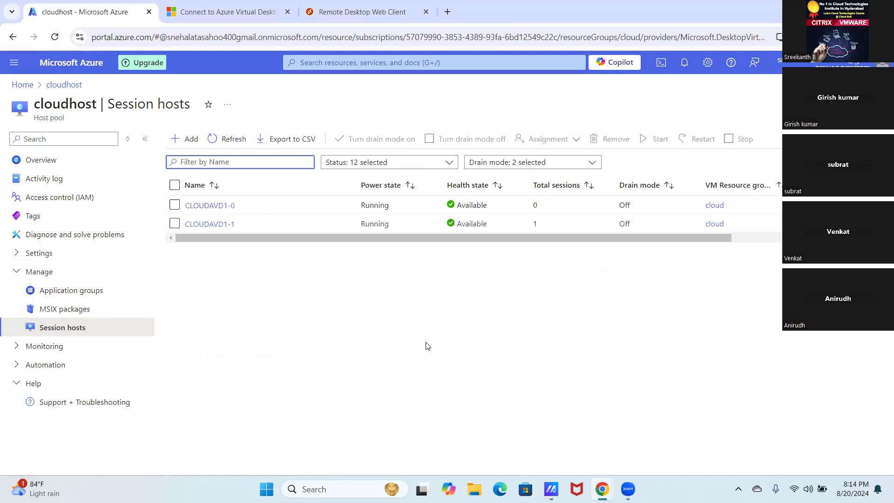
mouse_move(602, 488)
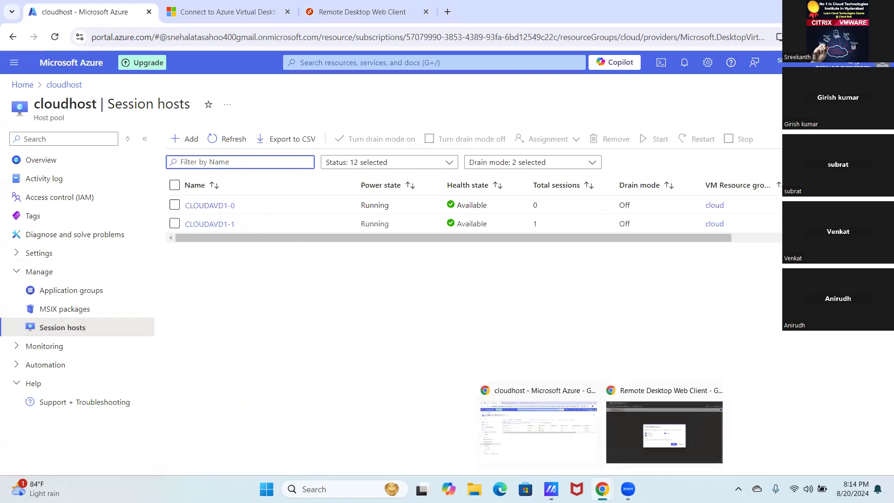
click(637, 440)
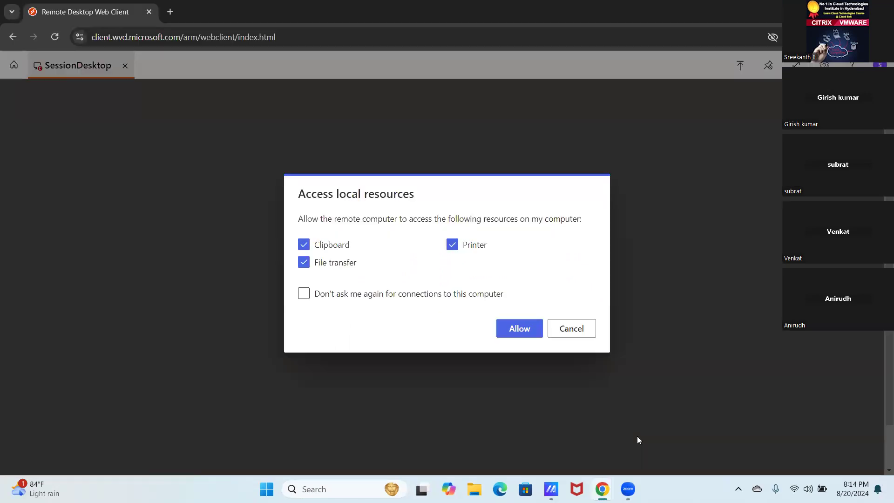
Dismiss the leftover resource and sign-in prompts and show the SUB workspace resources as a list
click(567, 334)
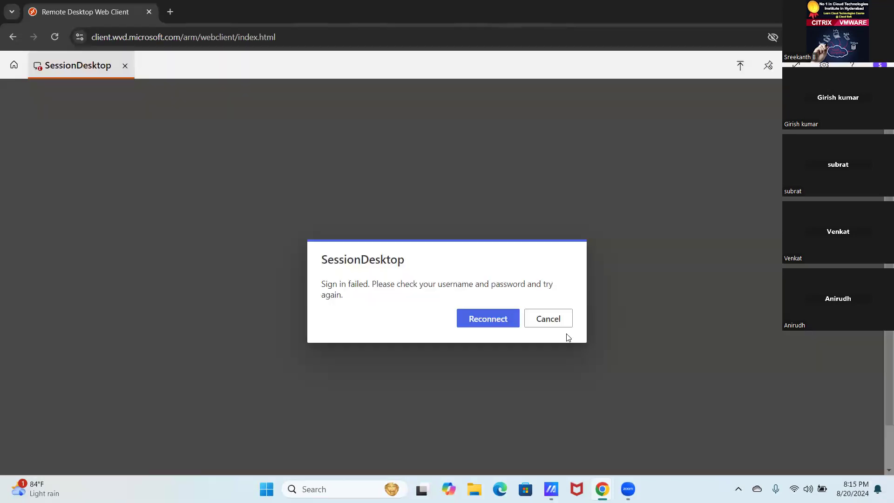
click(556, 324)
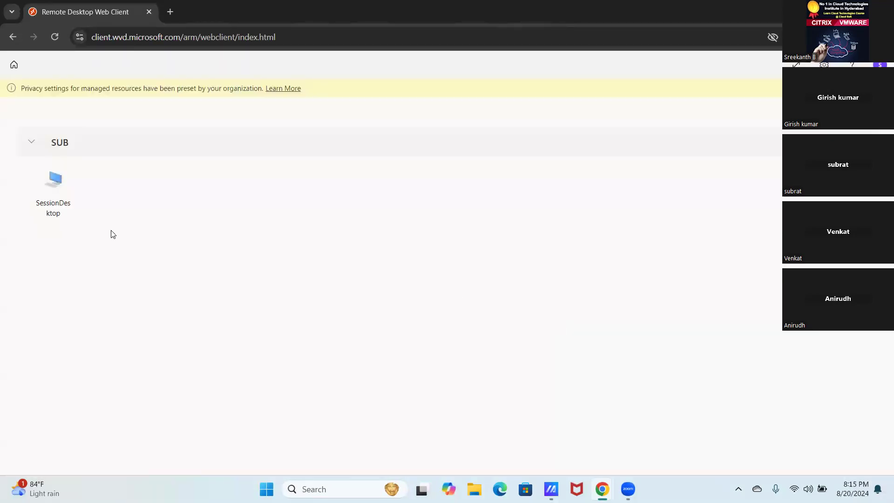
click(868, 113)
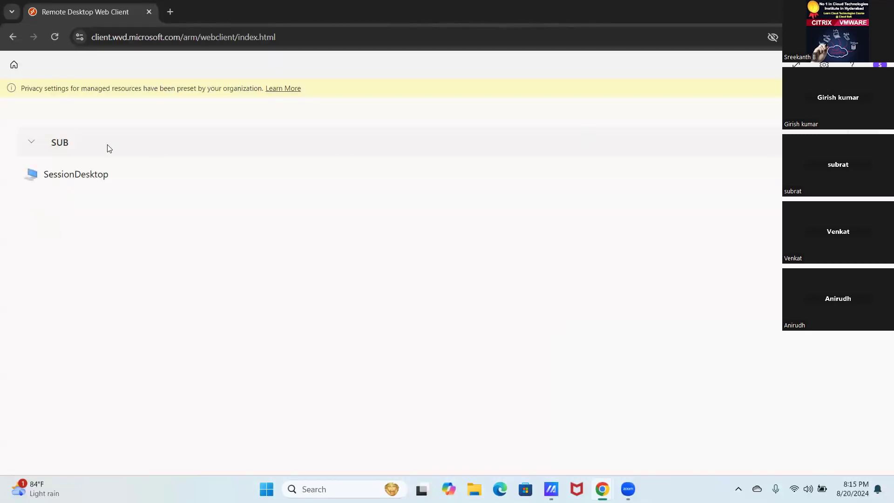
Launch SessionDesktop with local resources allowed and sign in using a lowercase username and password
click(74, 175)
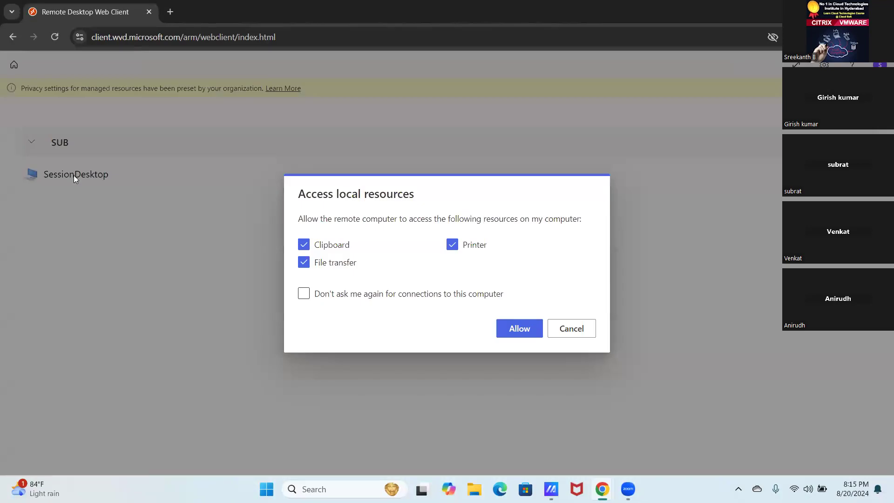
click(512, 329)
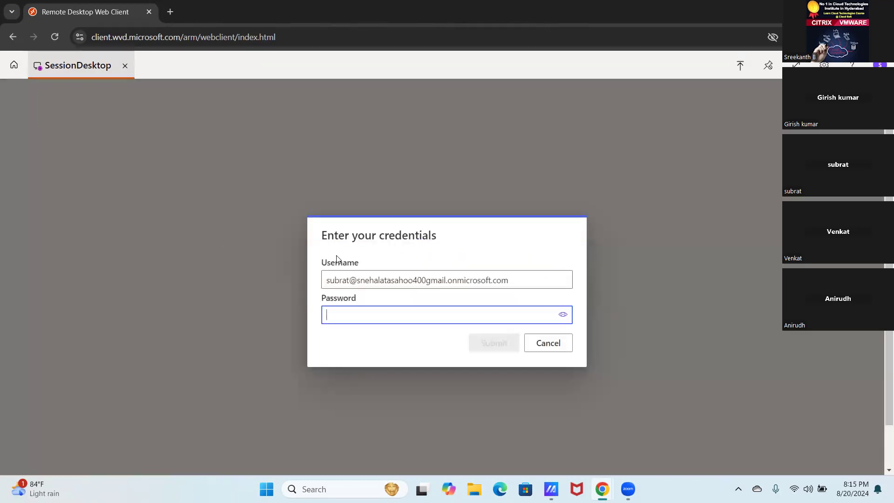
click(530, 282)
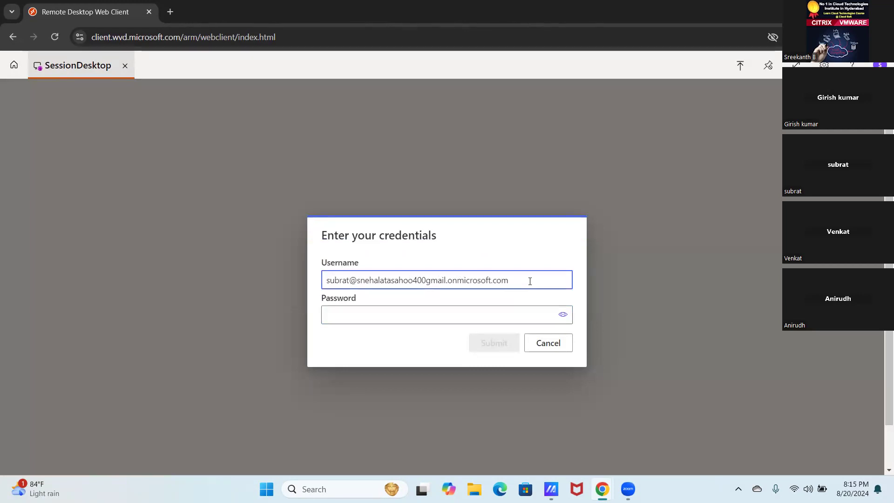
key(ctrl+a)
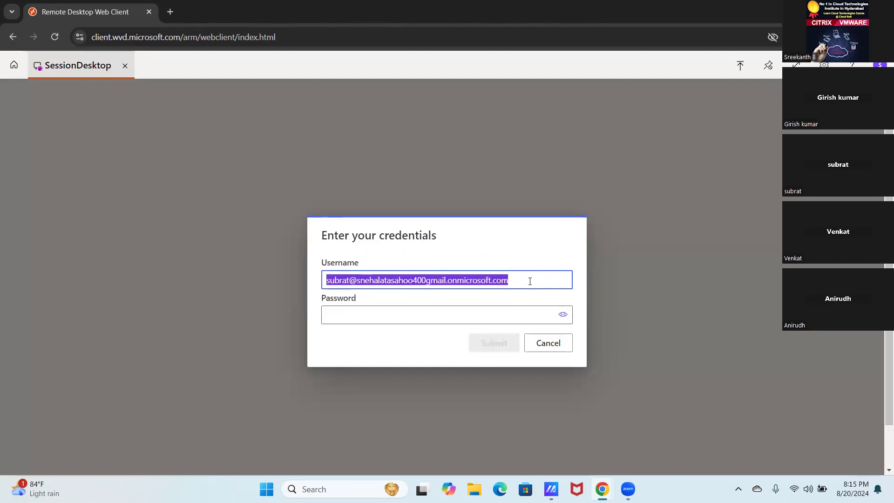
text(avd)
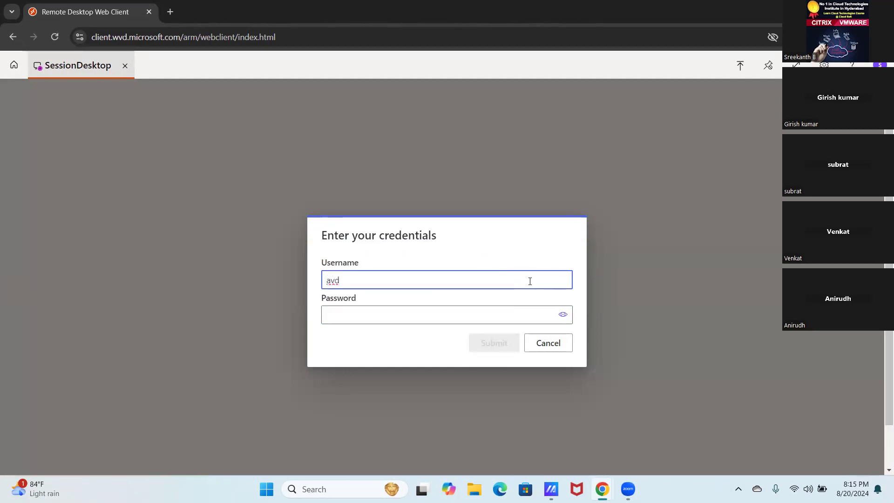
text(user1)
key(Tab)
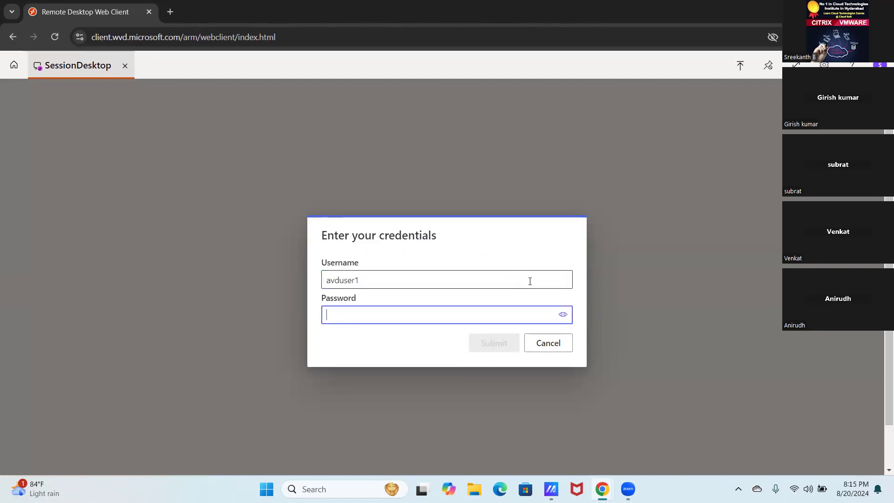
text(••••••)
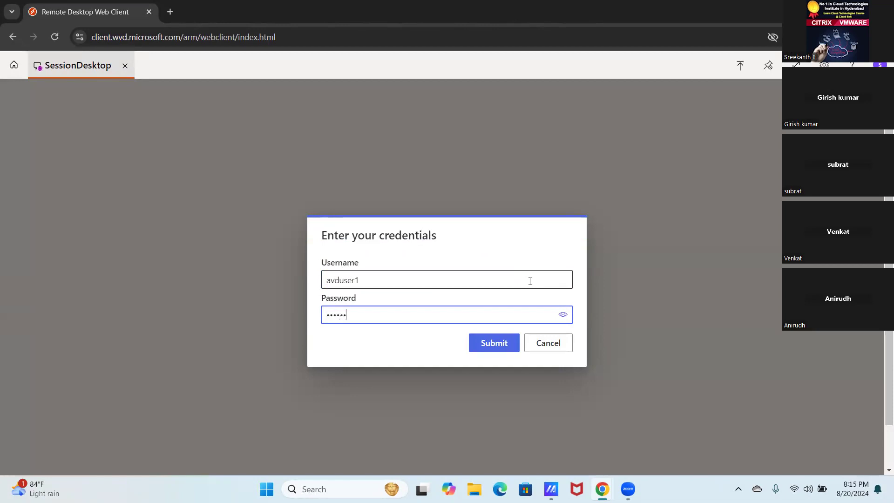
text(•••)
key(Return)
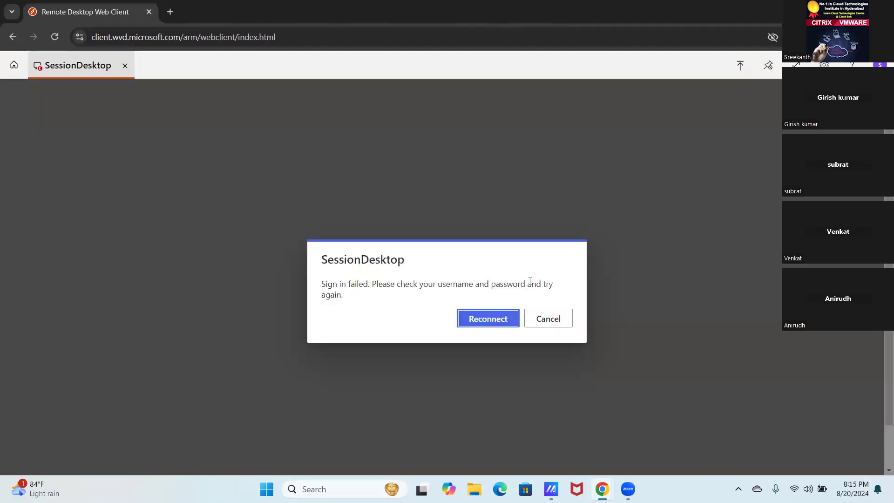
Retry the connection, close the failed sign-in, and return to the Azure cloudhost window
key(Return)
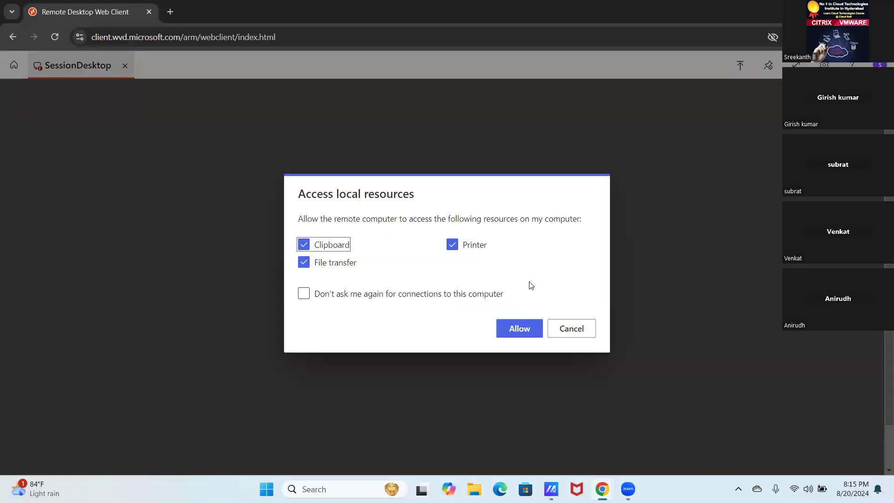
click(571, 329)
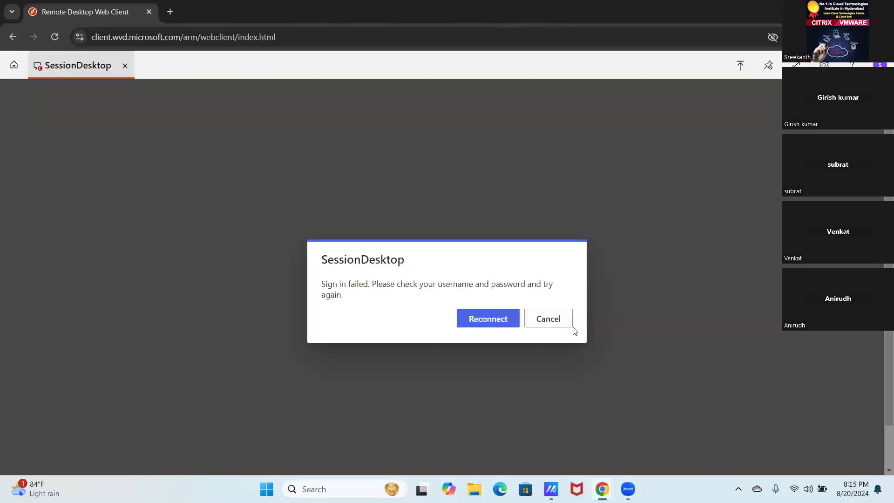
click(537, 318)
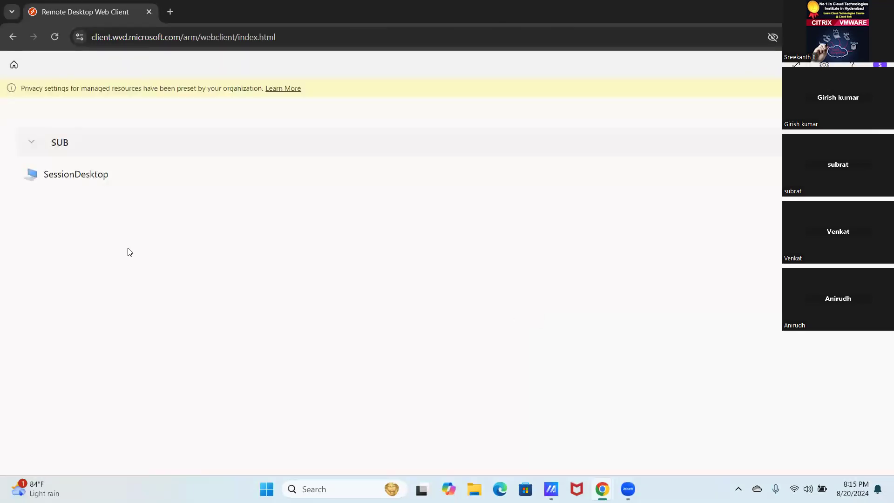
mouse_move(602, 489)
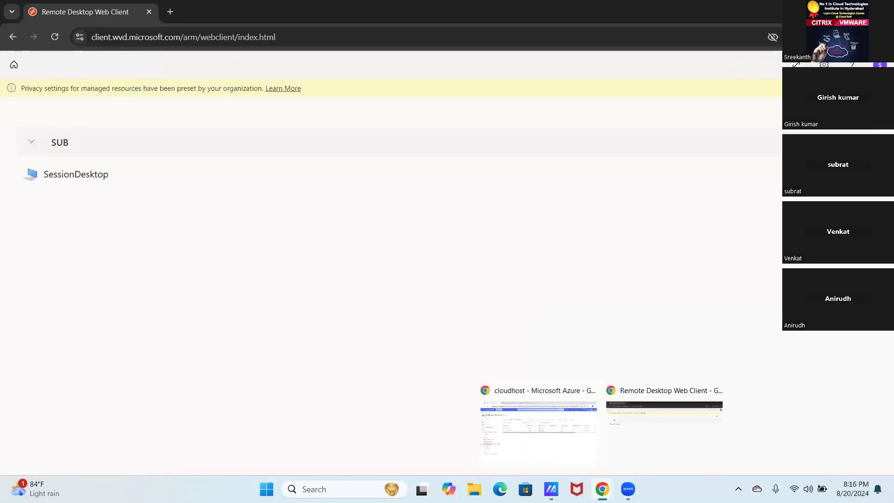
click(549, 434)
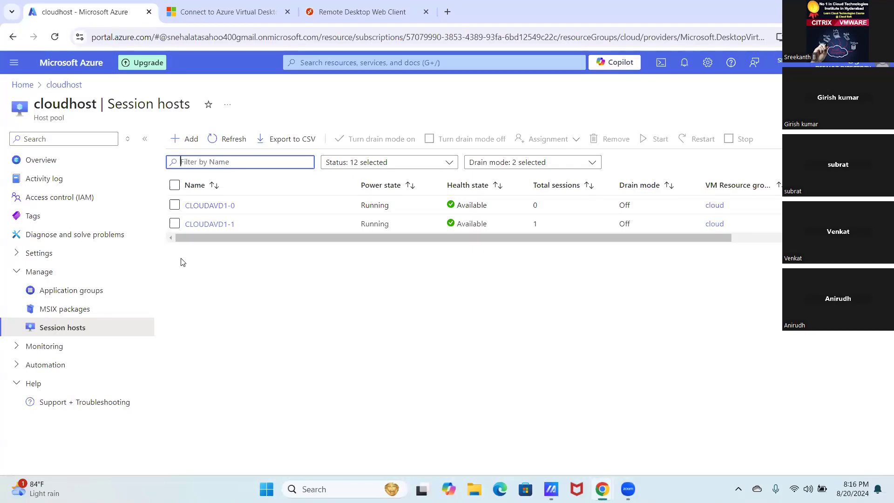
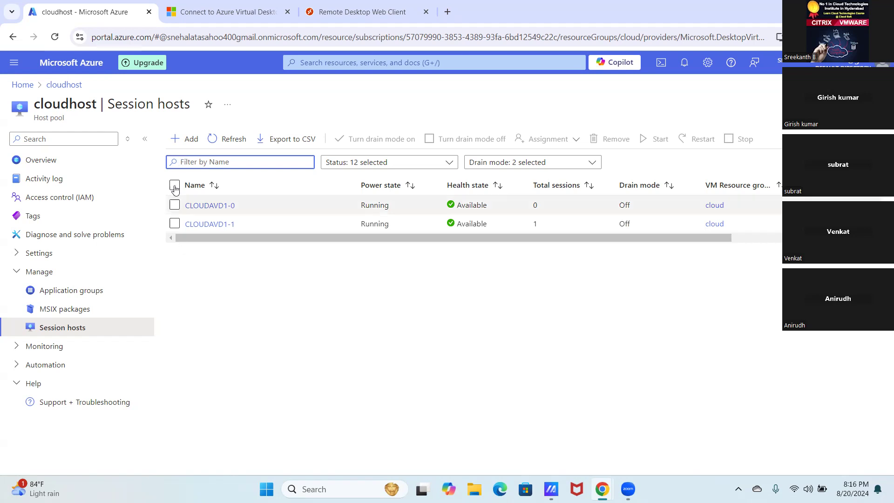
Start adding VMs to cloudhost and scroll its Virtual Machines settings down to Domain to join
click(189, 143)
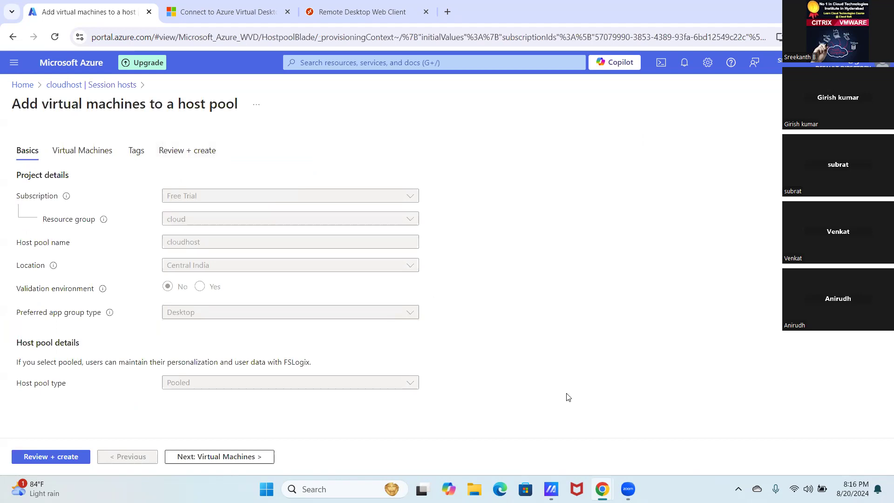
click(192, 463)
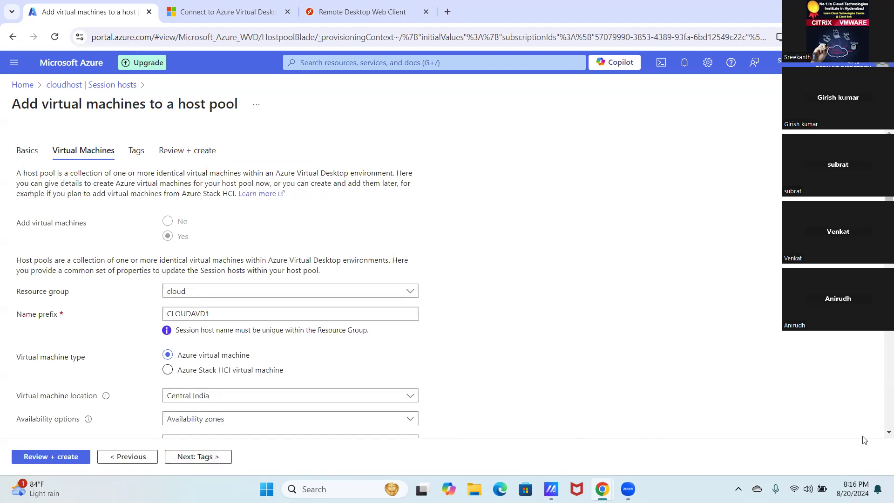
scroll(879, 436, down, 2)
scroll(880, 438, down, 3)
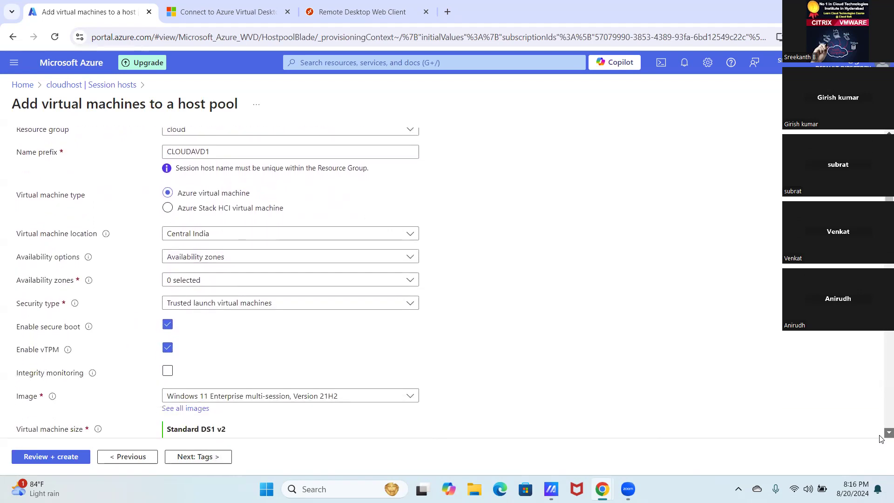
scroll(879, 438, down, 6)
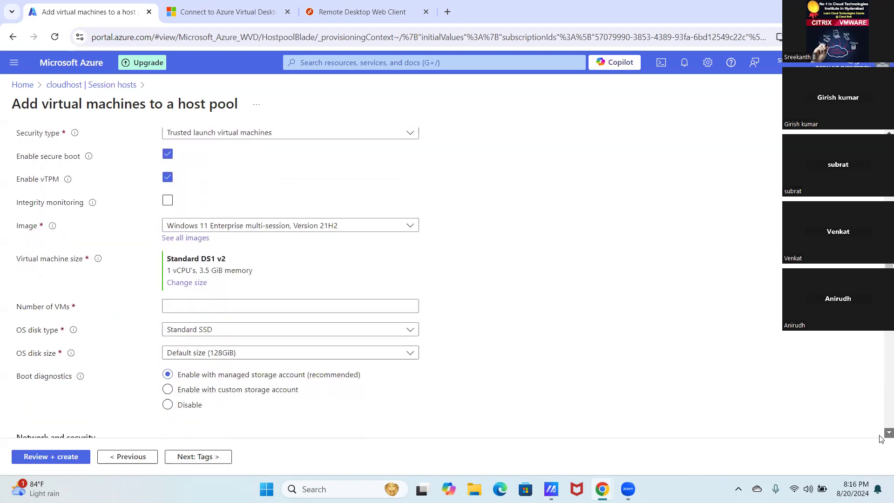
scroll(880, 438, down, 5)
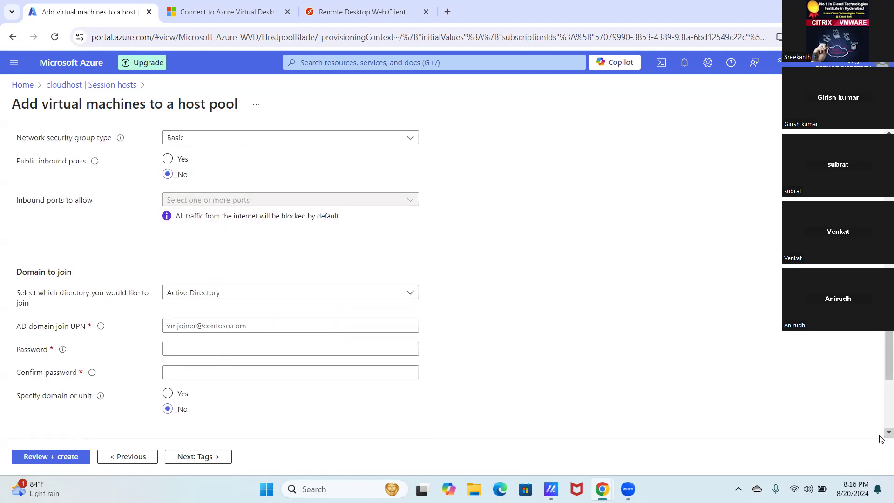
scroll(879, 438, down, 2)
scroll(881, 438, down, 2)
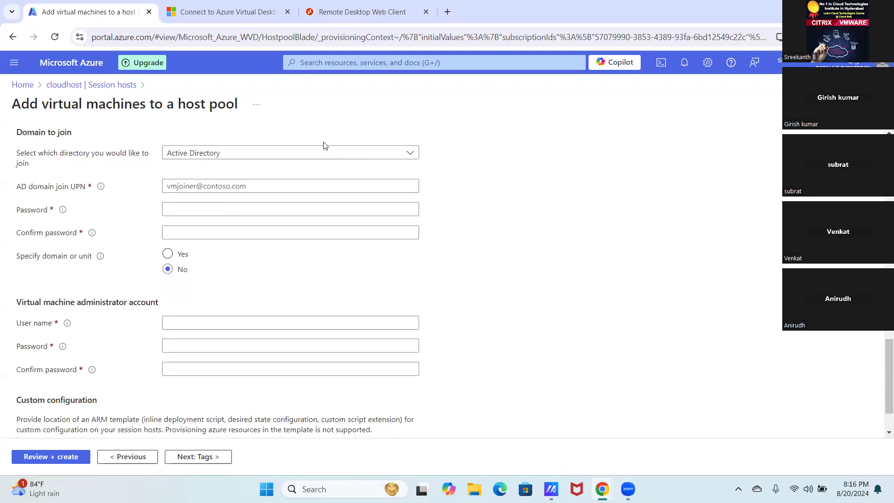
Set the VMs to join Microsoft Entra ID and begin entering the administrator user name and password
click(310, 153)
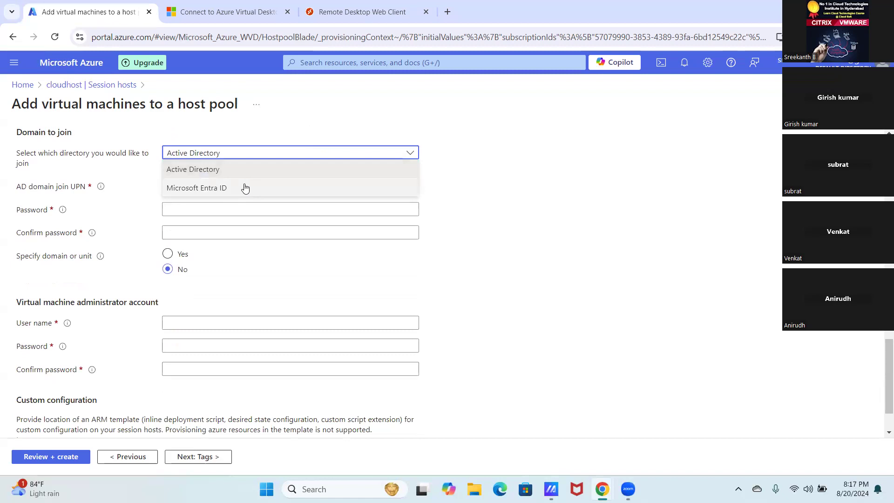
click(244, 186)
click(182, 263)
text(azure)
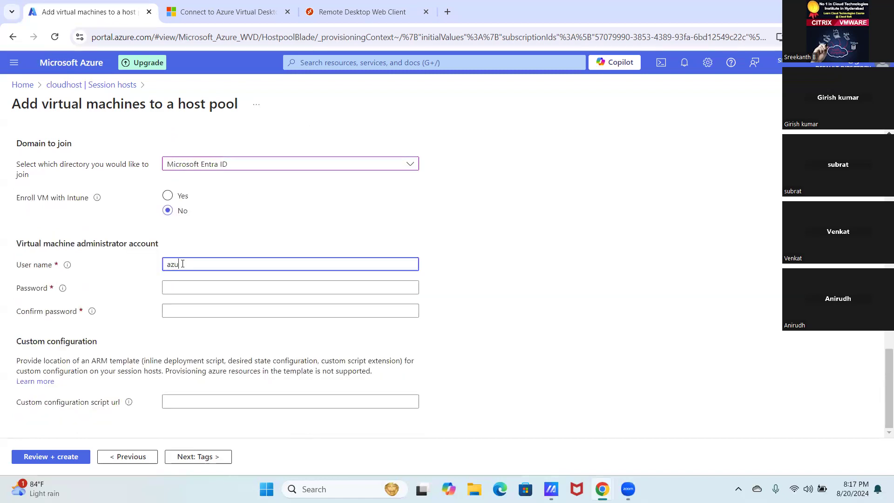
key(BackSpace)
key(BackSpace)
key(BackSpace)
key(BackSpace)
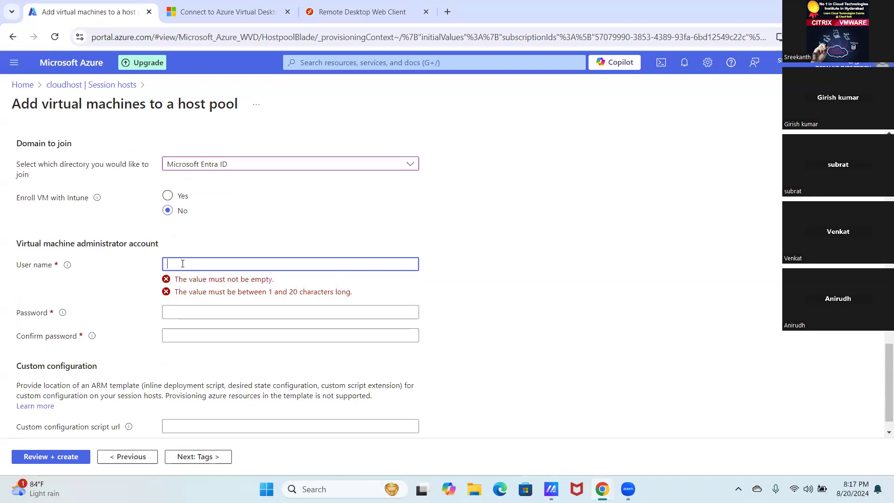
text(azureavd1)
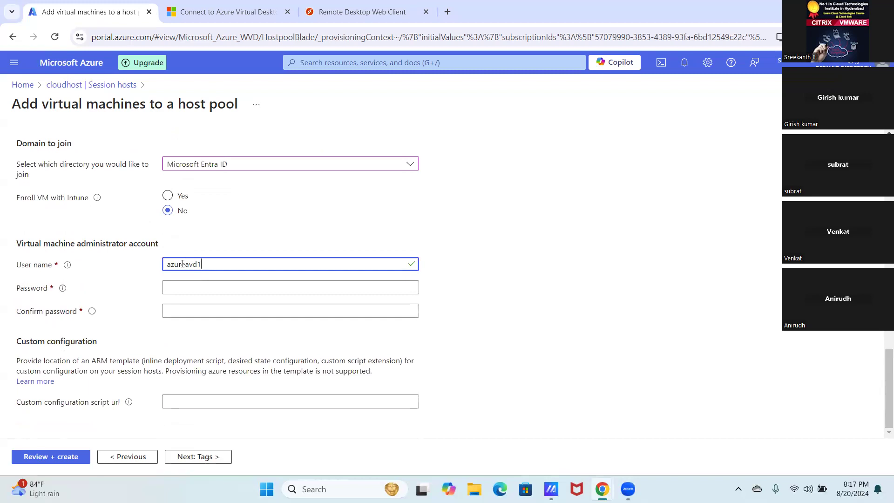
key(Tab)
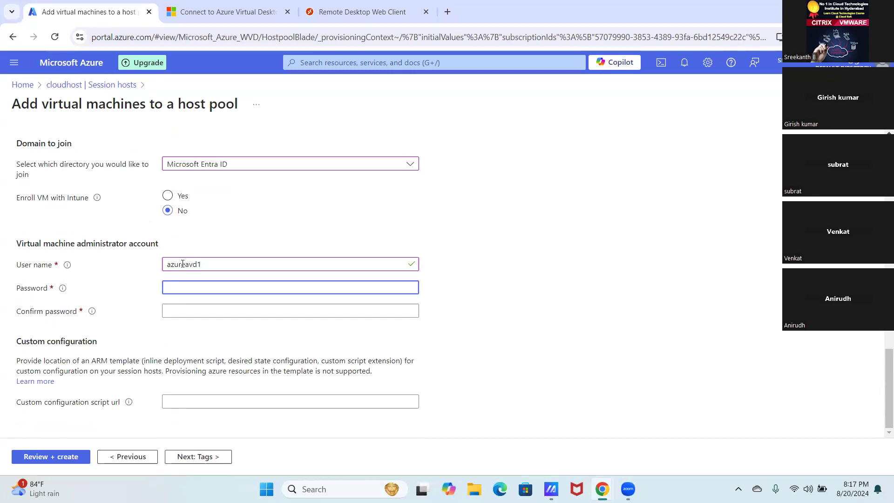
text(*********)
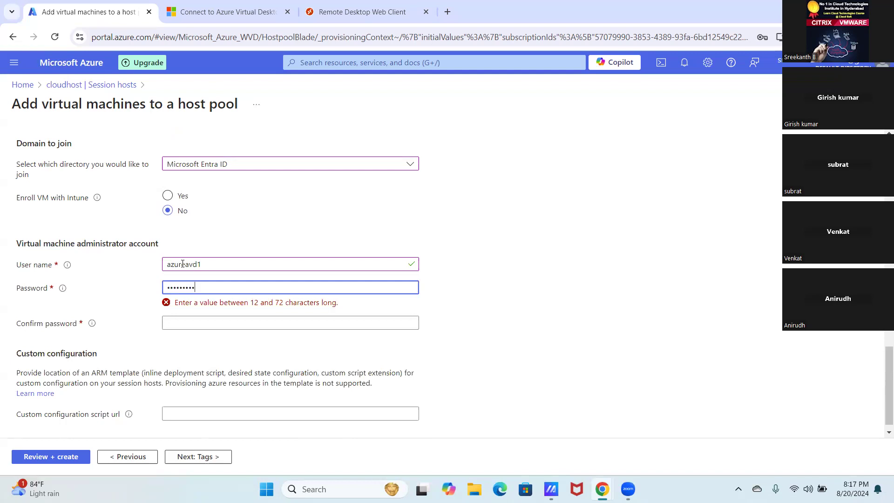
key(BackSpace)
key(BackSpace)
key(BackSpace)
key(BackSpace)
key(BackSpace)
key(BackSpace)
key(BackSpace)
key(BackSpace)
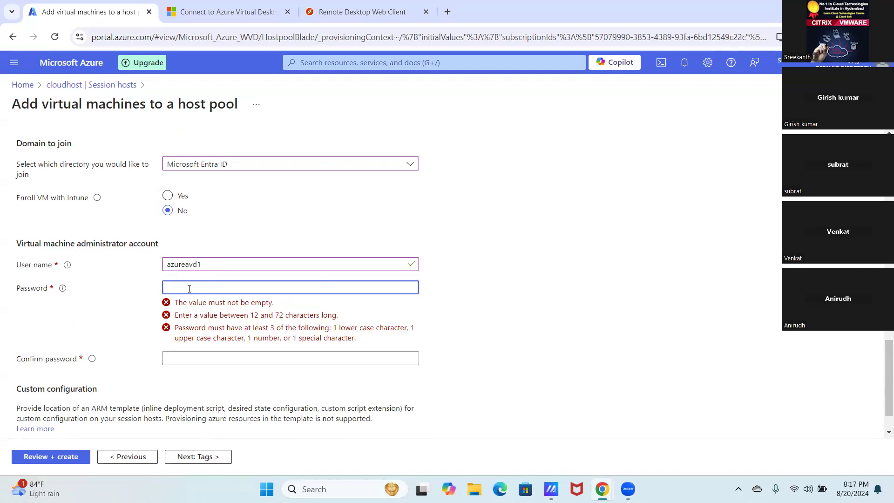
Replace the administrator user name with an uppercase version and retype the administrator password
click(222, 263)
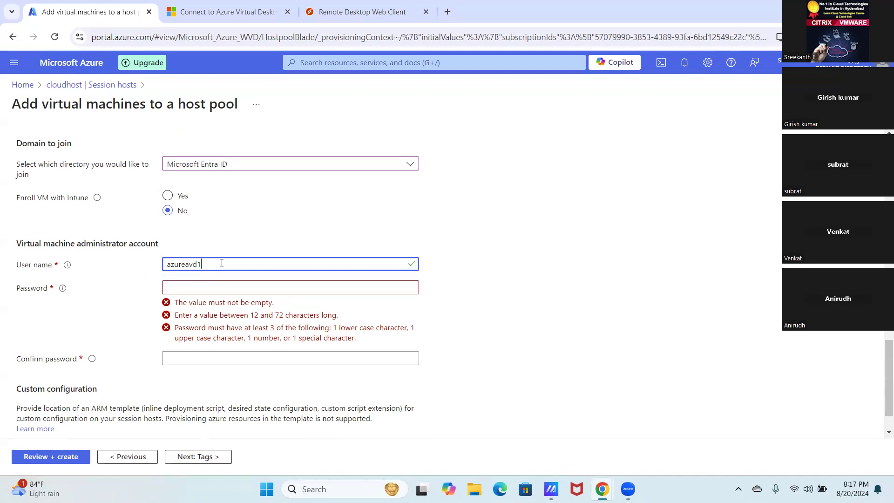
double_click(221, 263)
key(BackSpace)
text(AZUREAVDA)
key(BackSpace)
key(Tab)
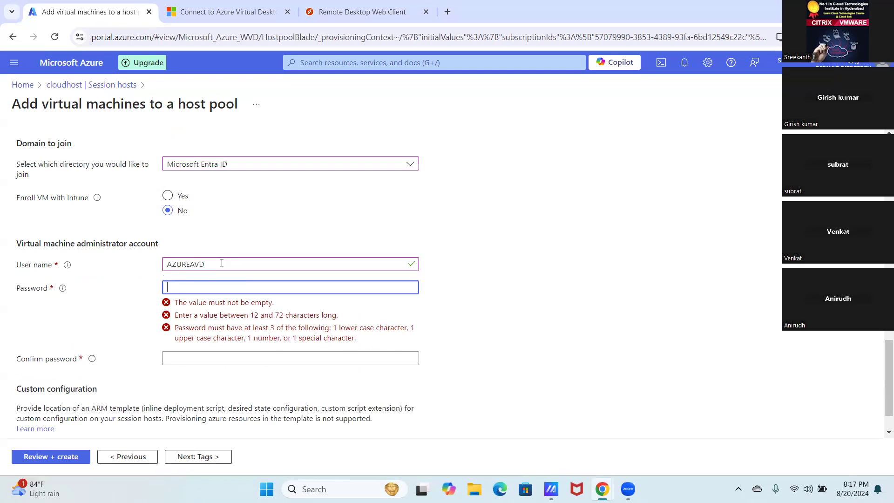
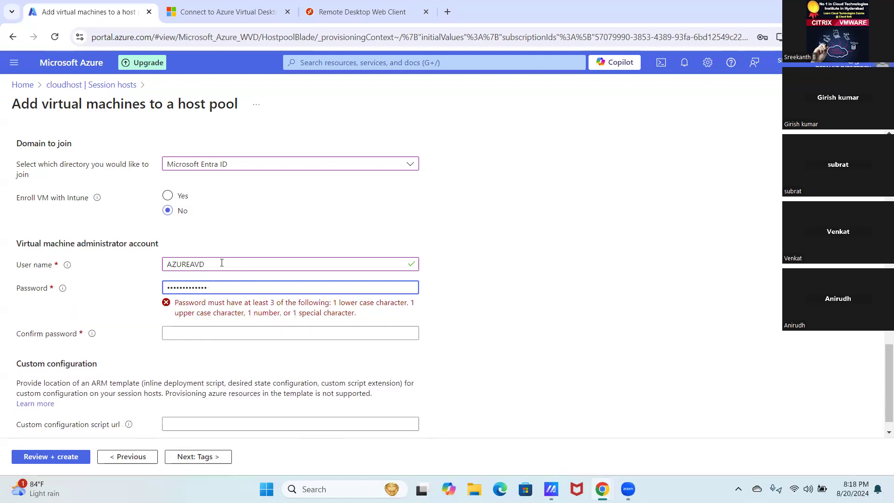
key(ctrl+a)
key(BackSpace)
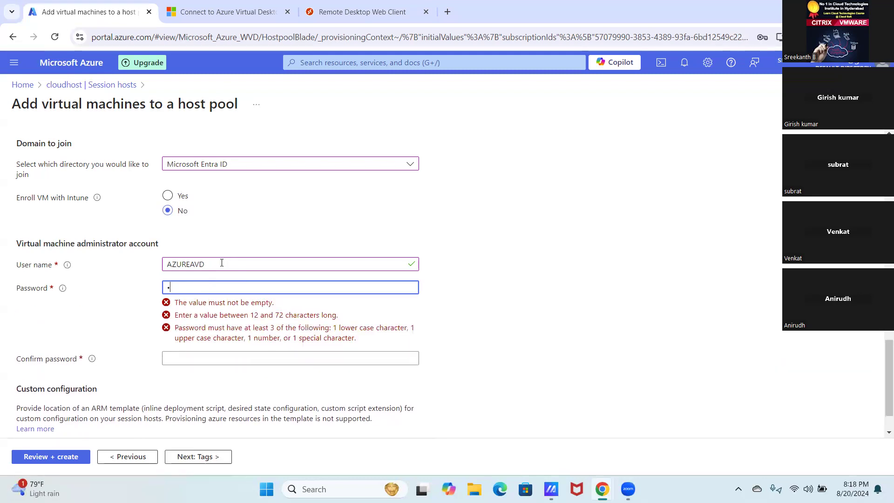
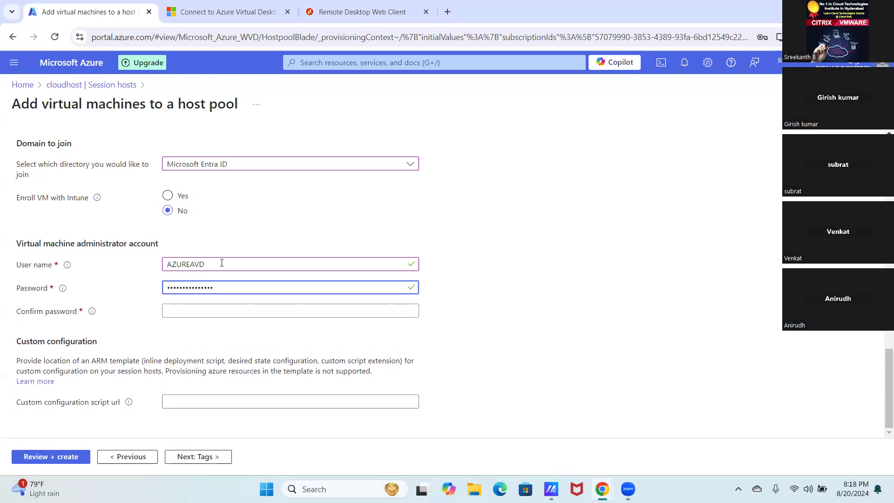
Confirm the administrator password and go to Review + create for validation
click(180, 310)
text(*****)
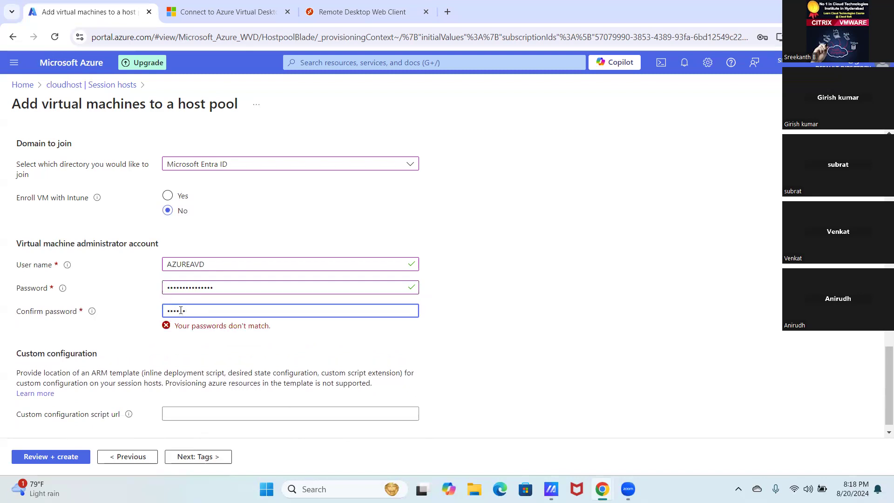
text(*******)
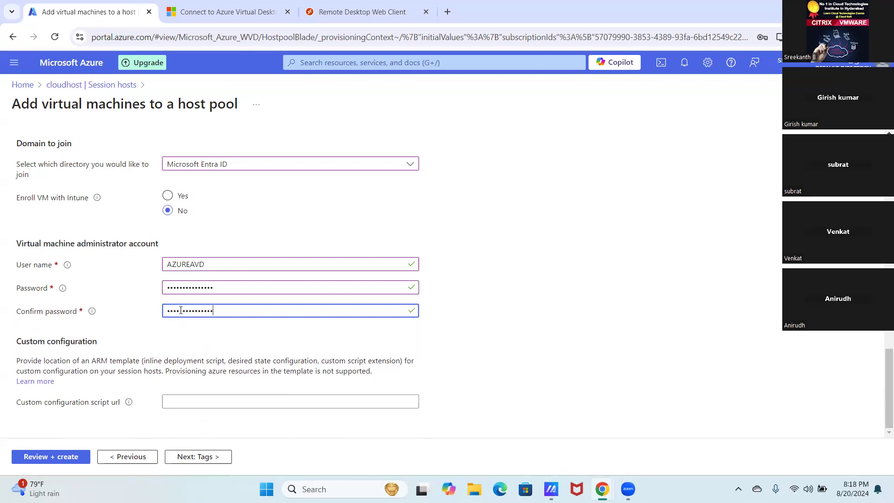
click(64, 457)
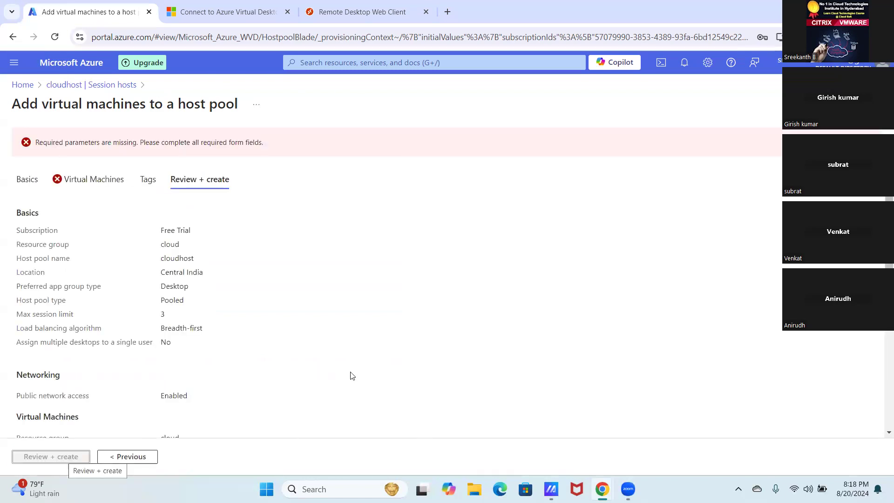
Back on Virtual Machines, set the availability zones to Zones 2 and 3
click(93, 180)
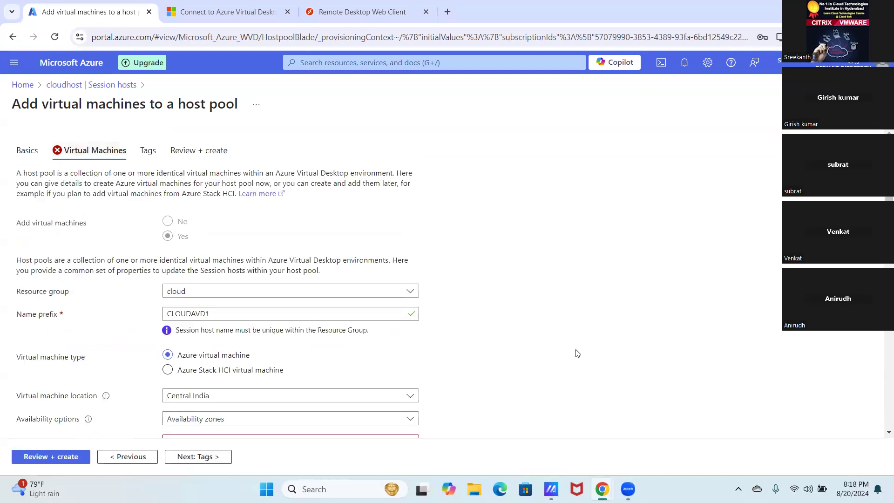
scroll(880, 435, down, 1)
scroll(880, 435, down, 4)
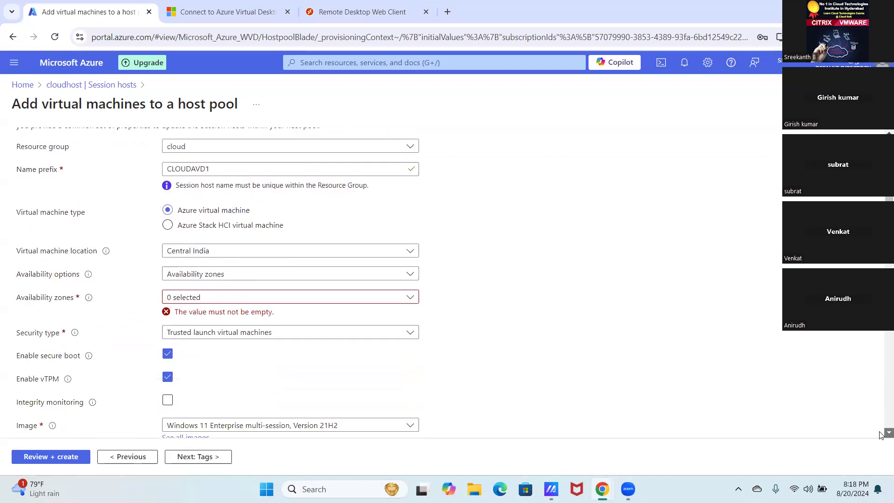
click(298, 211)
click(186, 263)
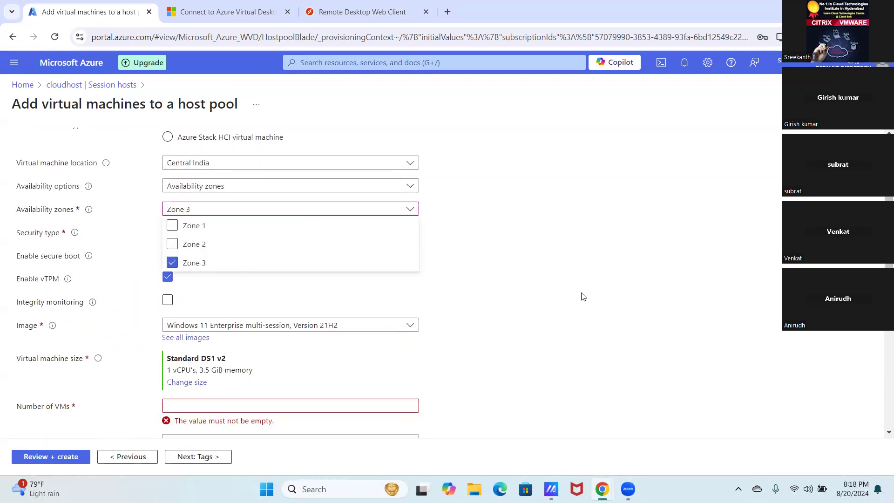
click(275, 212)
click(274, 210)
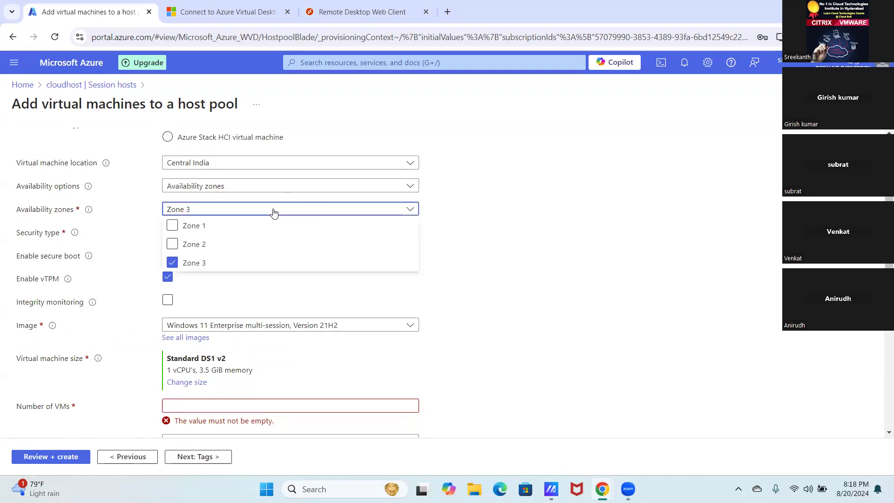
click(172, 244)
click(532, 278)
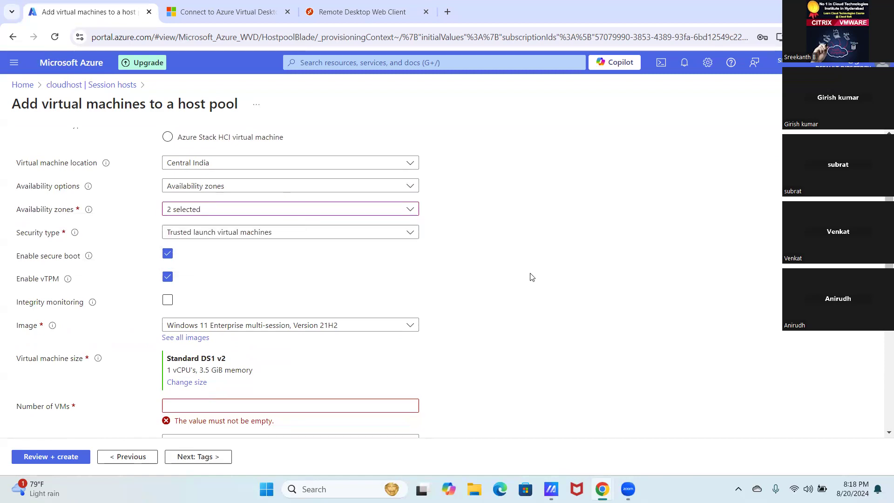
Set the number of VMs to 1
click(294, 405)
text(2)
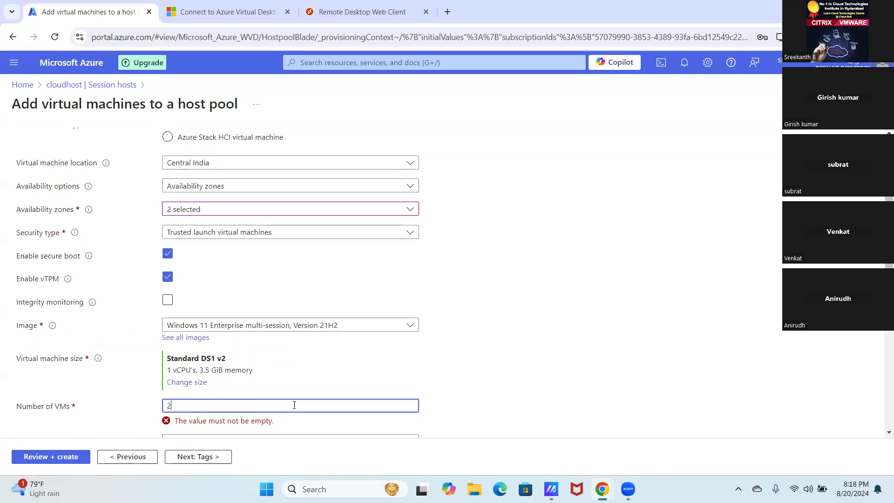
key(BackSpace)
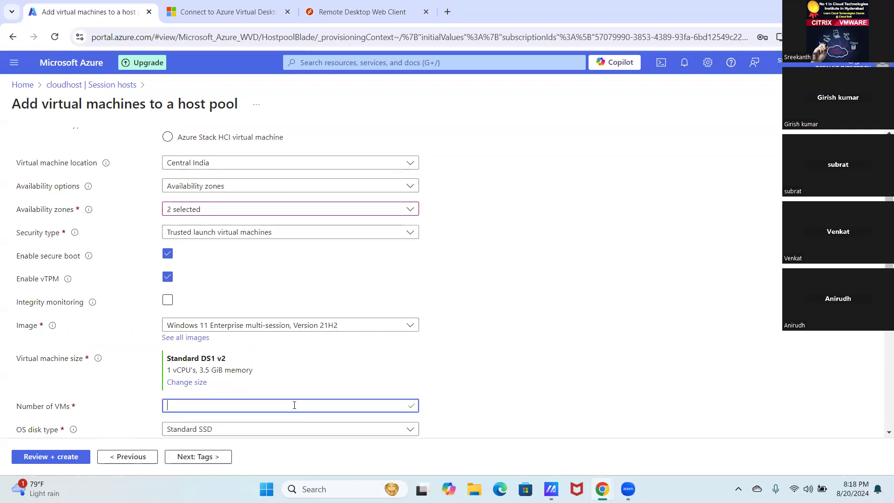
text(1)
click(642, 434)
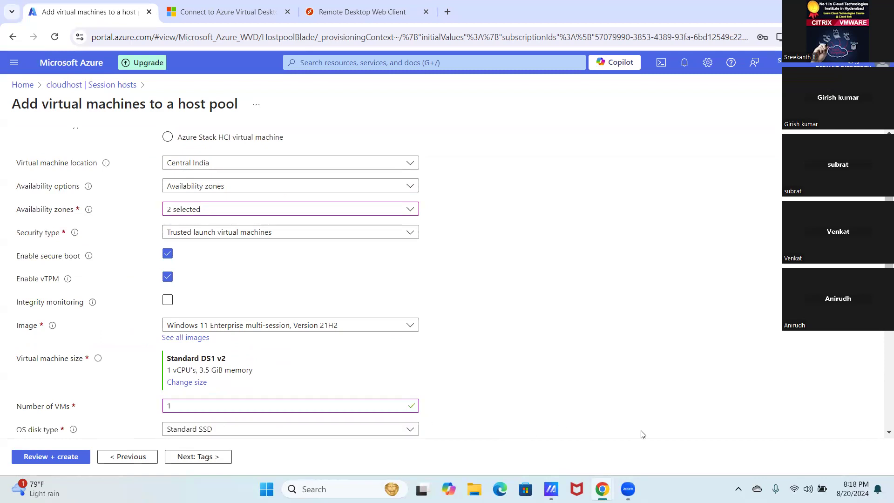
Choose VNET1 as the virtual network and run Review + create validation
scroll(880, 435, down, 2)
scroll(880, 437, down, 4)
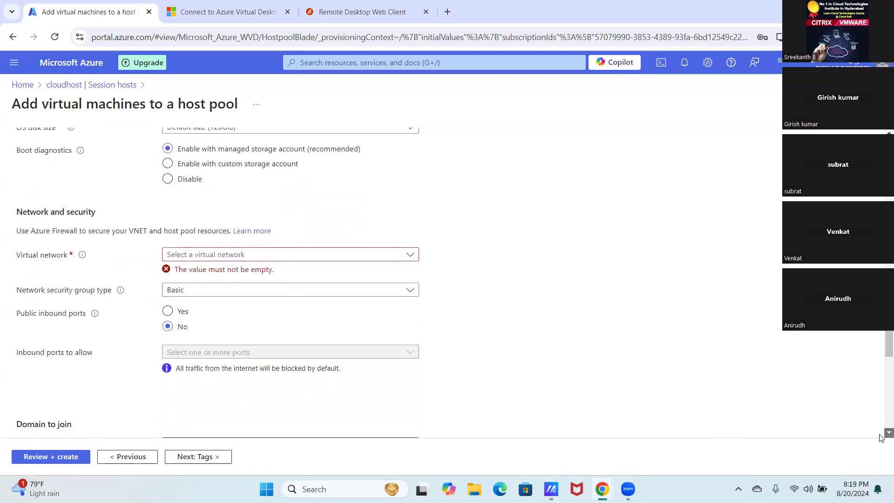
click(381, 258)
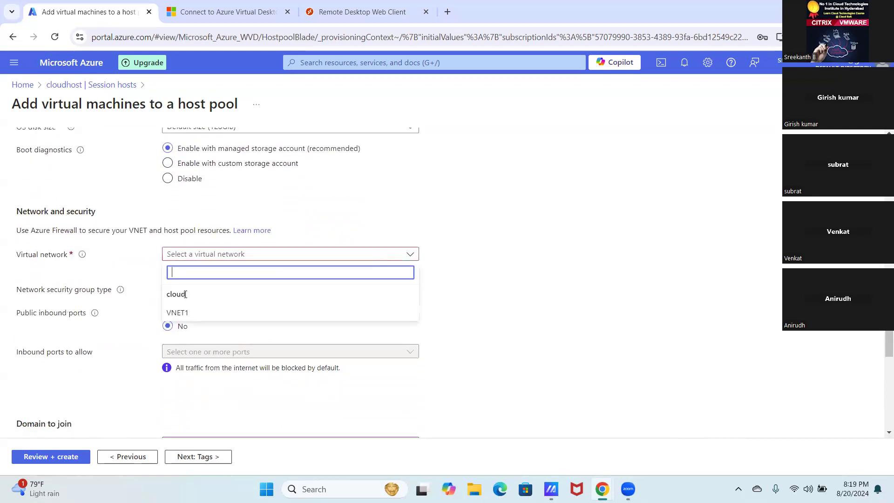
click(182, 312)
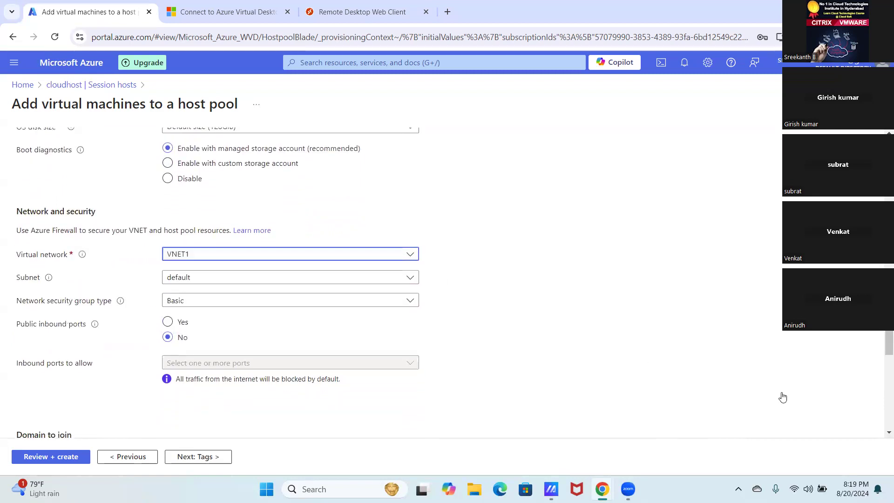
scroll(884, 431, down, 5)
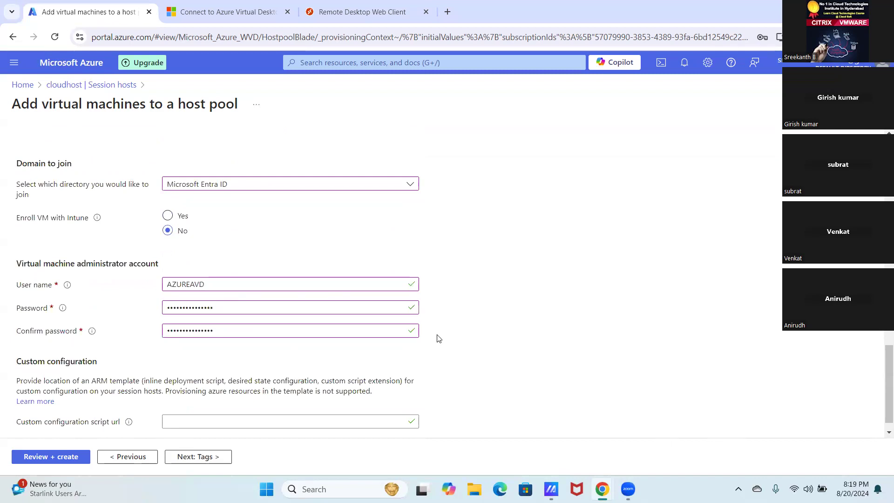
click(887, 433)
click(52, 457)
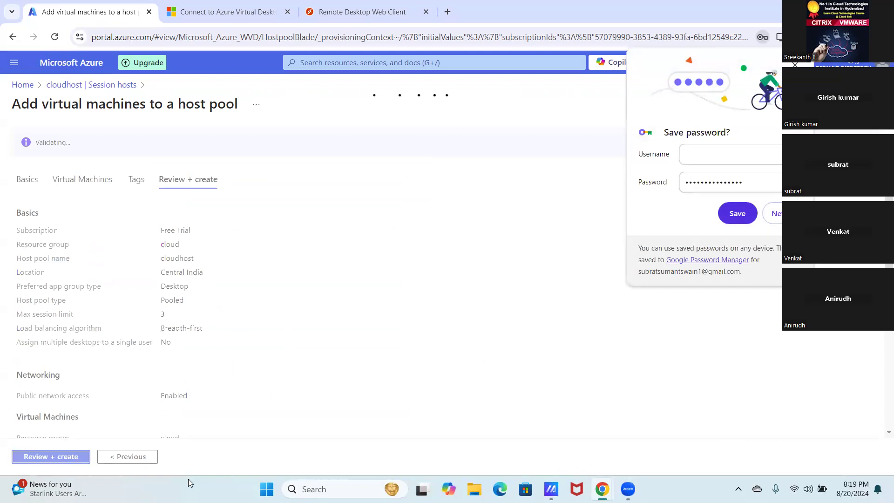
Launch Notepad from the Run dialog and dismiss its autosave tip
right_click(266, 489)
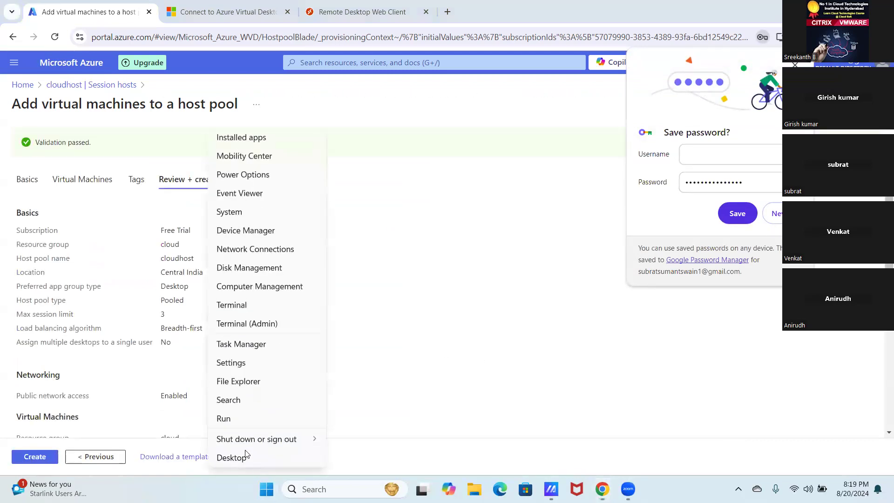
click(236, 421)
text(n)
key(BackSpace)
text(mstsc)
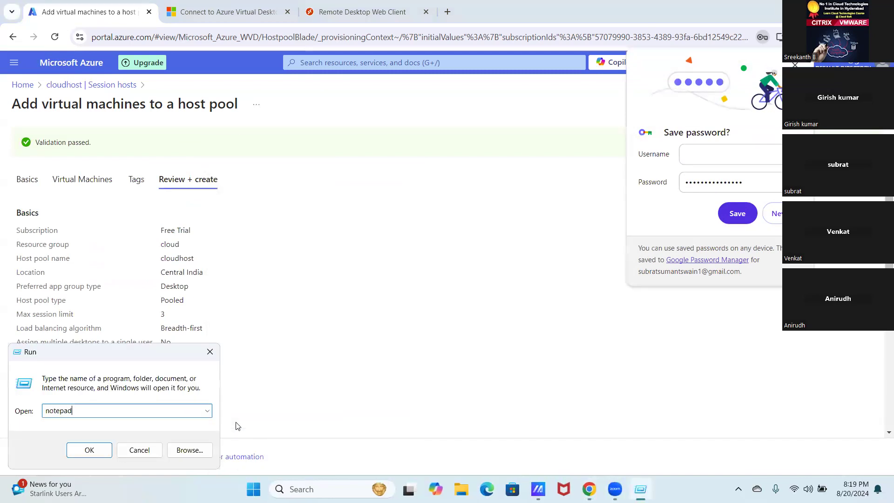
key(Return)
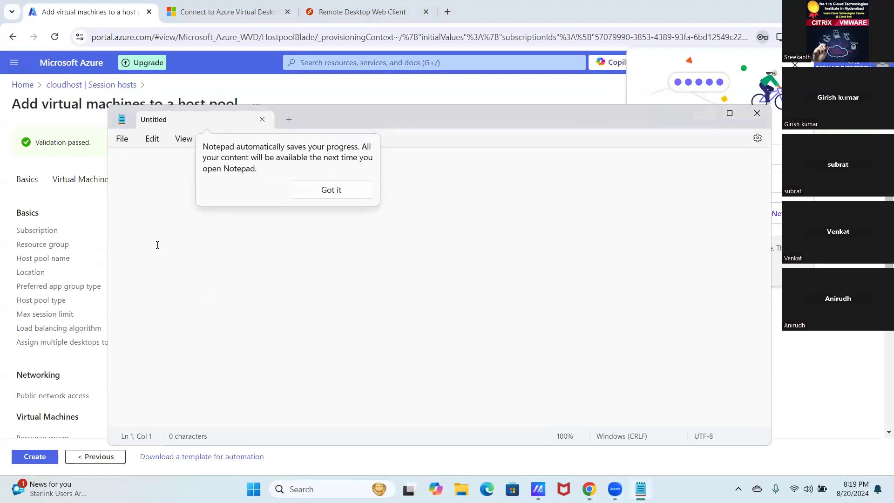
click(157, 245)
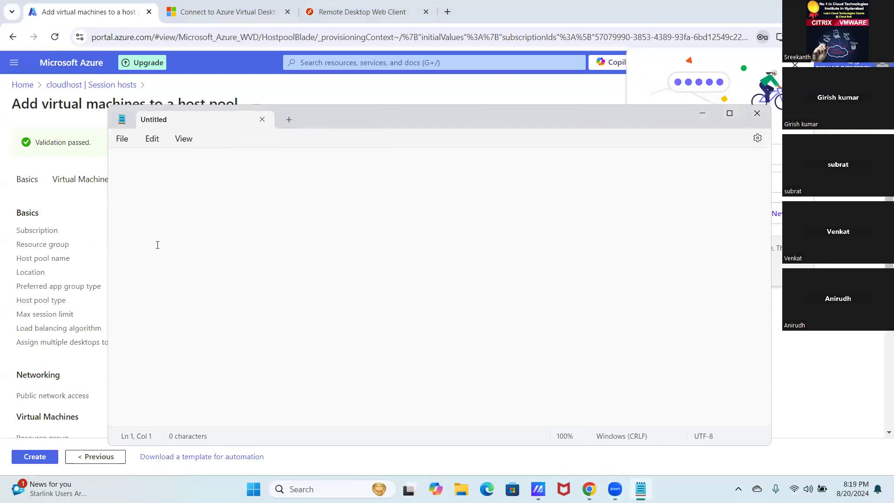
Note the admin user name and password on separate lines, minimize Notepad, and decline saving the password
key(Return)
key(Return)
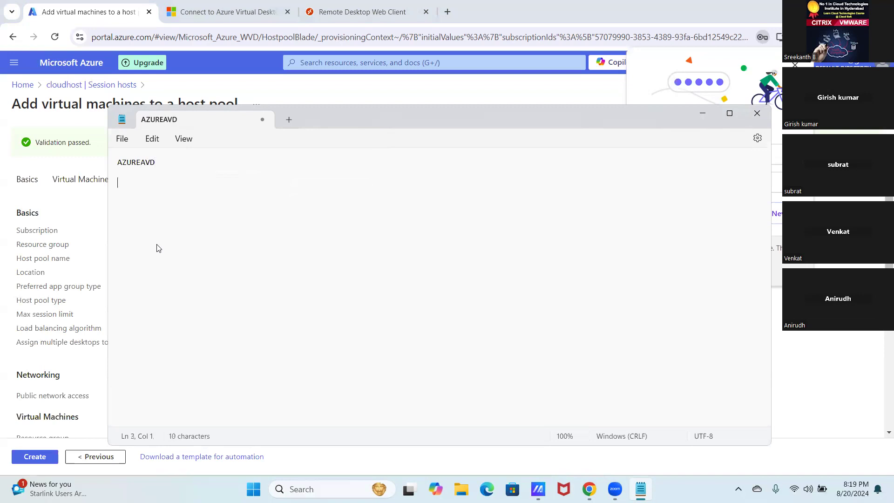
key(BackSpace)
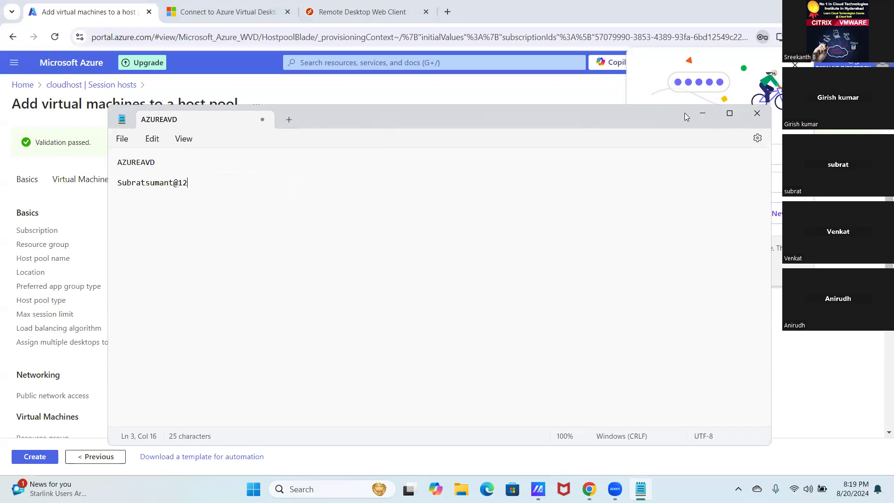
click(702, 114)
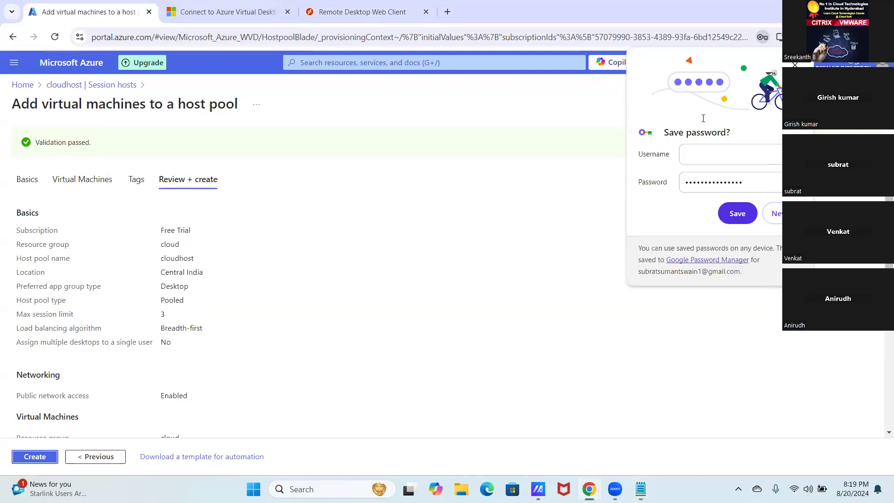
click(784, 213)
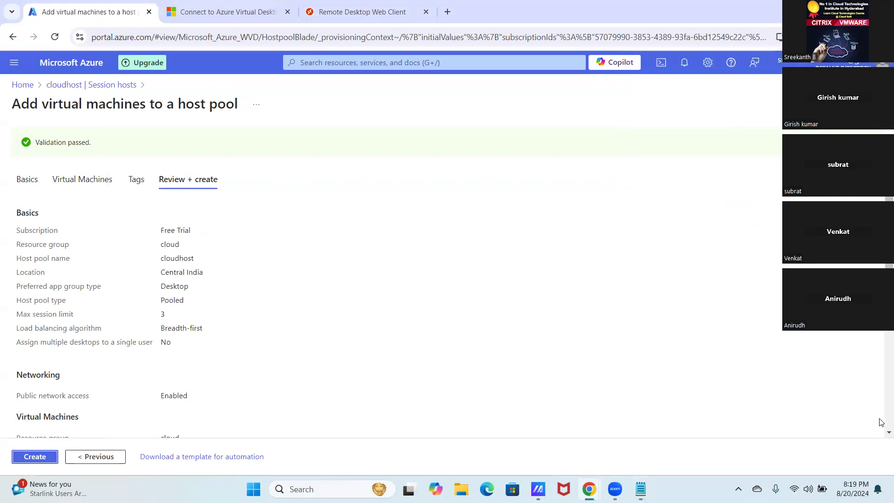
Create the session-host deployment and check its progress in notifications
scroll(881, 423, down, 1)
scroll(881, 422, down, 10)
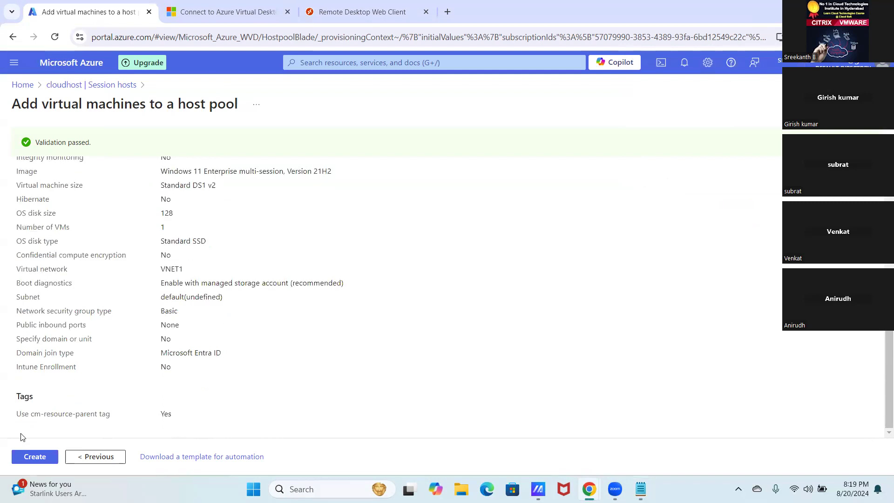
click(32, 457)
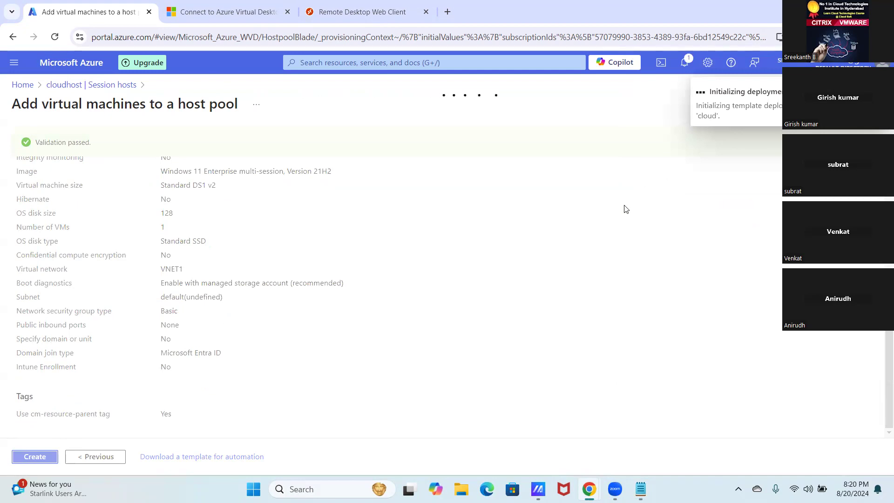
click(686, 68)
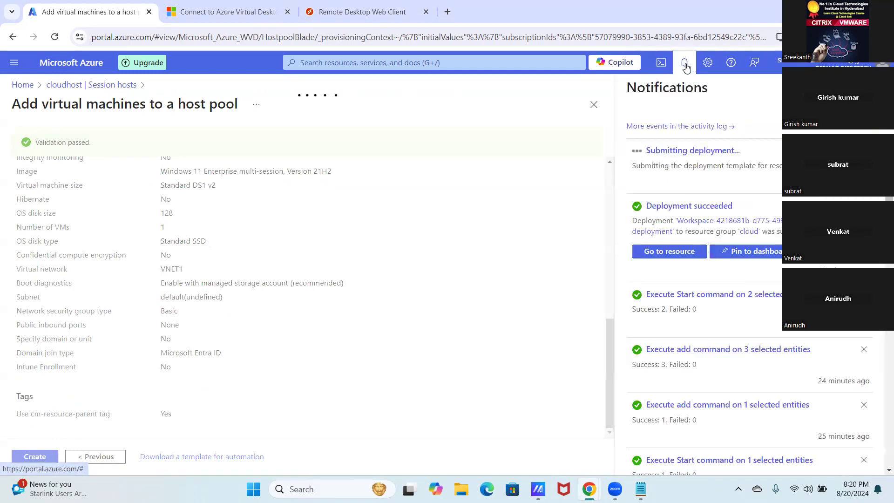
click(19, 87)
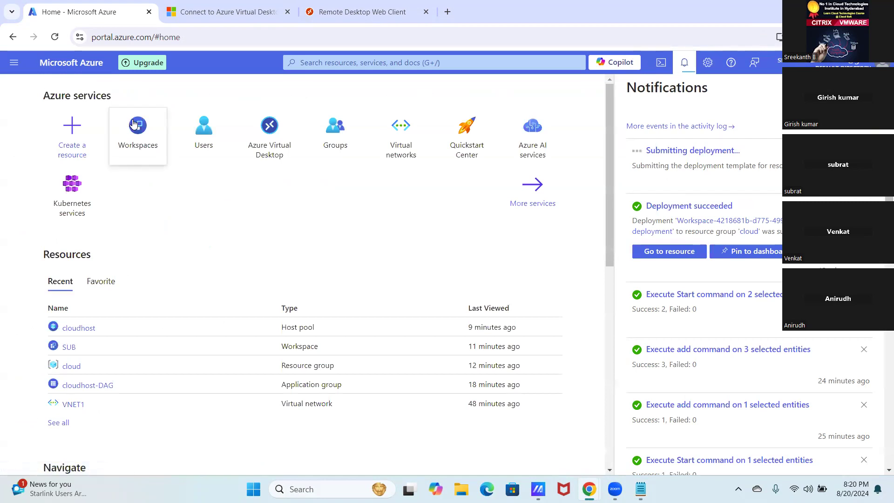
Open cloudhost's Session hosts list showing CLOUDAVD1-0 and CLOUDAVD1-1 running and available
click(266, 148)
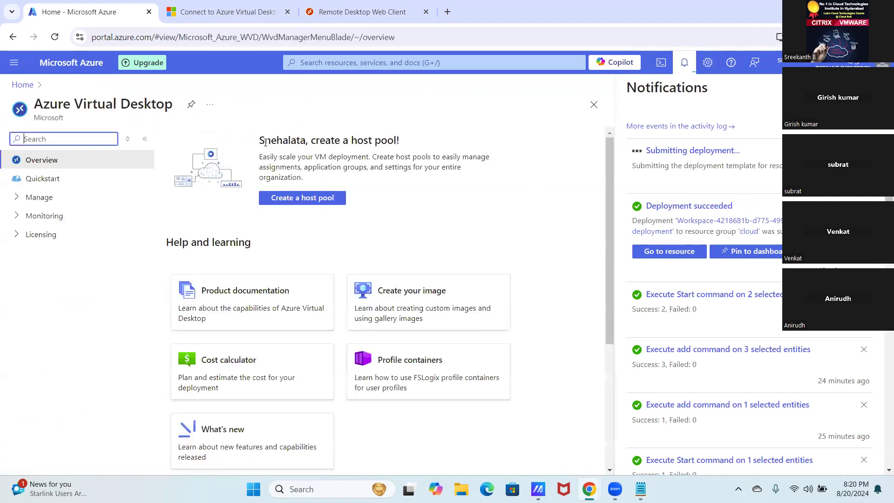
click(33, 85)
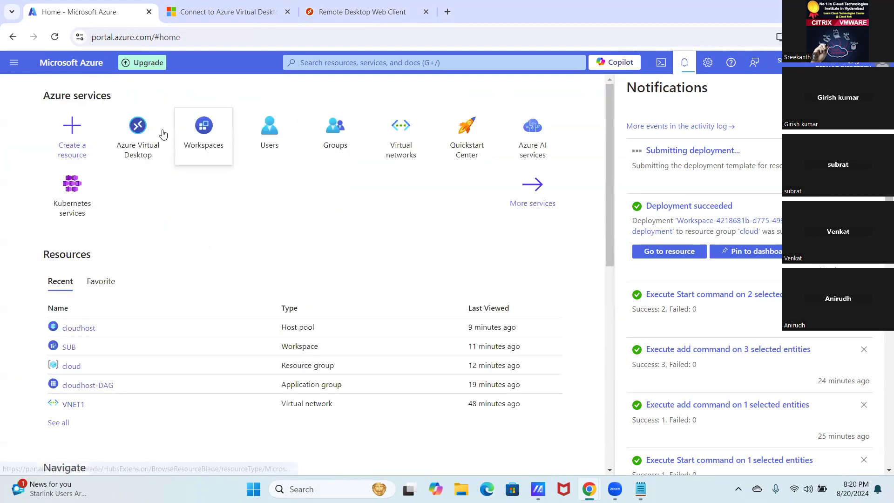
click(84, 332)
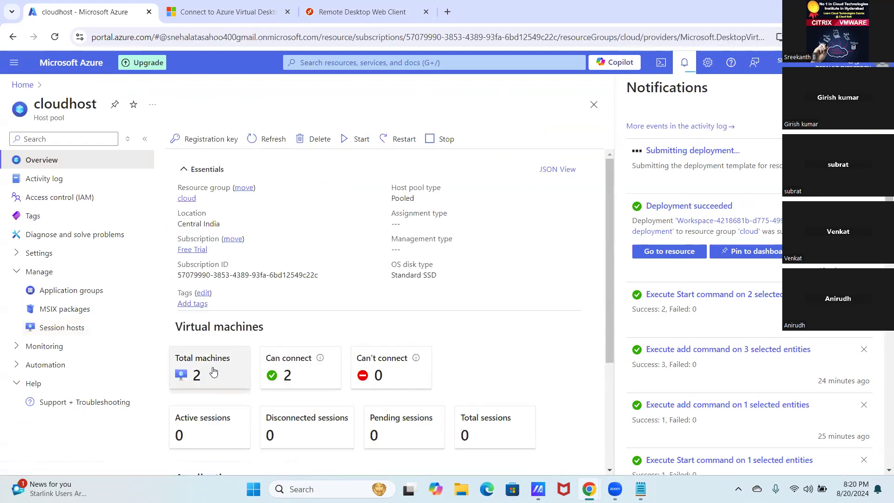
click(214, 371)
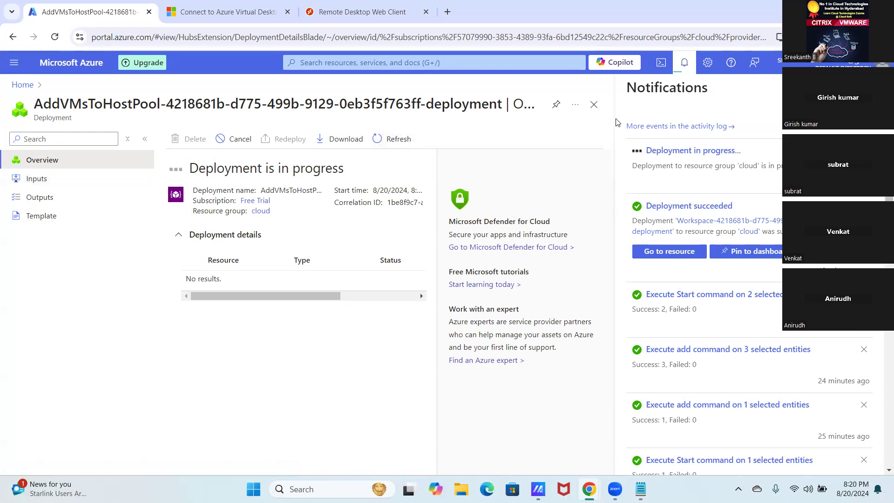
click(599, 107)
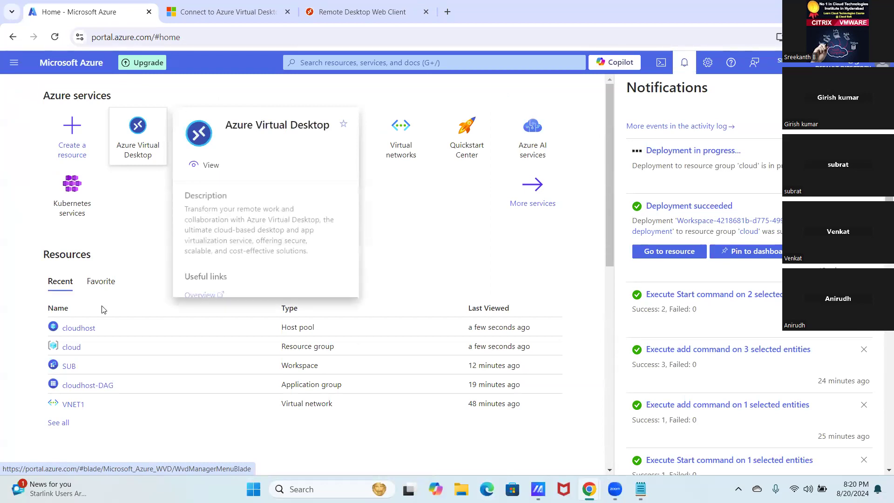
click(78, 329)
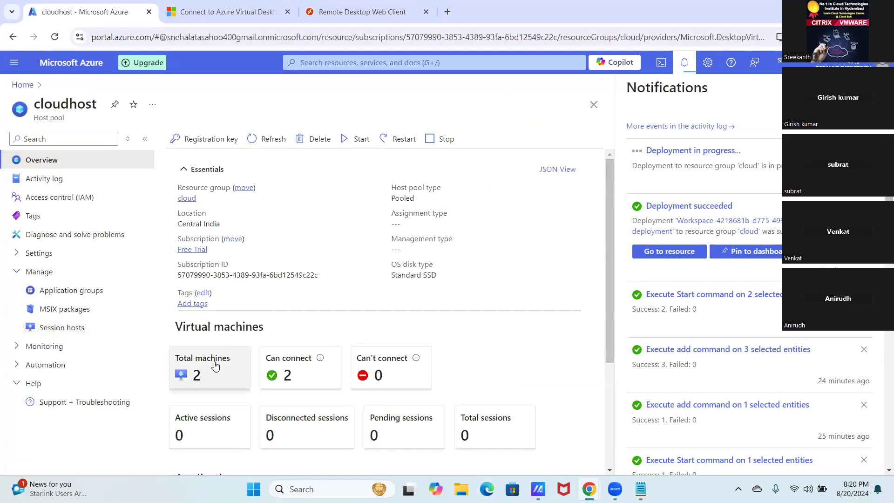
click(59, 329)
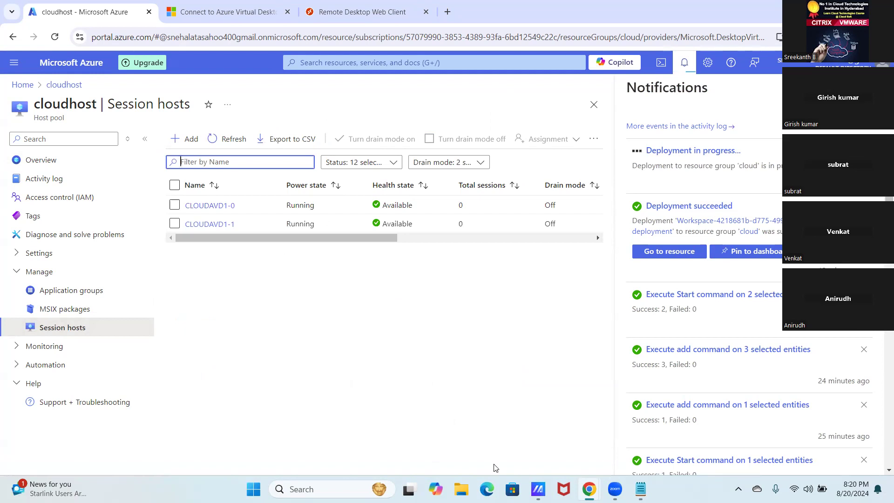
mouse_move(590, 485)
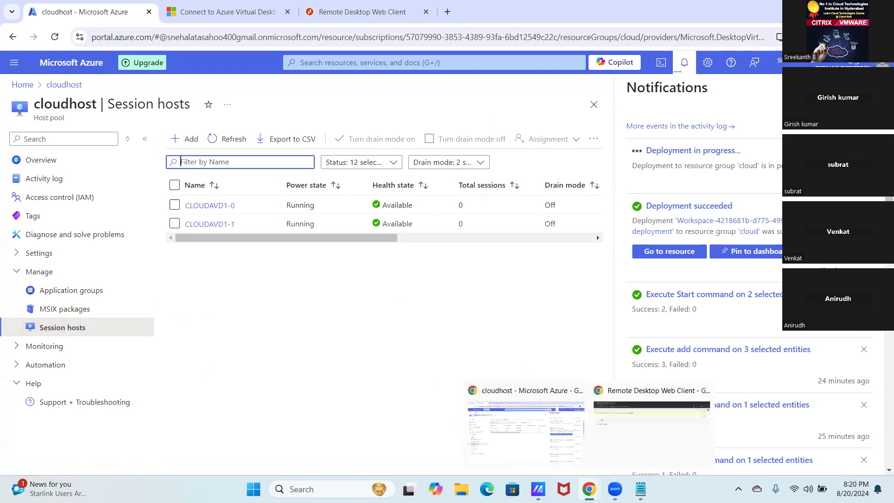
click(647, 424)
Launch SessionDesktop, sign in as the uppercase admin user, and dismiss the sign-in failure
click(66, 174)
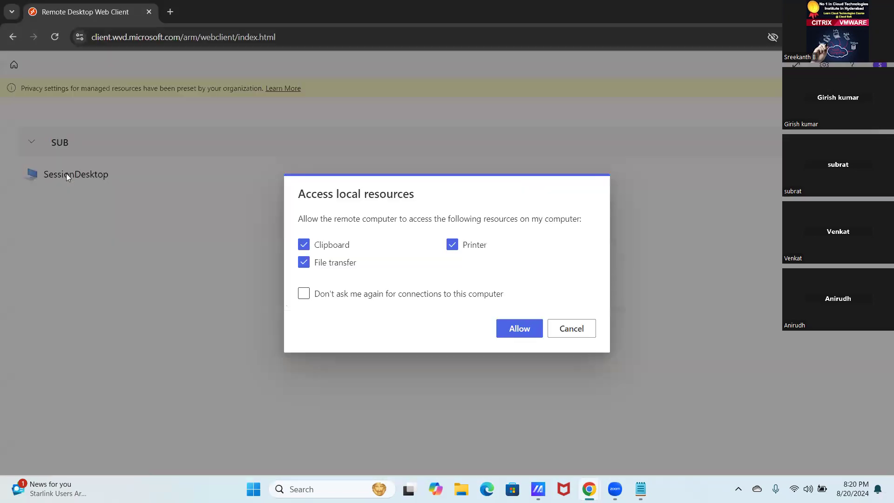
click(518, 327)
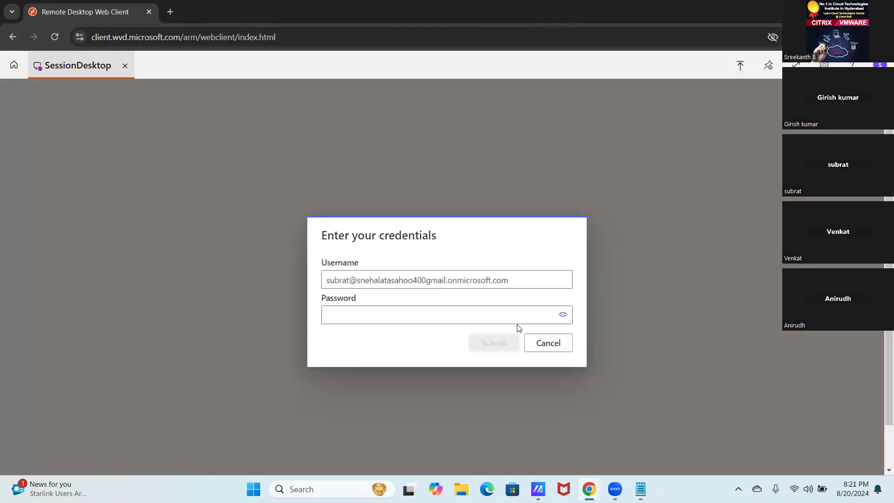
triple_click(460, 283)
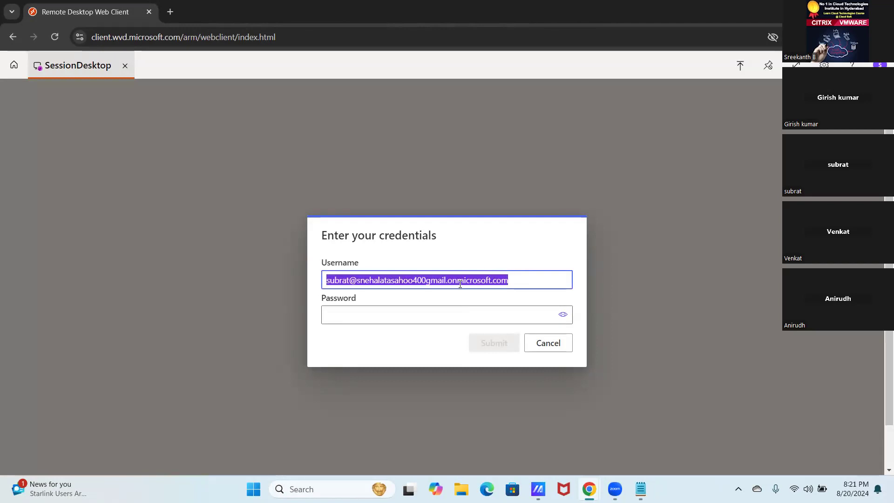
text(AZUREAVD)
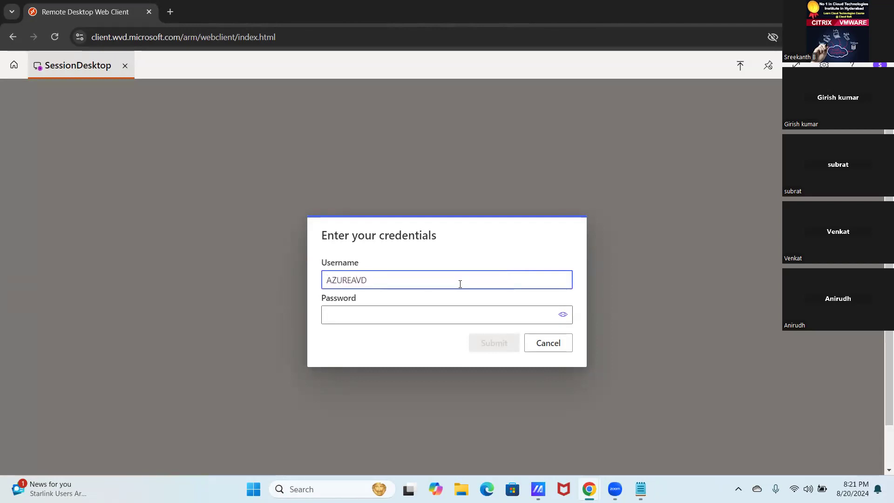
key(Tab)
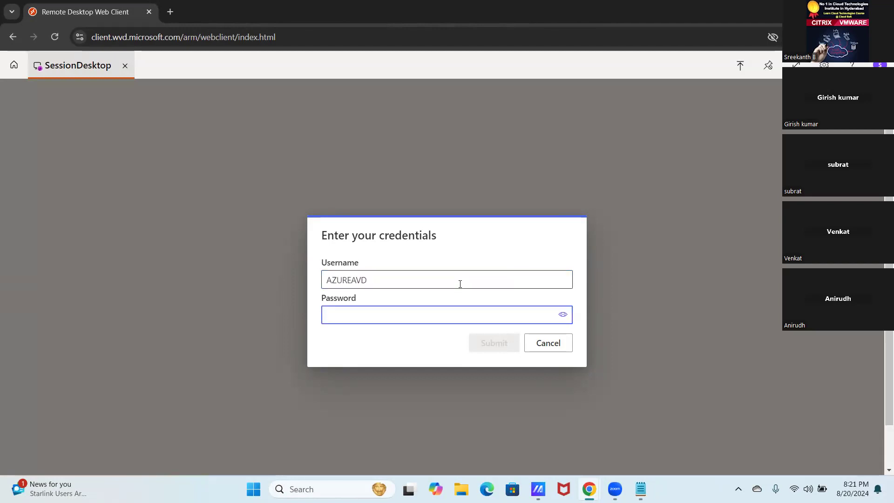
text(•••••)
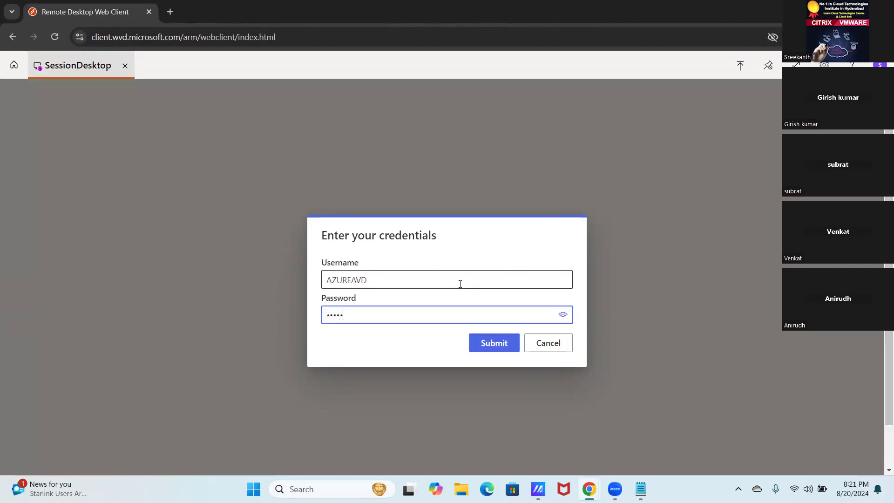
text(•••••••••)
key(Return)
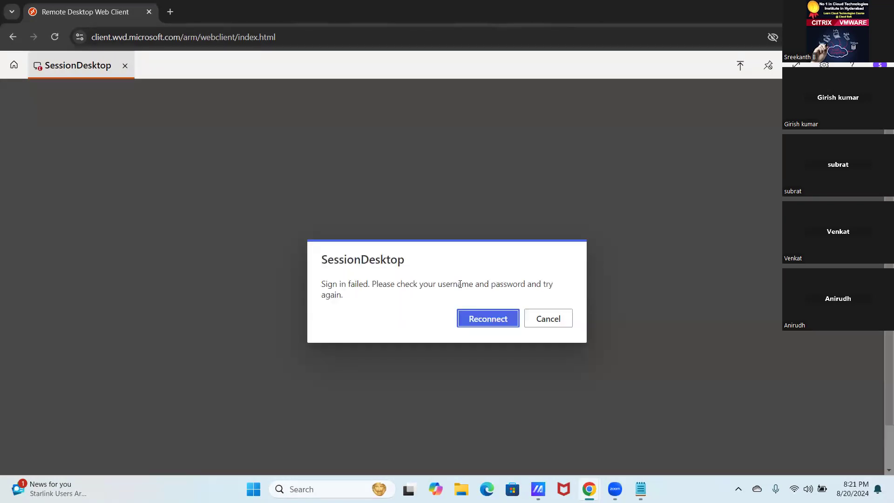
click(539, 319)
click(88, 179)
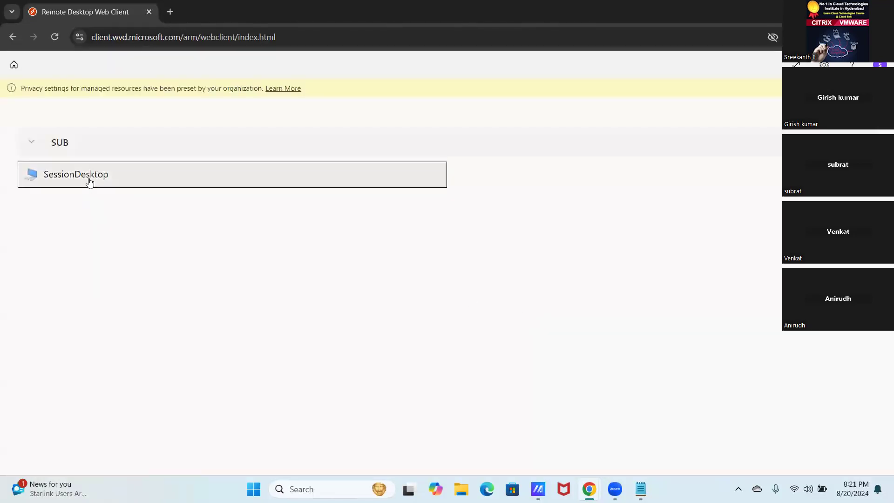
Allow local resources for SessionDesktop and empty the Username field on its credentials prompt
click(520, 329)
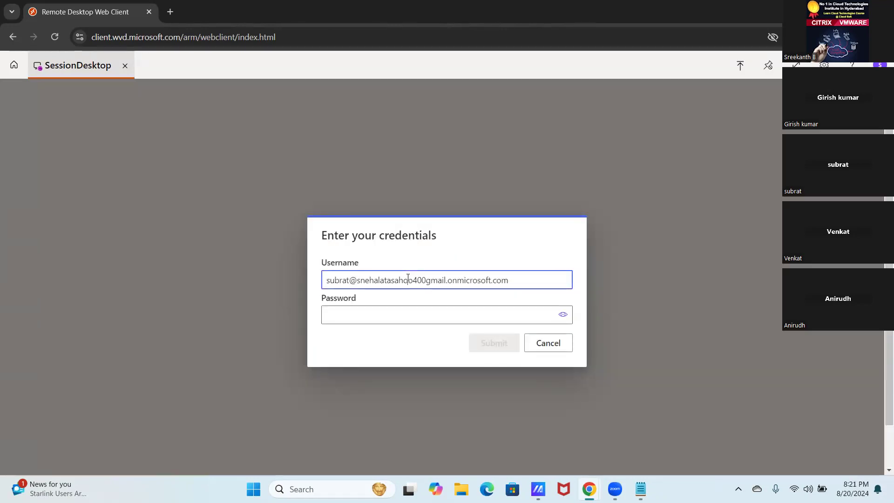
triple_click(408, 278)
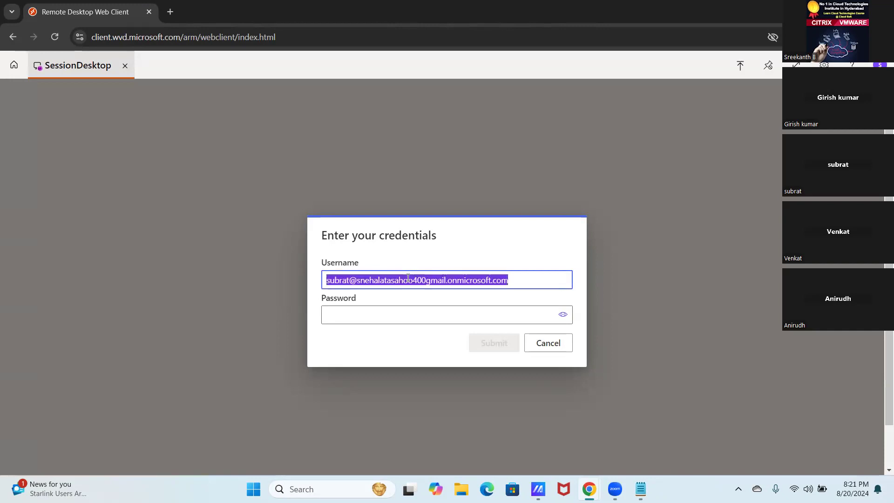
text(azu)
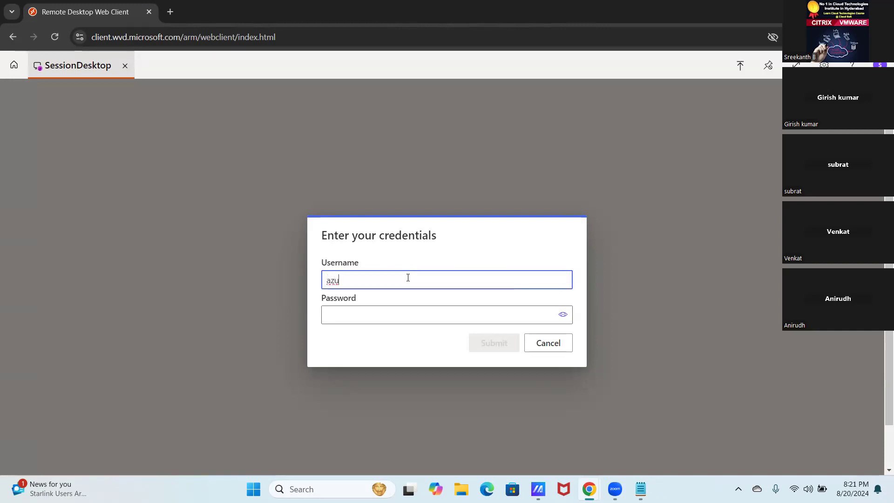
key(BackSpace)
key(BackSpace)
key(BackSpace)
click(405, 319)
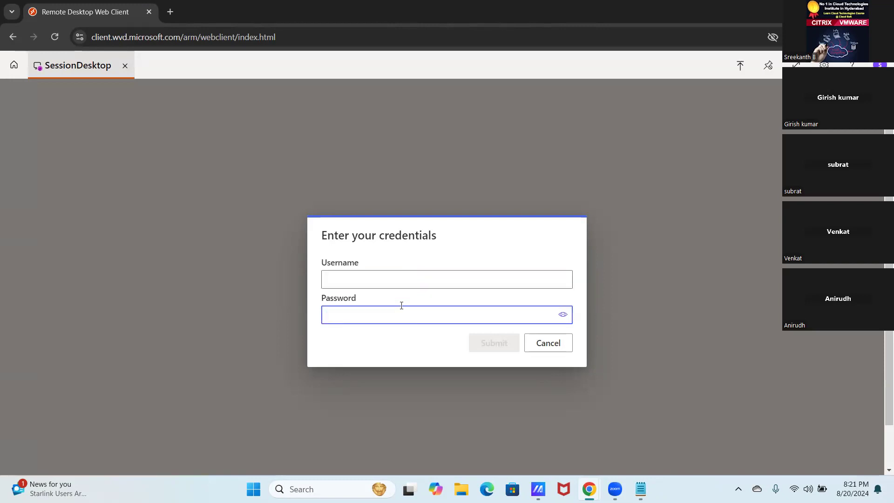
click(400, 281)
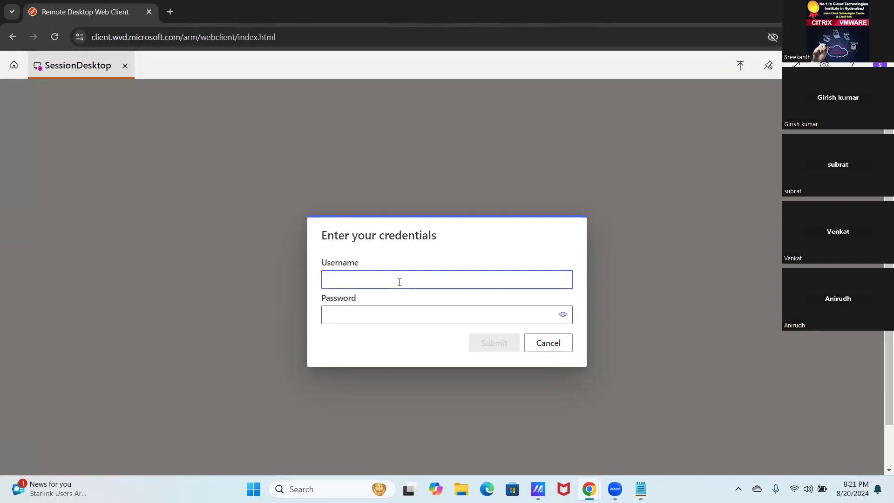
Relaunch SessionDesktop, sign in with the prefilled account and its password, and dismiss the failure
click(542, 344)
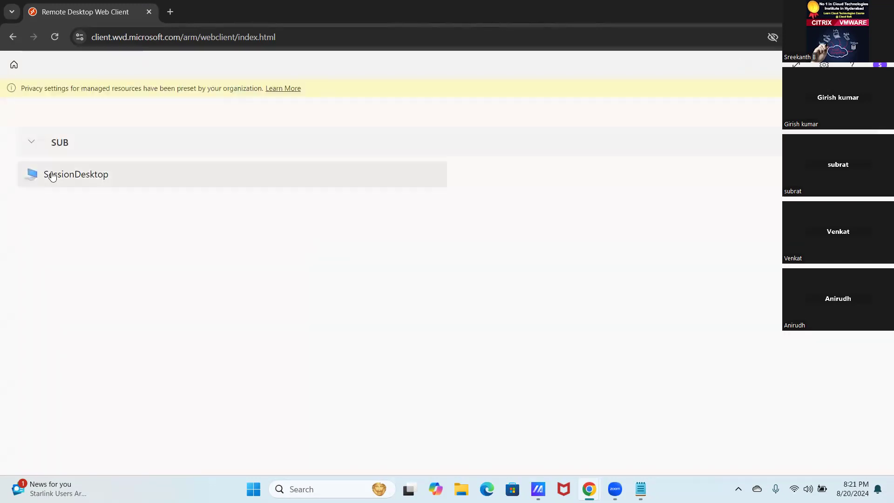
click(71, 175)
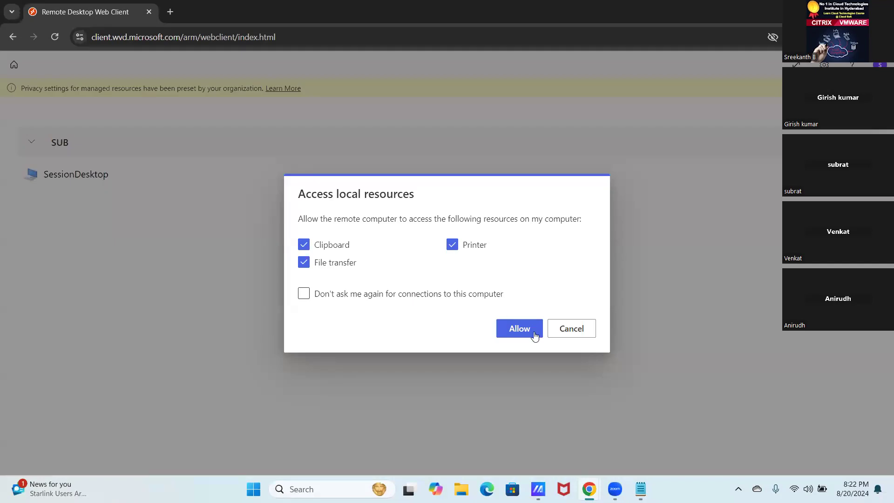
click(535, 334)
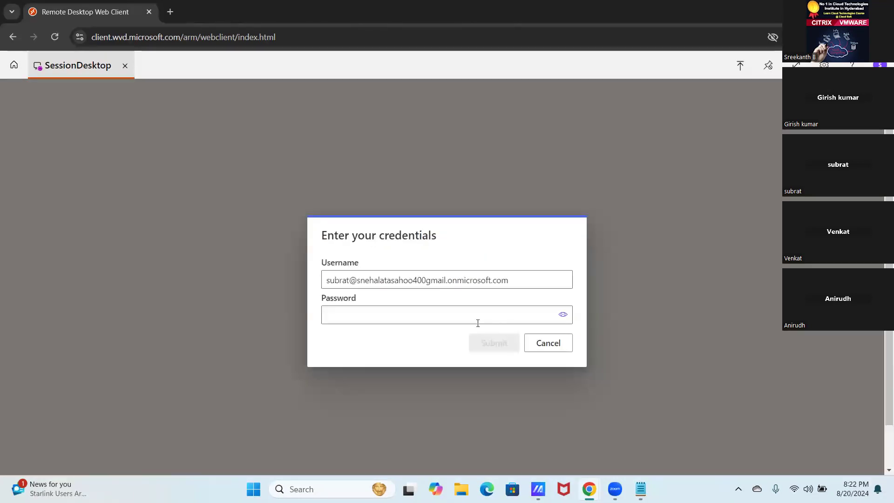
click(431, 316)
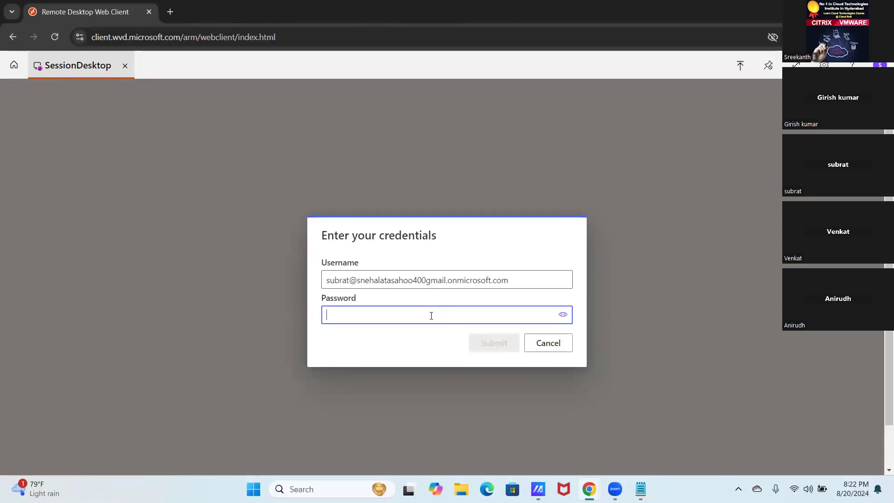
text(Pa)
key(BackSpace)
key(BackSpace)
text(P••••••••••)
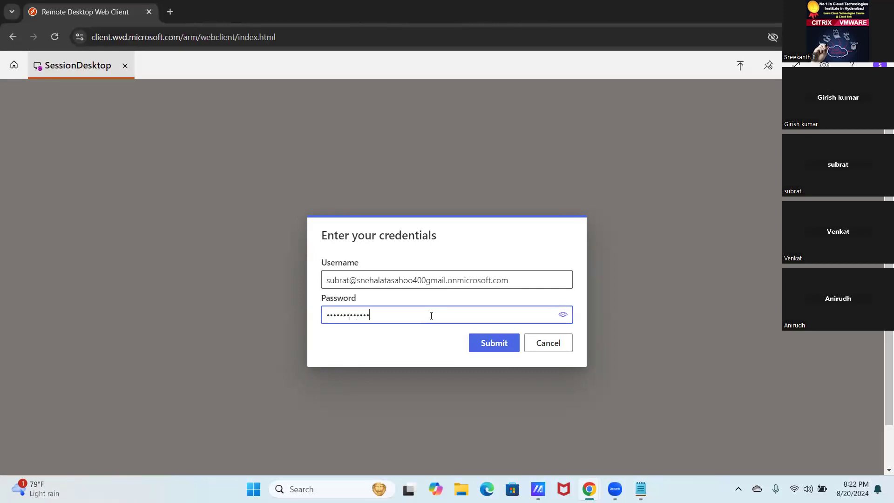
key(Return)
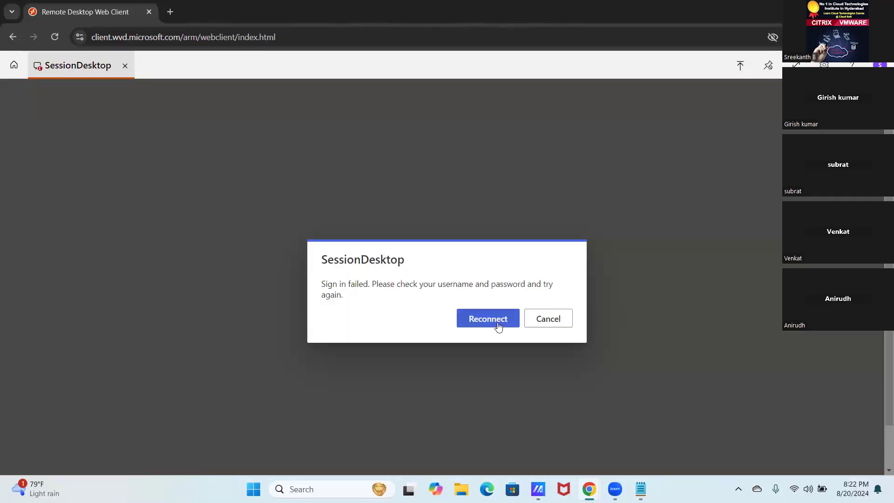
click(552, 321)
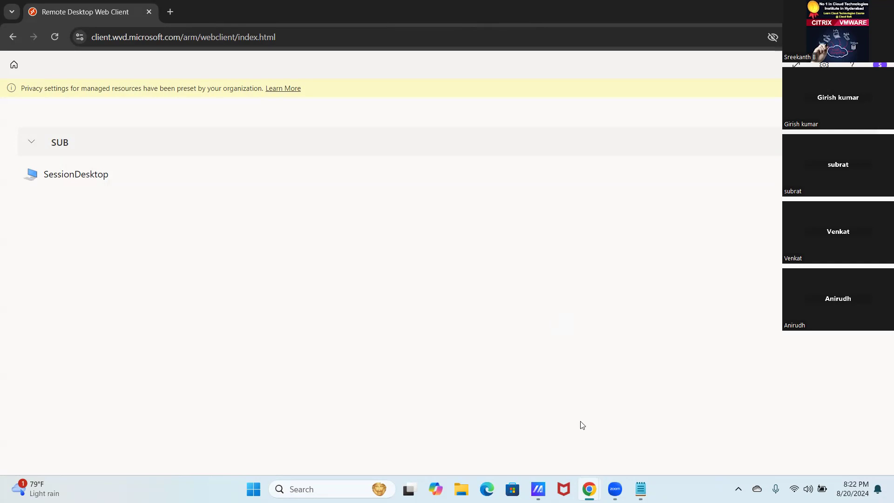
Select CLOUDAVD1-0 and CLOUDAVD1-1 in cloudhost and remove both session hosts
mouse_move(588, 487)
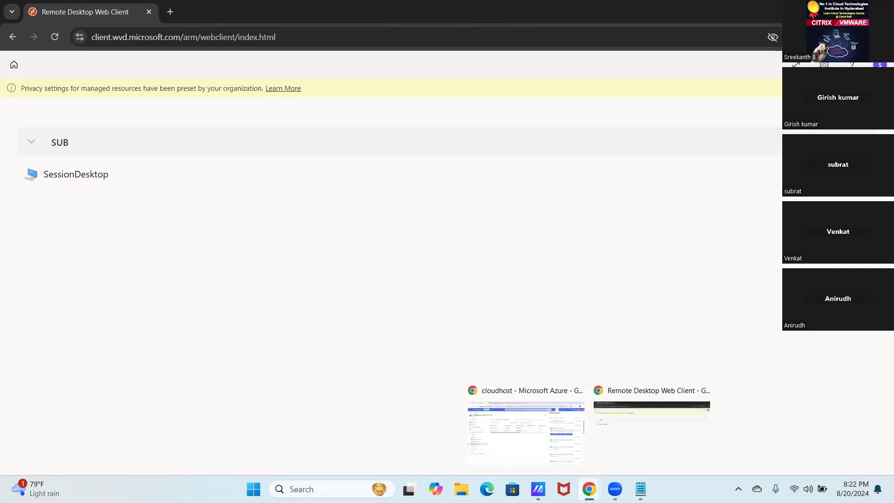
click(531, 422)
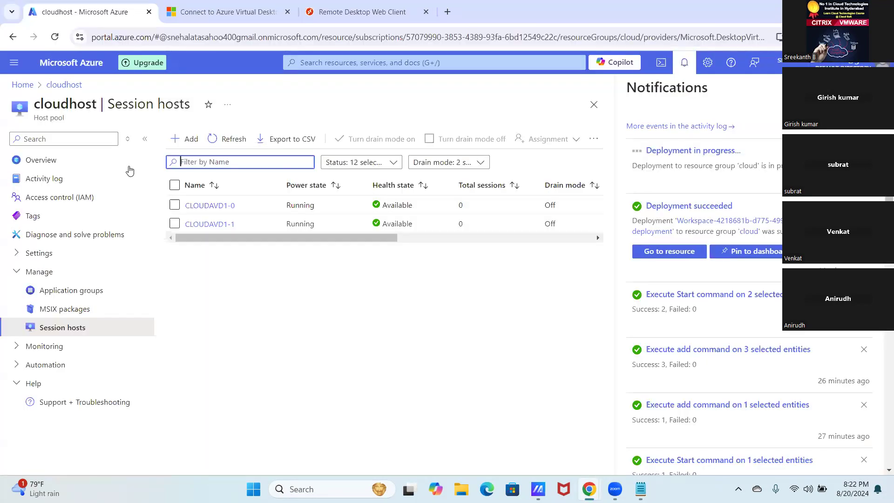
click(174, 205)
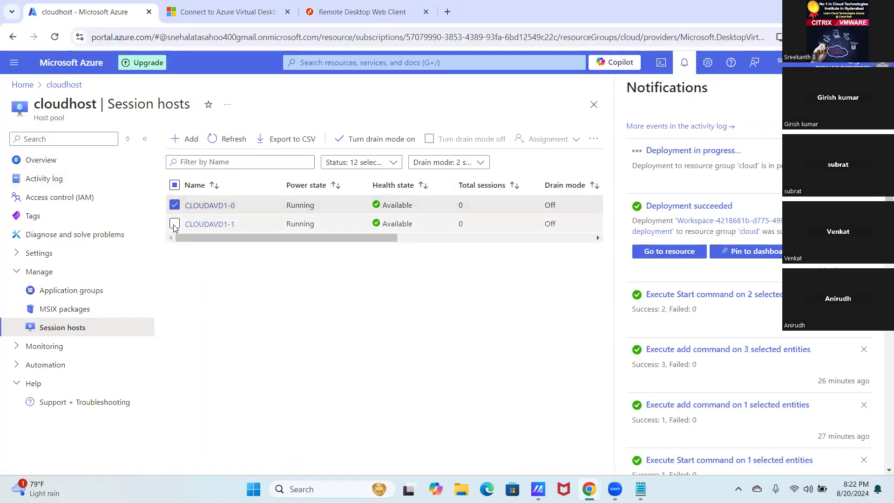
click(174, 224)
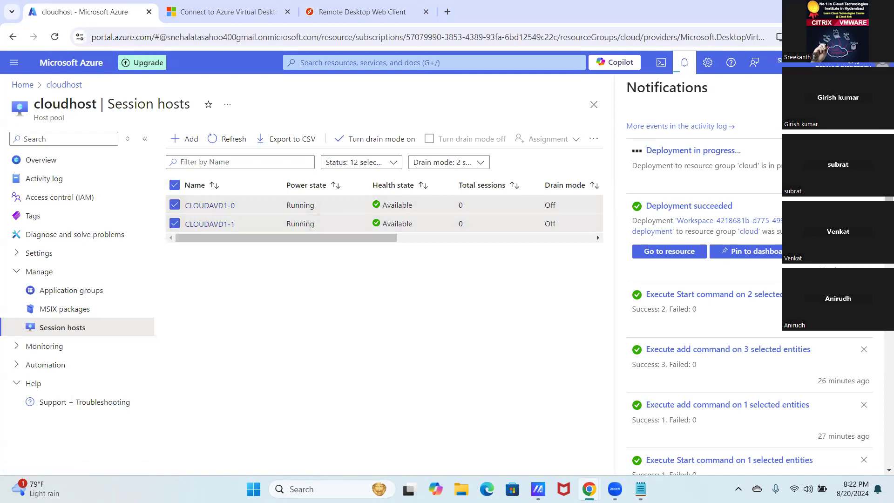
click(870, 88)
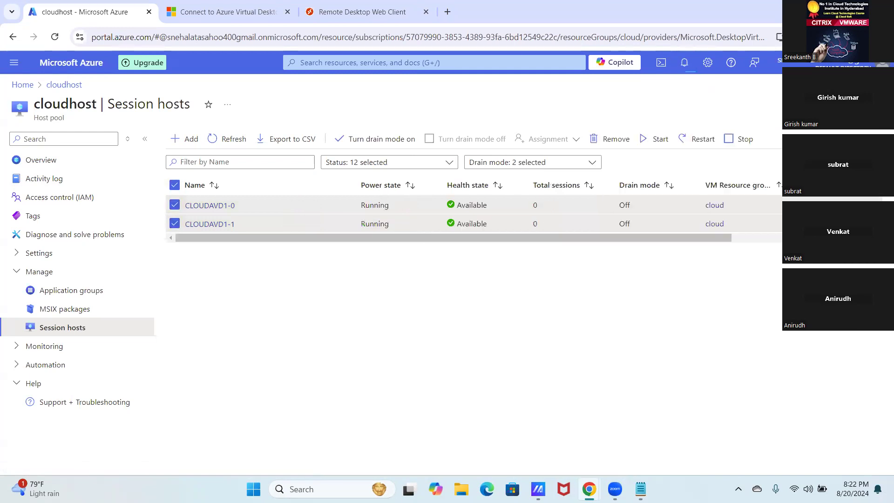
click(611, 139)
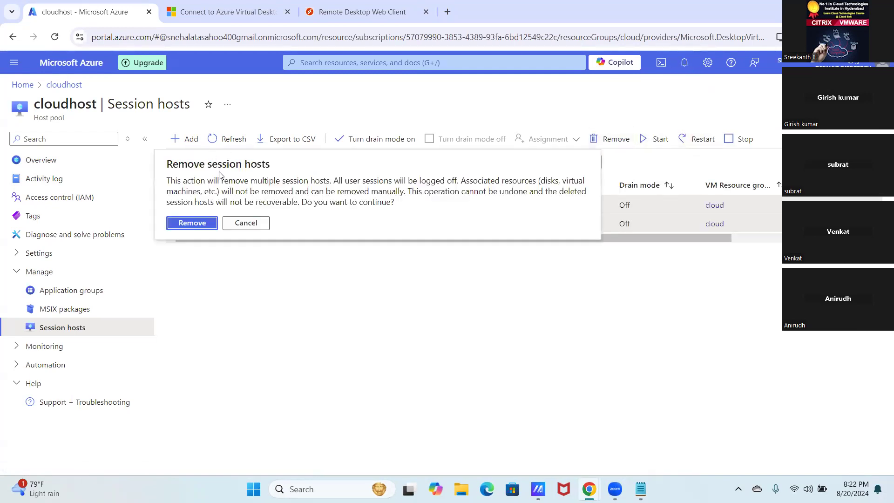
click(189, 223)
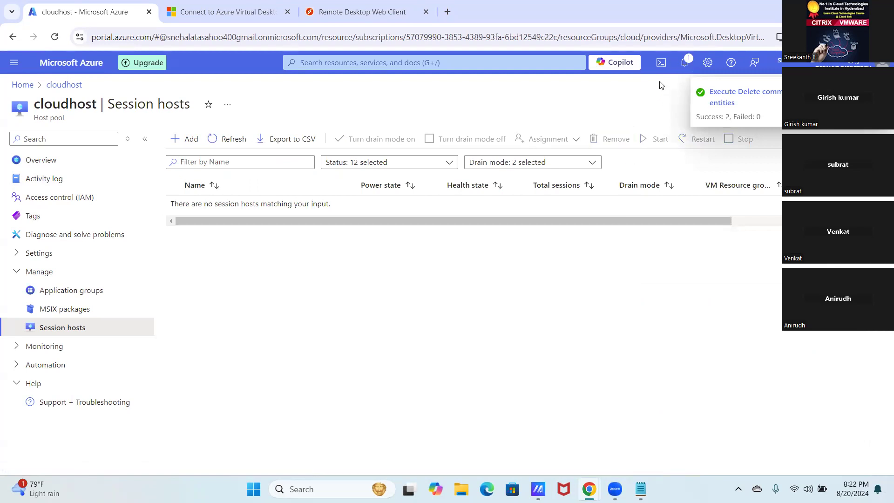
Check notifications for the removal result and glance at the saved sign-in notes
click(683, 65)
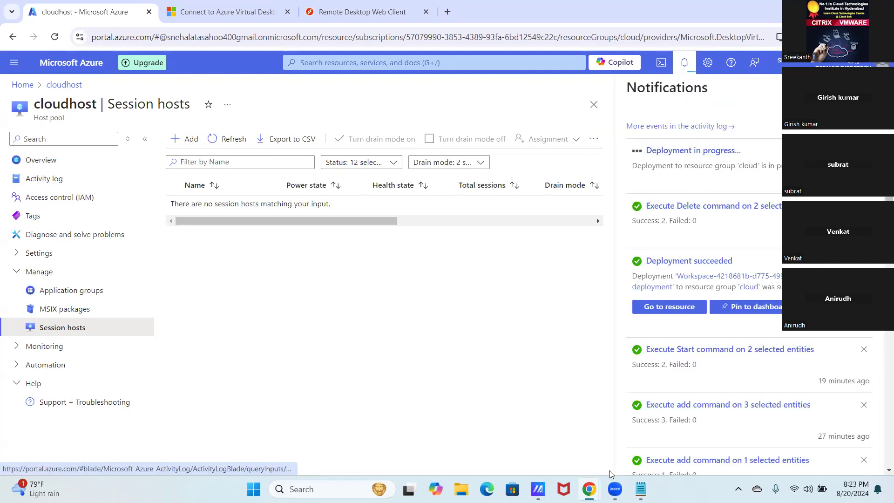
key(alt+Tab)
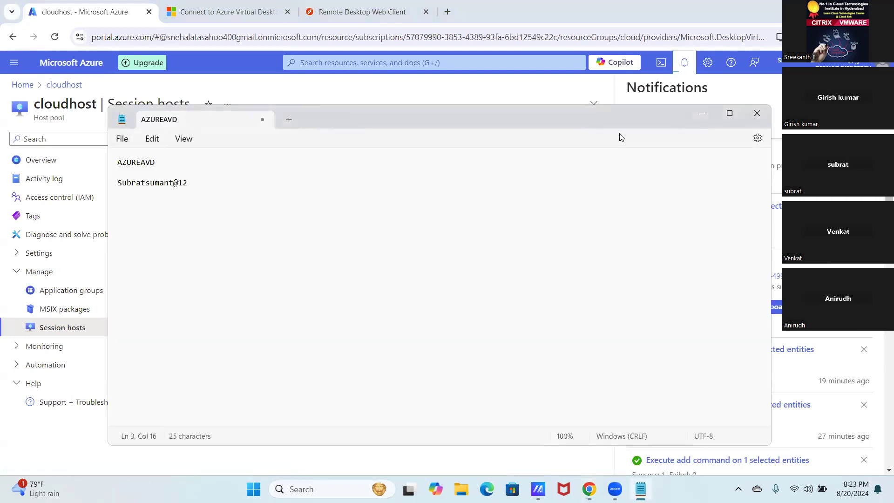
click(703, 113)
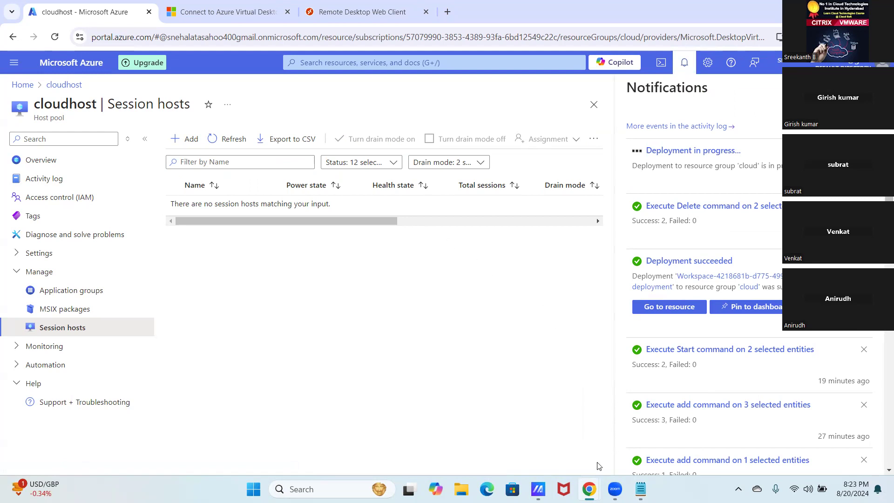
mouse_move(589, 489)
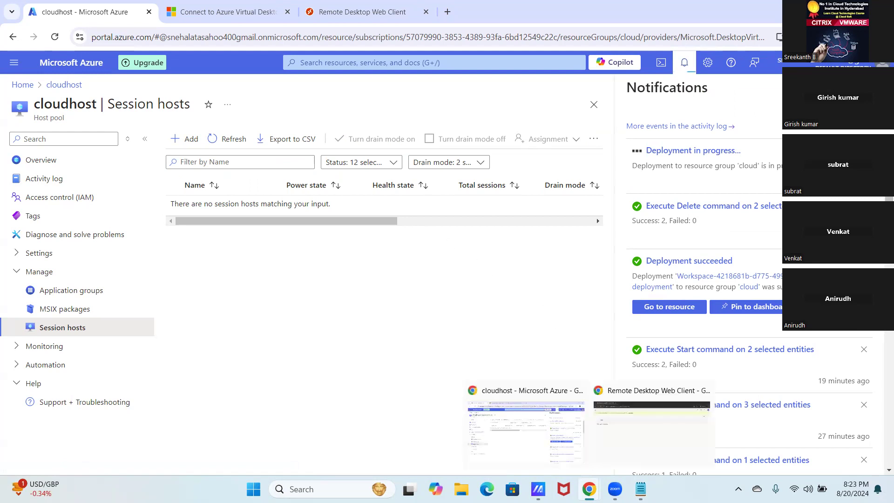
click(636, 439)
Sign the current account out of the Remote Desktop web client
click(879, 65)
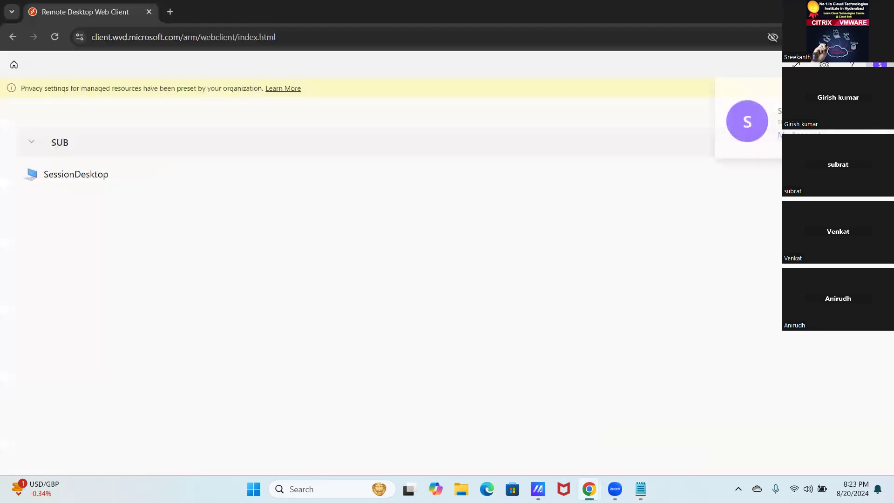
click(872, 90)
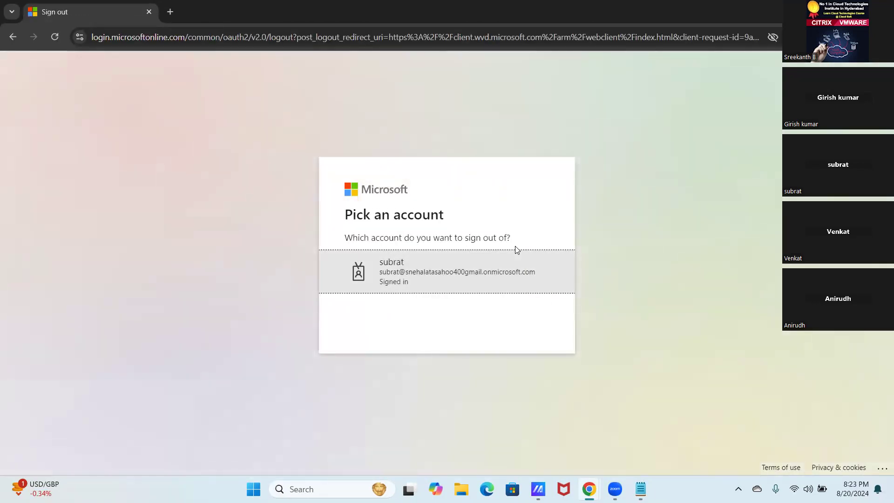
click(386, 292)
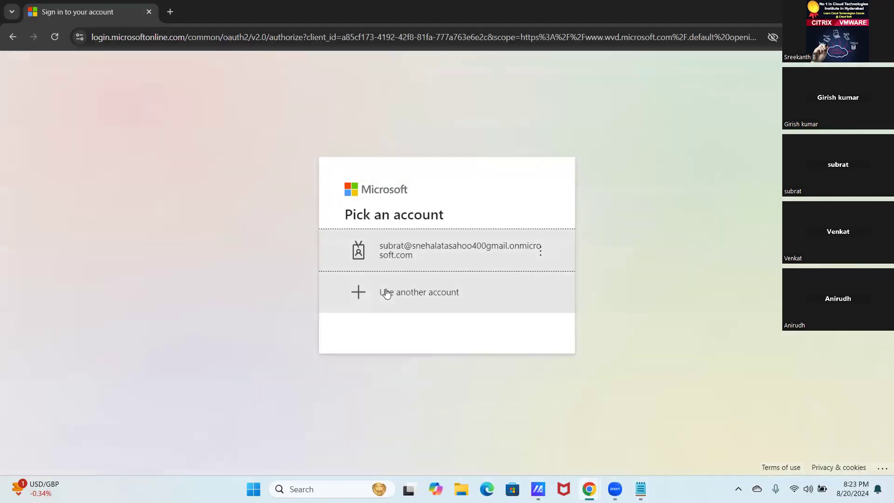
Sign back into the account with the saved password, choosing to stay signed in
click(461, 244)
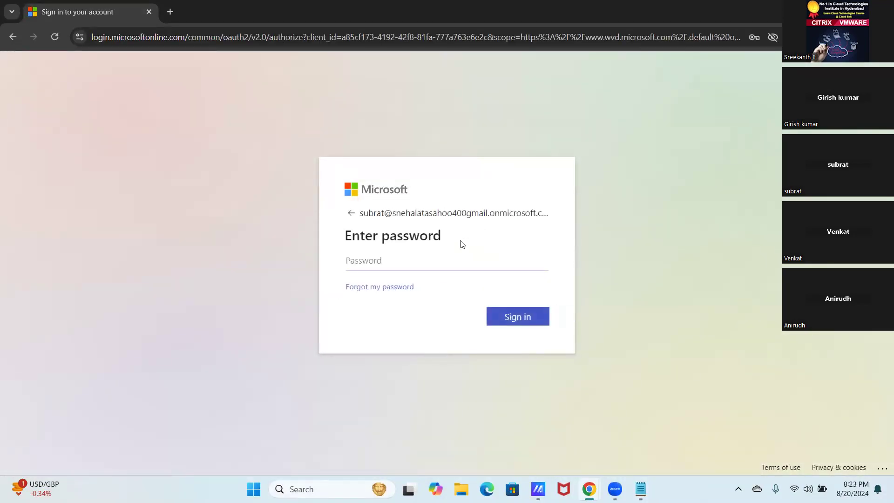
click(413, 260)
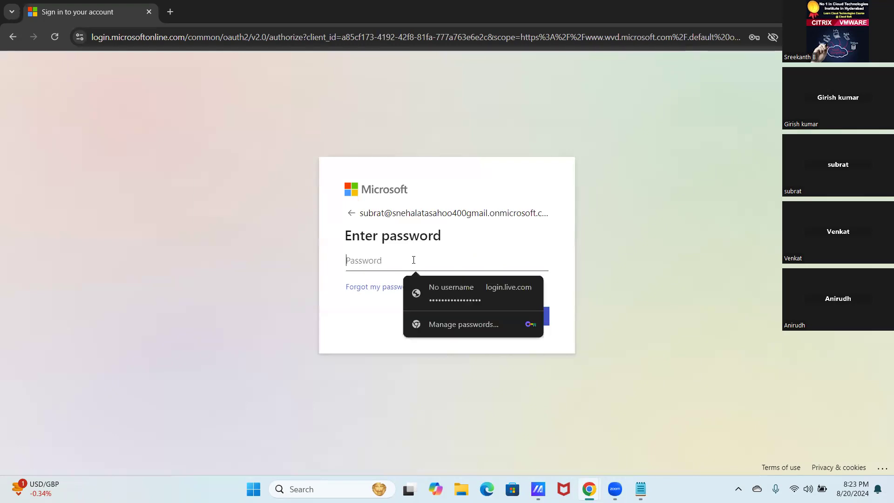
click(442, 287)
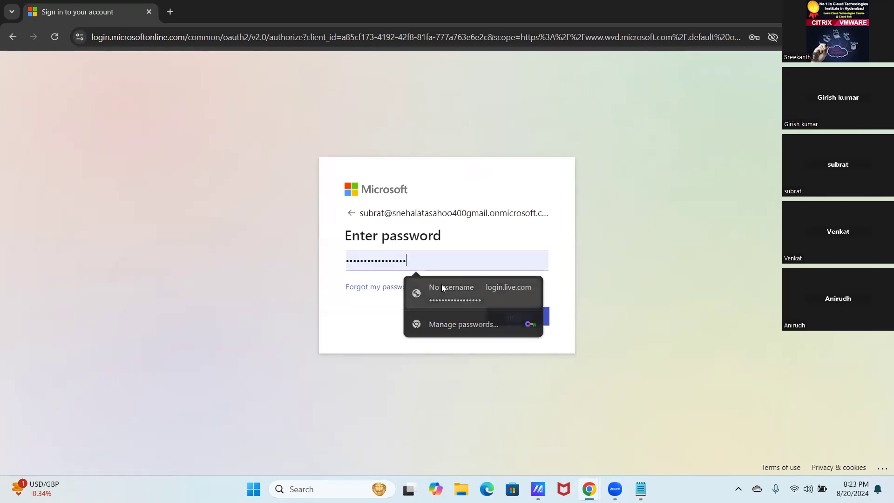
click(512, 314)
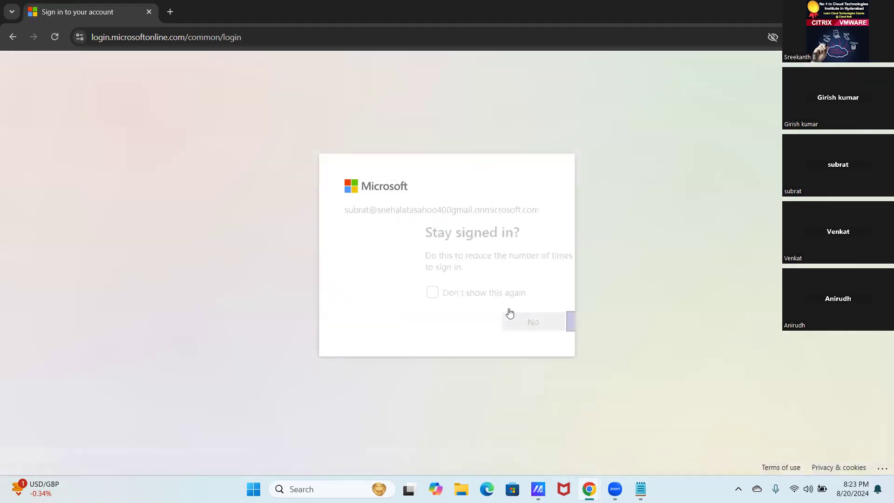
click(517, 321)
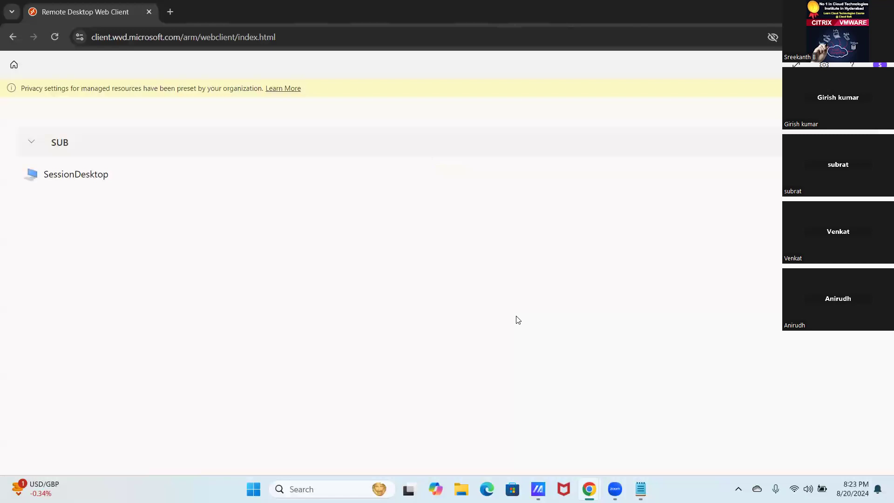
click(63, 174)
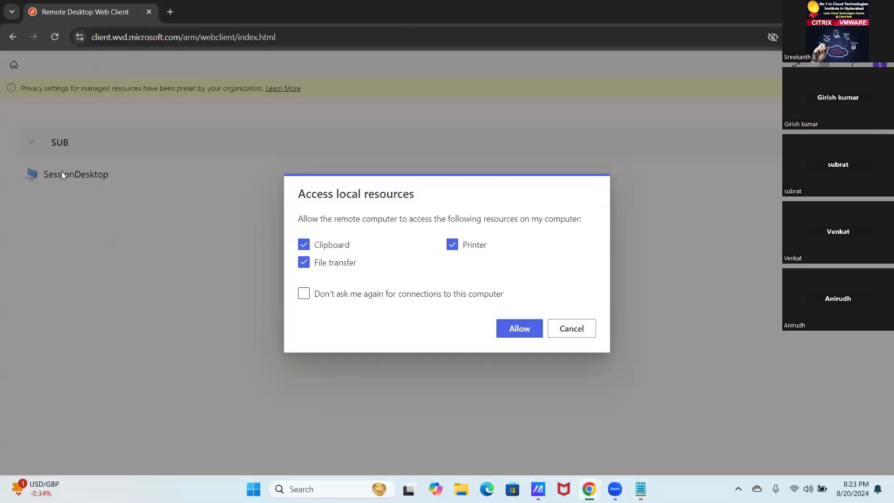
click(520, 323)
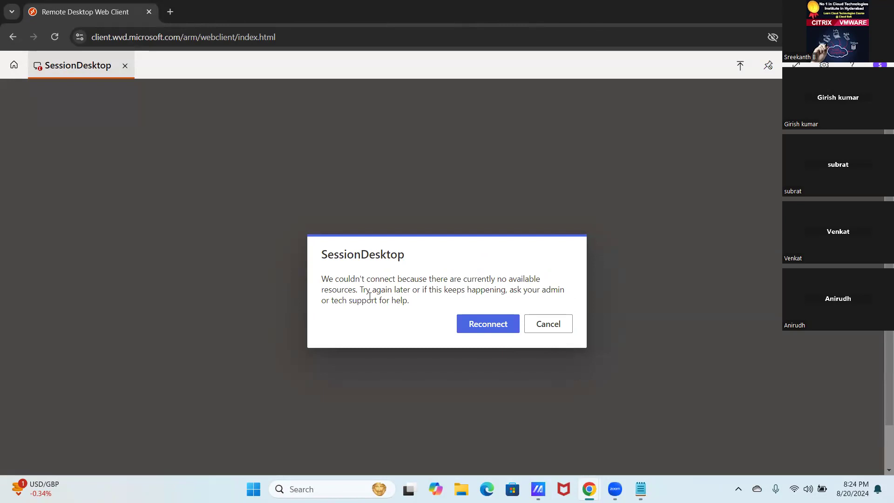
click(537, 328)
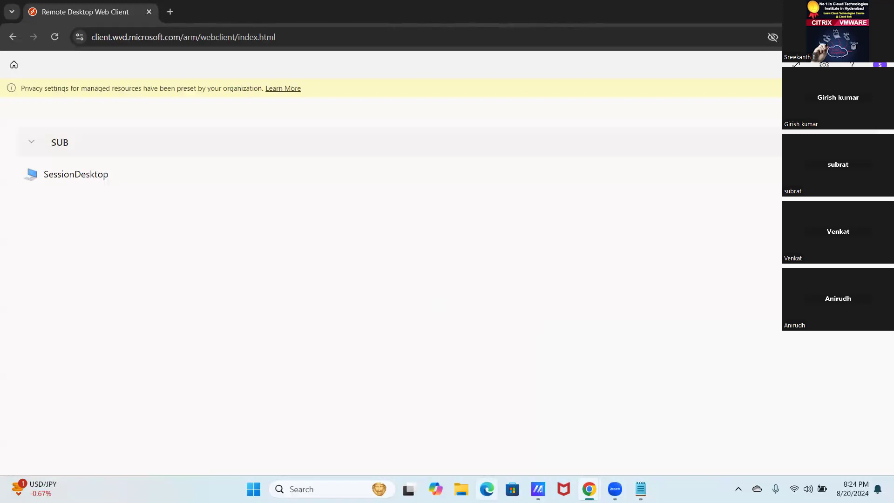
mouse_move(583, 486)
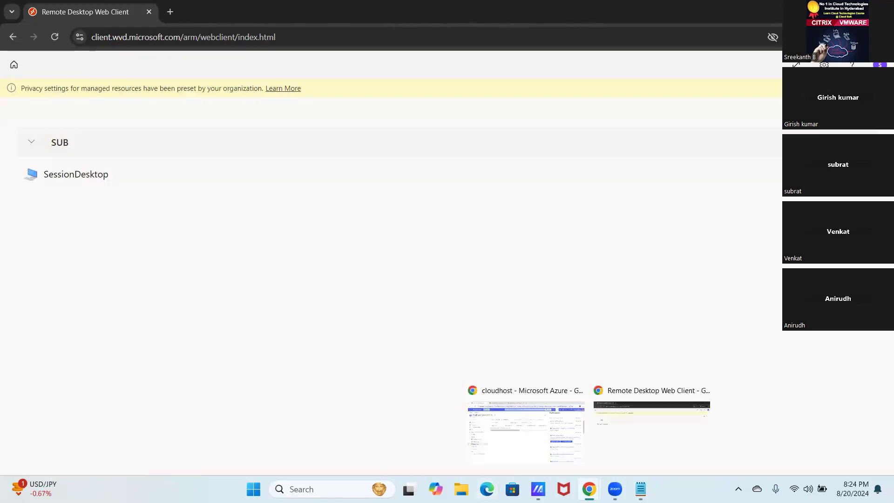
Switch back to the 'cloudhost - Microsoft Azure' Chrome window showing the empty Session hosts page
click(510, 432)
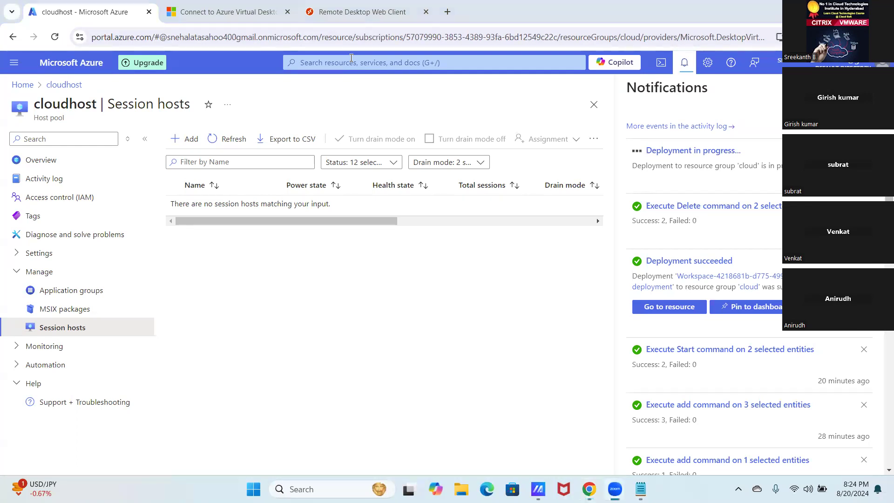
mouse_move(589, 489)
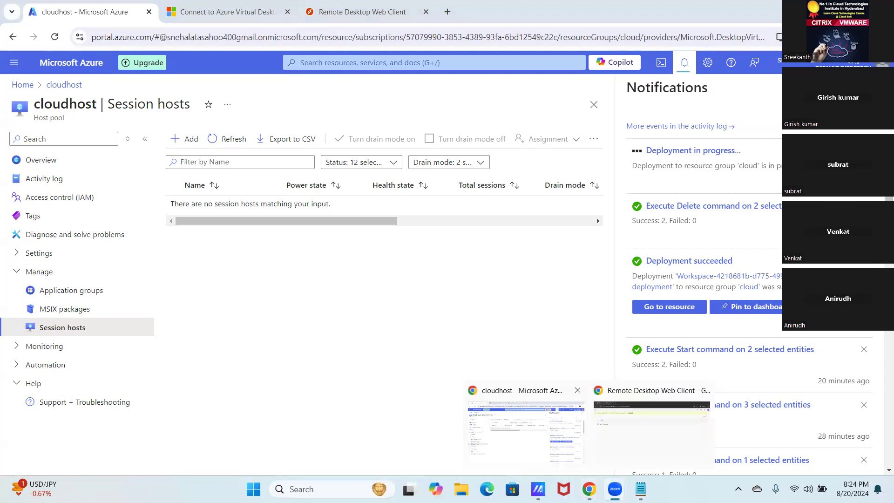
click(526, 428)
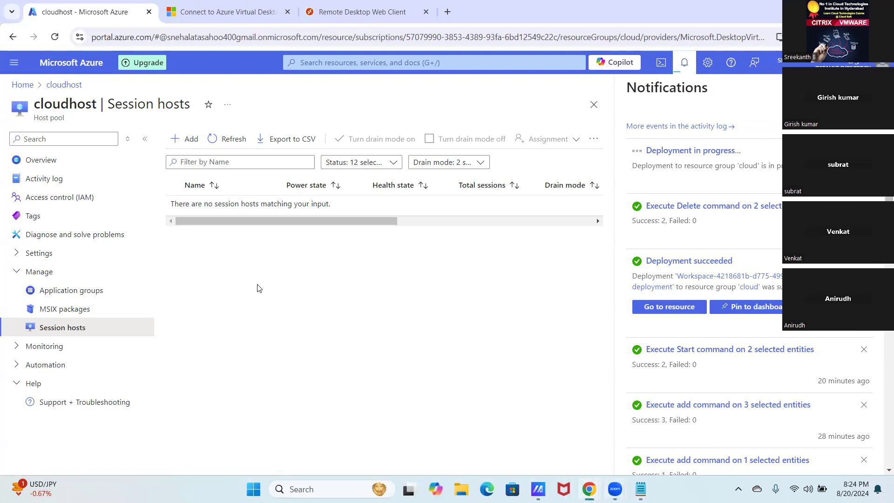